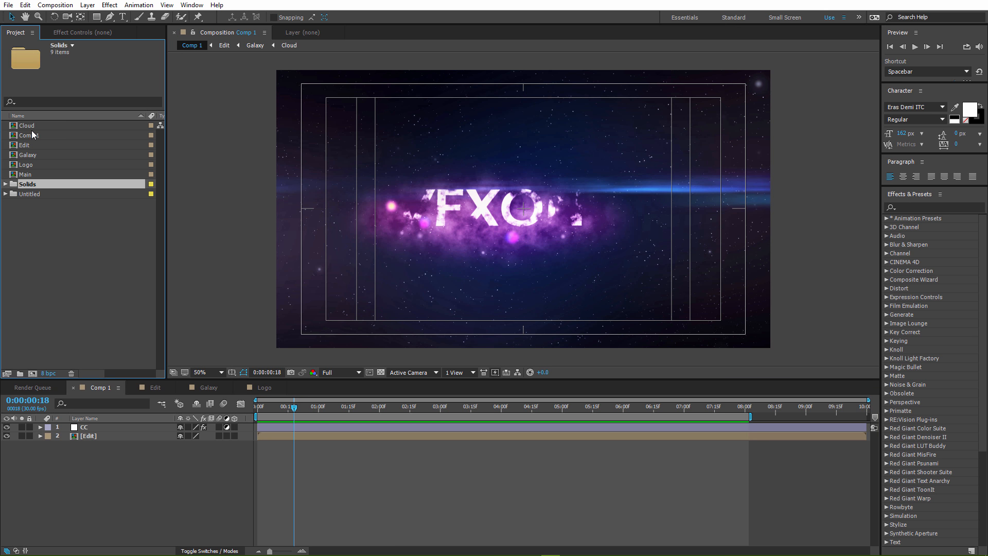
Delete the Cloud, Comp 1, Edit, Galaxy and Logo compositions and the Solids folder from the project, keeping Main and Untitled.
shift+click(30, 128)
ctrl+click(35, 176)
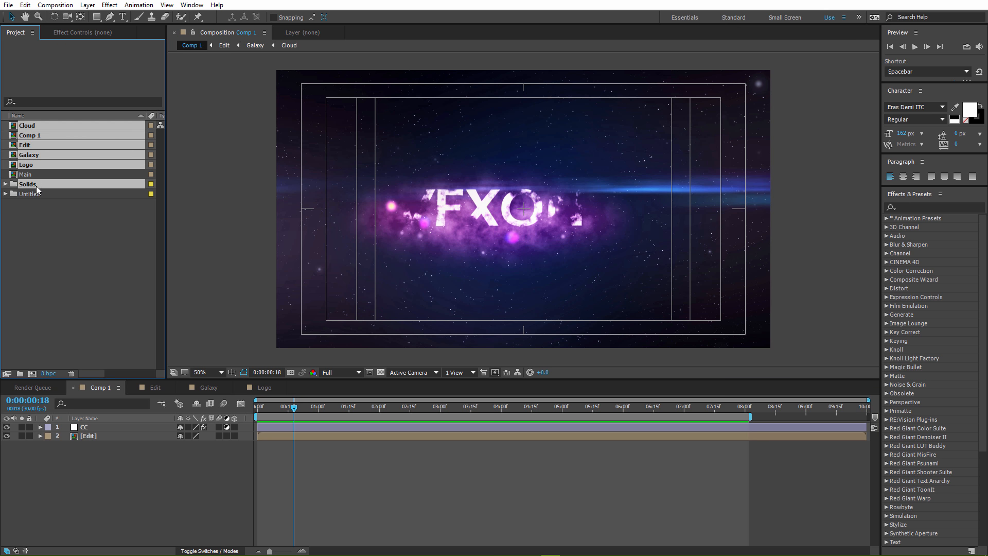
drag(36, 187, 39, 194)
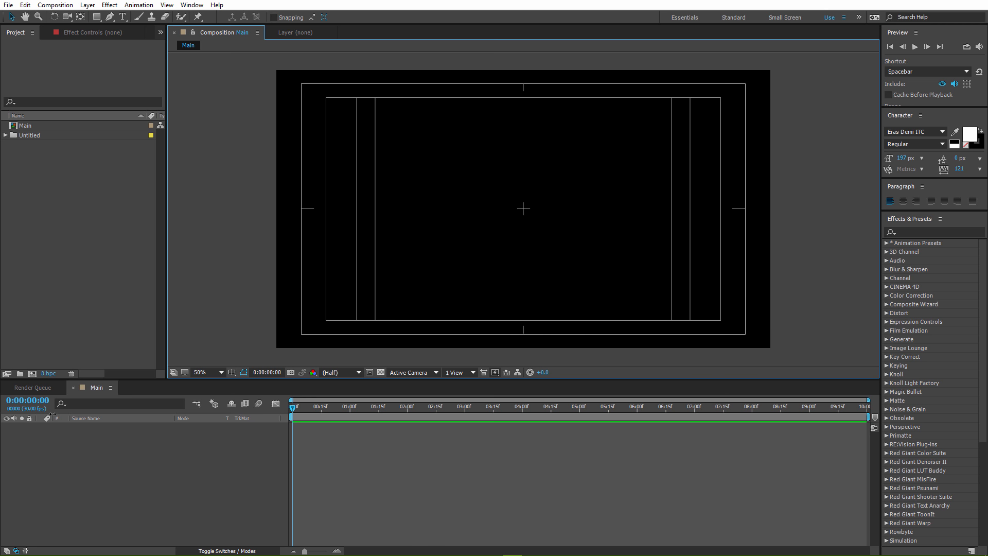
Create a new 1920 x 1080 composition named Comp 1 at 30 fps, with a 10-second duration and half resolution.
click(29, 125)
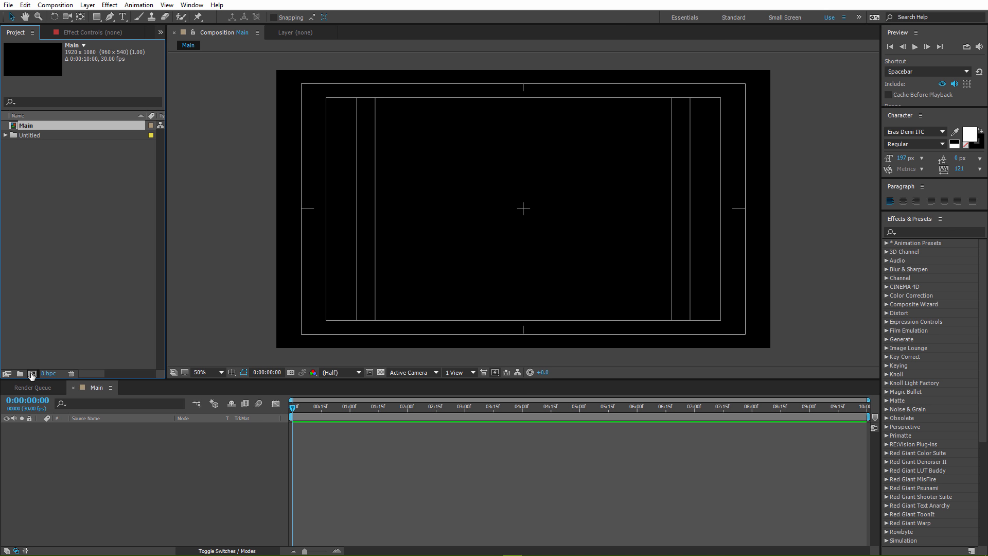
click(31, 373)
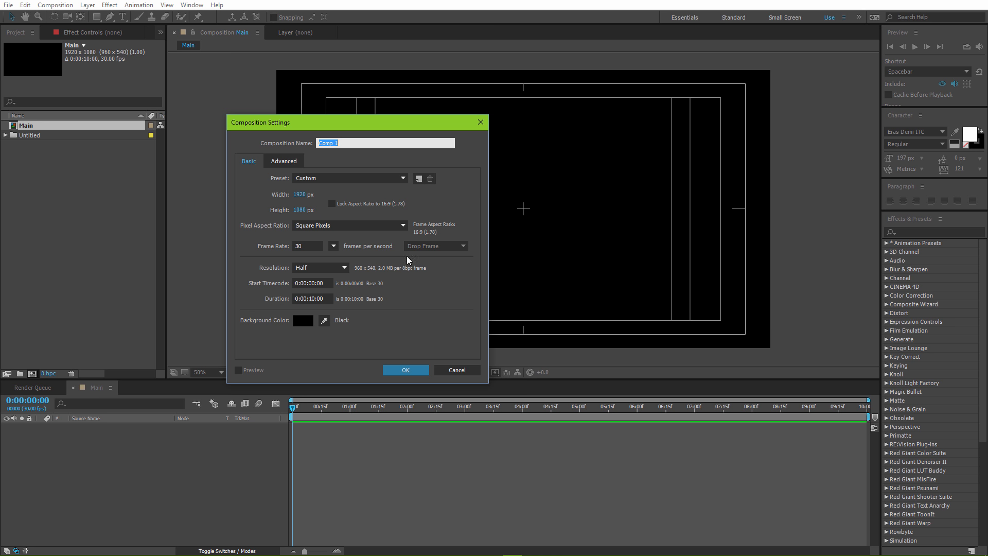
click(402, 178)
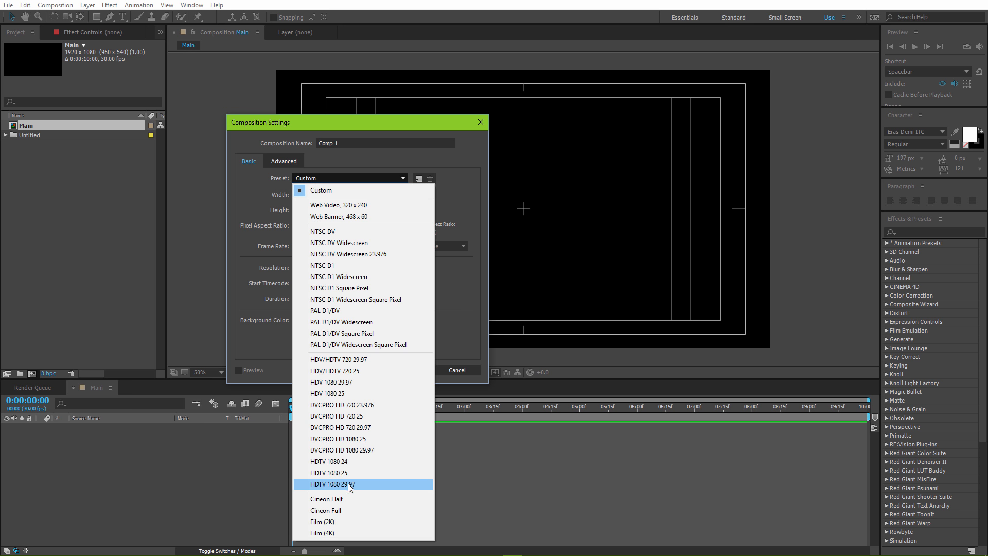
click(460, 285)
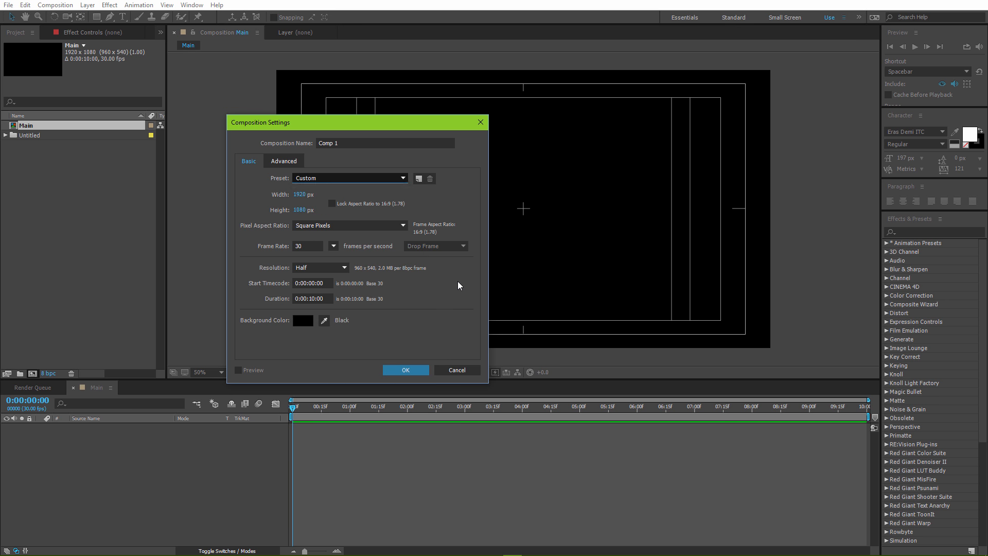
click(406, 370)
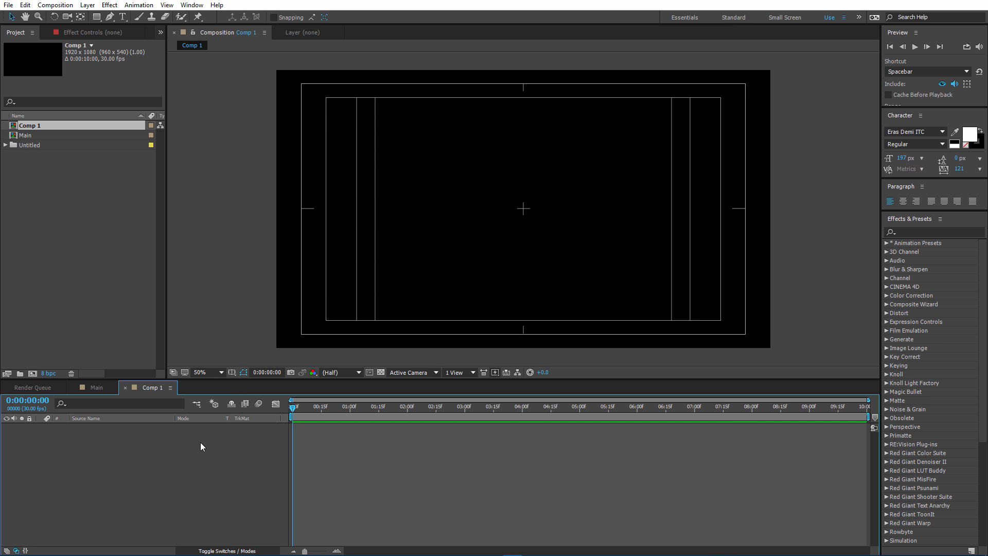
drag(944, 107, 944, 55)
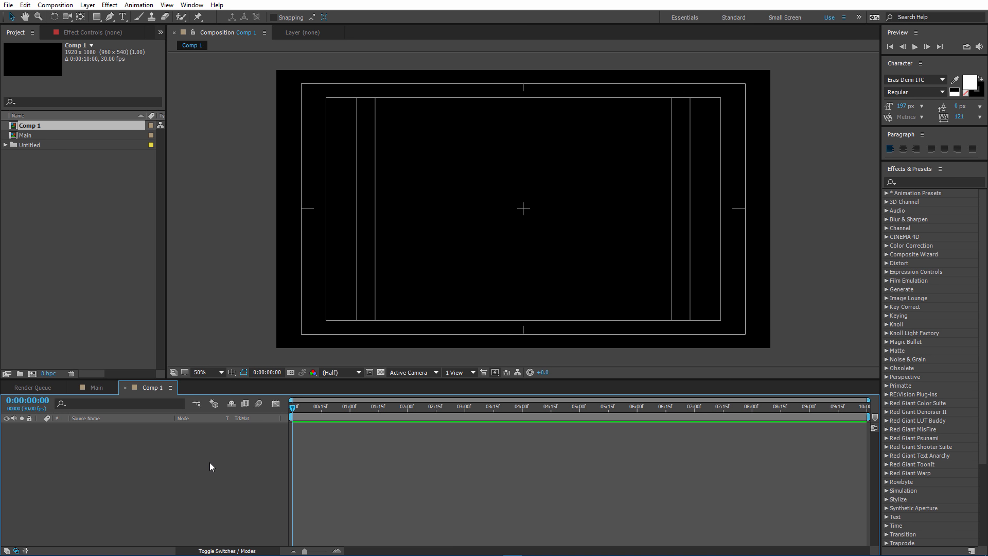
Add a black 1920 x 1080 solid layer named BG to Comp 1.
right_click(191, 454)
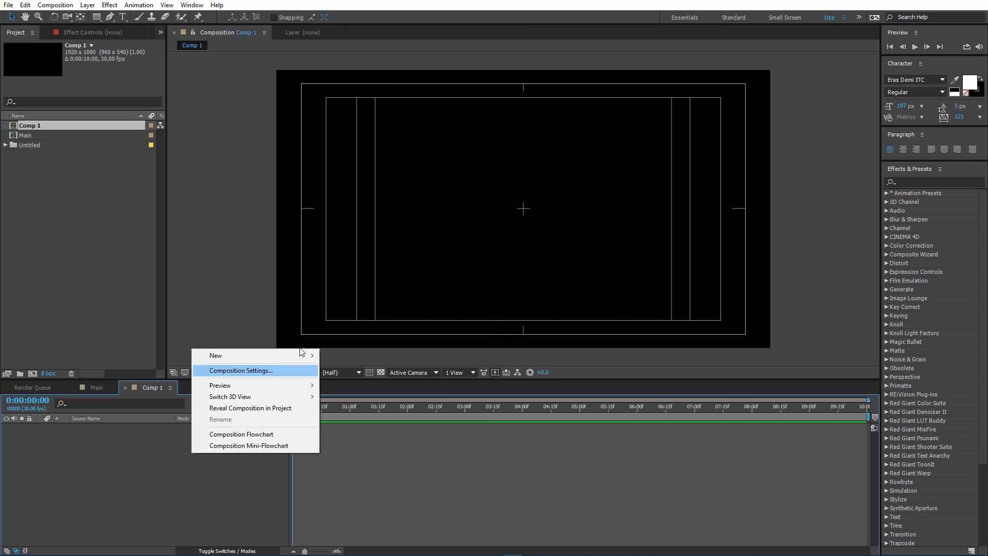
mouse_move(303, 360)
click(370, 381)
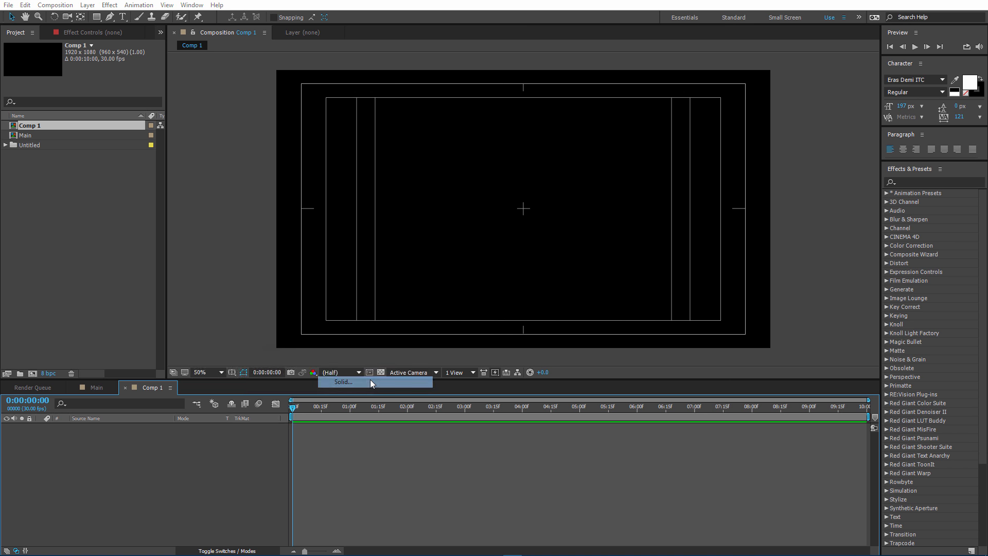
text(BG)
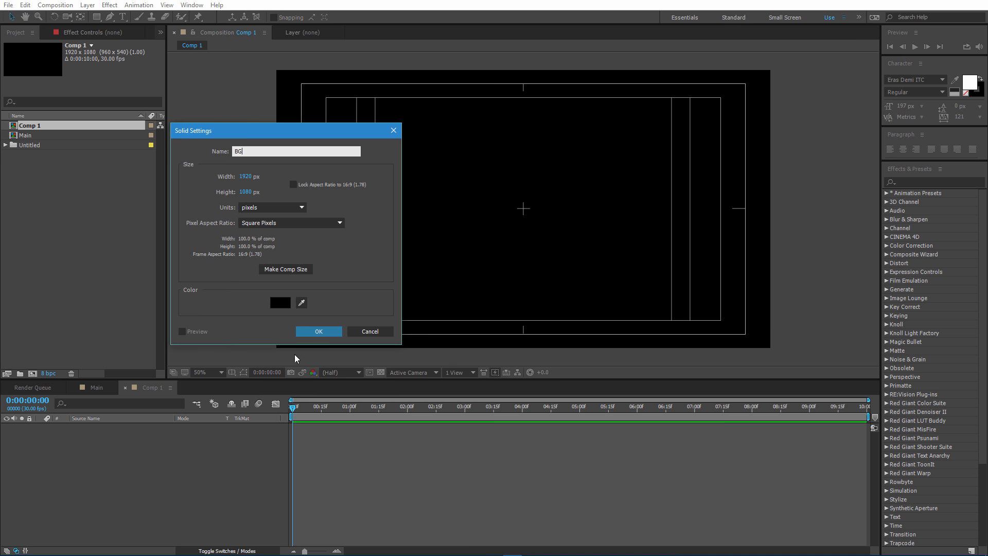
click(310, 333)
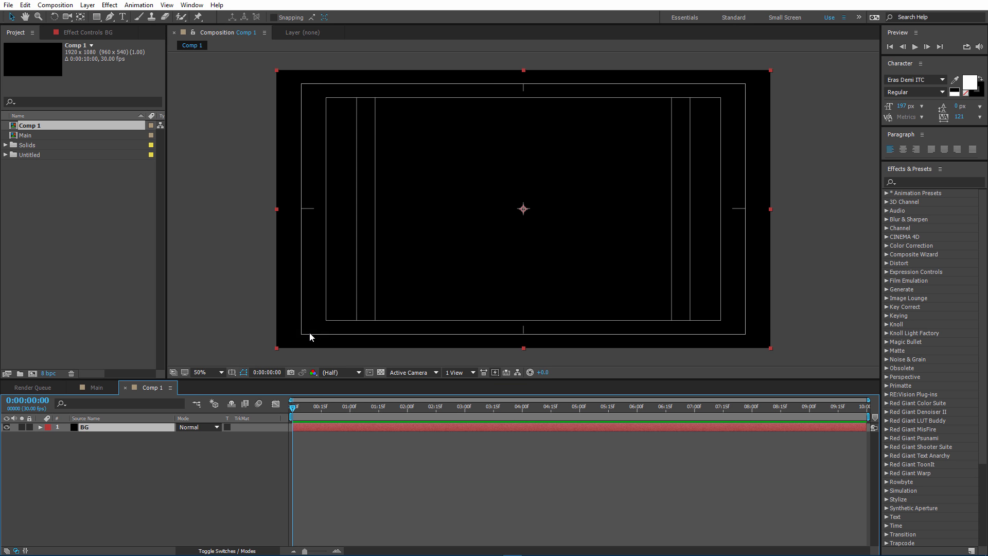
Find the Gradient Ramp effect and apply it to the BG layer.
click(923, 182)
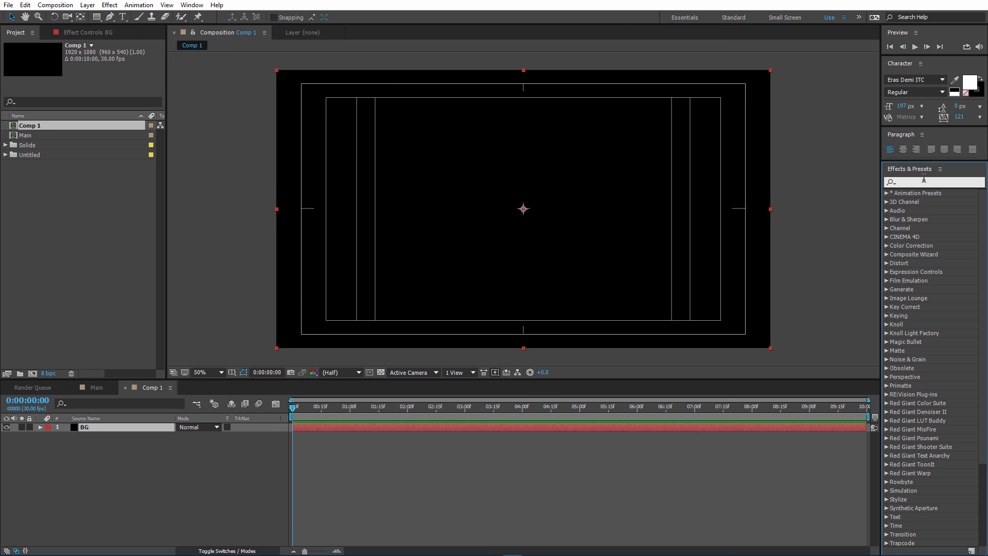
text(grad)
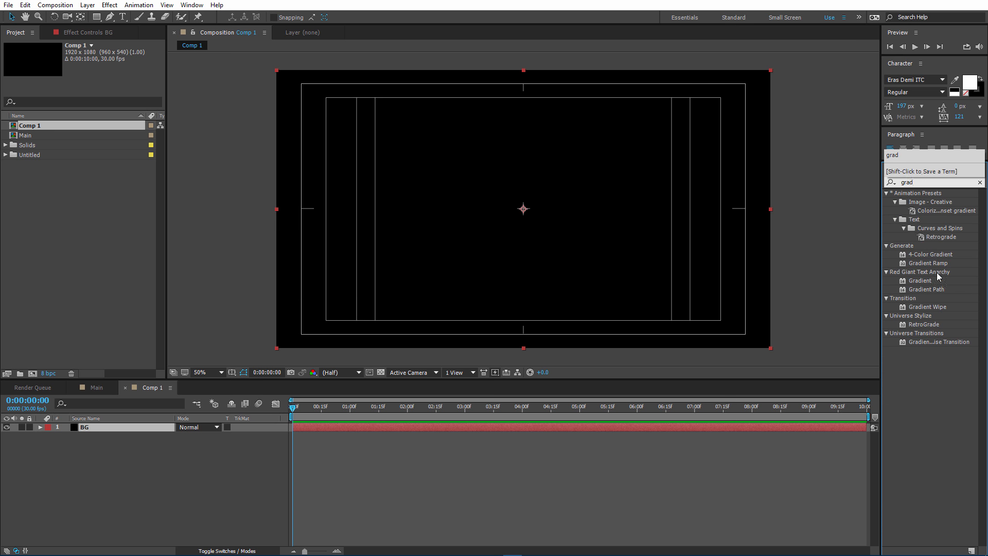
drag(939, 264, 134, 428)
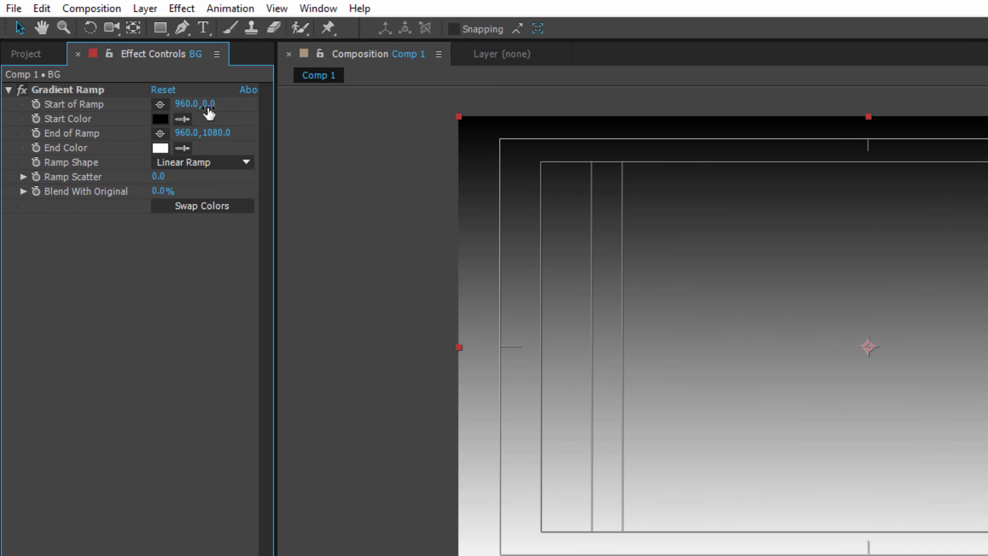
Set the Gradient Ramp's Start of Ramp on the BG layer to 964, 540.
click(208, 105)
text(540)
key(Return)
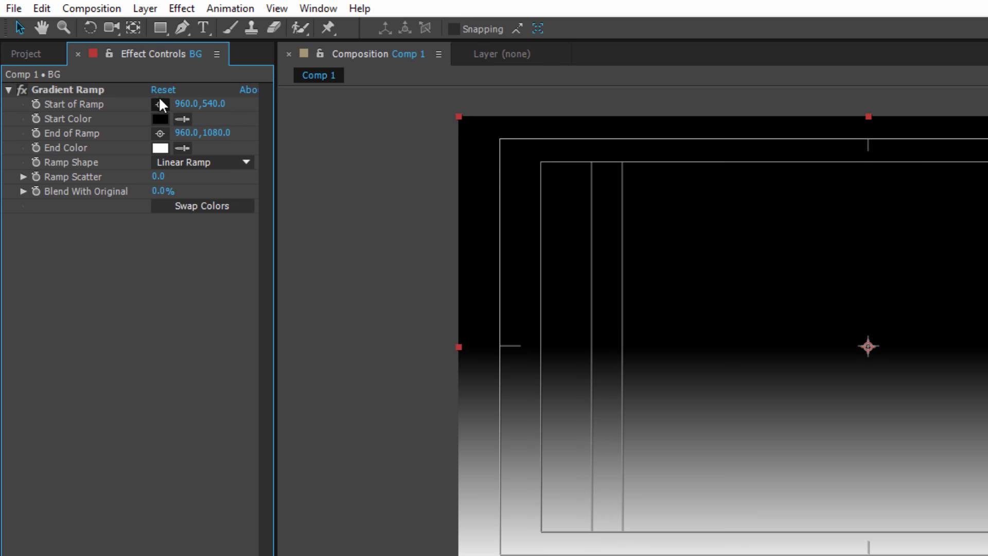
click(188, 104)
text(964)
key(Return)
Set the Gradient Ramp's Start Color to the dark blue 001C37.
click(160, 119)
text(001C37)
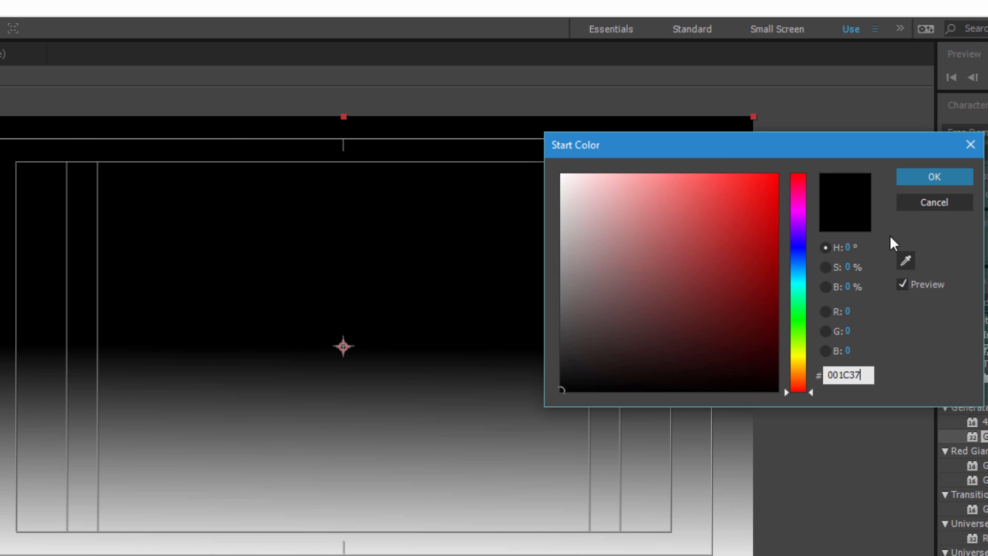
key(Return)
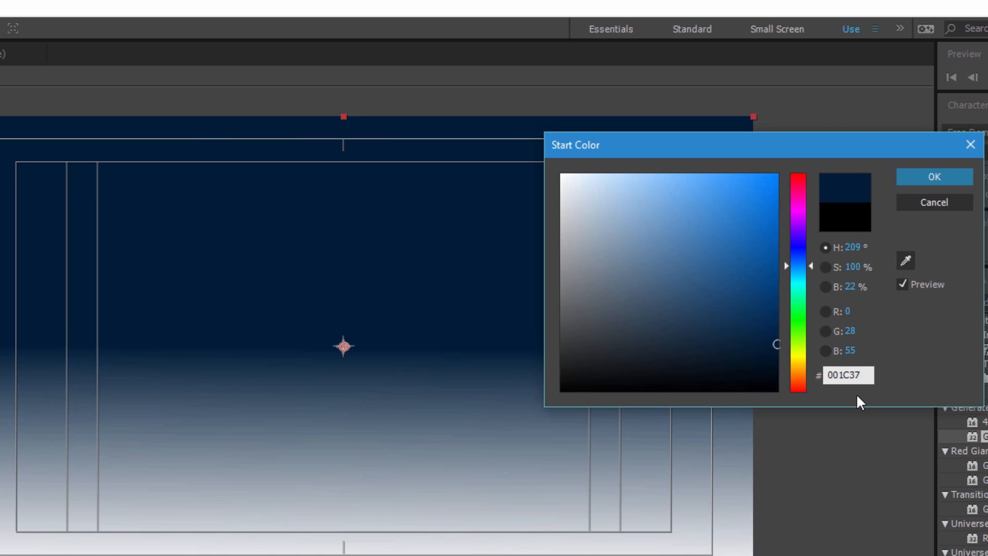
click(932, 177)
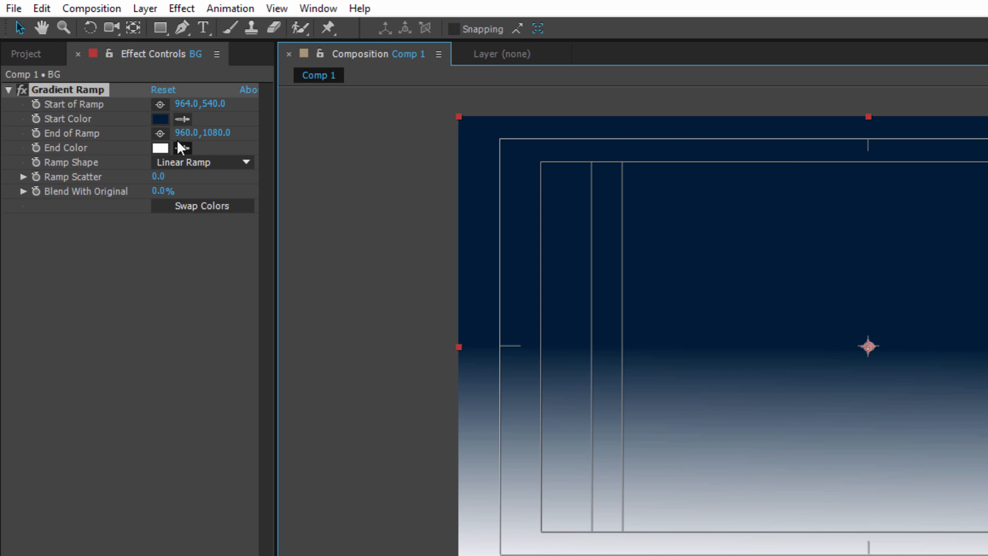
Set the Gradient Ramp's End of Ramp to 1686, 880.
click(185, 133)
text(1)
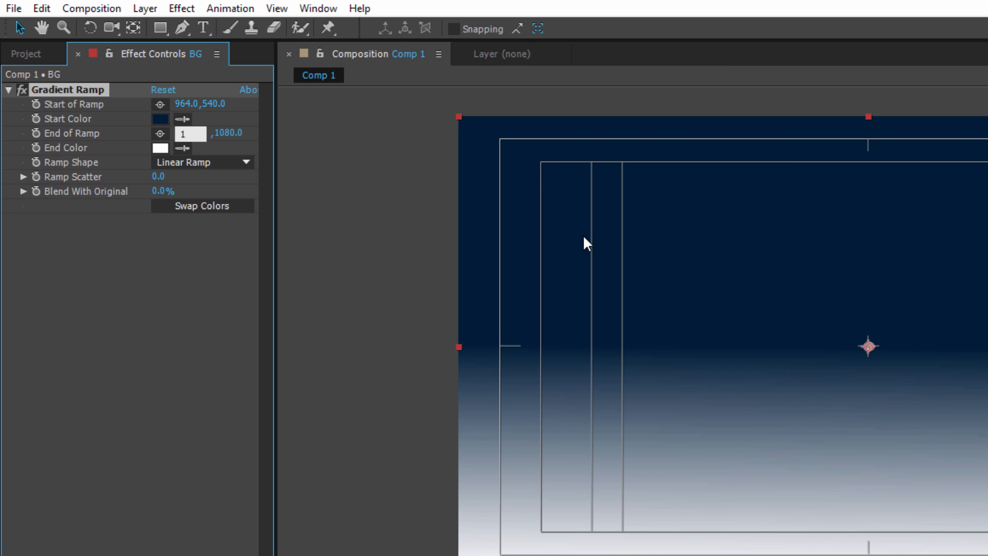
text(686)
click(360, 194)
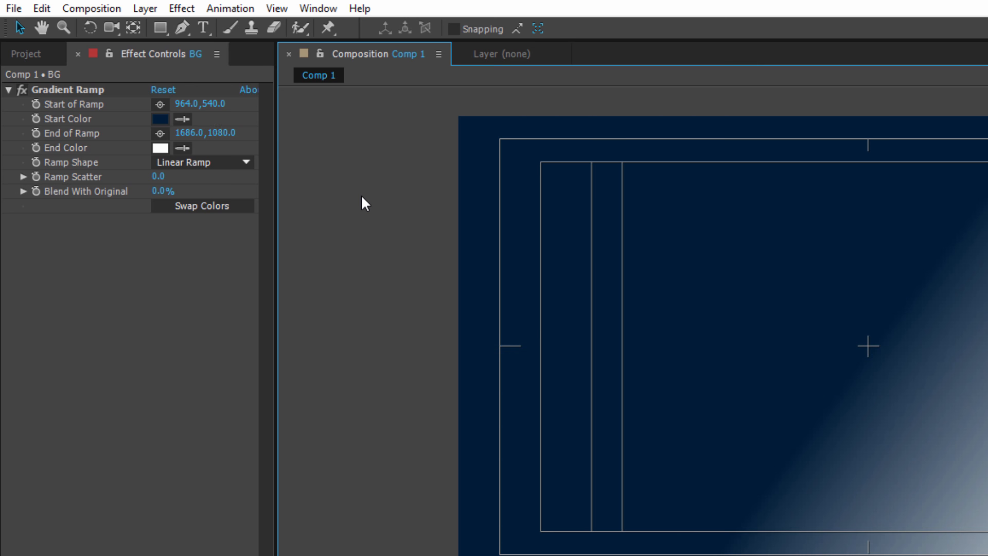
click(225, 133)
text(880)
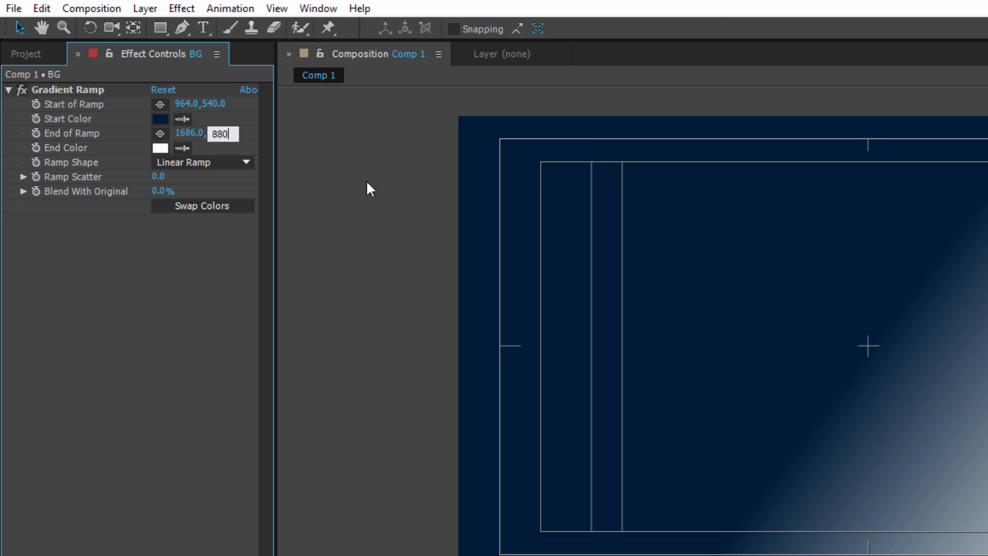
click(366, 187)
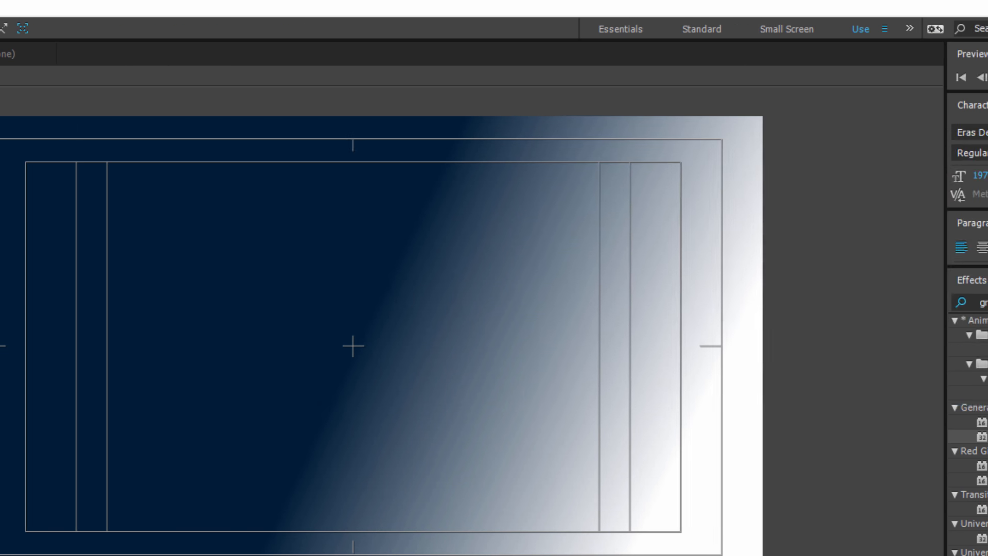
Set the Gradient Ramp's End Color to 1E1E1E and its Ramp Shape to Radial Ramp.
click(160, 148)
text(1E1E1E)
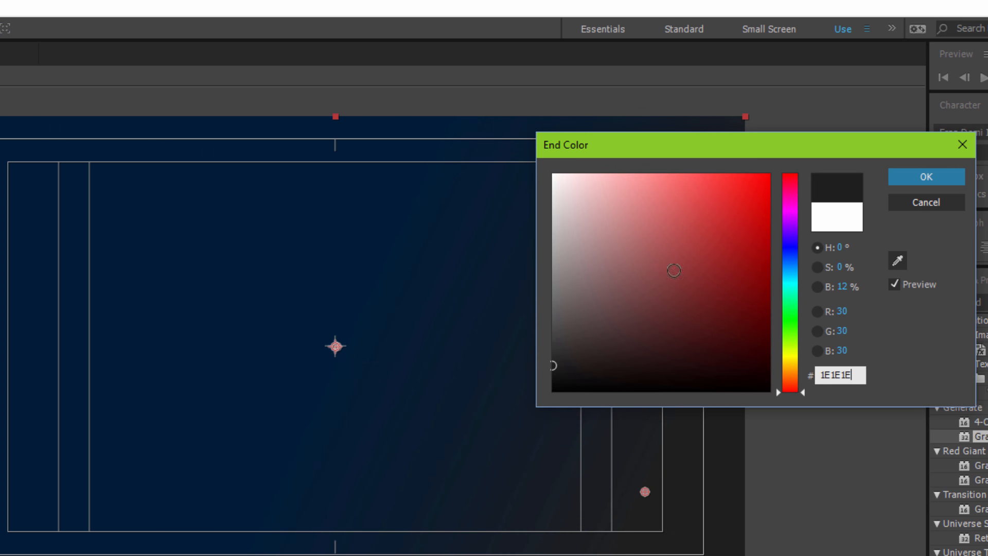
click(932, 177)
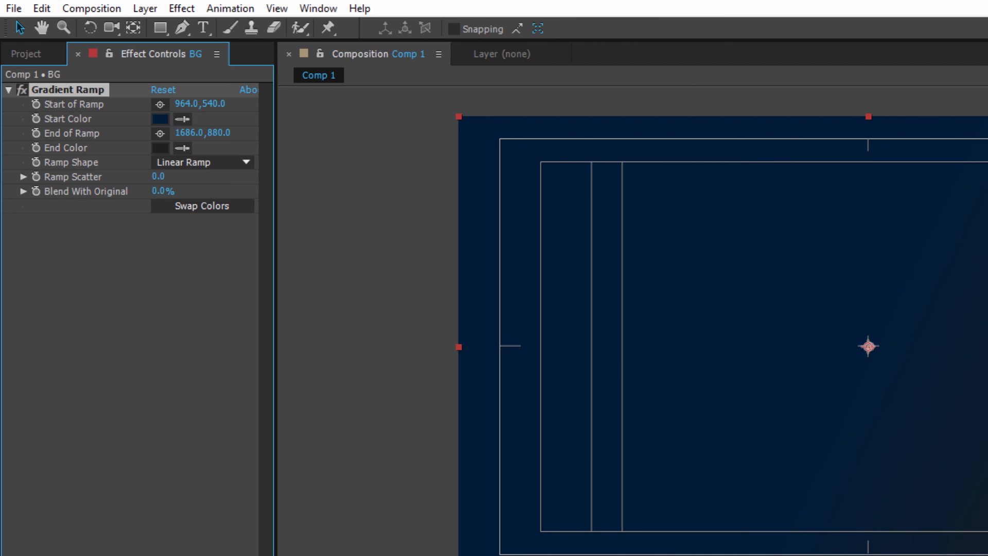
click(206, 162)
click(191, 193)
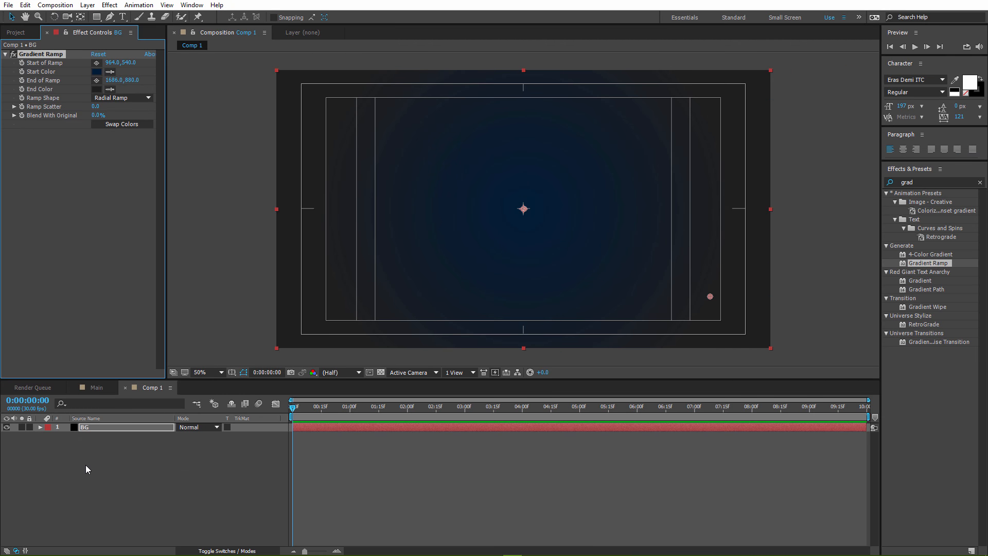
click(85, 465)
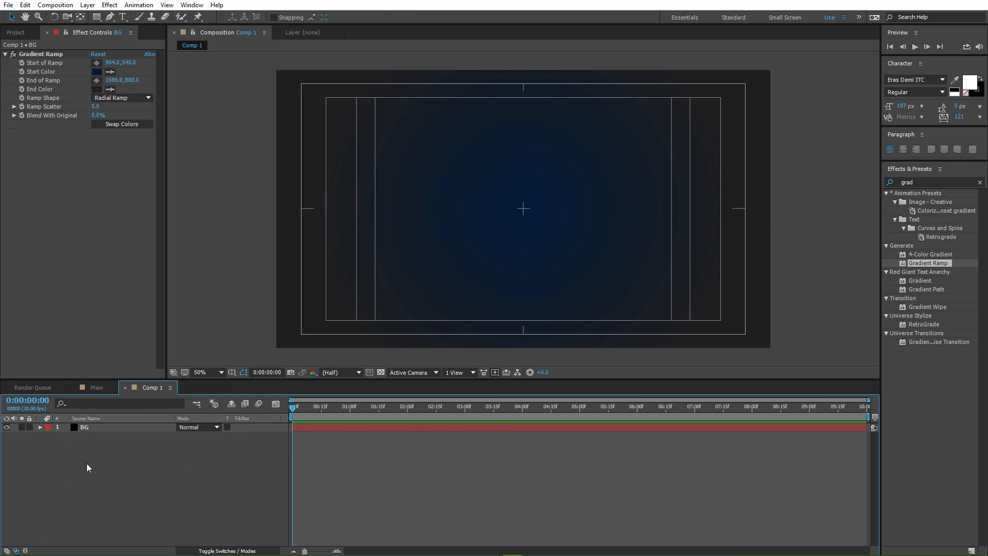
Add a black 1920 x 1080 solid layer named Form above the BG layer.
right_click(87, 463)
mouse_move(162, 362)
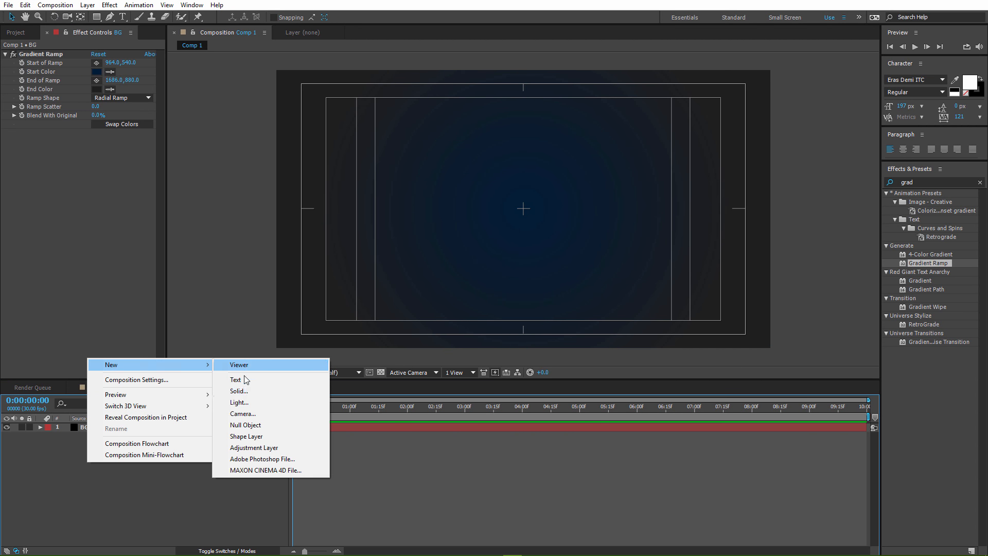
click(249, 393)
text(Form)
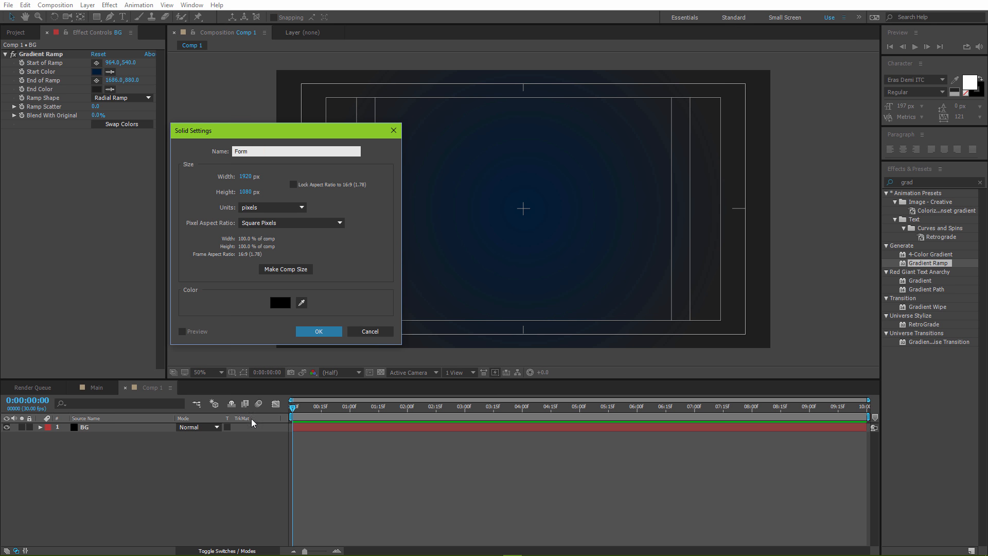
click(324, 333)
Find the Trapcode Form effect and apply it to the Form layer.
double_click(930, 180)
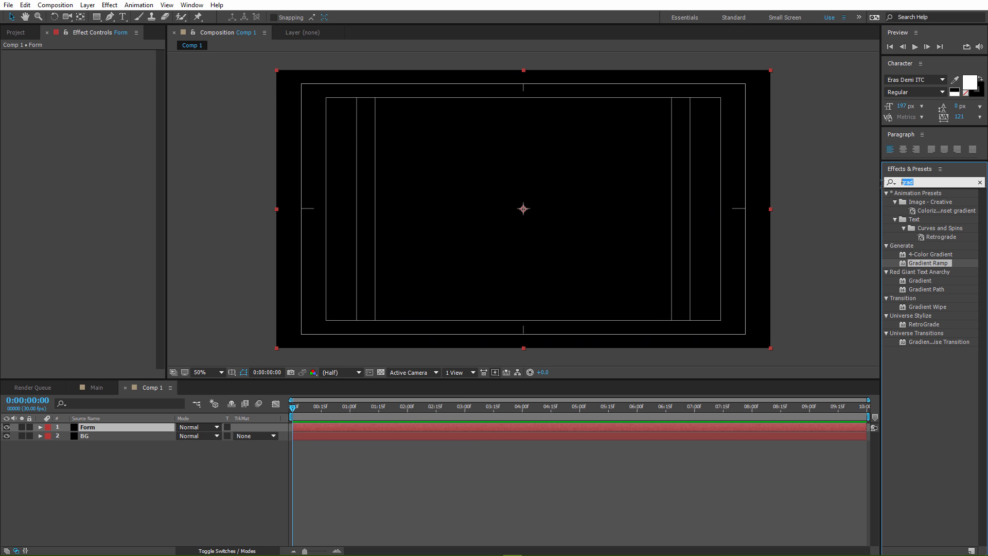
text(form)
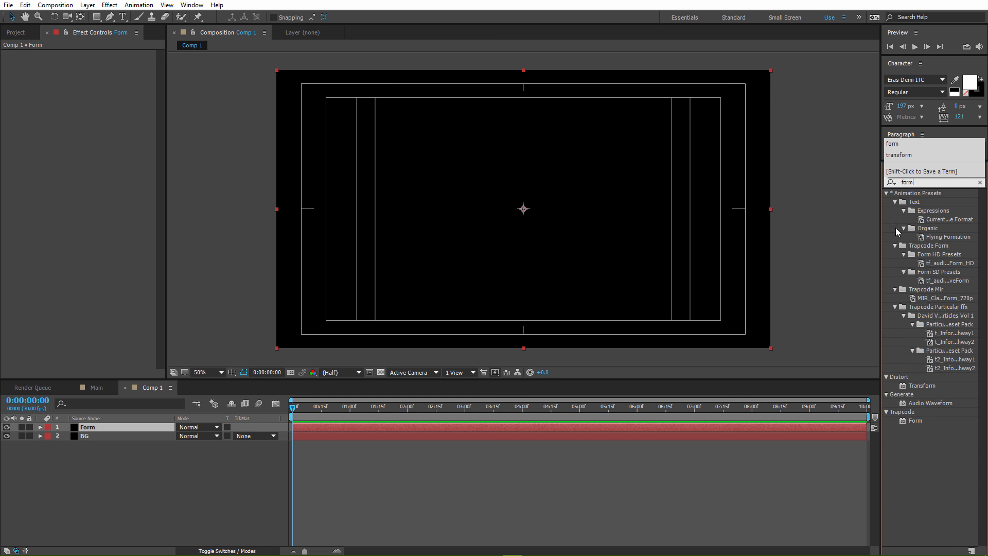
drag(918, 421, 103, 432)
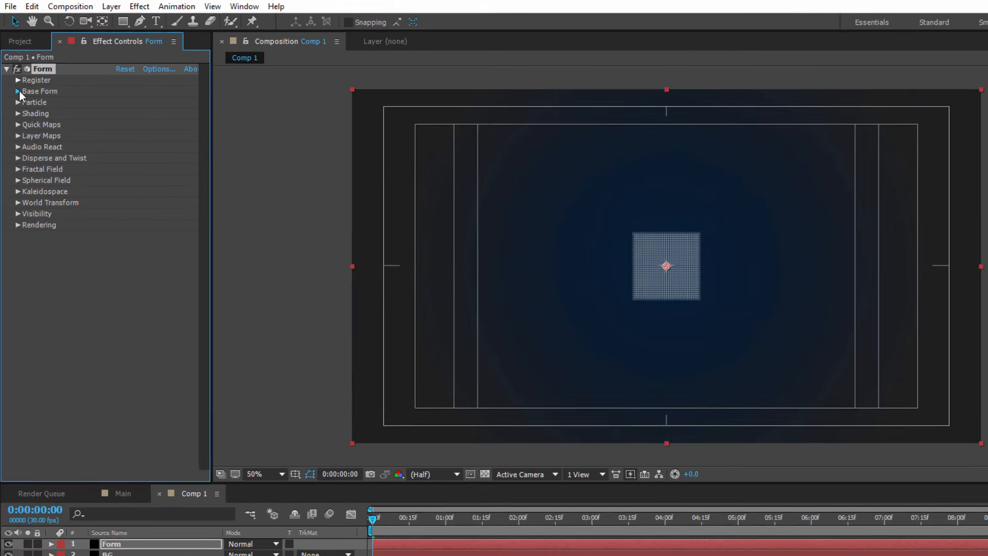
Set the Form effect's Base Form Size X to 1550.
click(15, 72)
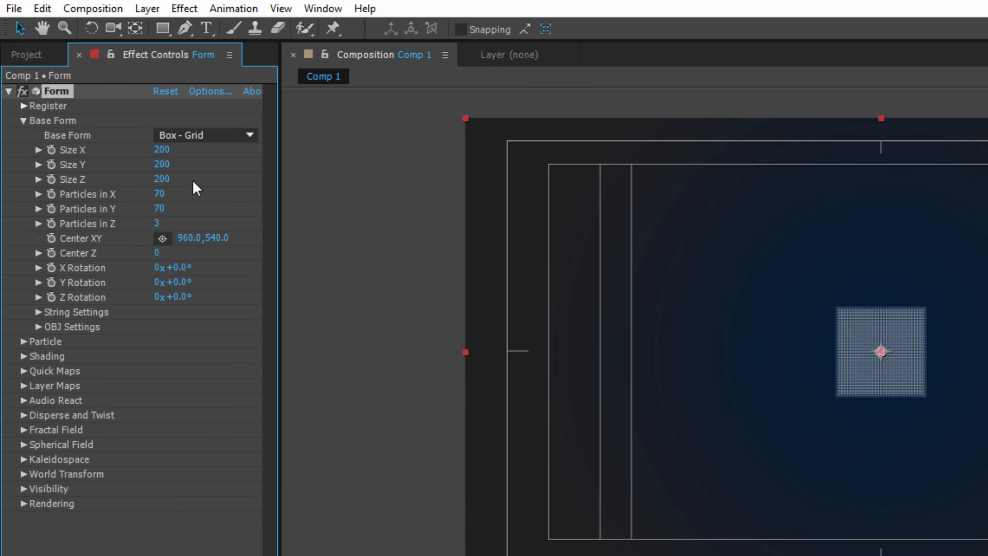
click(160, 149)
text(1)
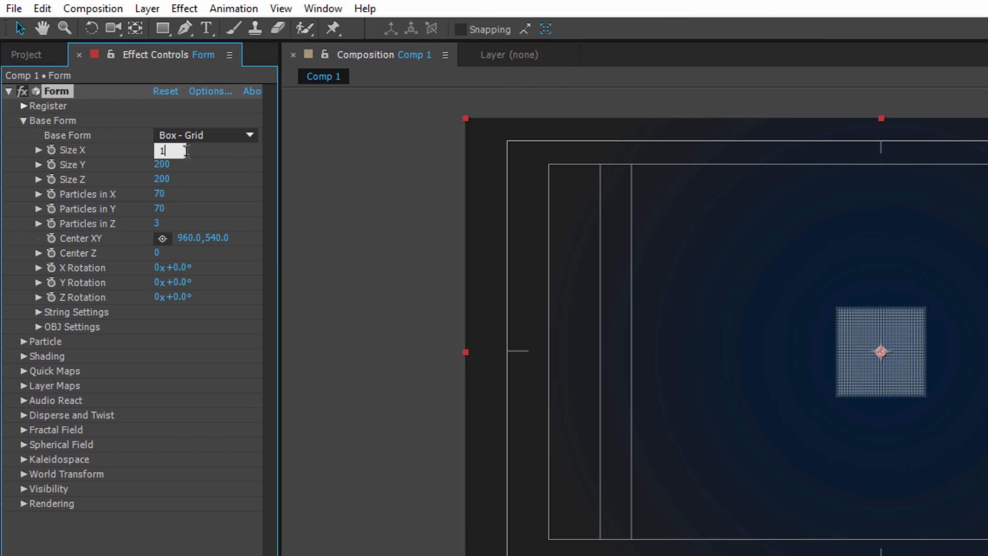
text(550)
key(Return)
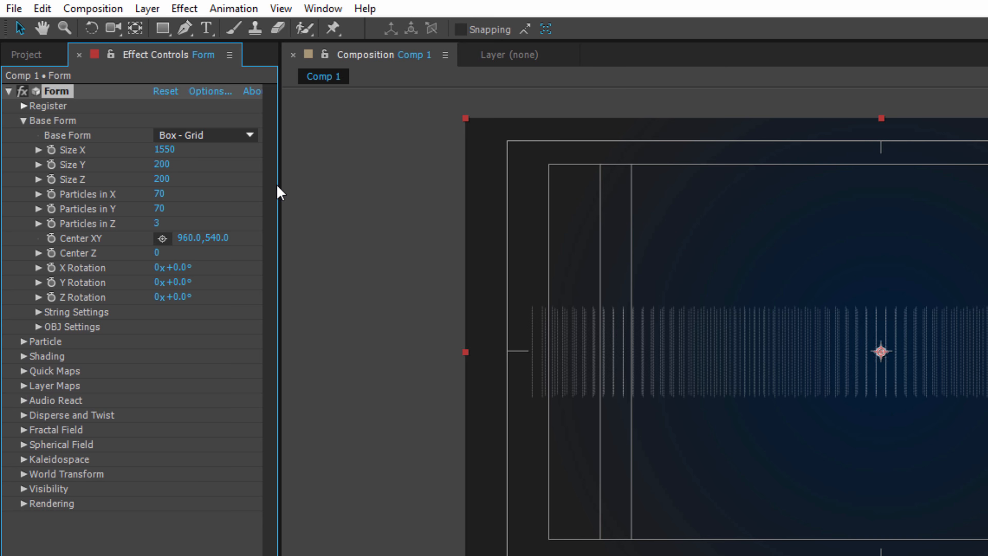
Set the Form effect's Base Form Size Y to 1190 and Size Z to 0.
click(278, 187)
click(157, 165)
text(1190)
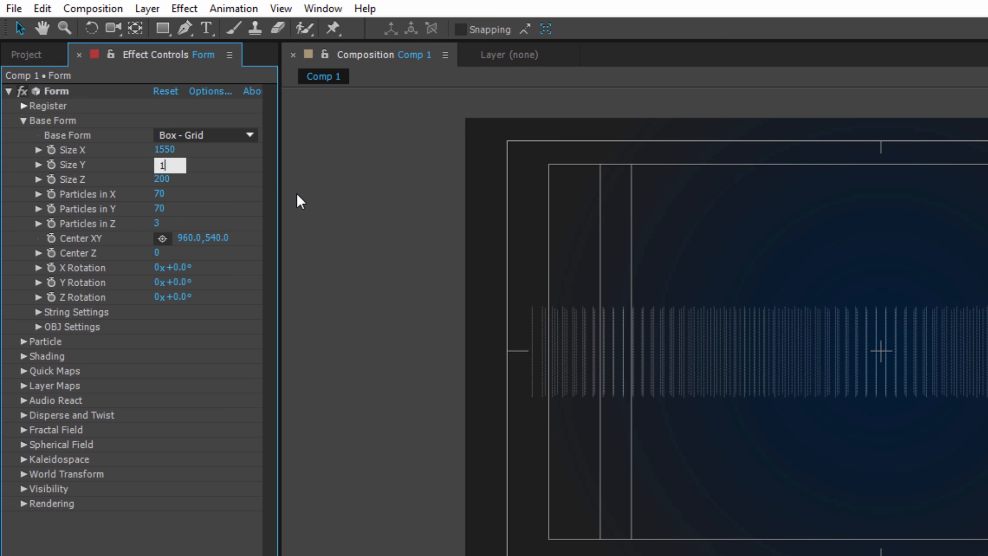
click(362, 200)
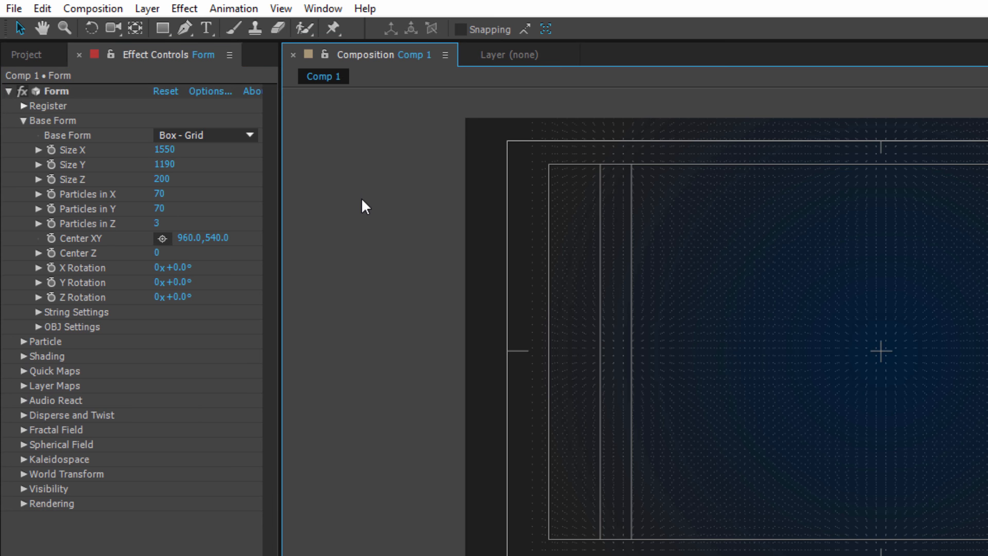
click(159, 179)
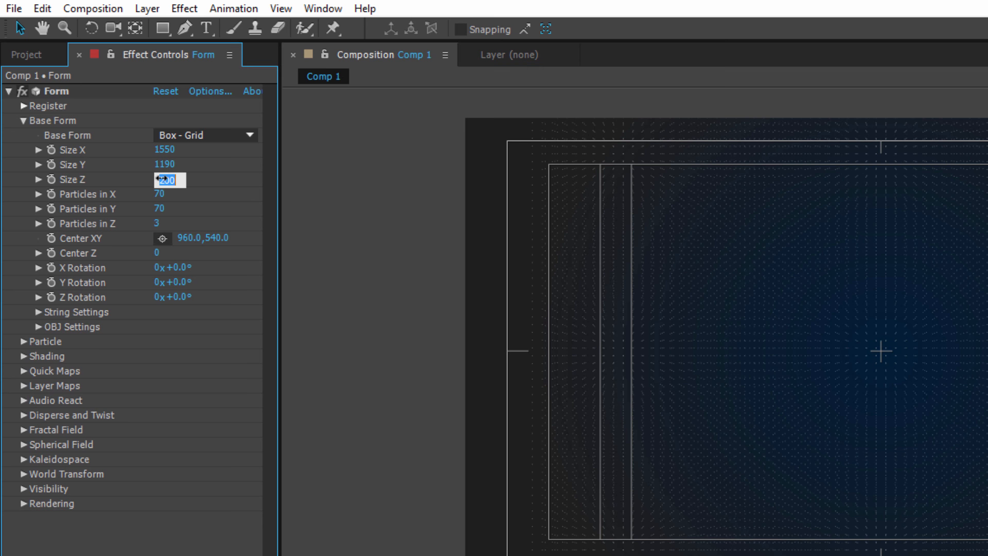
text(0)
click(326, 233)
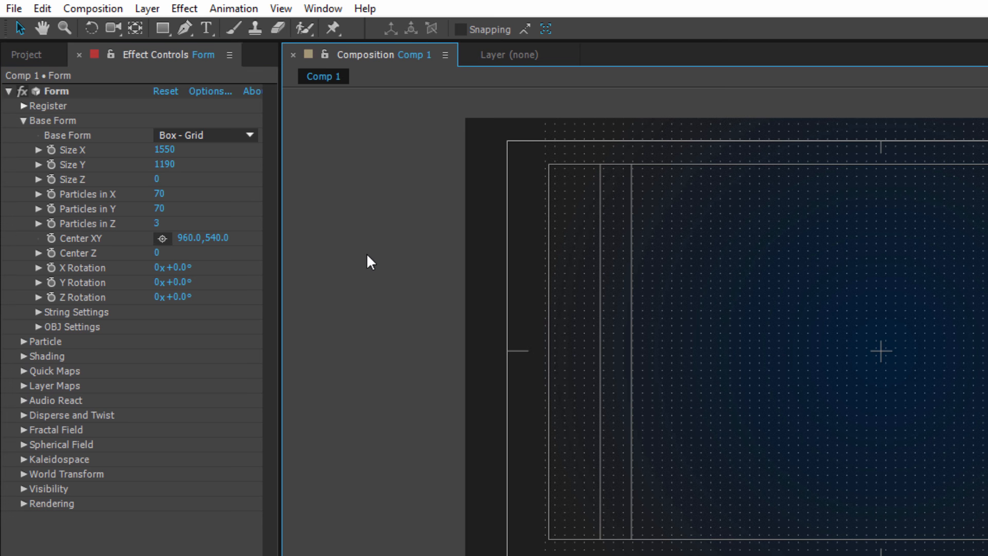
Set the base form's Particles in X and Particles in Y to 90 each.
click(163, 193)
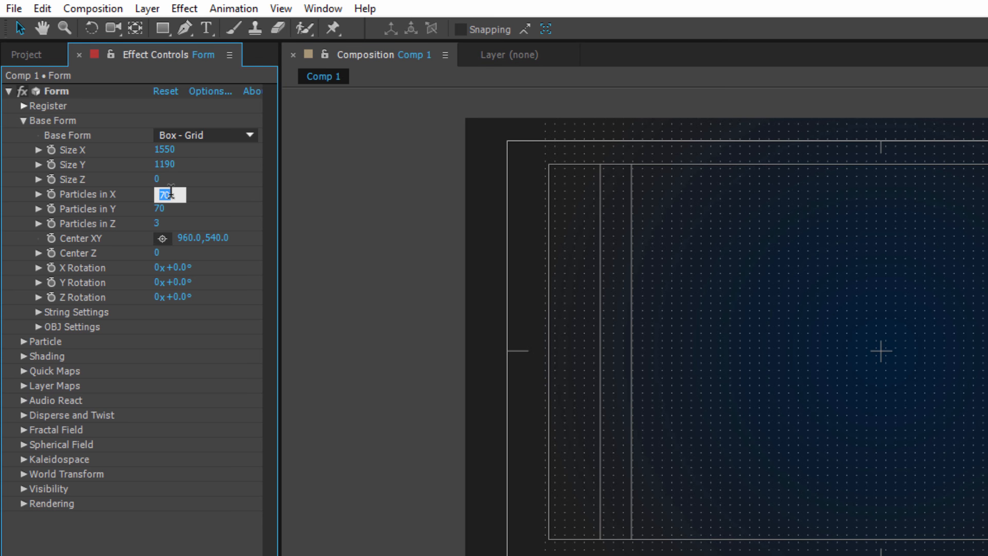
text(90)
key(Tab)
text(90)
click(291, 227)
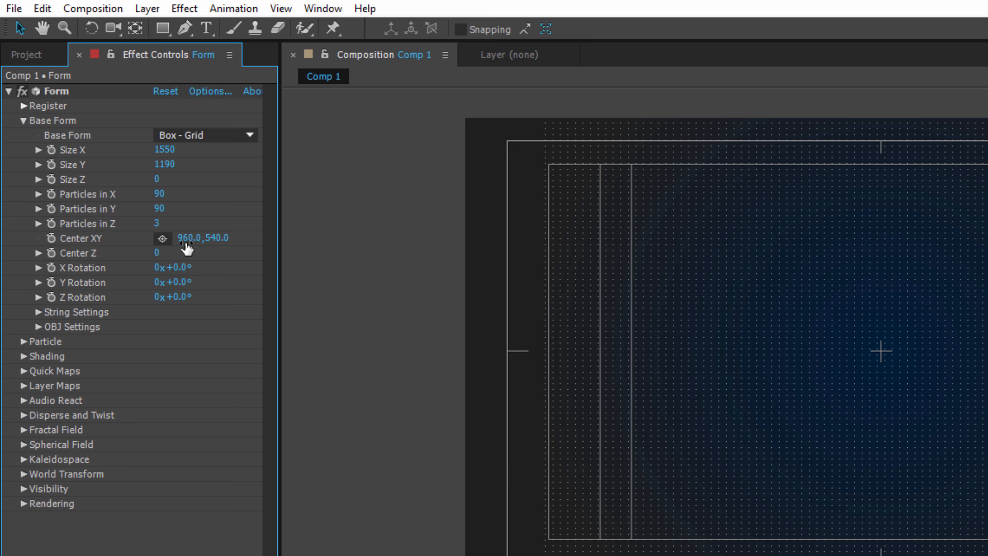
Try out an X Rotation of 59°, a Size Z of 550 and different Particles in Z counts on the base form.
click(158, 225)
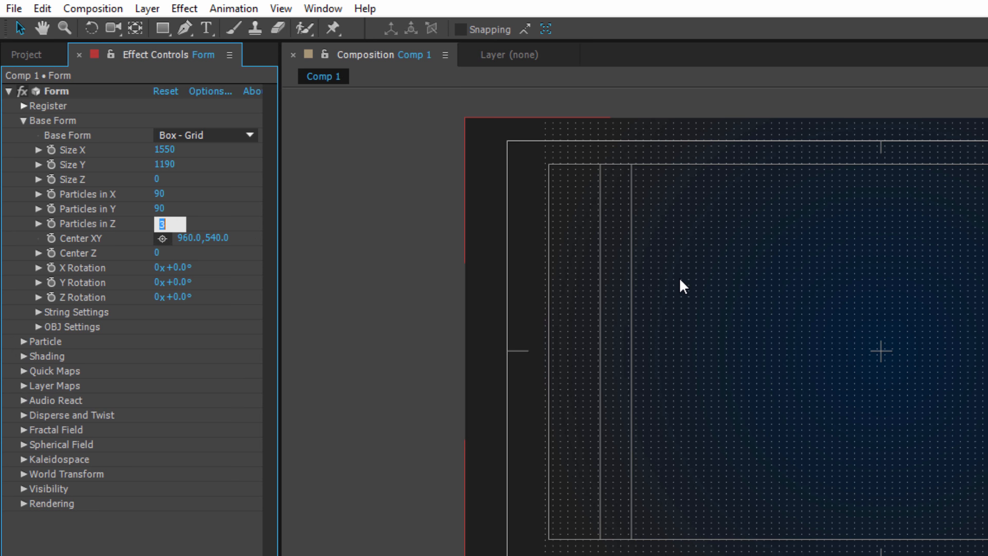
click(300, 226)
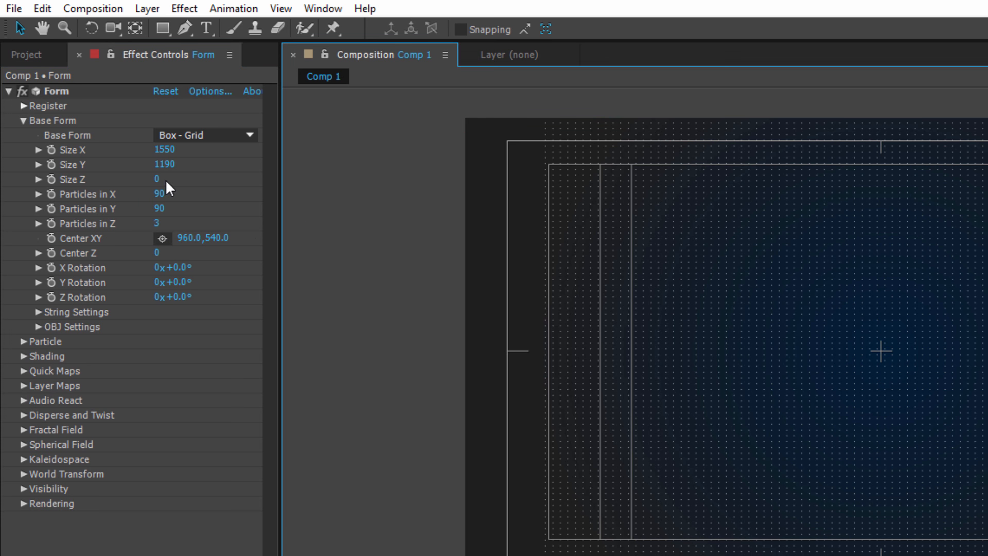
drag(158, 268, 214, 255)
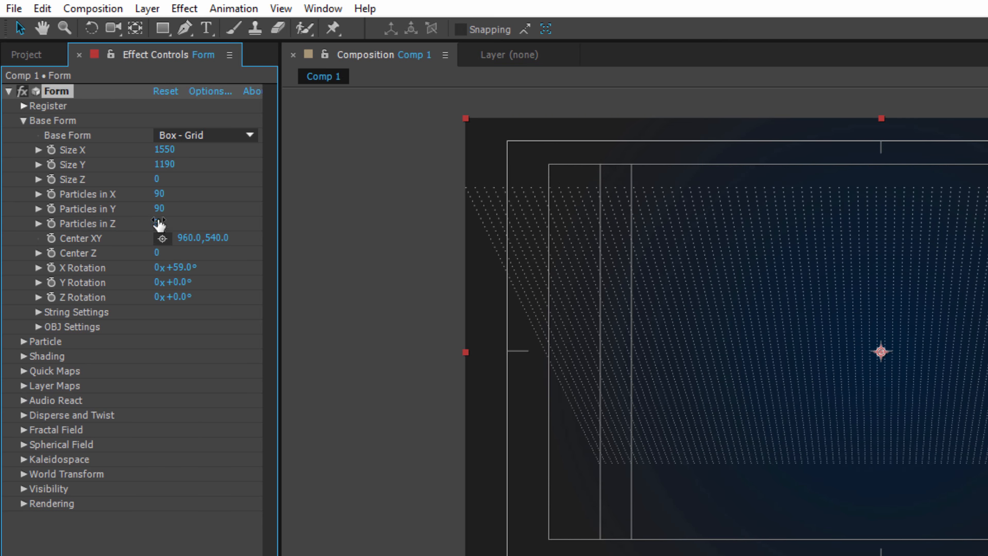
drag(167, 220, 177, 220)
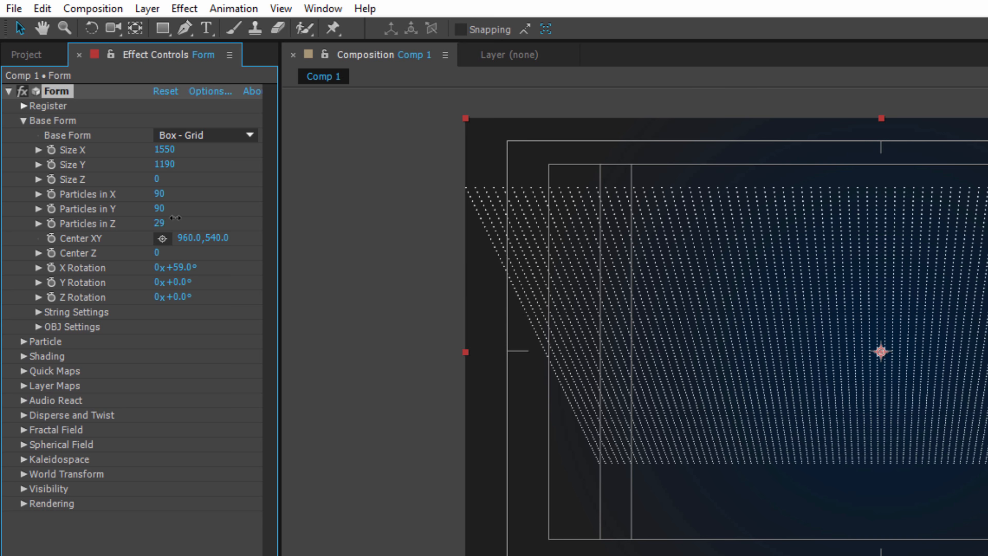
drag(157, 179, 201, 177)
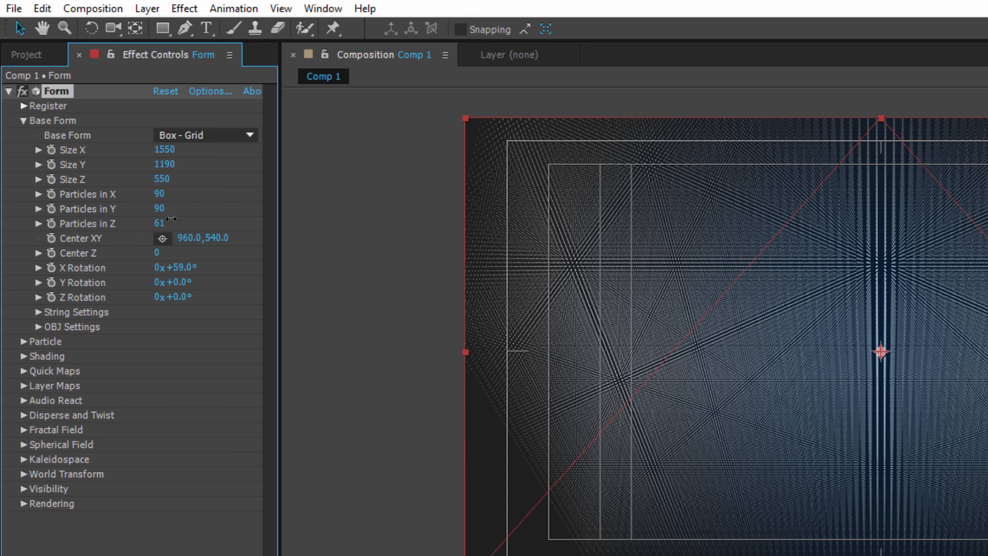
drag(178, 216, 142, 232)
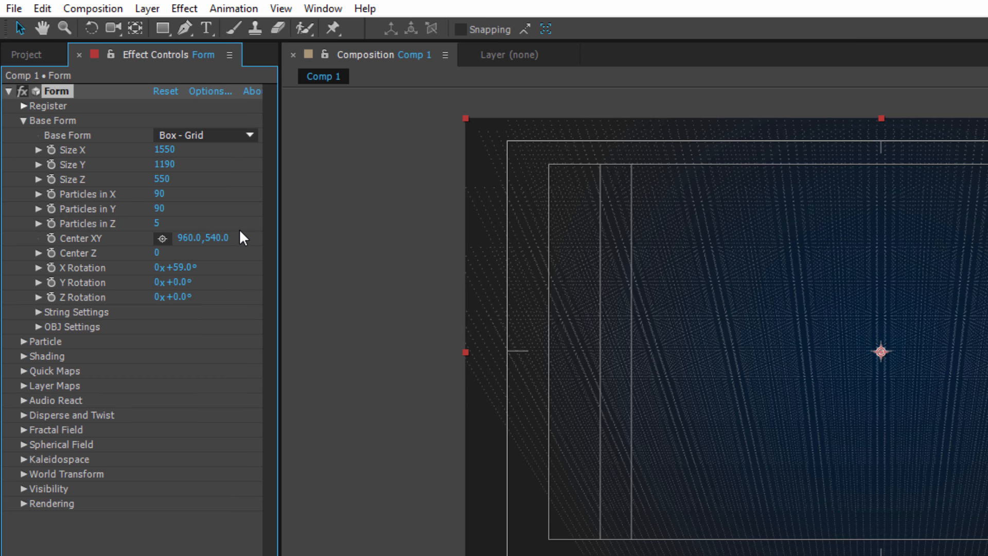
Undo the trial changes to the base form's X Rotation, Size Z and Particles in Z.
key(ctrl+z)
key(ctrl+z)
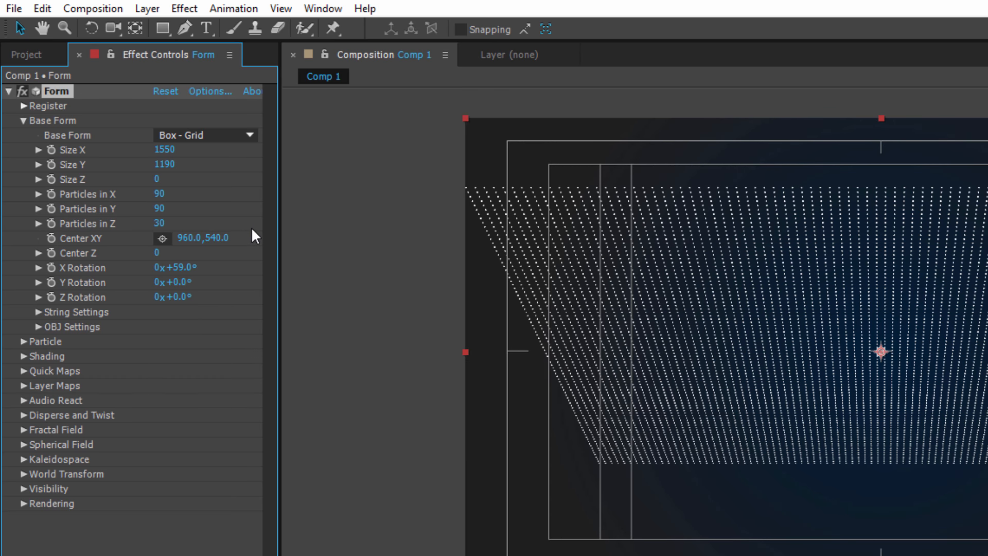
key(ctrl+z)
key(ctrl+z)
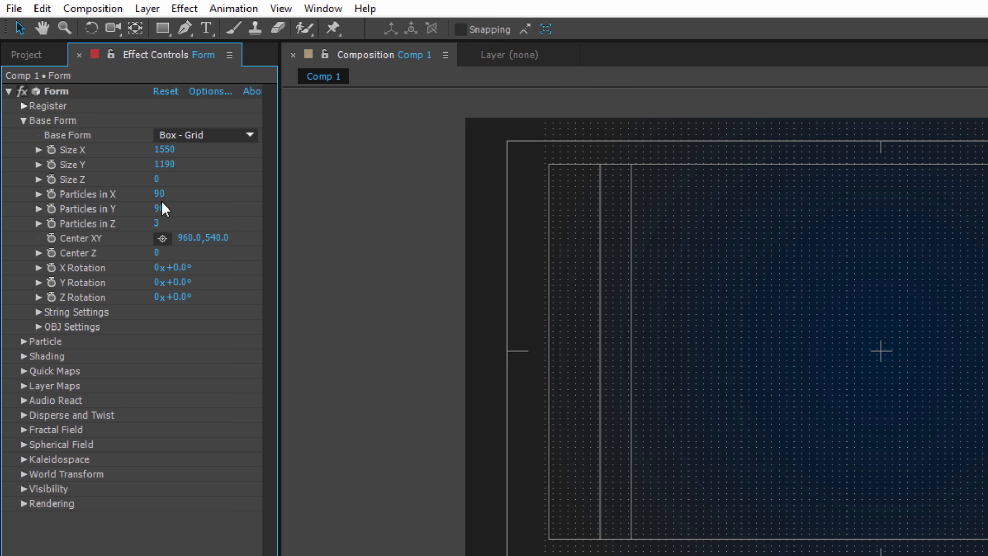
Set the base form's Particles in Z to 1.
click(155, 223)
text(1)
click(331, 222)
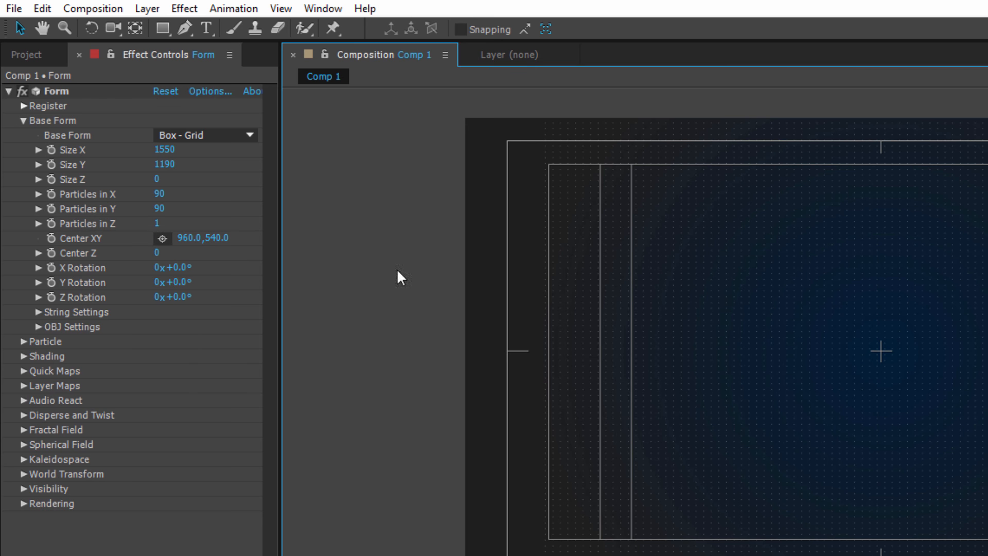
Set the base form's Center XY to 968, 538.
click(185, 239)
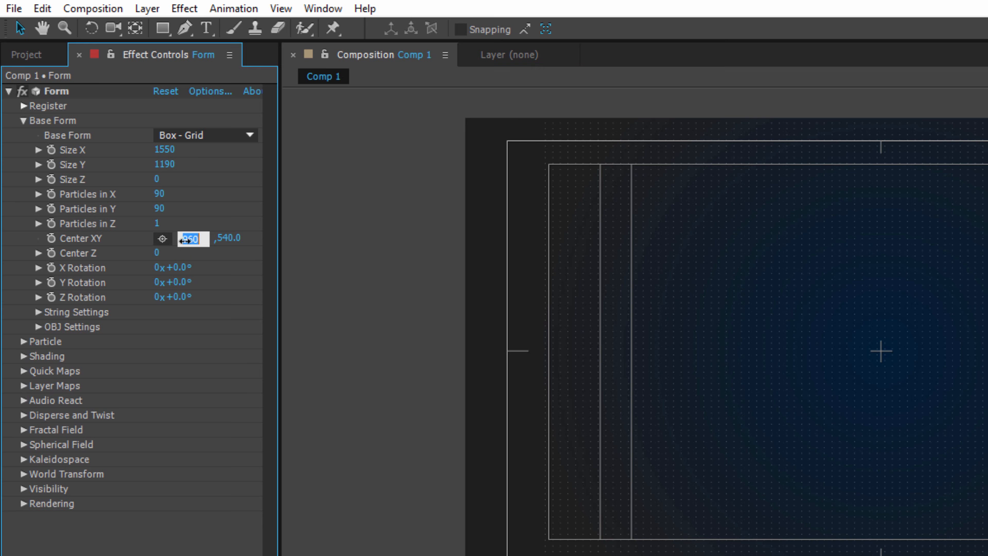
text(968)
click(316, 276)
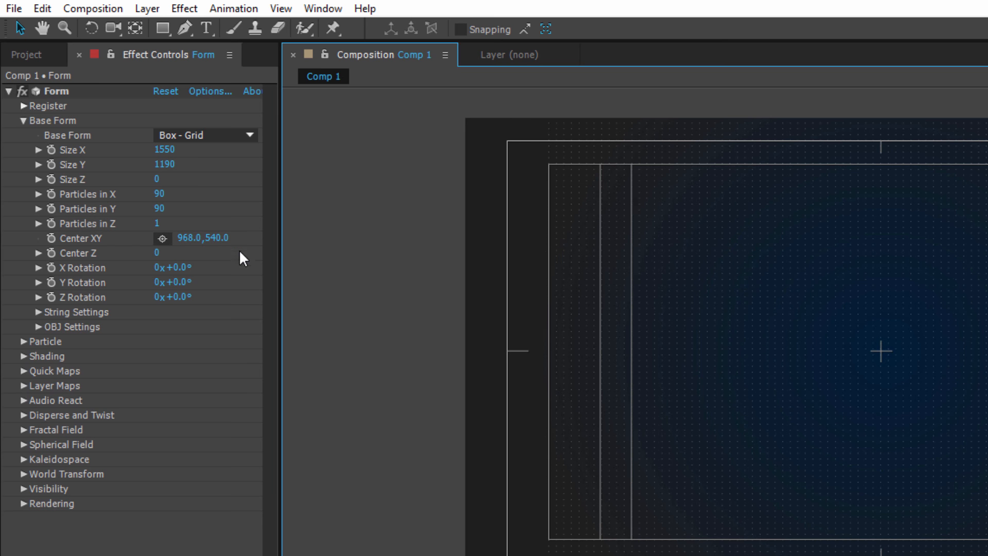
click(217, 237)
text(53)
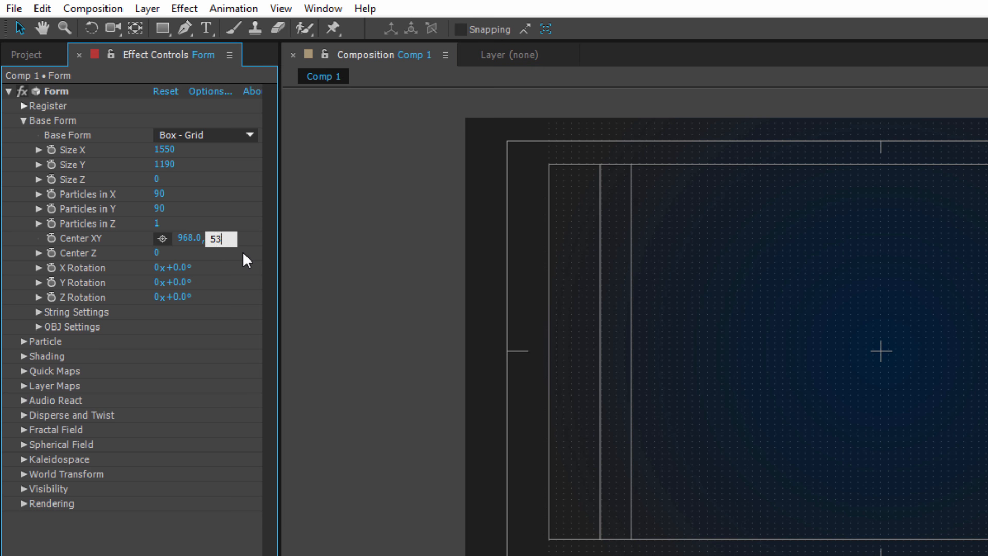
text(8)
click(351, 257)
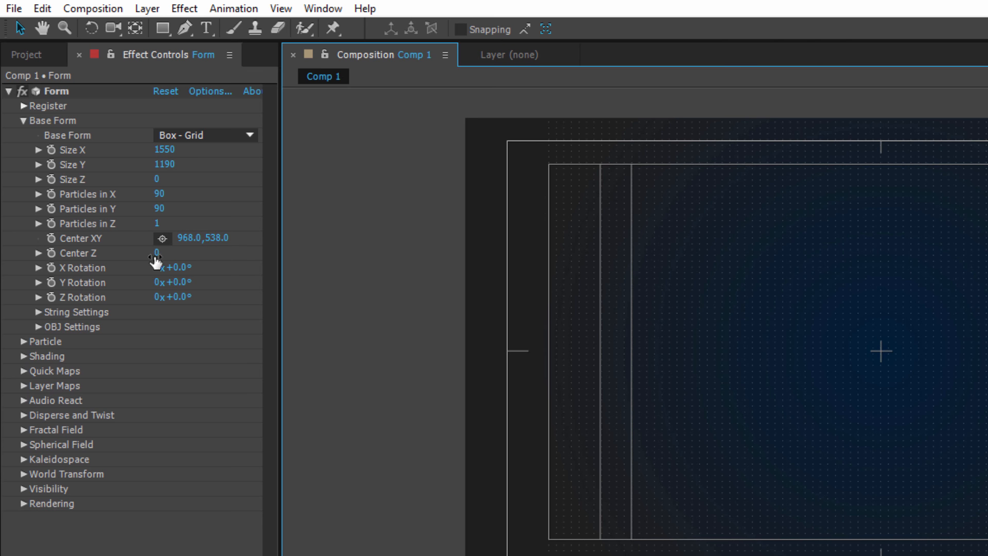
Set the base form's Center Z to -350.
click(155, 254)
text(-35)
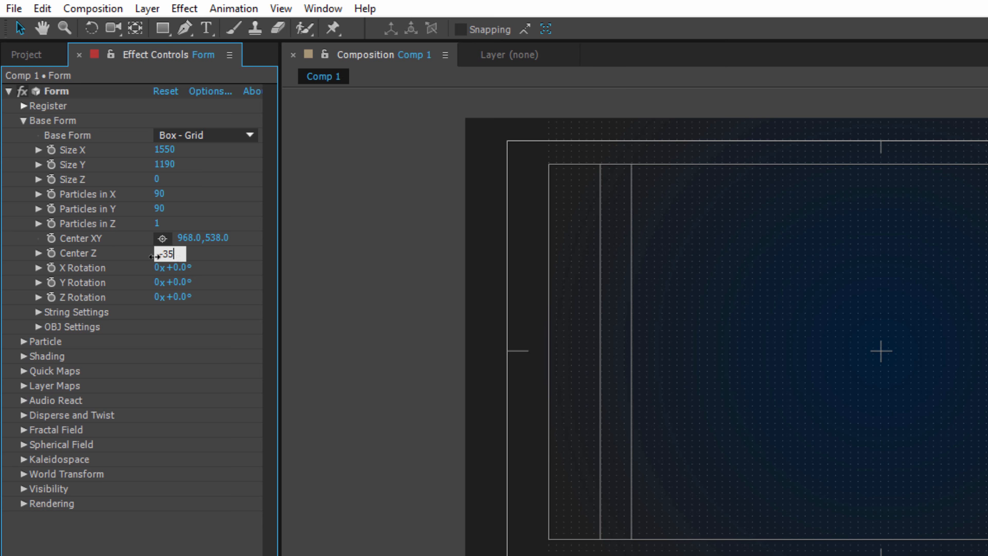
text(0)
click(311, 279)
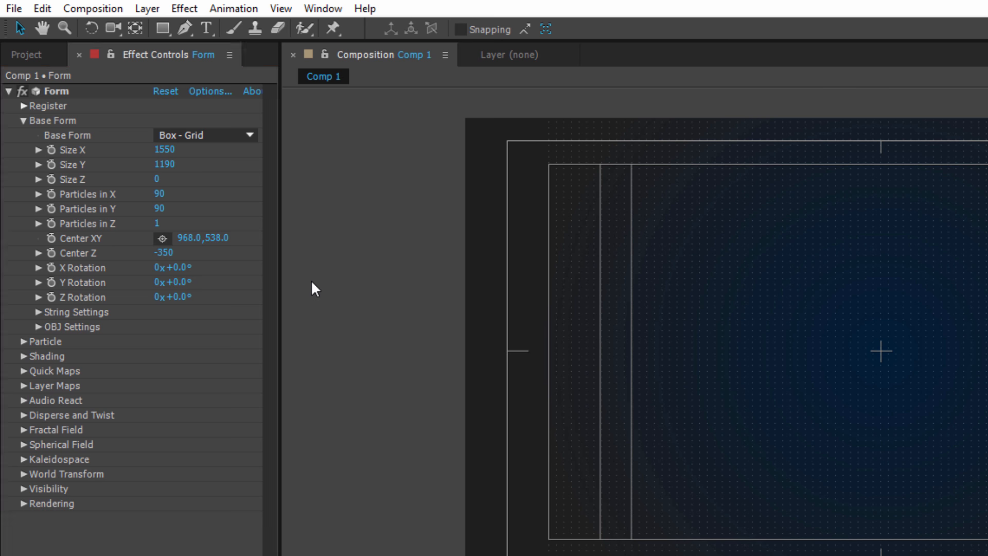
Set the Form effect's particle Size Random and Opacity Random to 100 each.
click(23, 341)
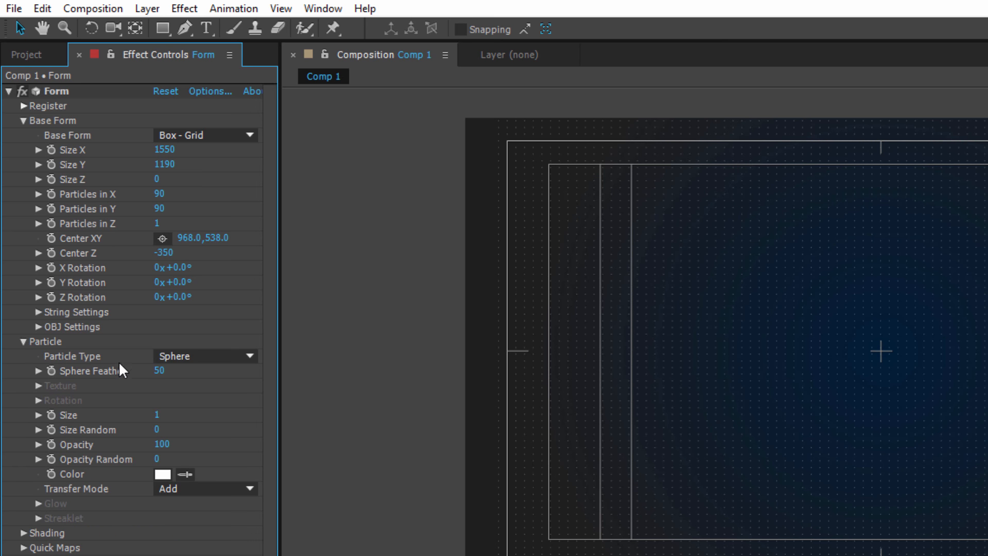
click(156, 429)
text(100)
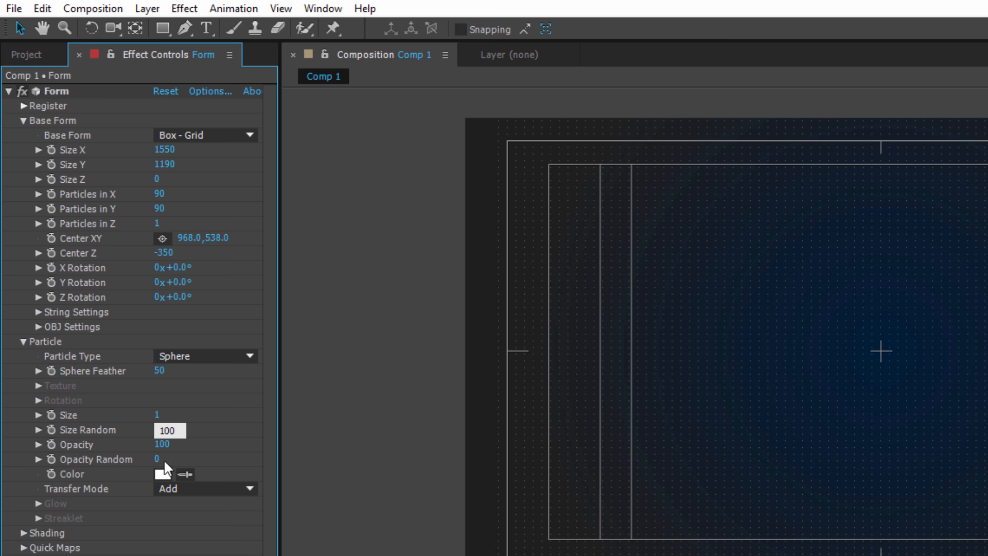
click(164, 459)
text(100)
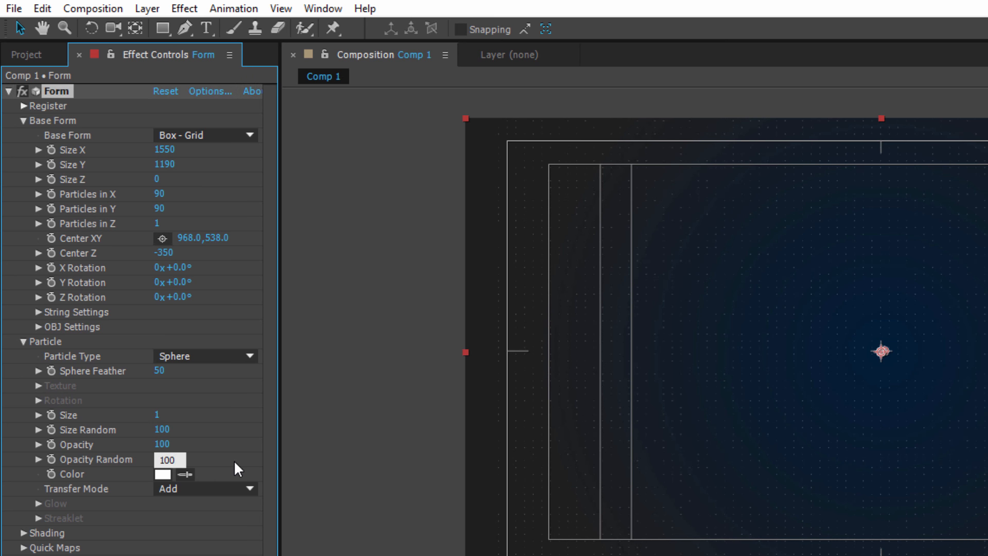
click(234, 460)
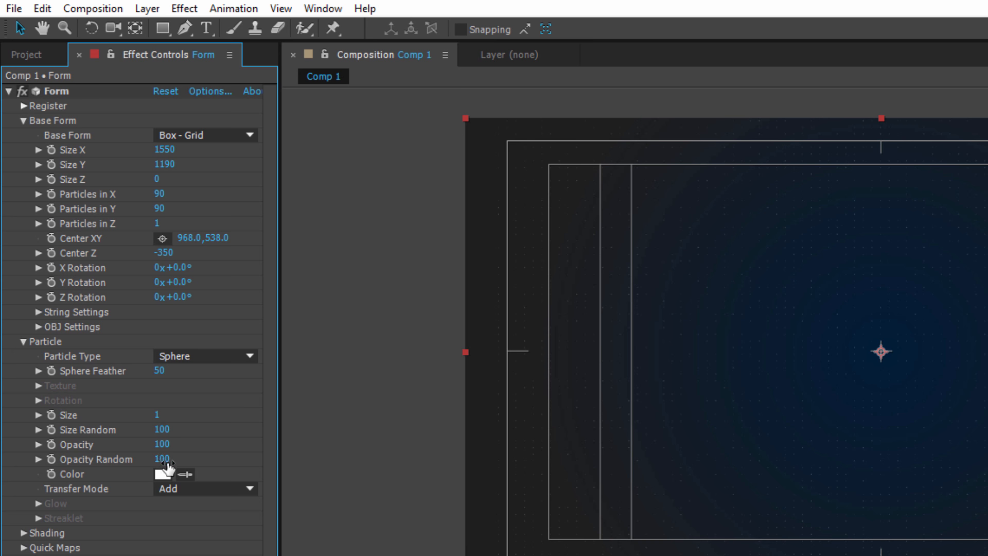
Try the particles' Opacity Random at 63 and set it back to 100.
drag(161, 458, 131, 461)
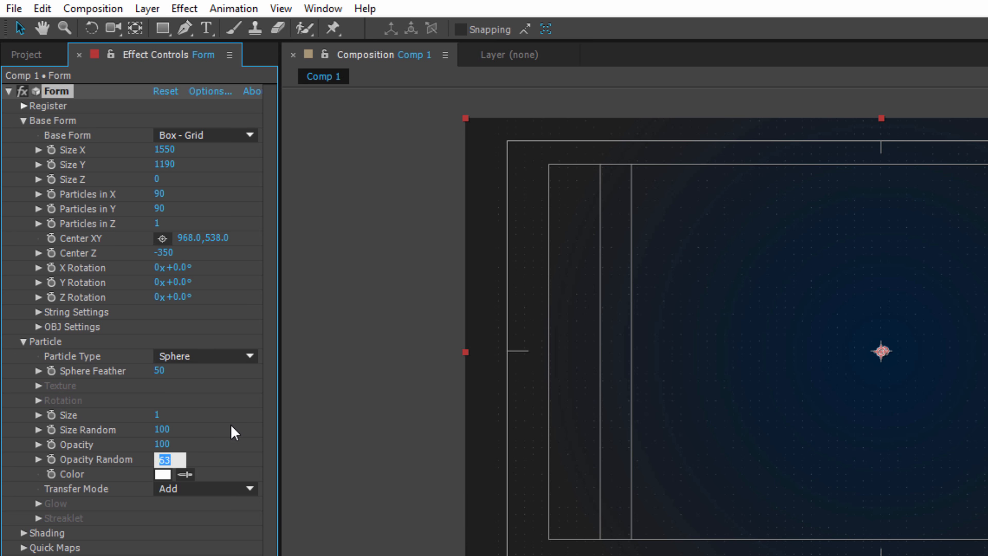
text(100)
click(319, 433)
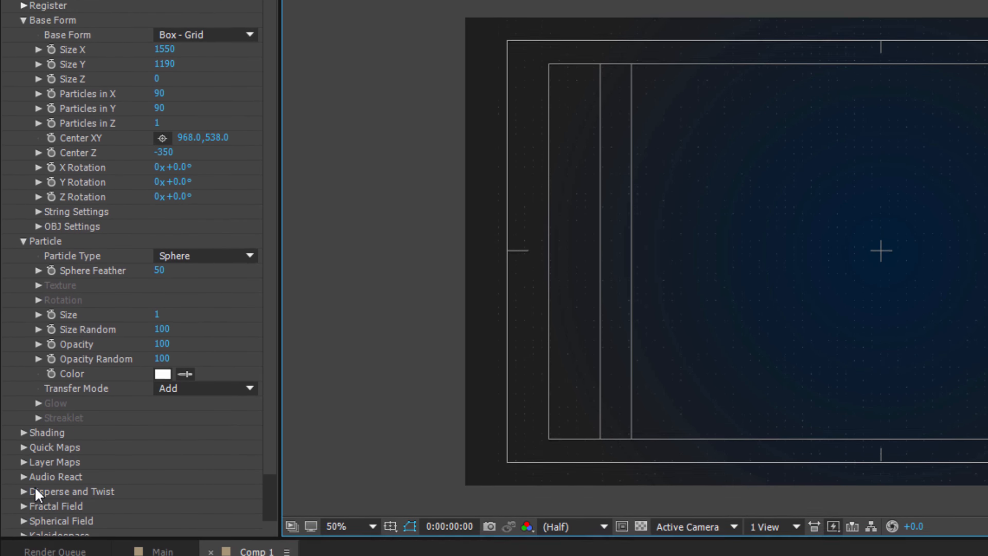
Set Disperse to 40 and Twist to 1 in the Form effect's Disperse and Twist settings.
click(23, 479)
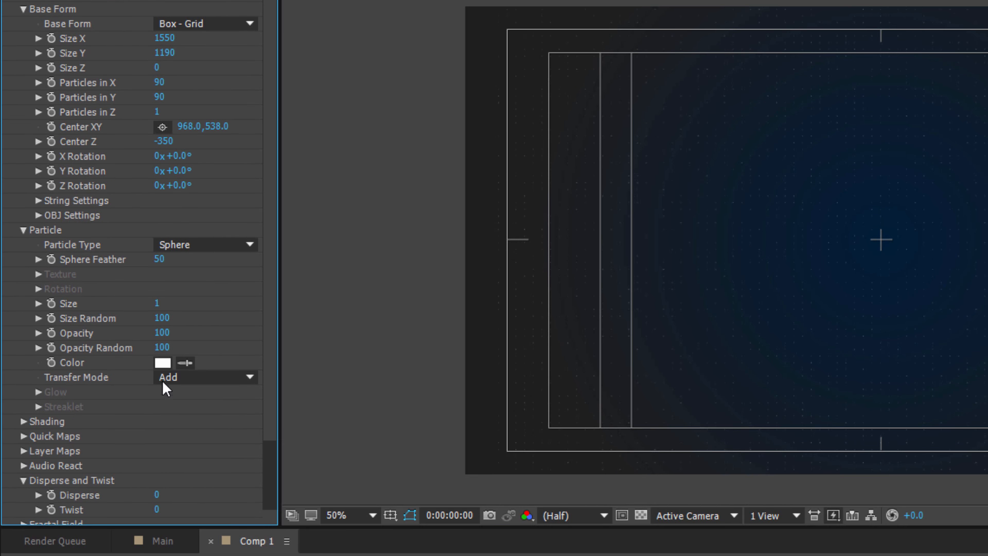
scroll(175, 386, down, 3)
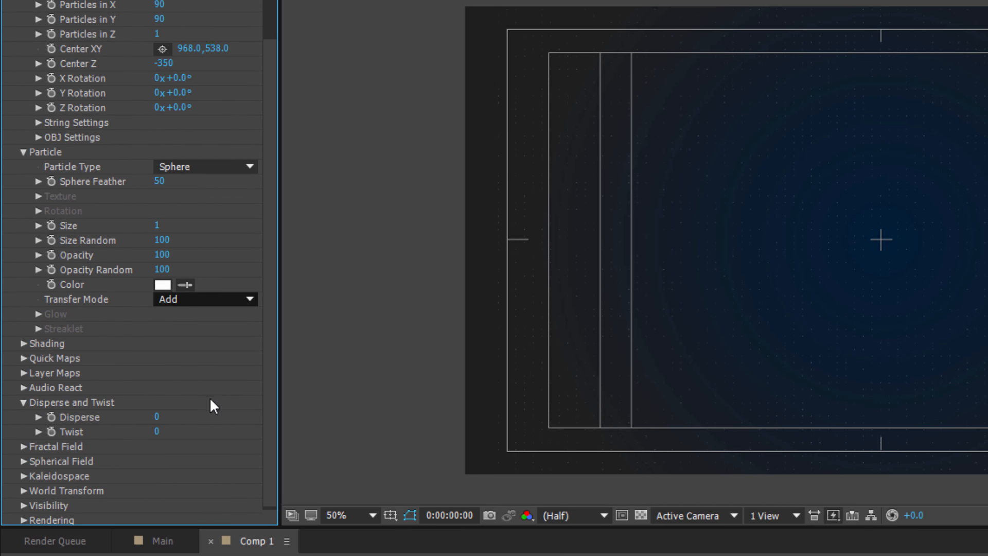
click(158, 420)
text(40)
key(Return)
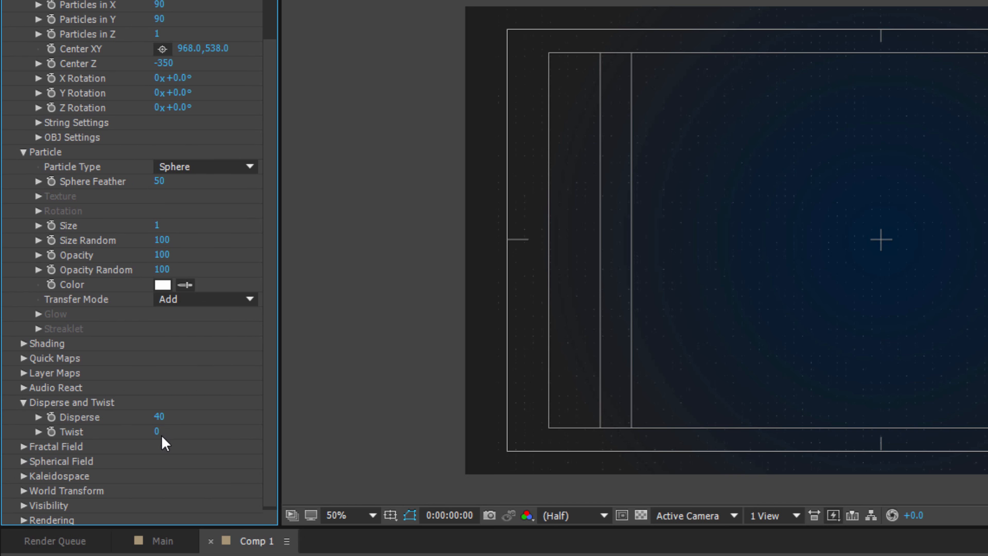
click(157, 431)
text(1)
click(340, 419)
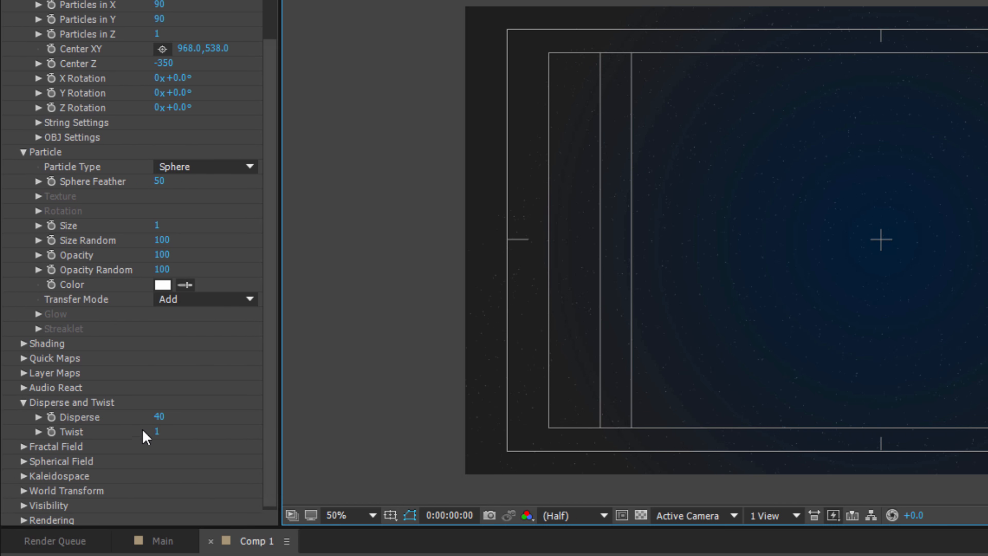
Set Affect Size to 1 and Affect Opacity to 18 in the Form effect's Fractal Field settings.
click(23, 447)
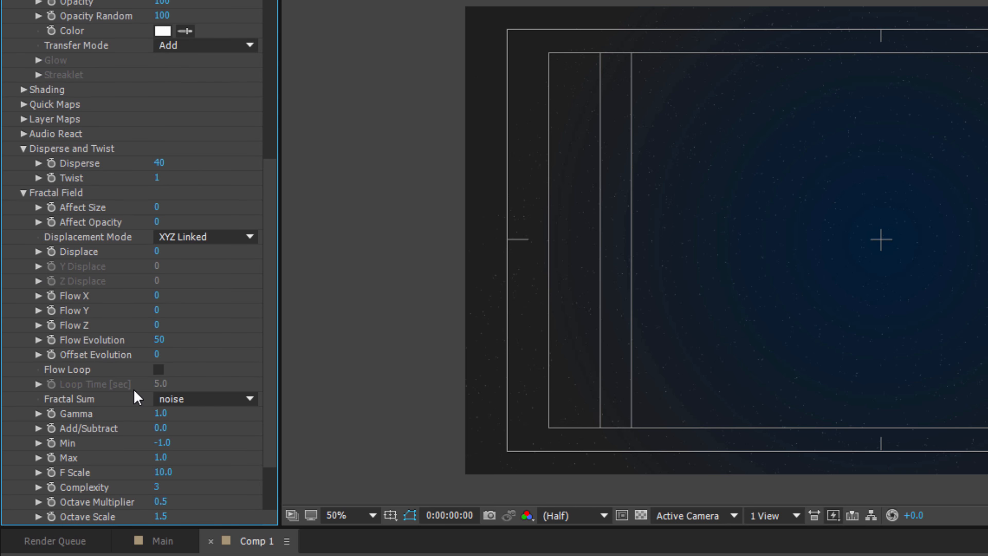
click(157, 207)
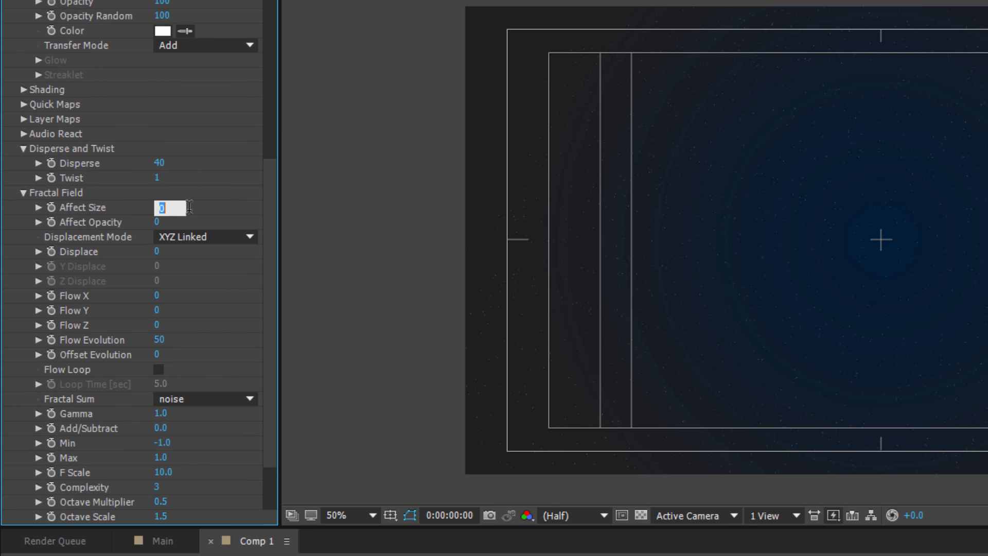
text(1)
key(Return)
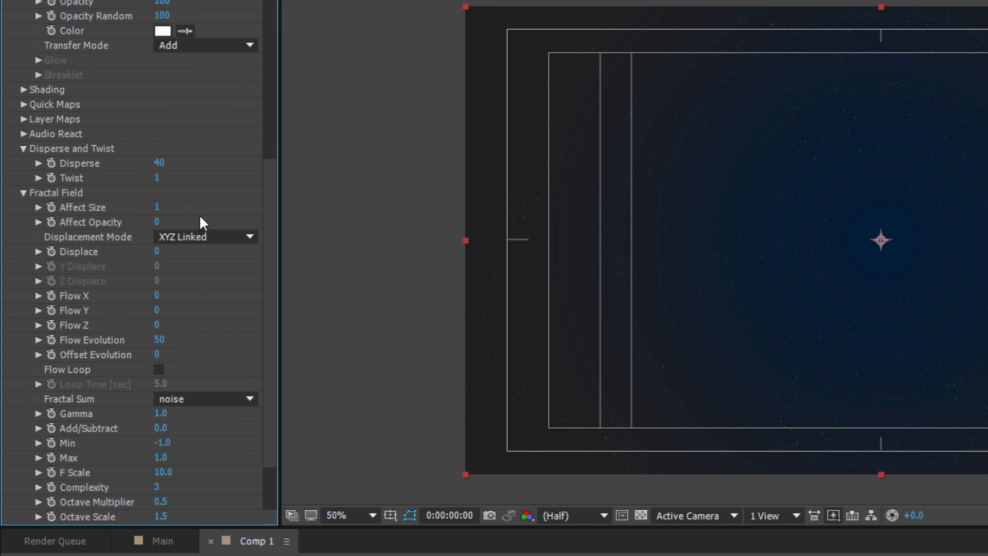
click(157, 222)
text(18)
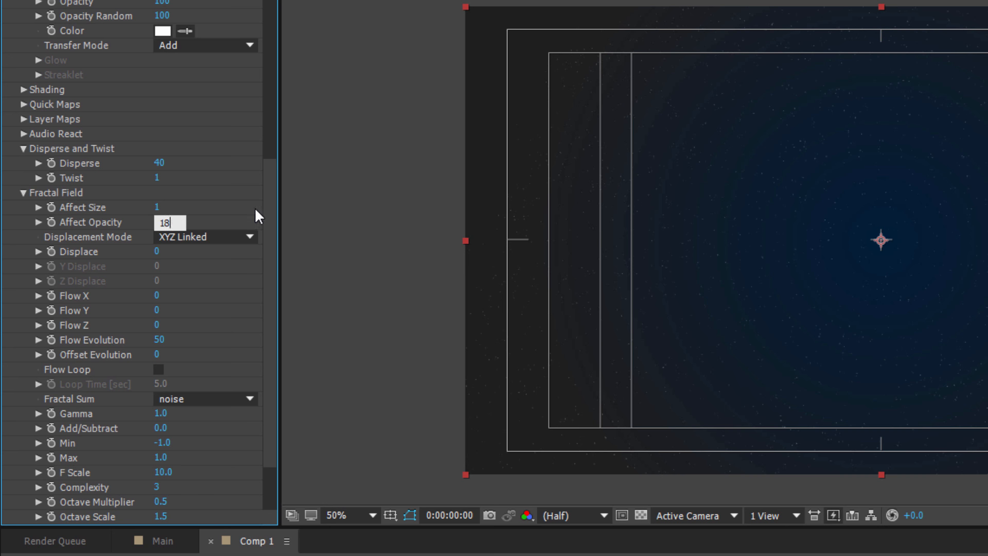
key(Return)
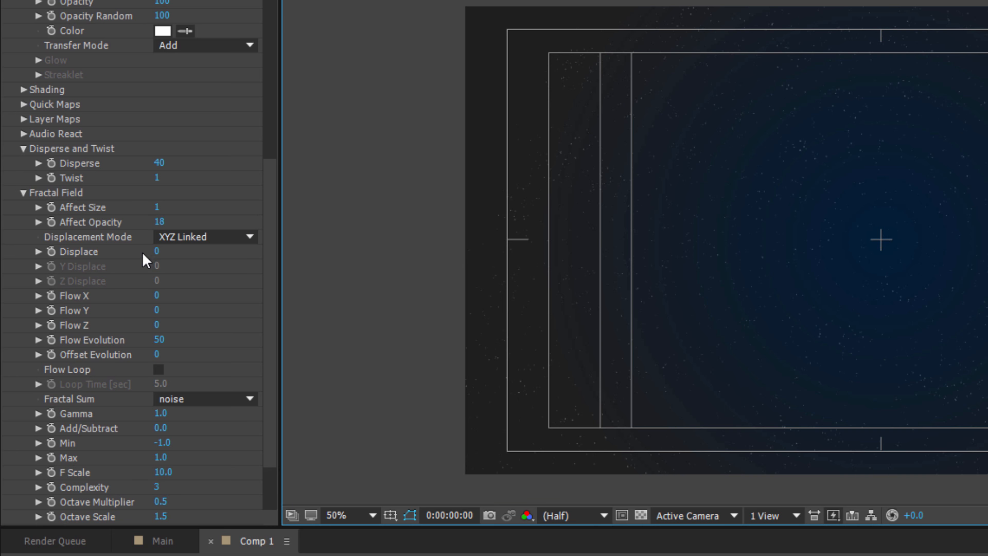
Set the Fractal Field's Displace to 5 and its Flow X, Flow Y and Flow Z to 2 each.
click(155, 252)
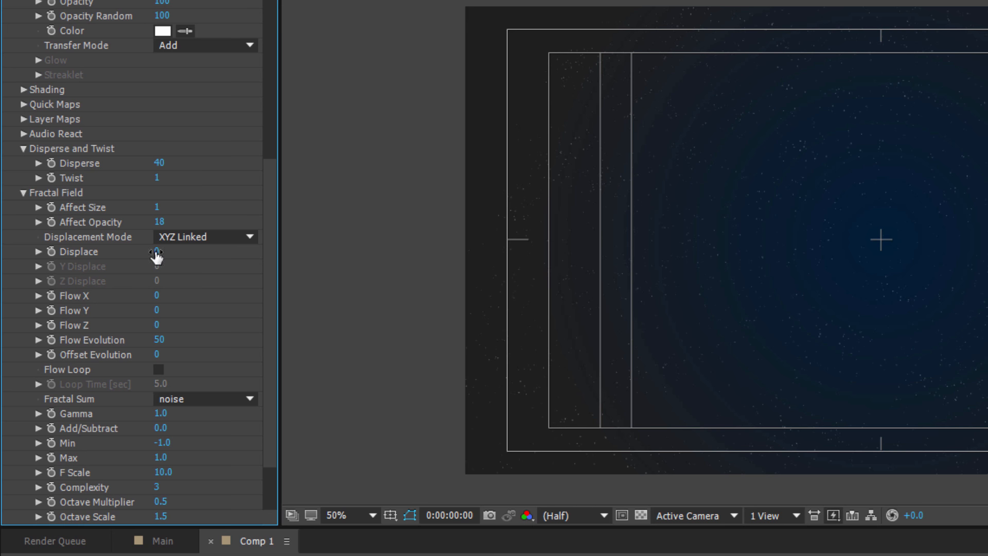
text(5)
key(Return)
click(157, 296)
text(2)
key(Return)
click(157, 310)
text(2)
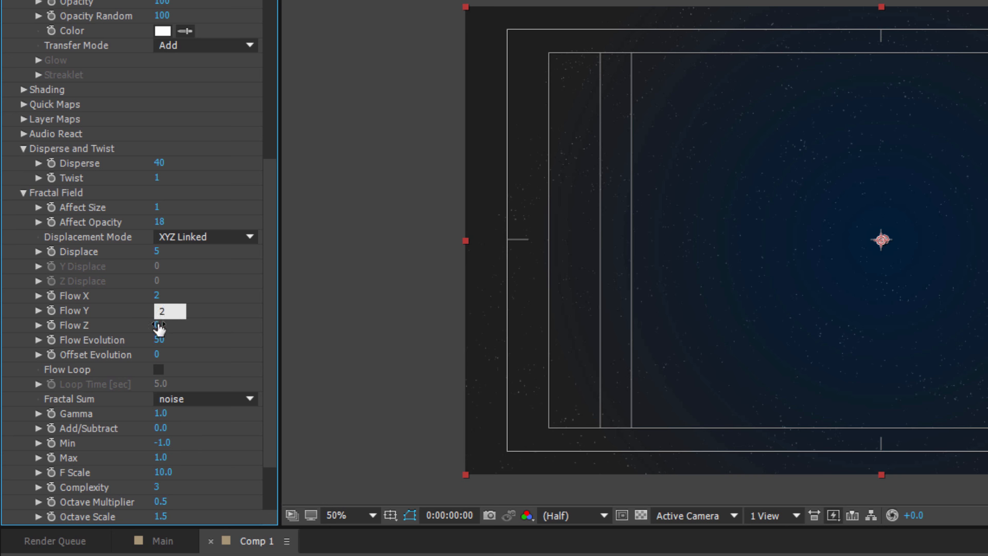
key(Return)
click(157, 325)
text(2)
key(Return)
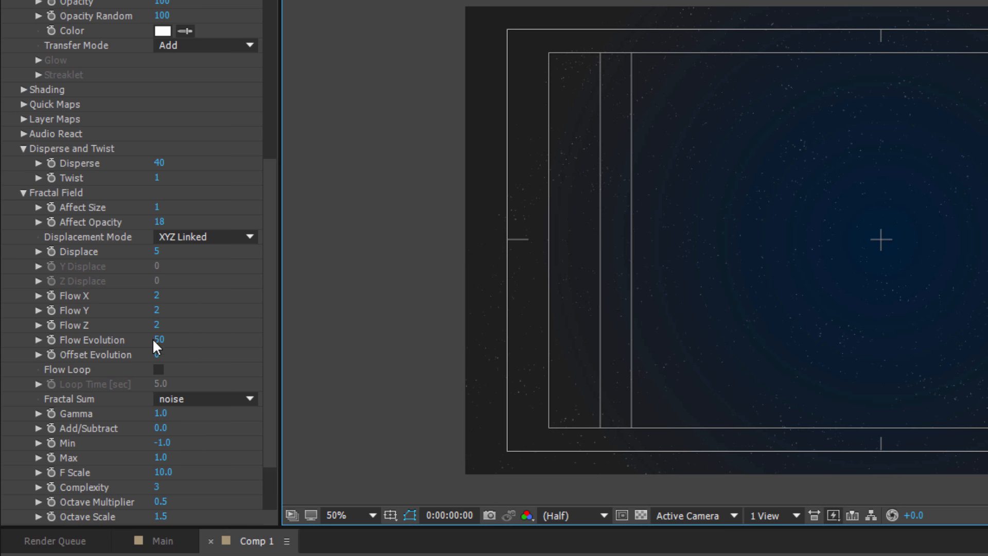
Set the Fractal Field's Offset Evolution to 17.
click(159, 355)
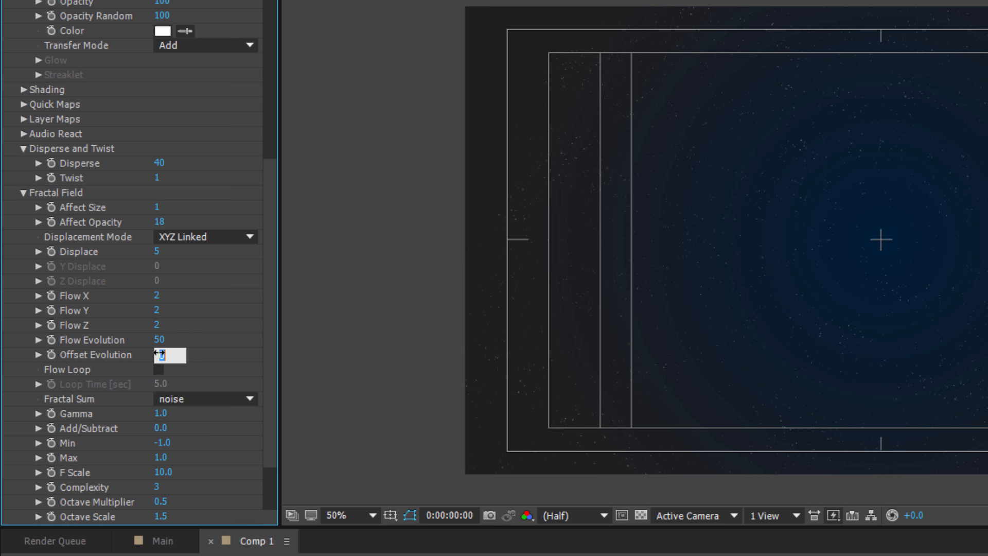
text(17)
key(Return)
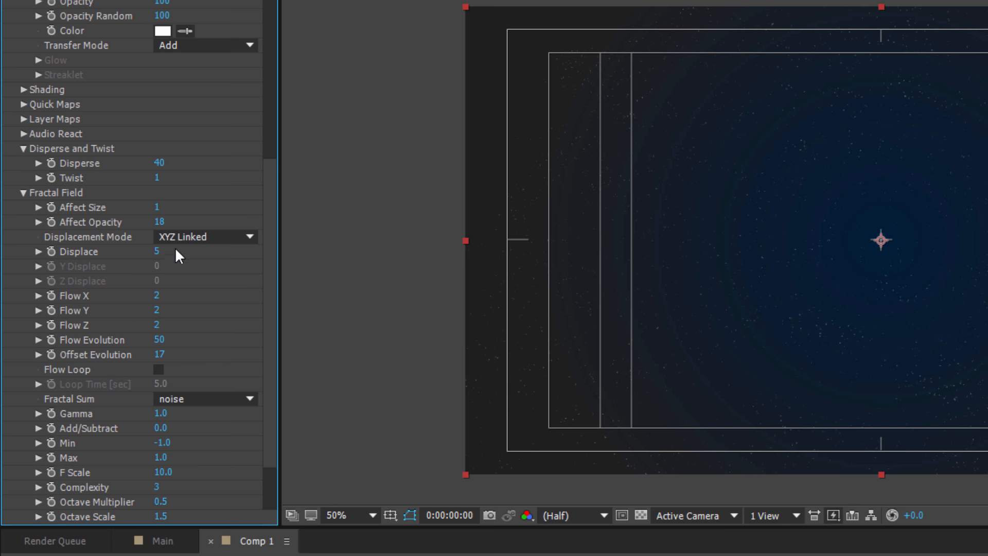
Try other Affect Opacity, Flow Z and Flow X values in the Fractal Field and undo the changes.
drag(164, 226, 291, 192)
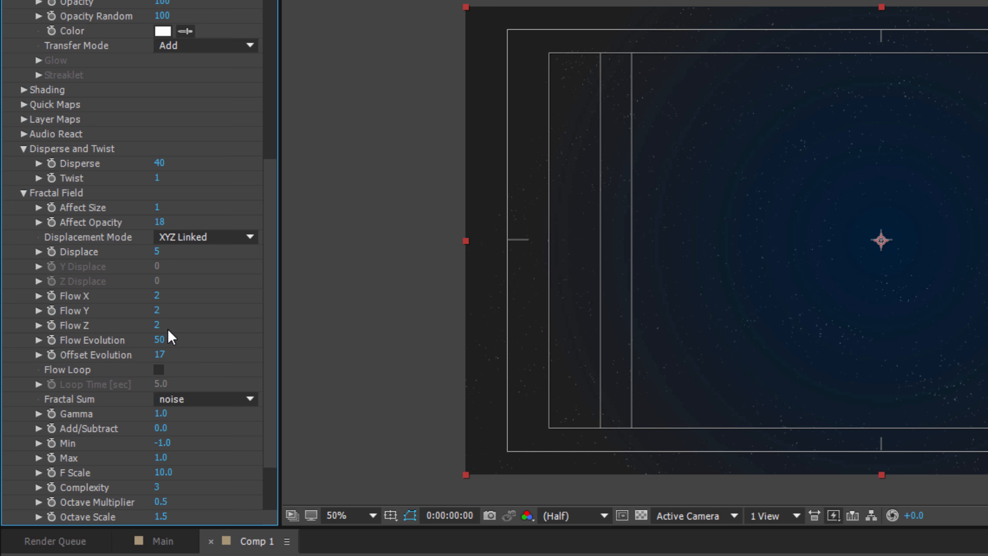
drag(157, 325, 473, 337)
key(ctrl+z)
drag(157, 295, 478, 259)
key(ctrl+z)
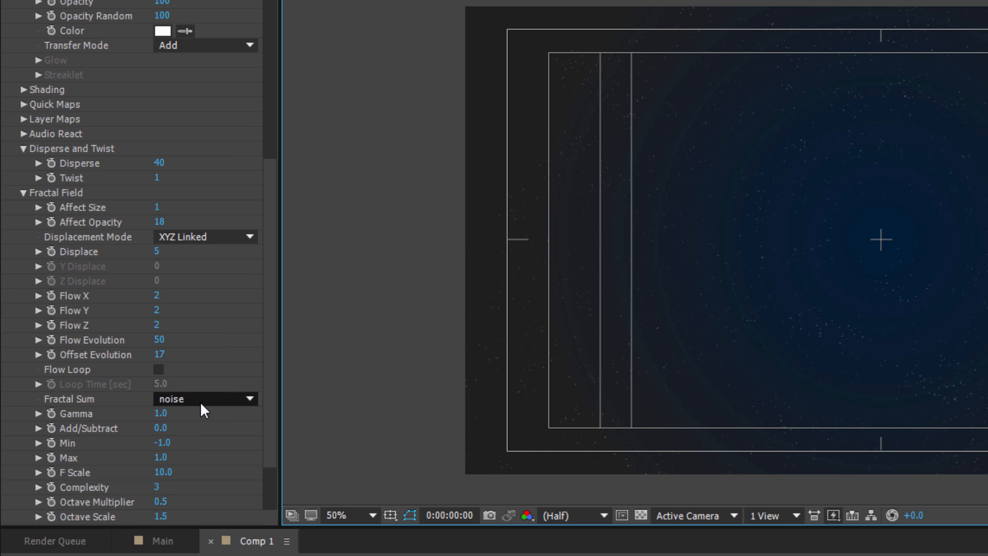
Change the Fractal Field's Fractal Sum to abs(noise).
click(199, 402)
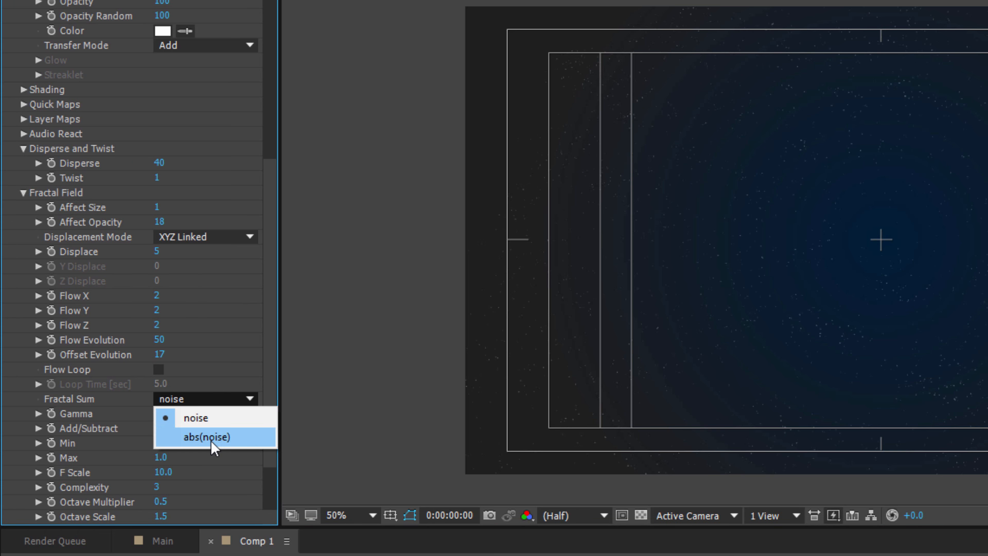
click(211, 439)
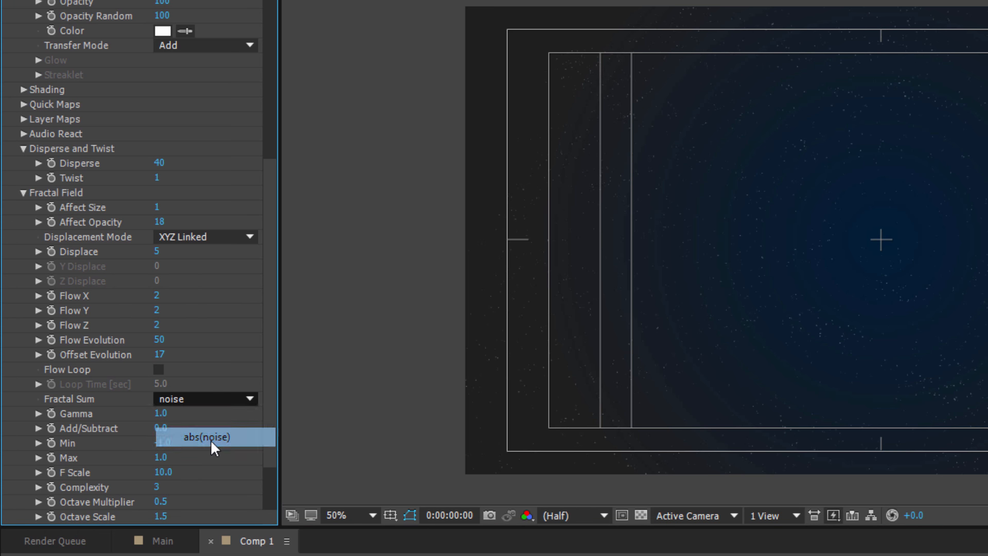
click(387, 345)
scroll(175, 443, down, 3)
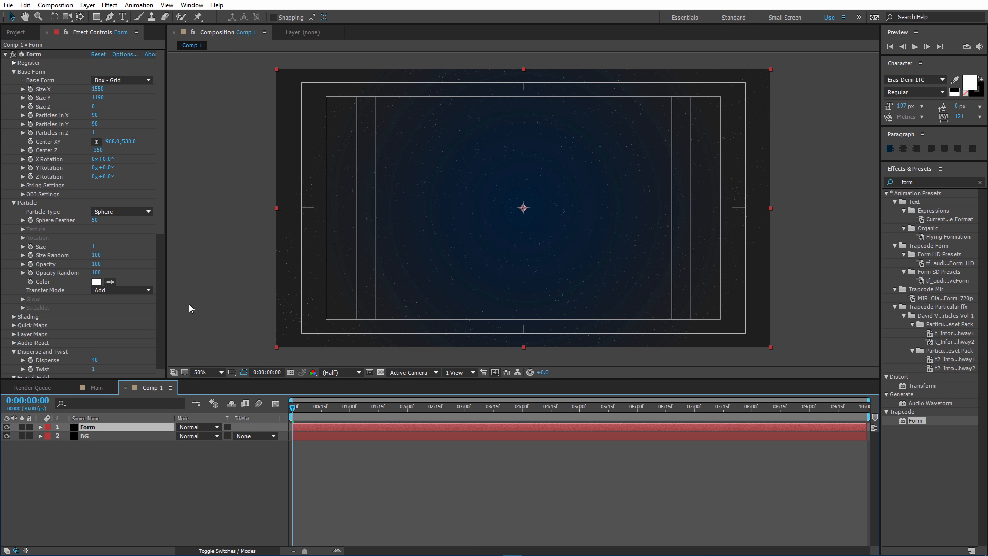
Create a text layer reading VFXON and move it to the horizontal middle of the composition.
click(123, 17)
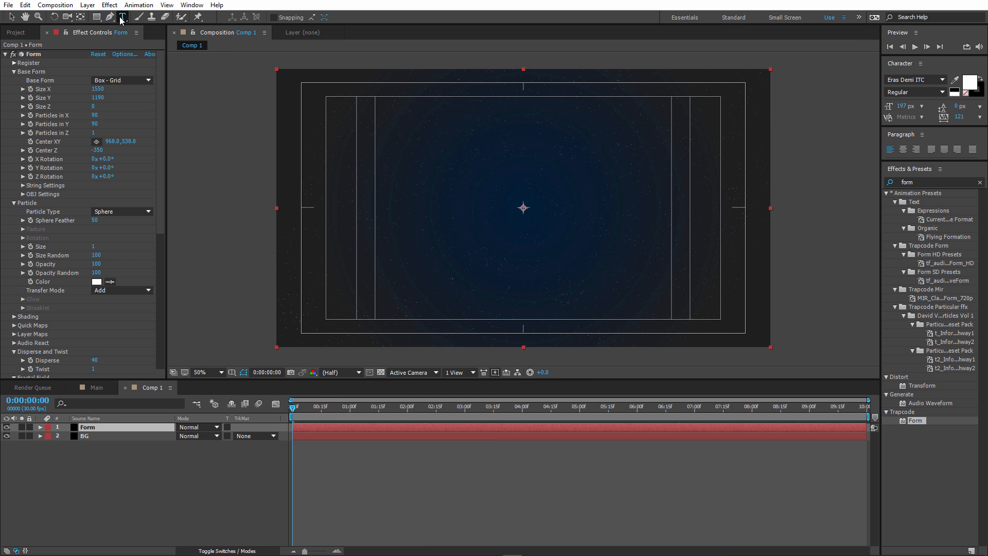
click(511, 221)
text(V)
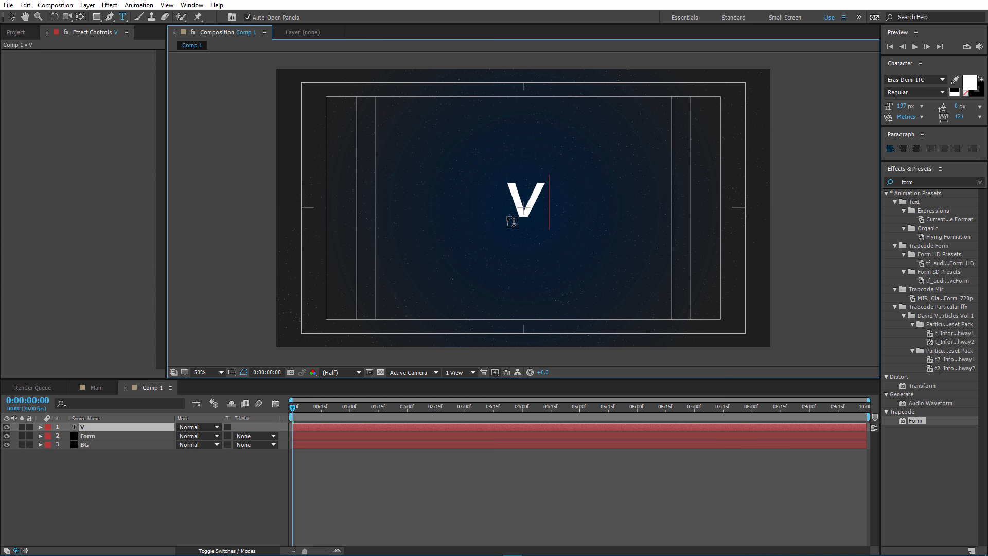
text(FXON)
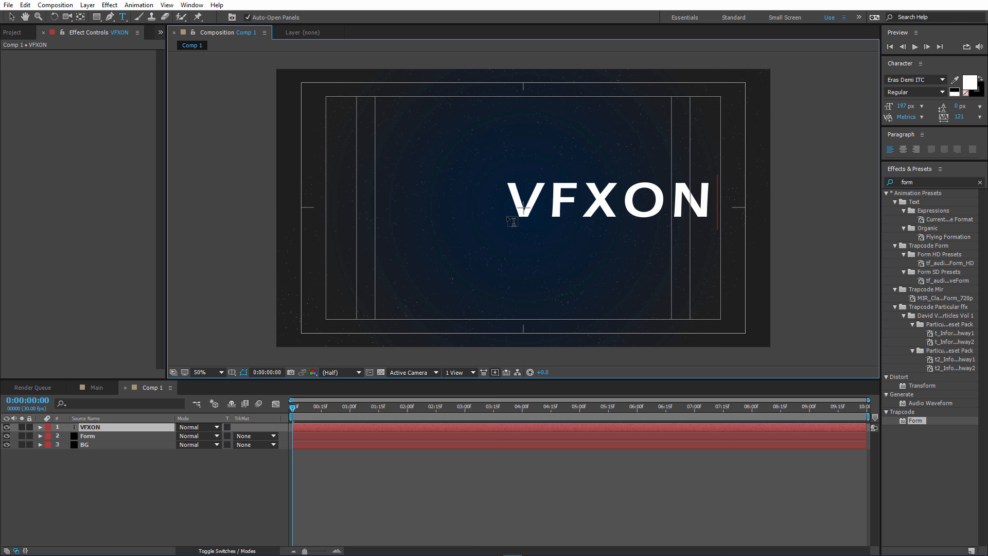
click(11, 17)
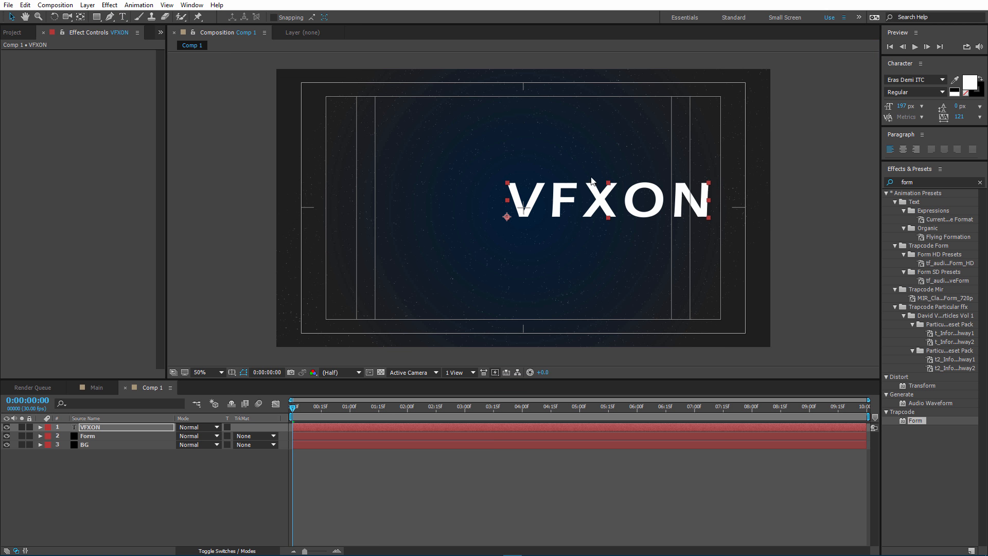
drag(608, 202, 525, 200)
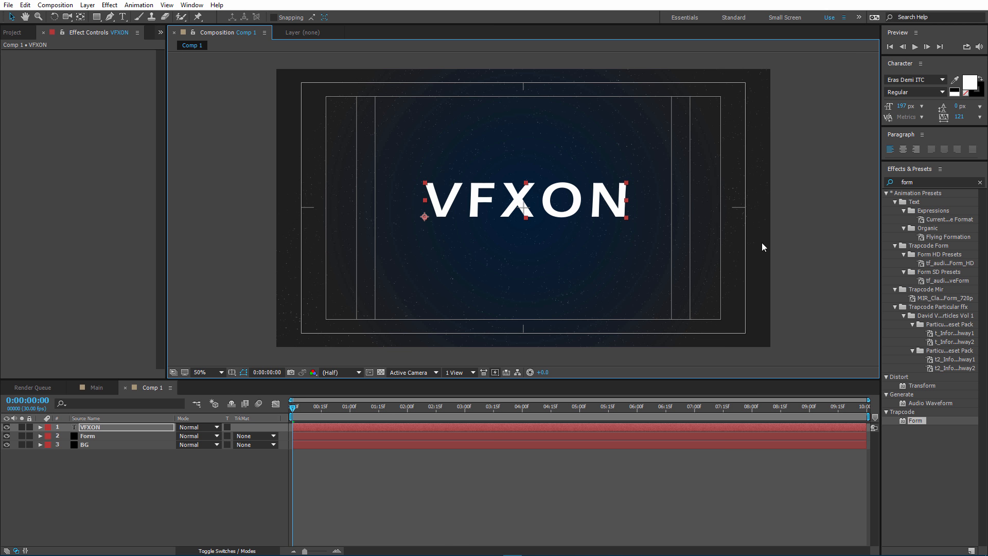
Set the VFXON text's font size to 162 px and recentre it in the composition.
click(906, 106)
text(1)
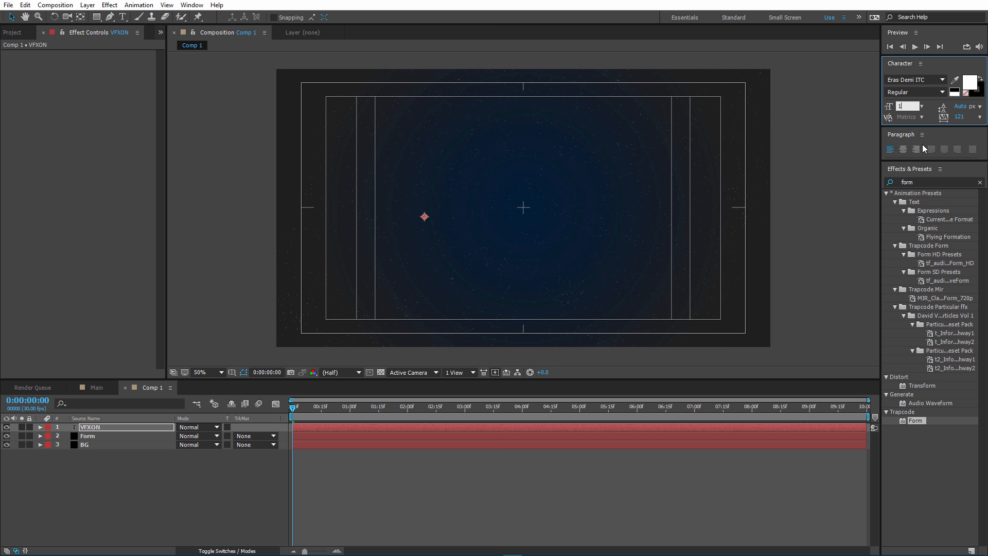
text(62)
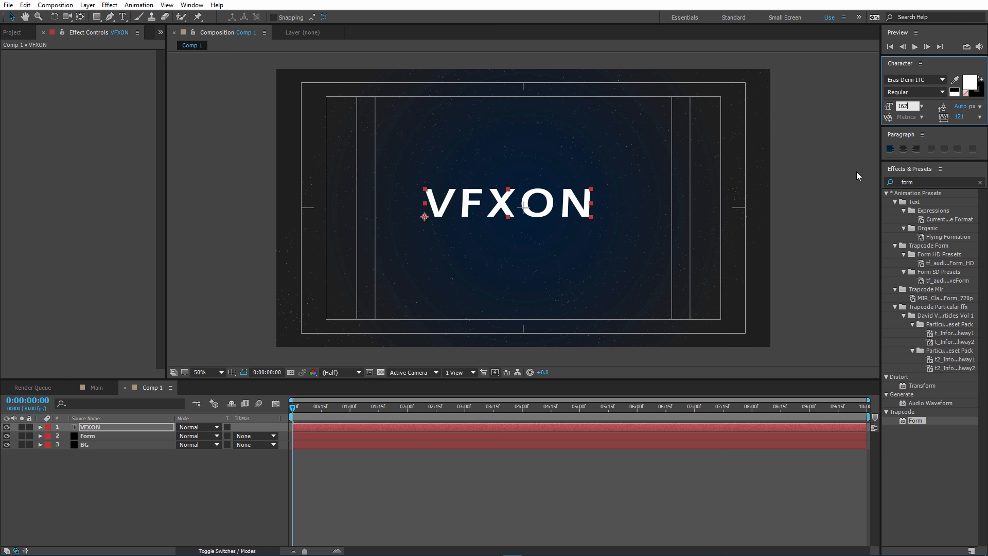
click(564, 196)
drag(564, 194, 585, 195)
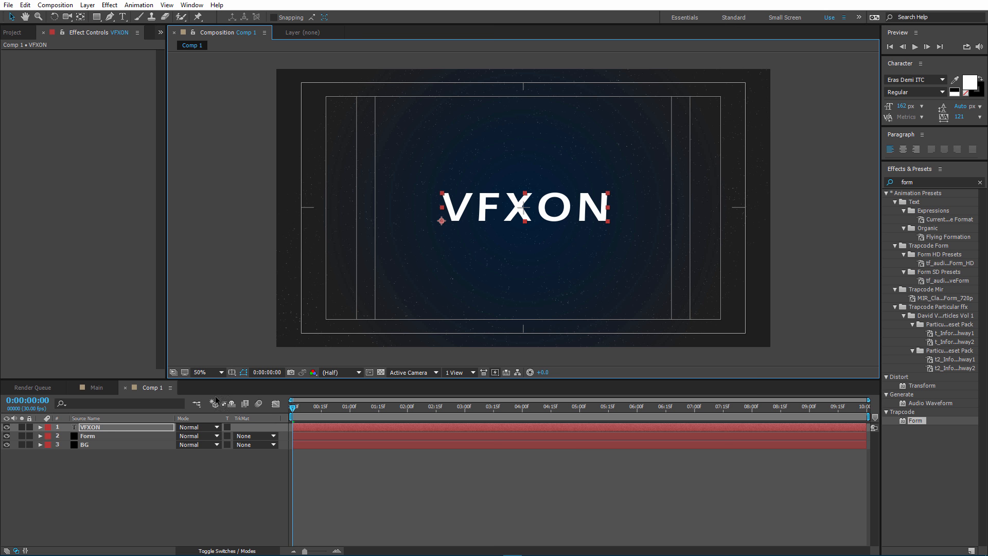
Pre-compose the VFXON text layer as Logo, moving all attributes into the new composition and opening it.
right_click(142, 428)
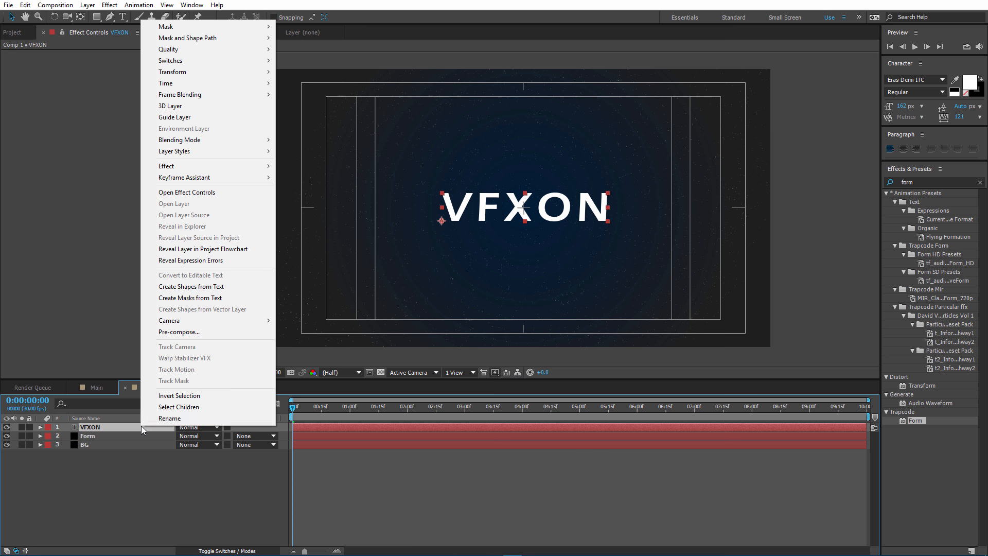
click(175, 332)
text(Logo)
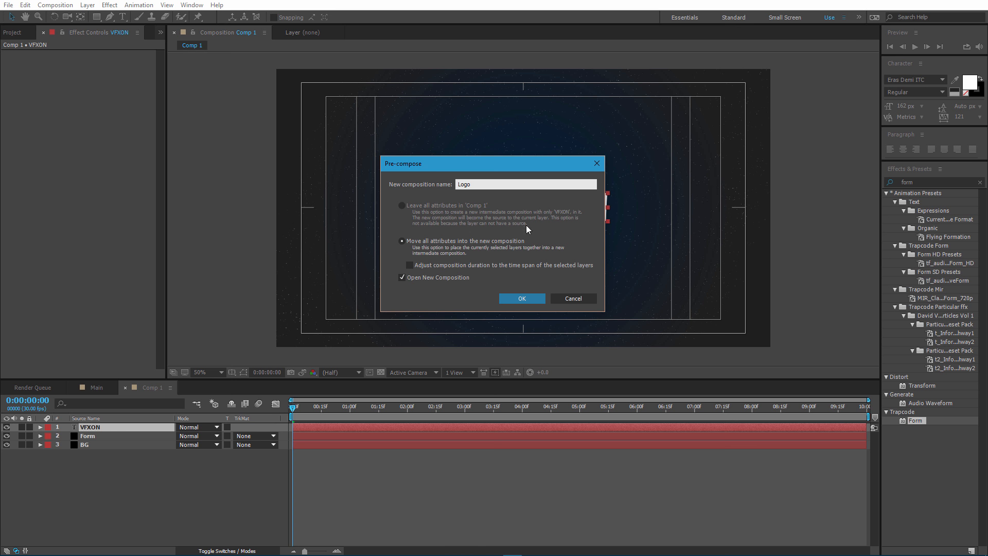
click(529, 301)
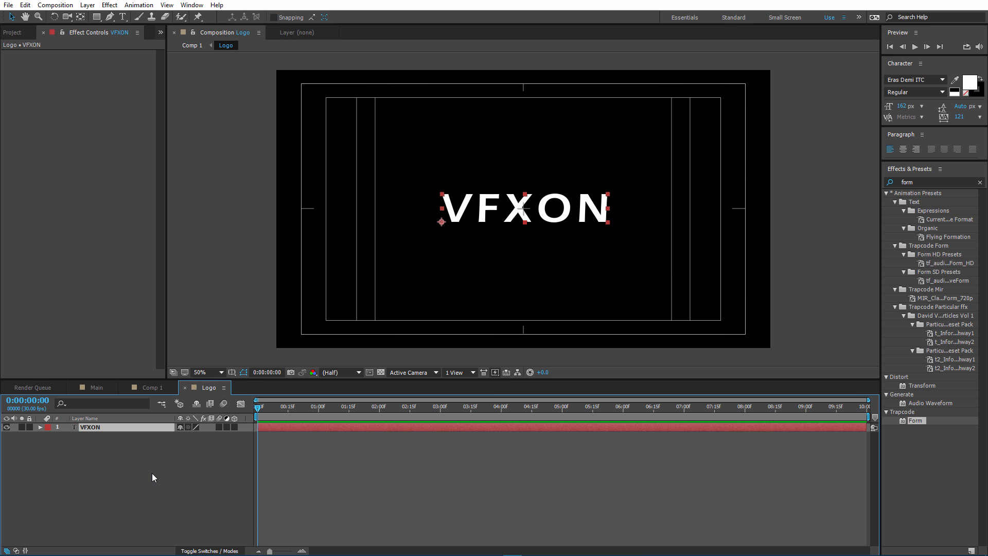
Return to Comp 1 from the Logo composition and close the empty Main composition's timeline.
click(152, 474)
click(152, 388)
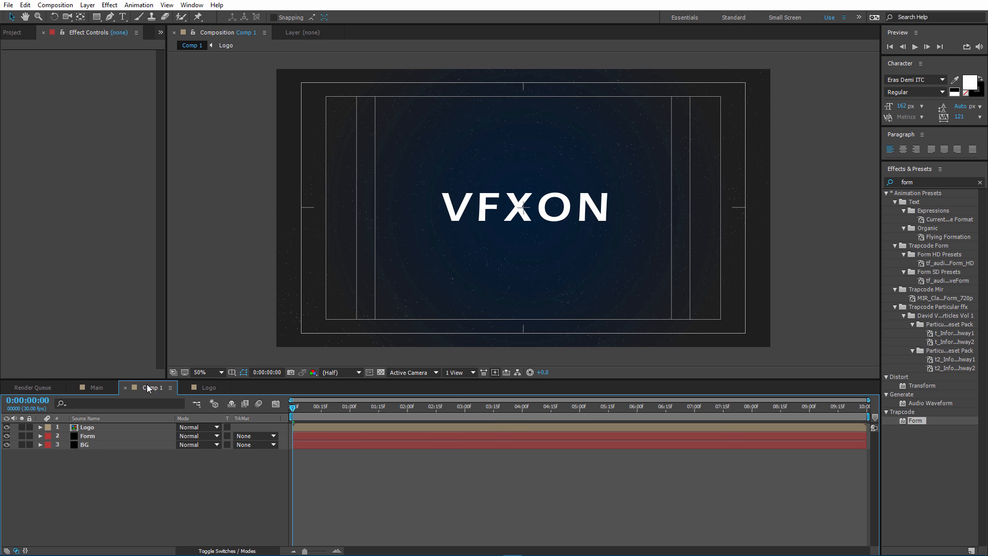
click(82, 387)
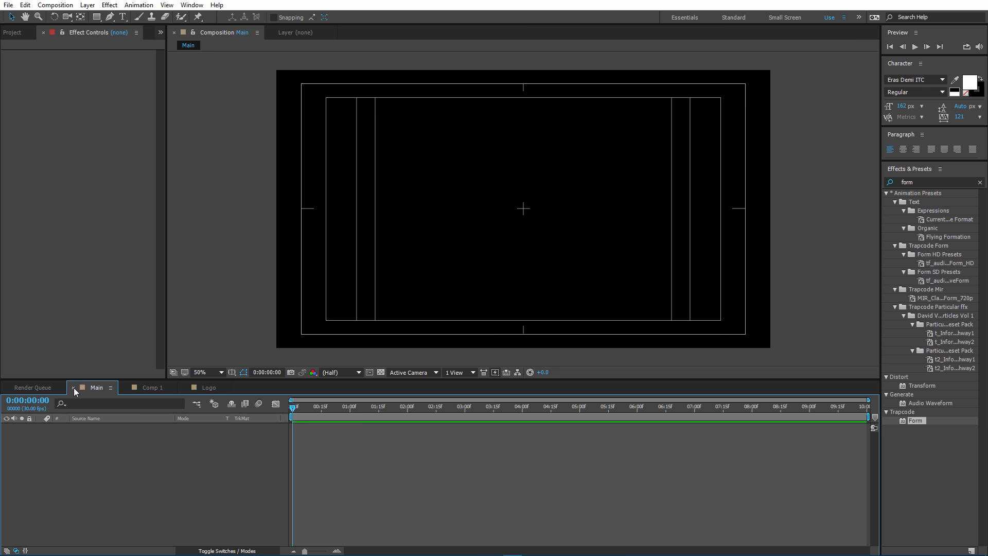
click(73, 387)
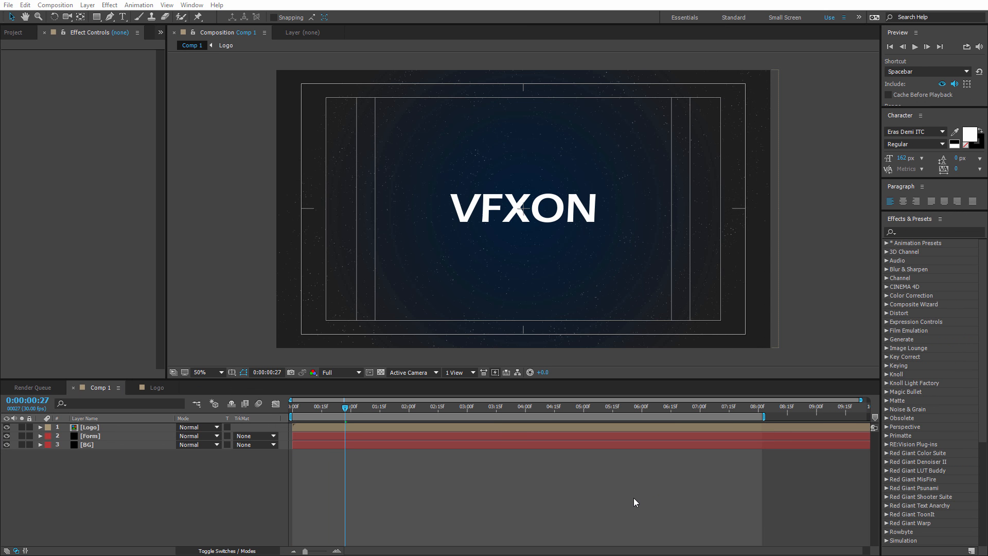
Pre-compose the Logo layer as Galaxy, leaving all attributes in Comp 1, and place the Galaxy timeline before Logo.
click(445, 489)
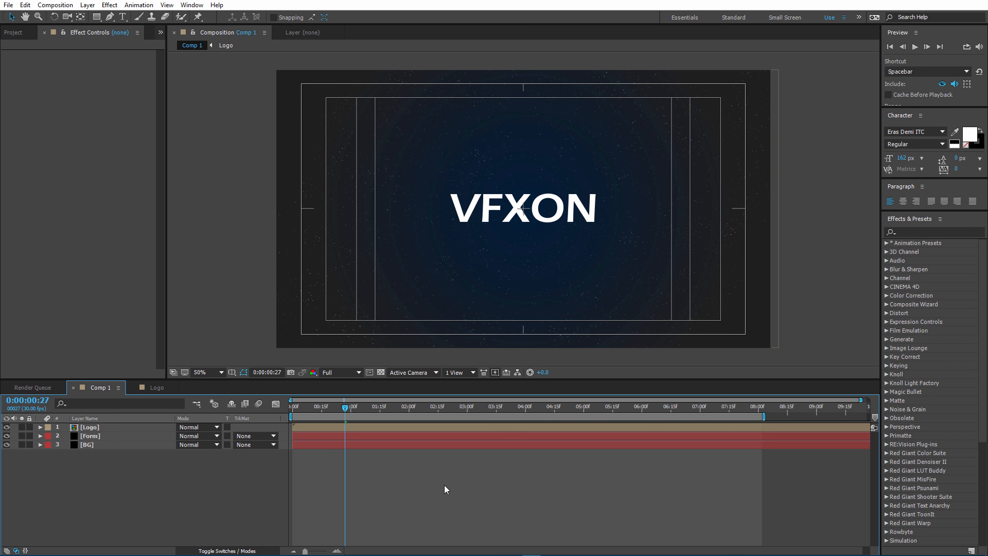
click(97, 429)
right_click(98, 434)
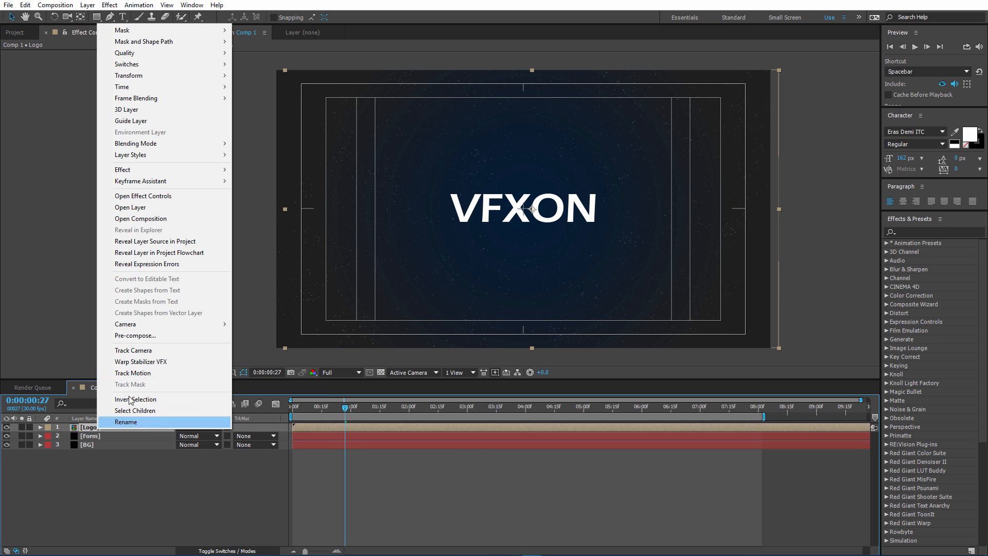
click(138, 333)
text(Galaxy)
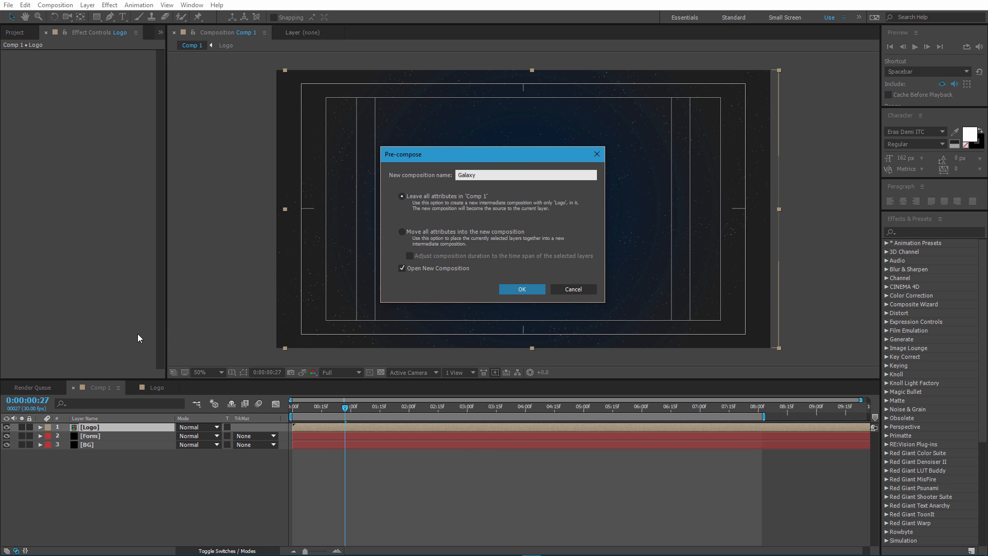
key(Return)
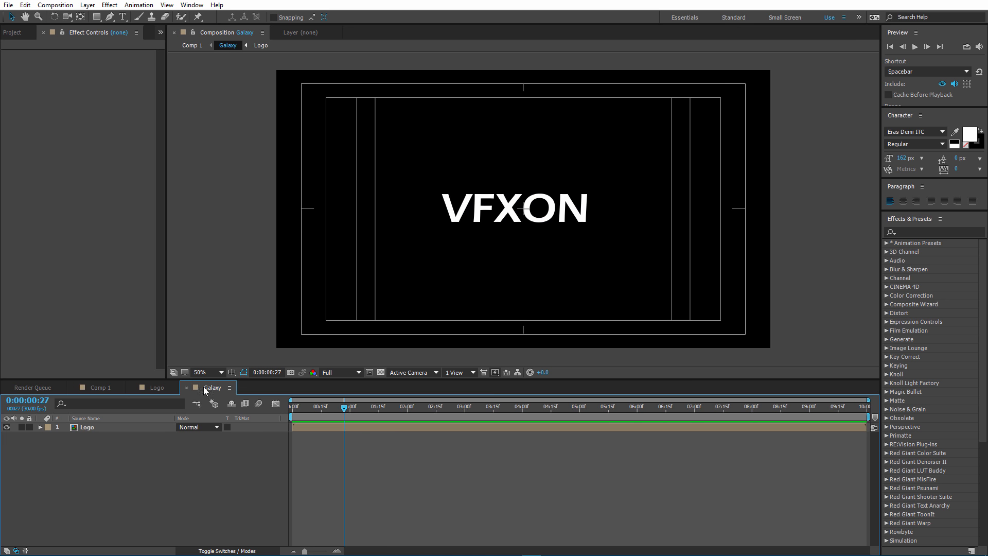
drag(204, 387, 163, 381)
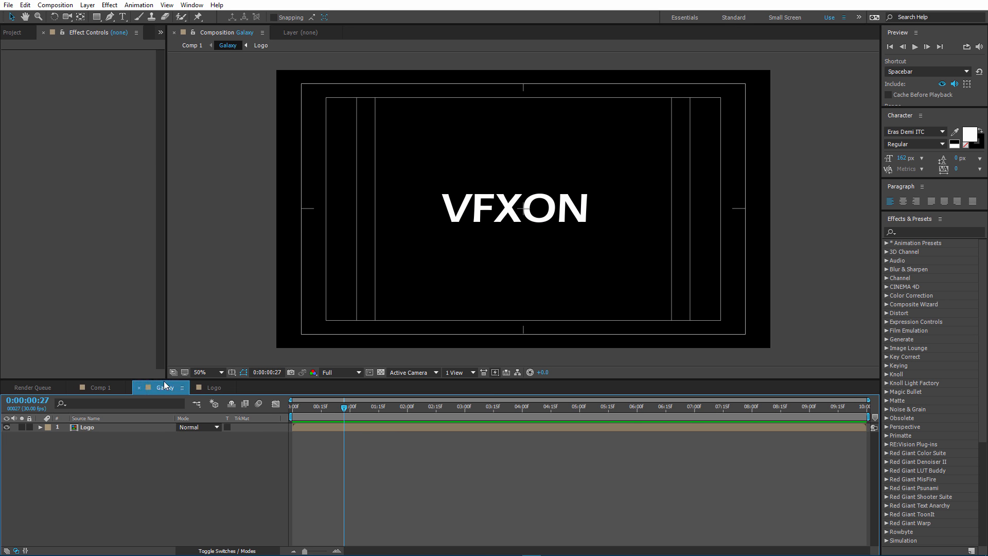
Create a black 1920 x 1080 px solid named Turbulent in the Galaxy composition.
right_click(142, 473)
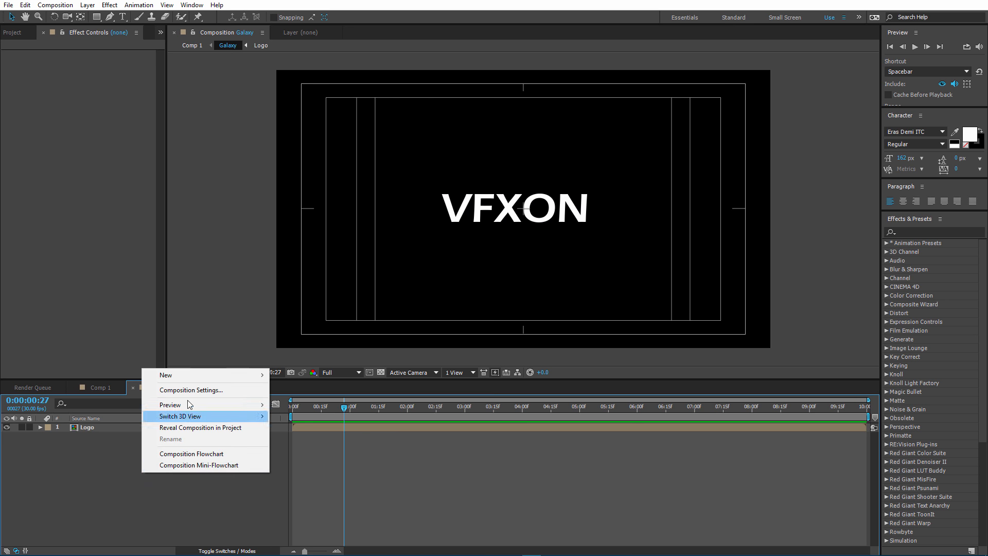
mouse_move(181, 378)
click(302, 402)
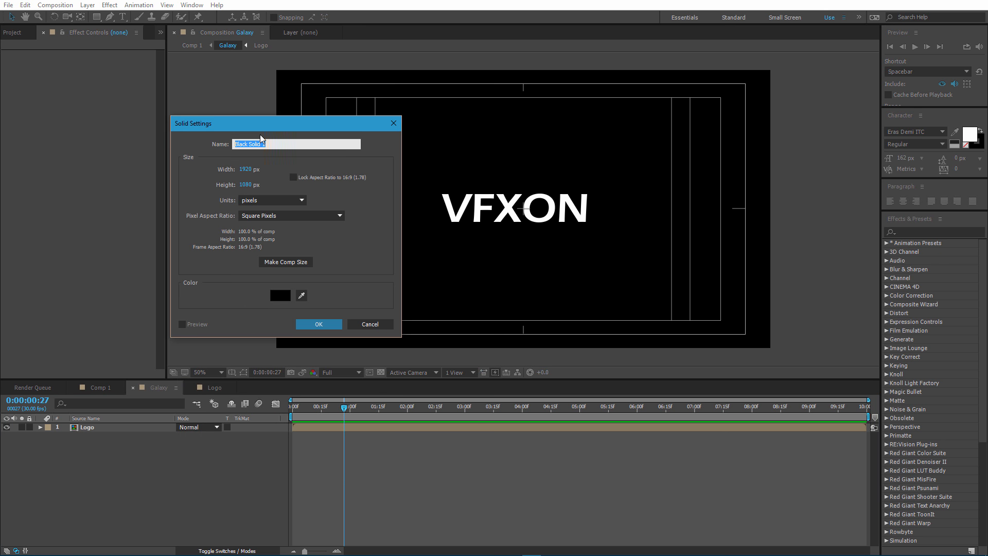
text(Fra)
text(Turbulent)
click(320, 318)
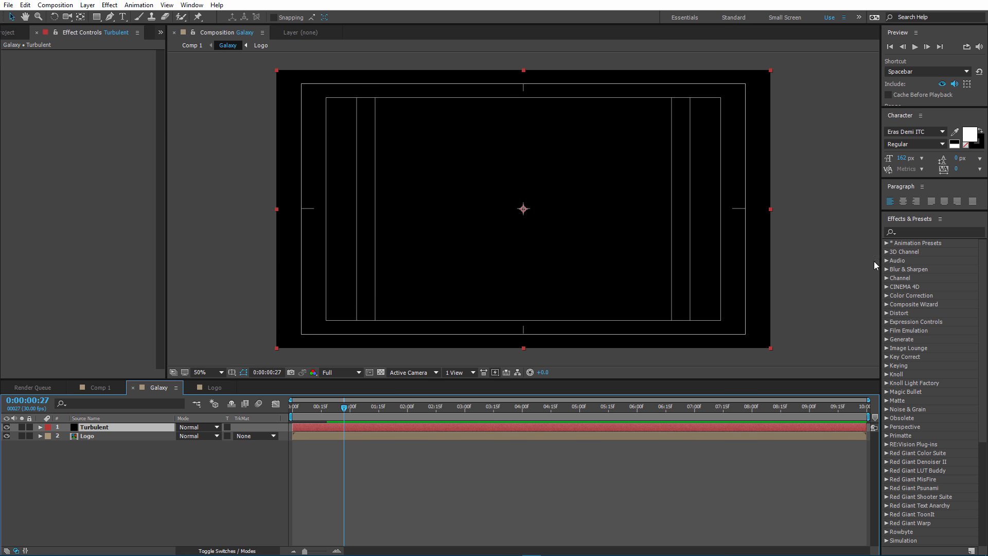
Search the effects for "turbu" and apply Turbulent Noise to the Turbulent layer.
click(908, 231)
text(turbu)
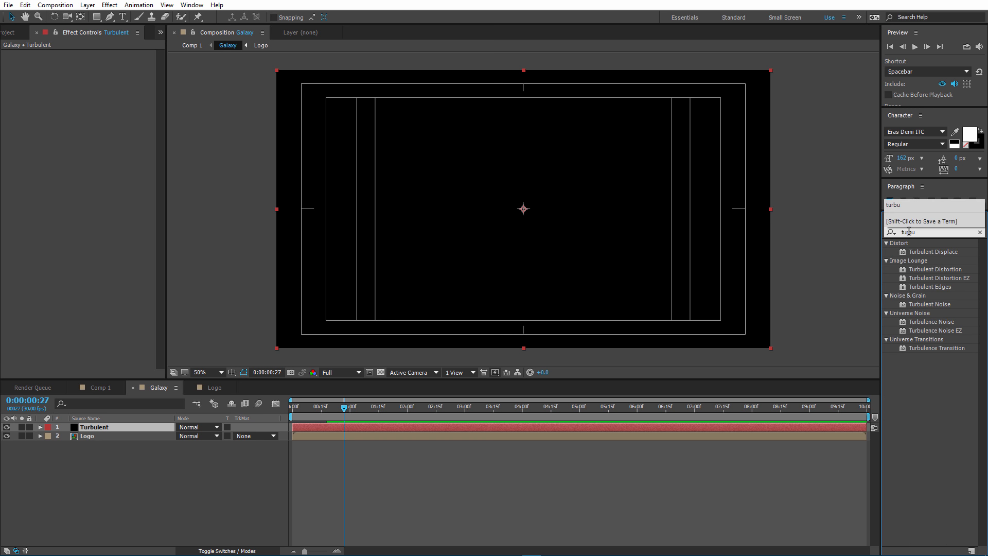
click(947, 319)
click(955, 303)
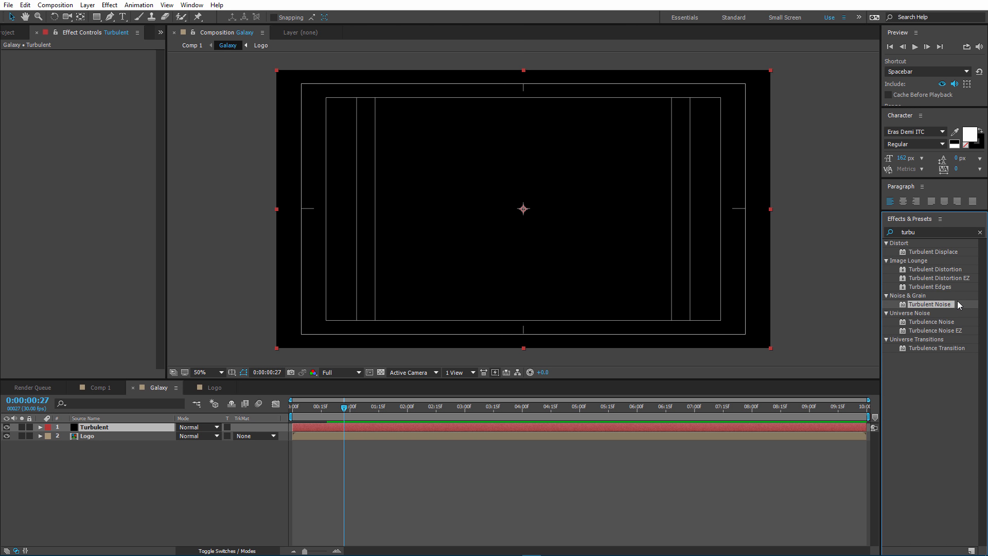
drag(934, 303, 105, 428)
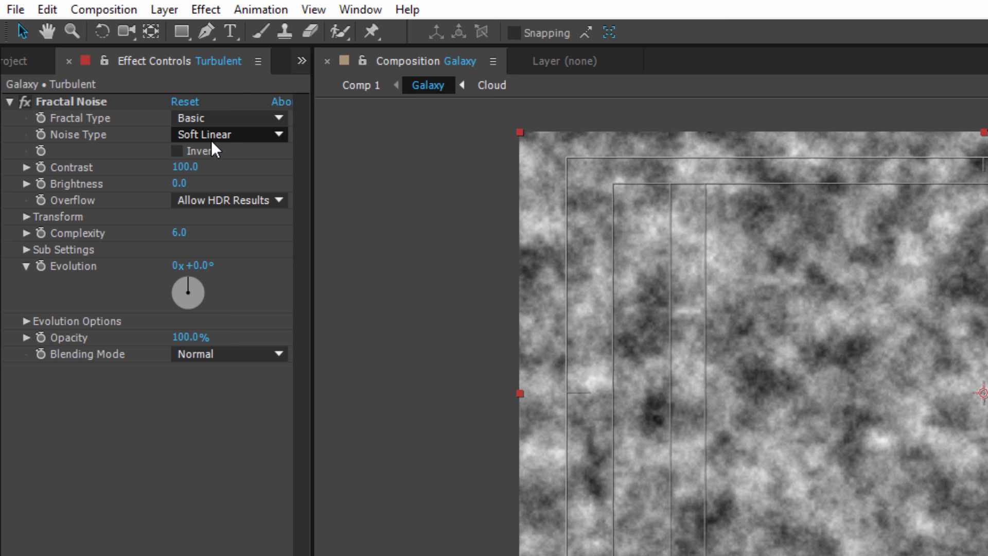
Set the Turbulent layer's Fractal Noise to Noise Type Linear, Contrast 120 and Brightness -34.
click(124, 72)
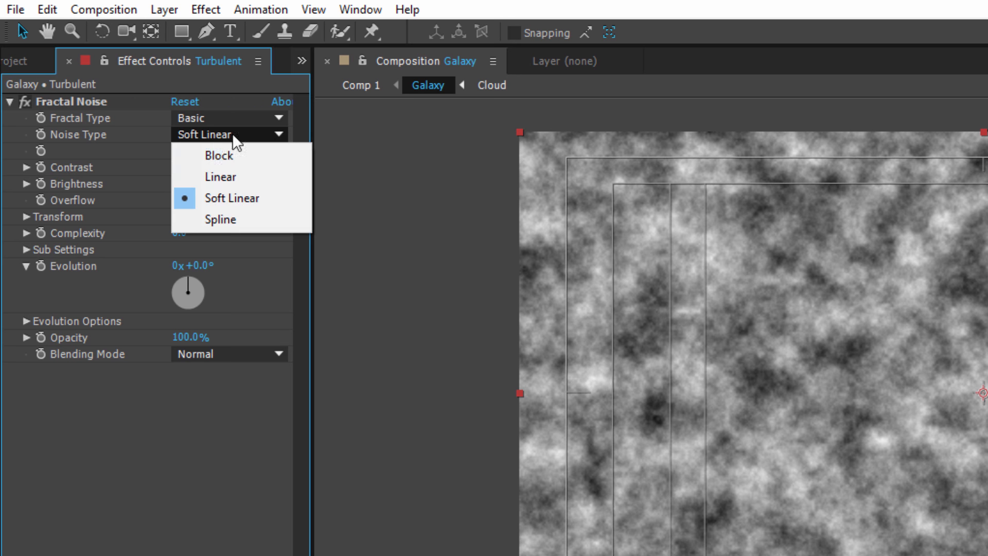
click(247, 175)
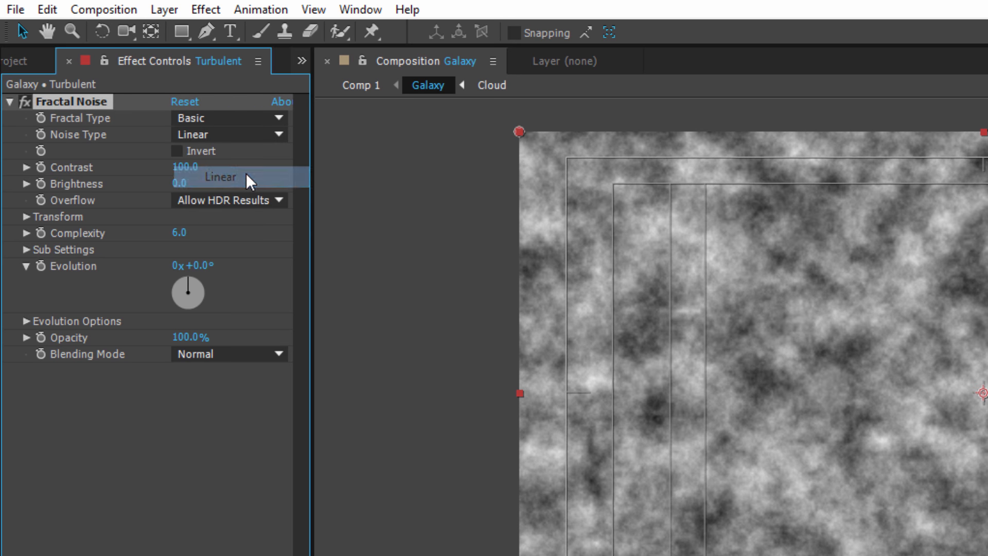
click(183, 166)
text(120)
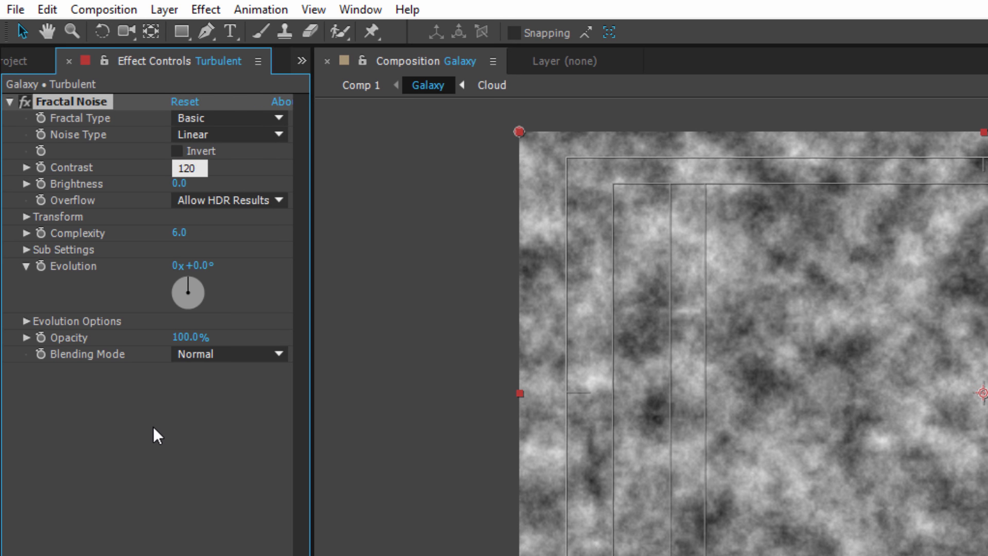
click(157, 434)
click(179, 183)
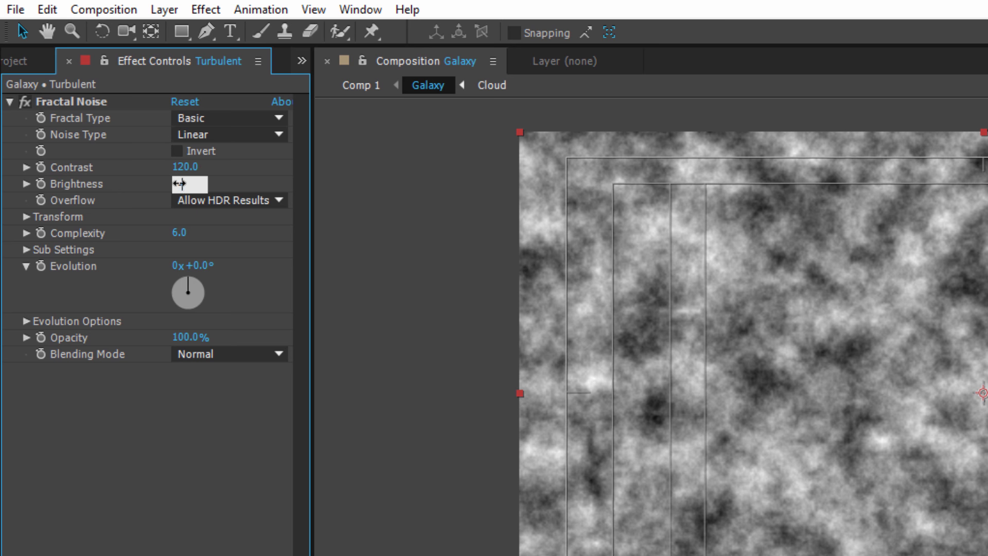
text(-34)
click(171, 440)
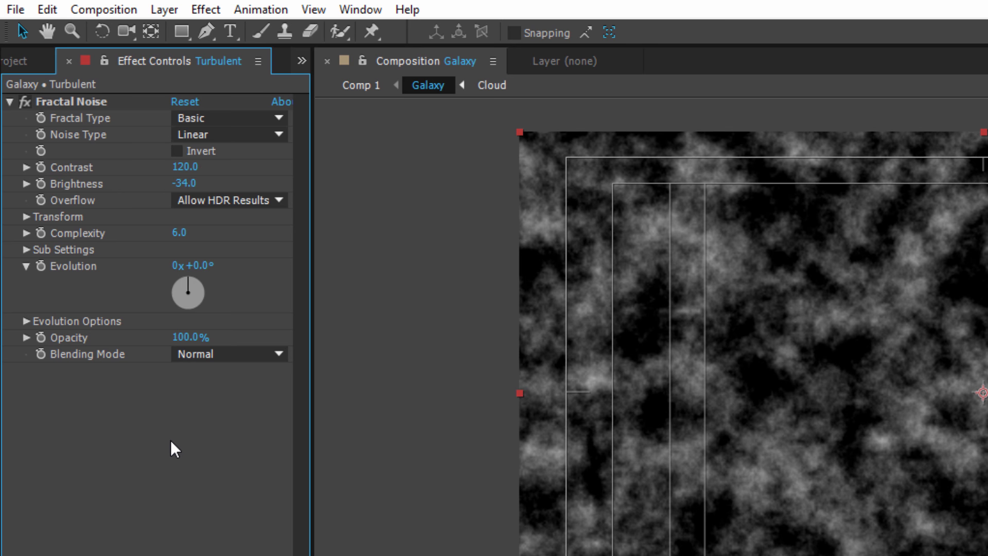
Set the Fractal Noise Complexity to 20 and its Sub Rotation to 19°.
click(175, 232)
text(20)
key(Return)
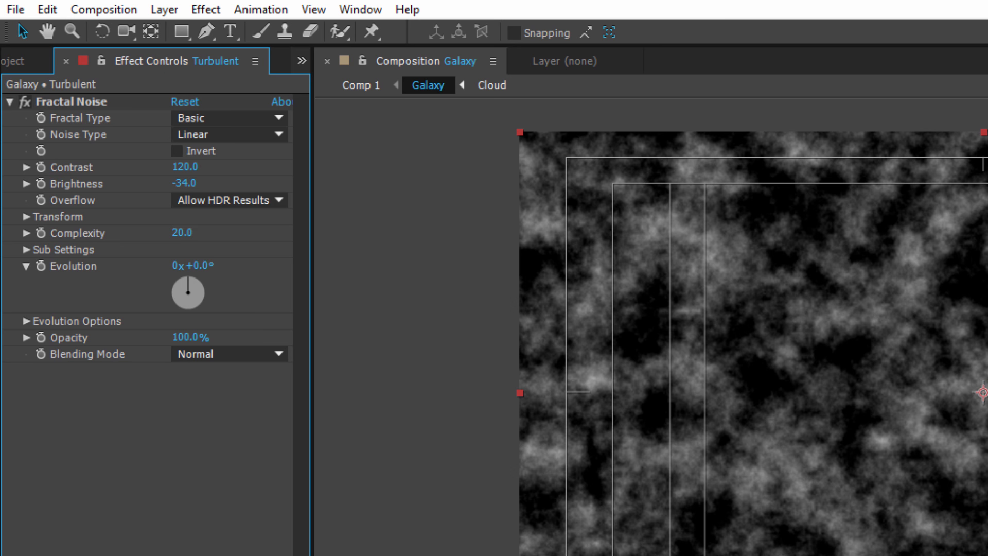
click(26, 249)
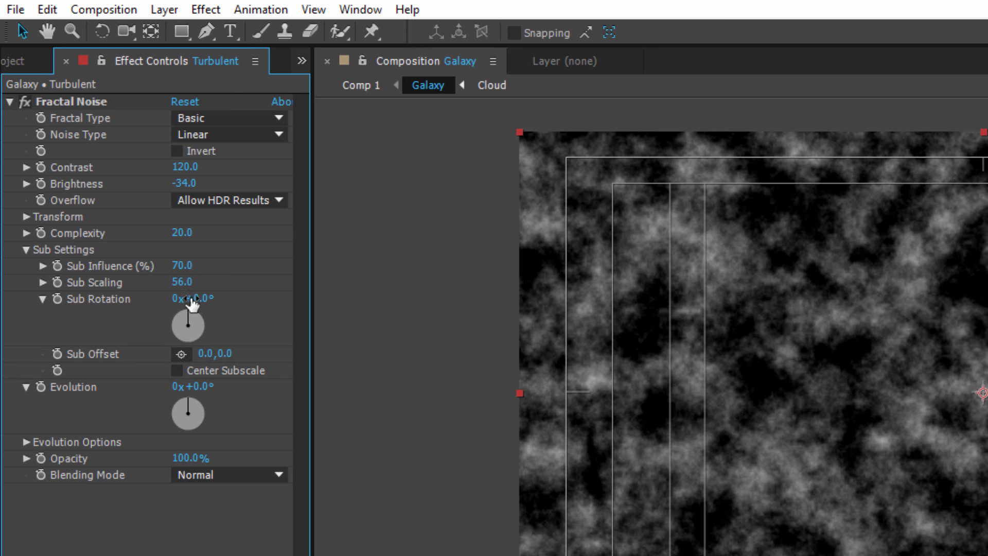
click(206, 299)
text(19)
key(Return)
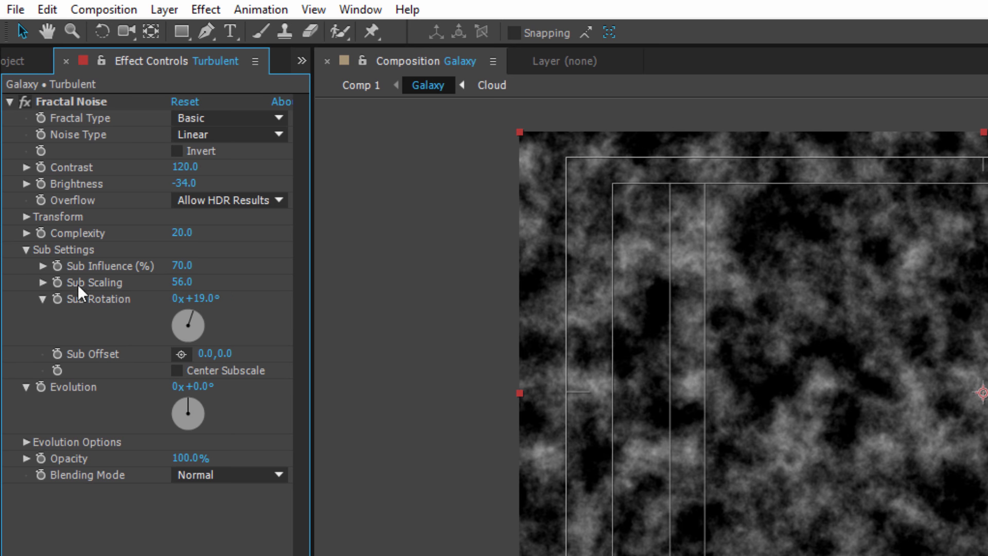
click(25, 249)
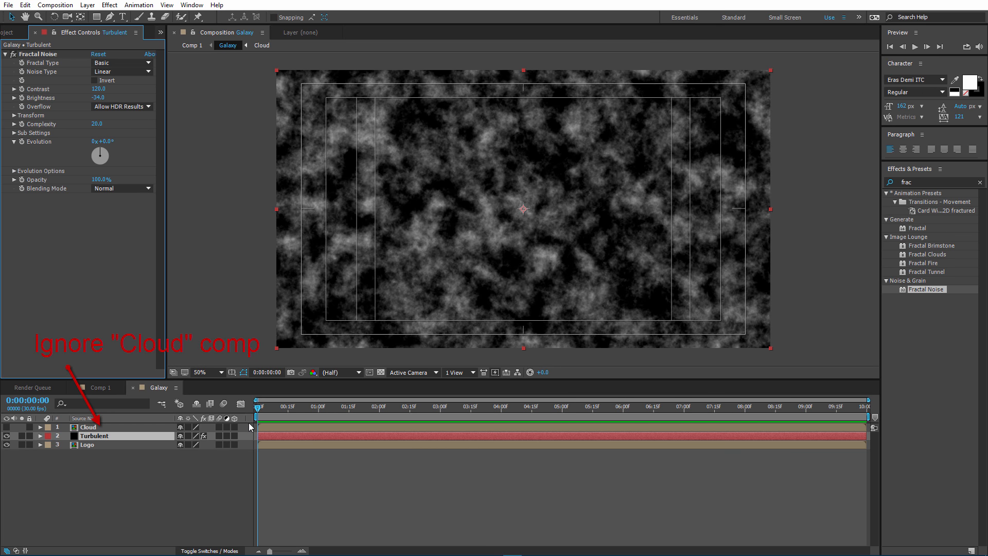
Keyframe the Fractal Noise Evolution at 0x+49° at 0:00:00:00 and reveal the keyframe under the Turbulent layer.
click(22, 141)
click(110, 141)
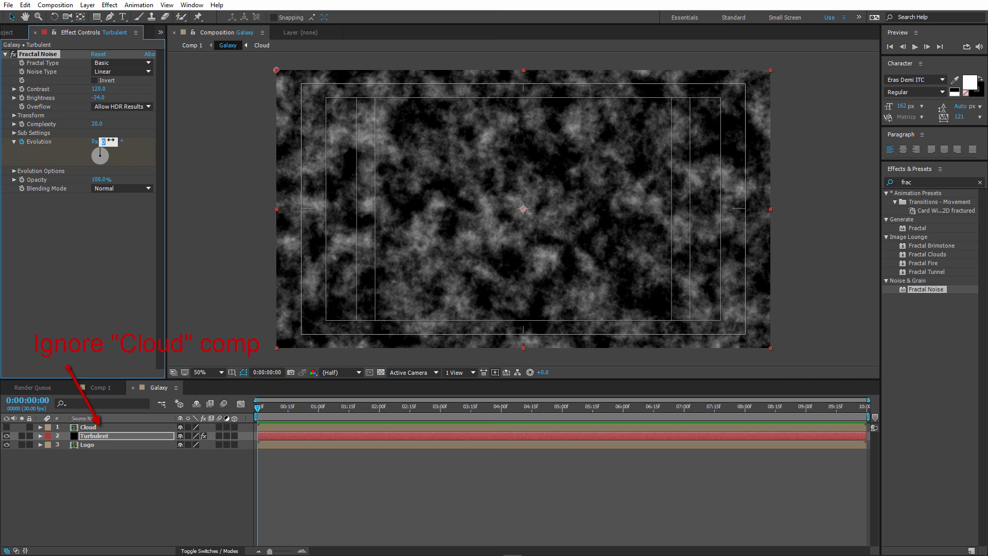
text(49)
click(79, 289)
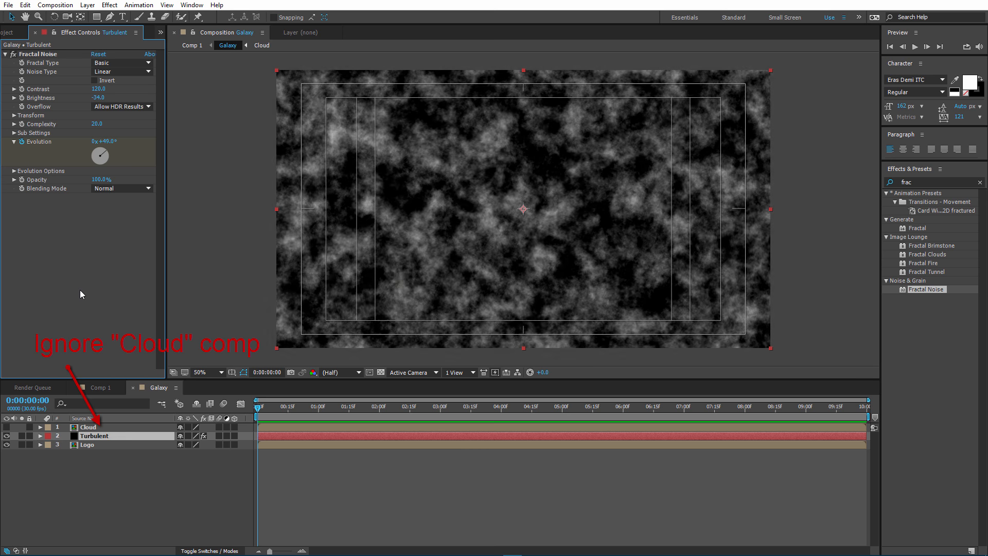
click(131, 433)
key(u)
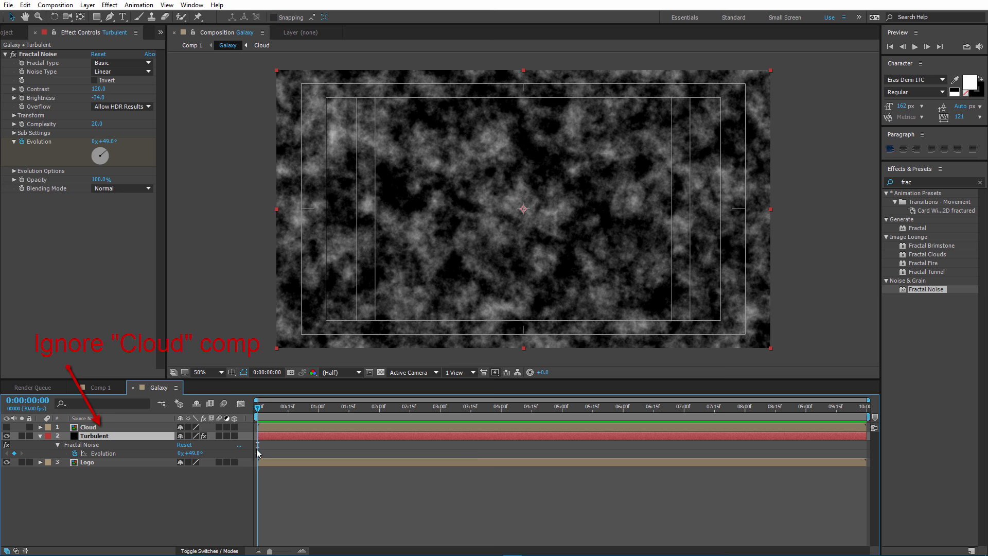
click(326, 473)
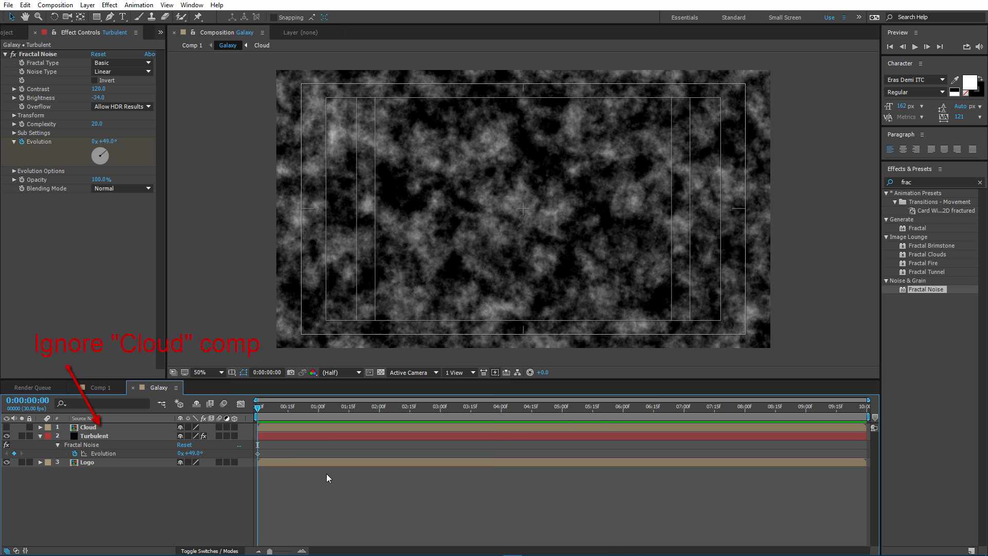
Add a second Evolution keyframe of 1x+82° at 0:00:06:15 and return to the start of the composition.
click(652, 409)
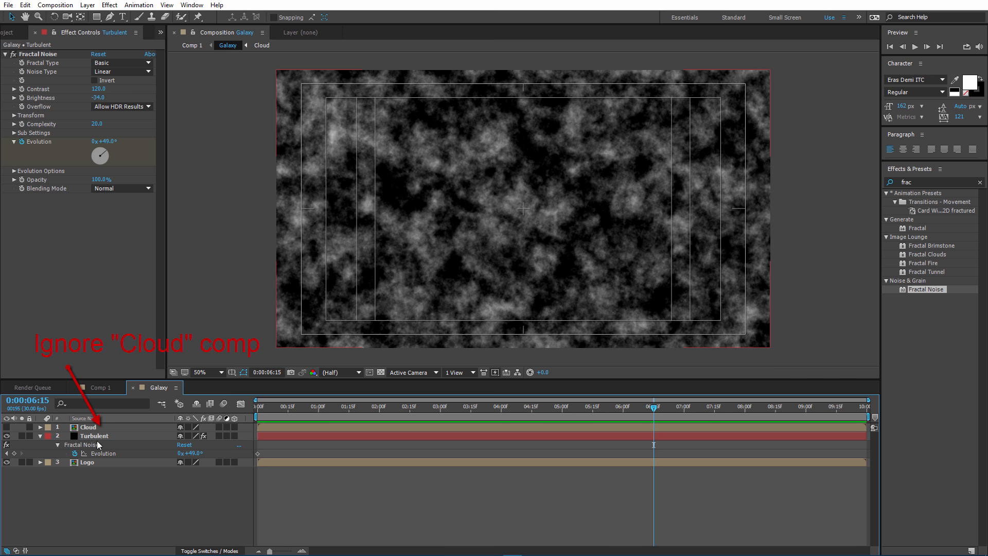
click(178, 454)
text(1)
key(Return)
click(197, 452)
text(82)
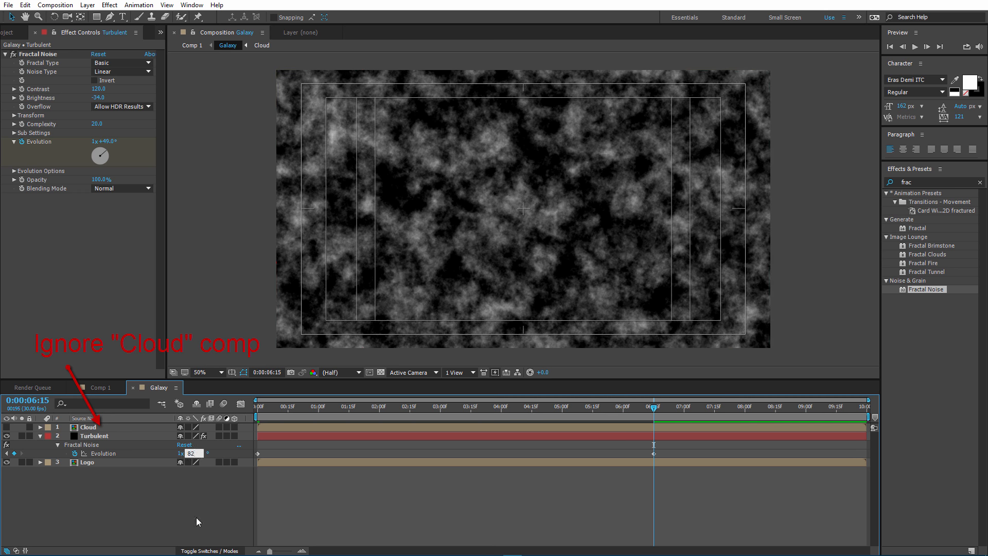
key(Return)
click(469, 410)
drag(469, 410, 286, 425)
drag(288, 421, 254, 422)
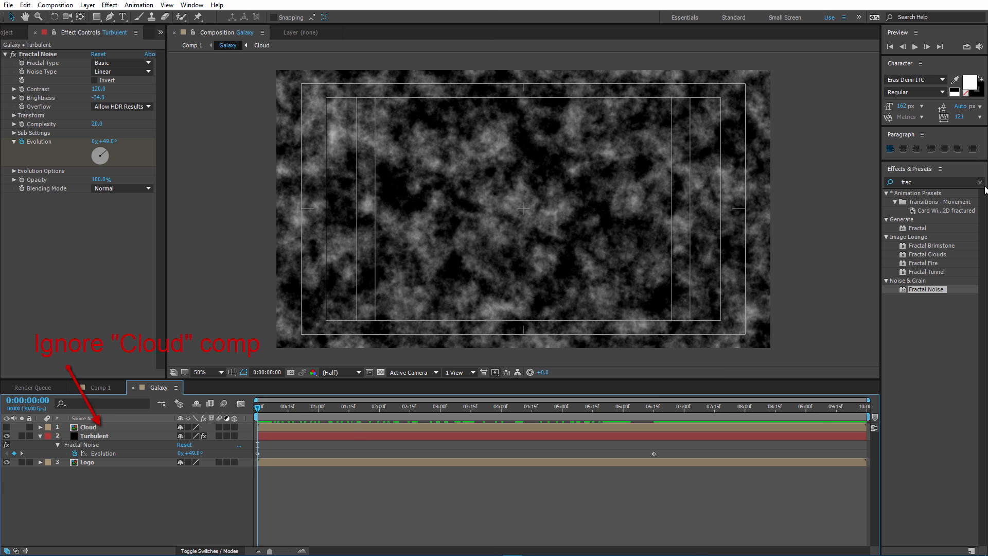
Find the Gradient Ramp effect by searching "grad" and apply it to the Turbulent layer.
click(930, 182)
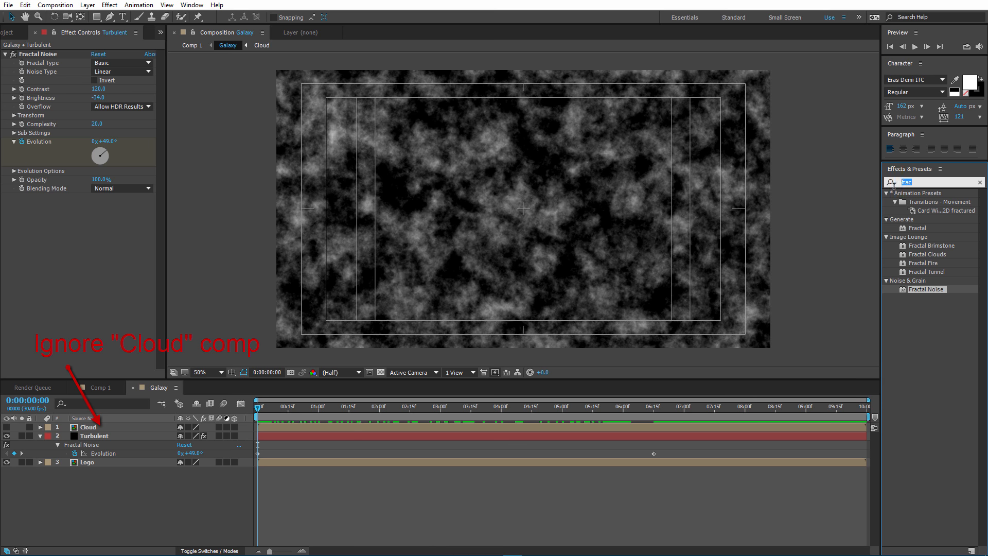
text(grad)
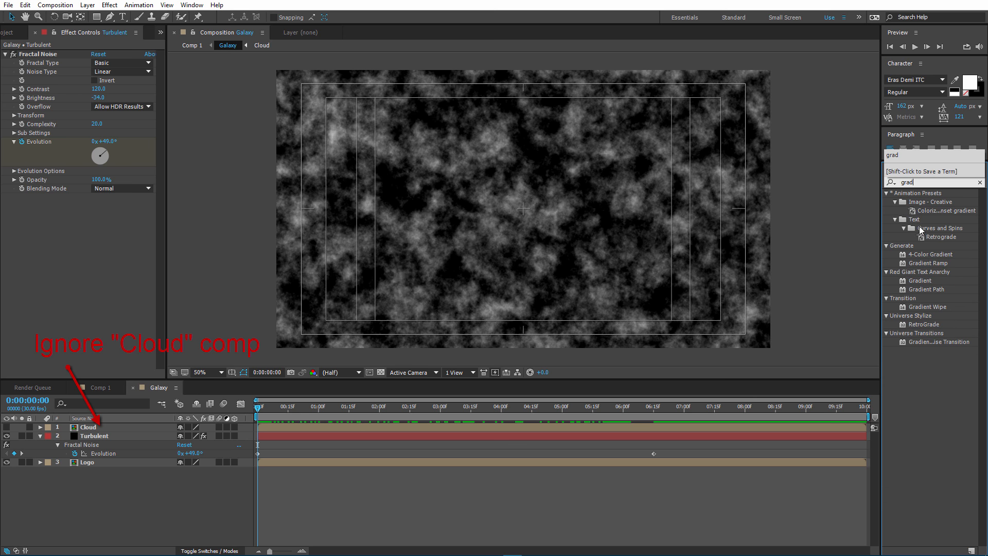
click(933, 263)
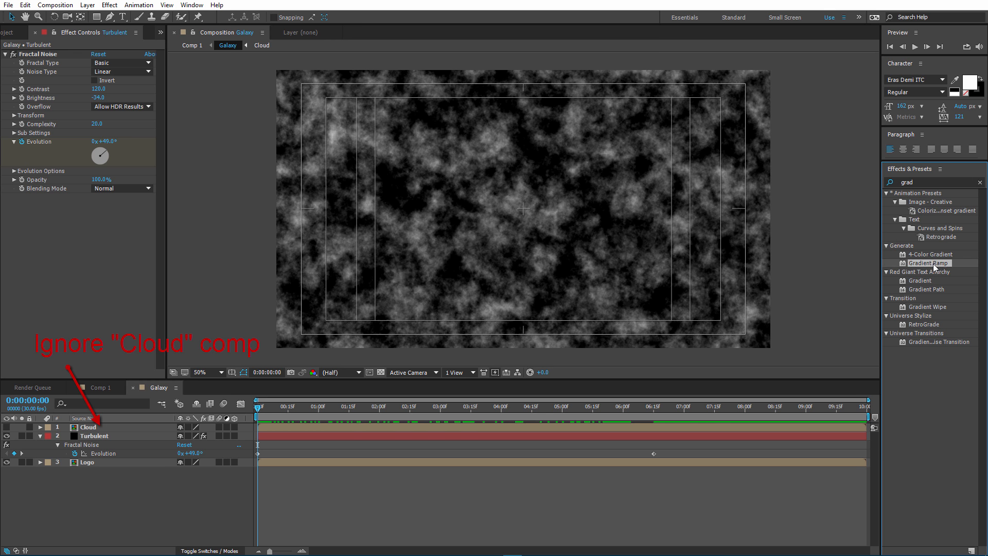
drag(949, 263, 79, 289)
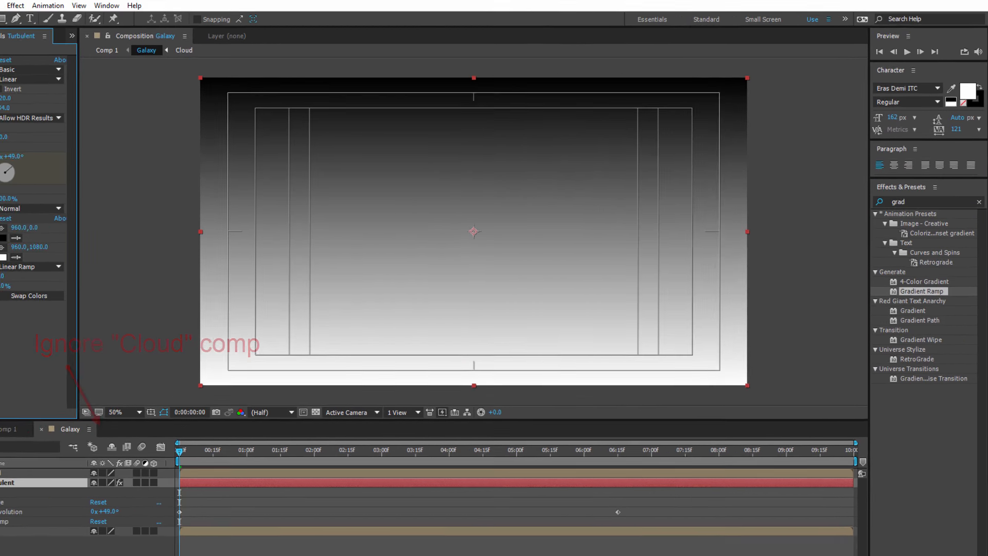
Set the Gradient Ramp's Start Color to CF0000 and its End Color to D800FF.
click(96, 215)
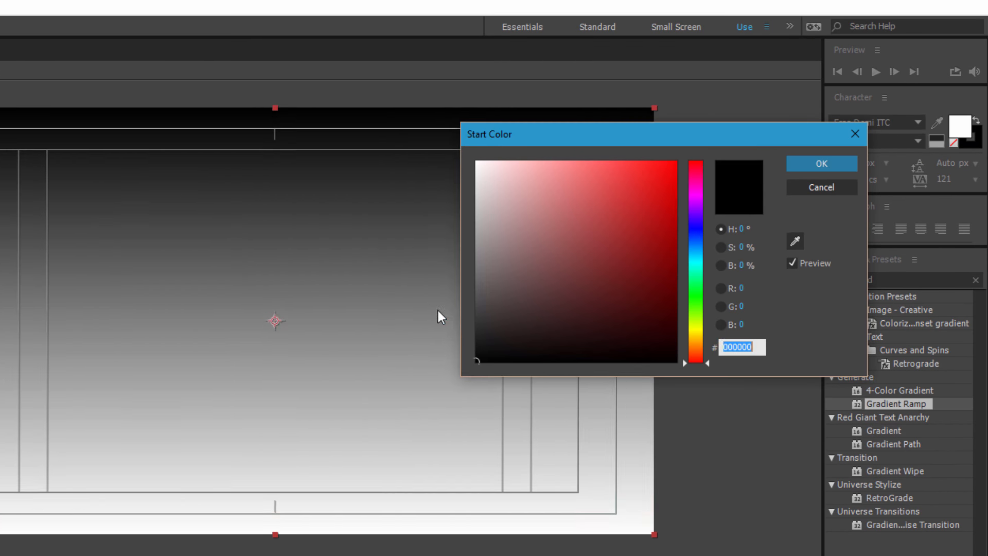
text(CF0000)
key(Return)
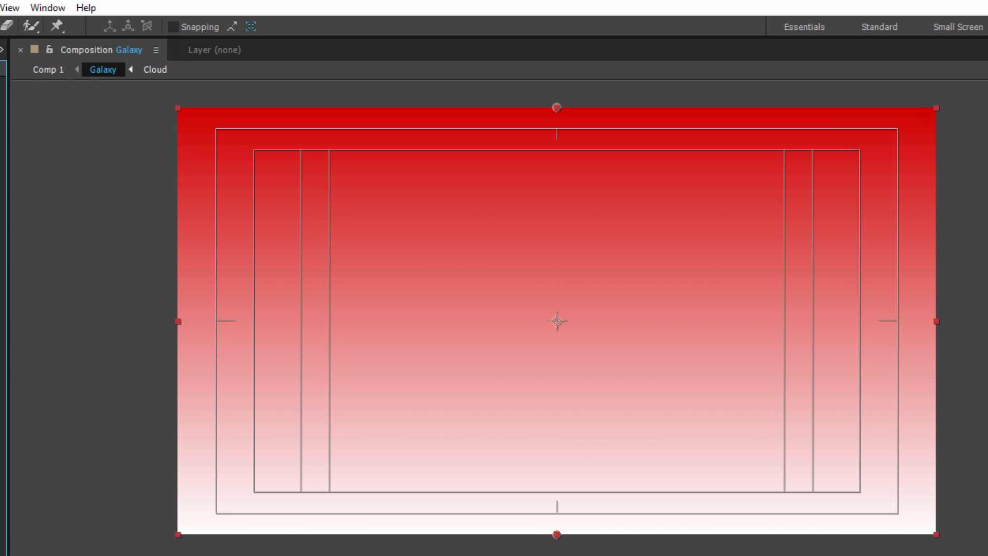
click(148, 356)
text(D800FF)
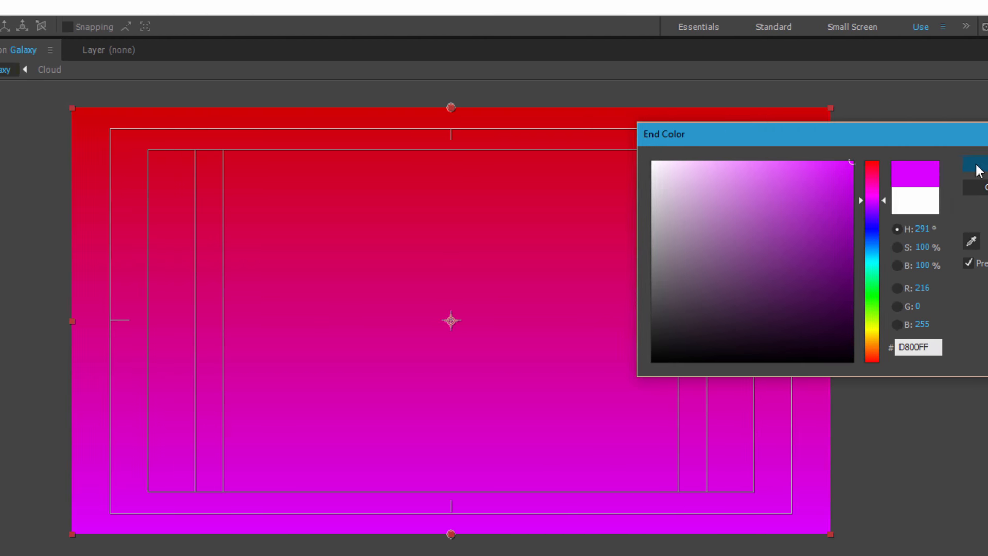
click(977, 166)
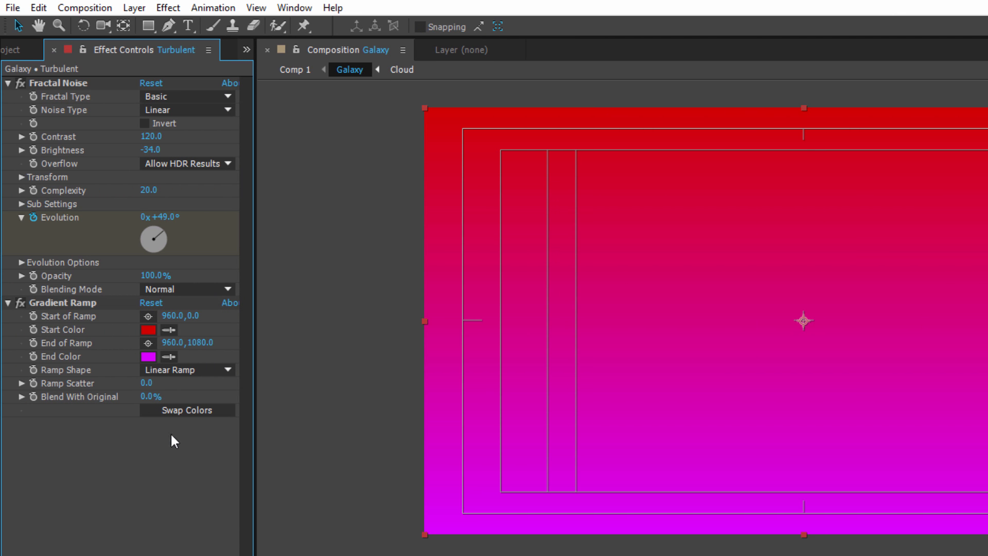
Set the Gradient Ramp's Blend With Original to 73%.
click(147, 397)
text(73)
key(Return)
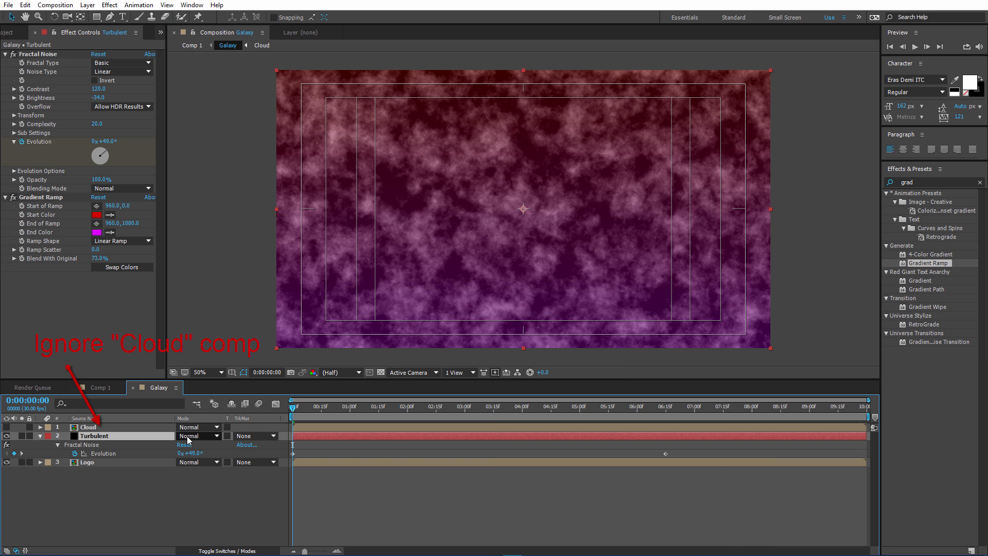
Set the Turbulent layer's blending mode to Add and its track matte to Alpha Matte "Cloud".
click(187, 437)
click(238, 215)
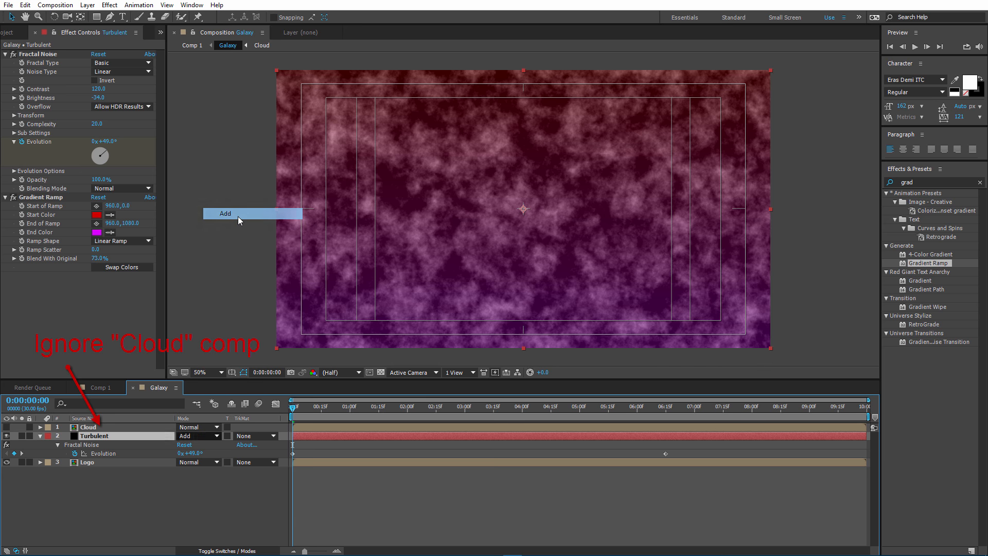
click(245, 436)
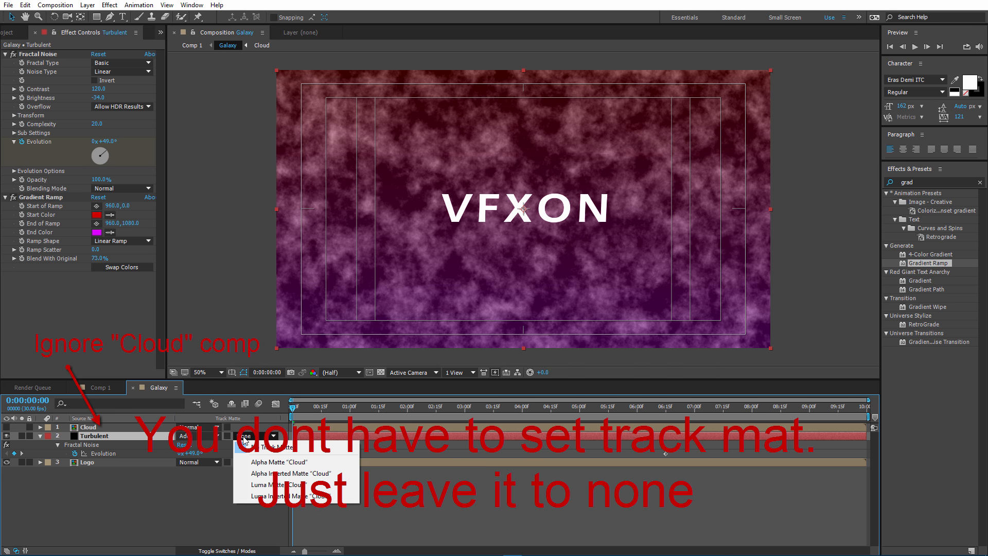
click(304, 464)
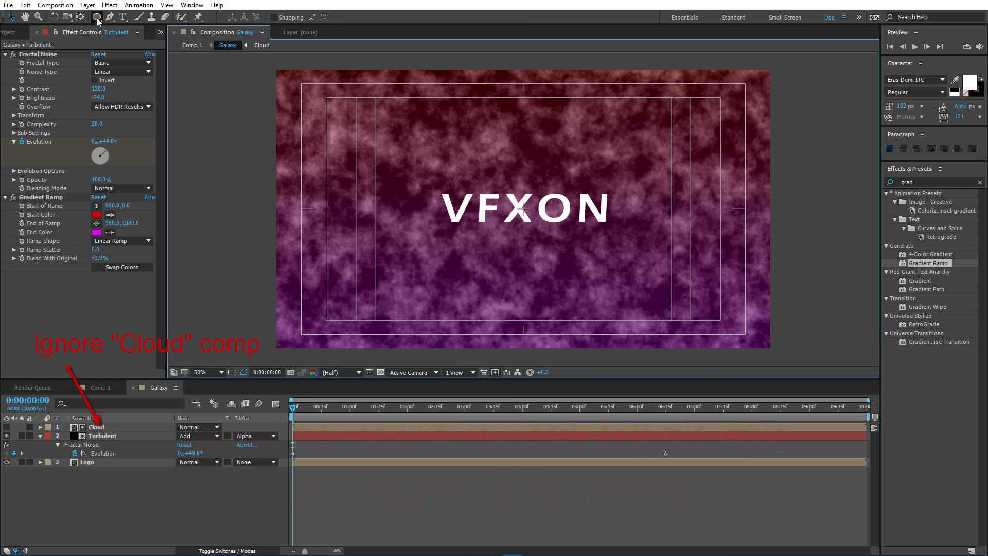
Draw a flat elliptical mask about the width of the VFXON text on the Turbulent layer and centre it over the text.
click(97, 18)
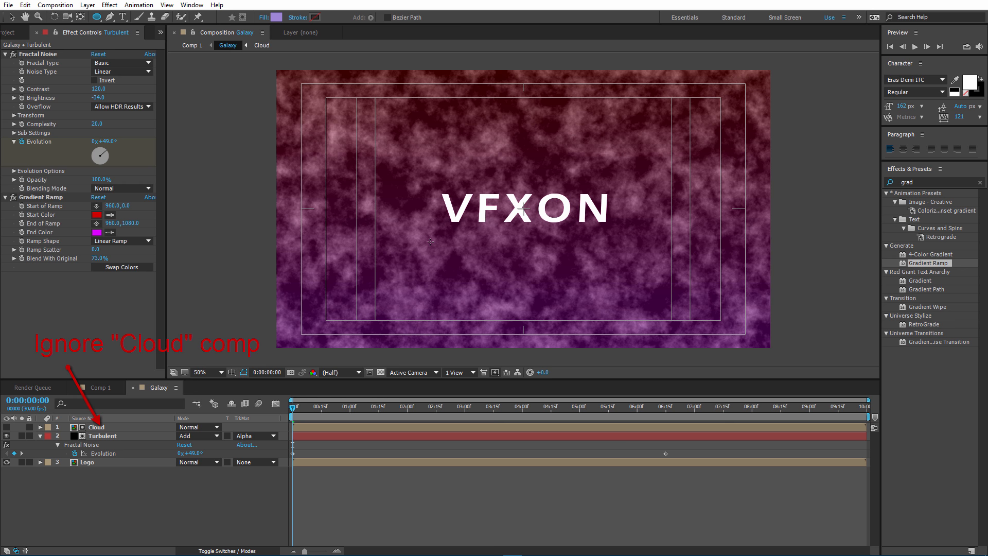
drag(430, 241, 618, 197)
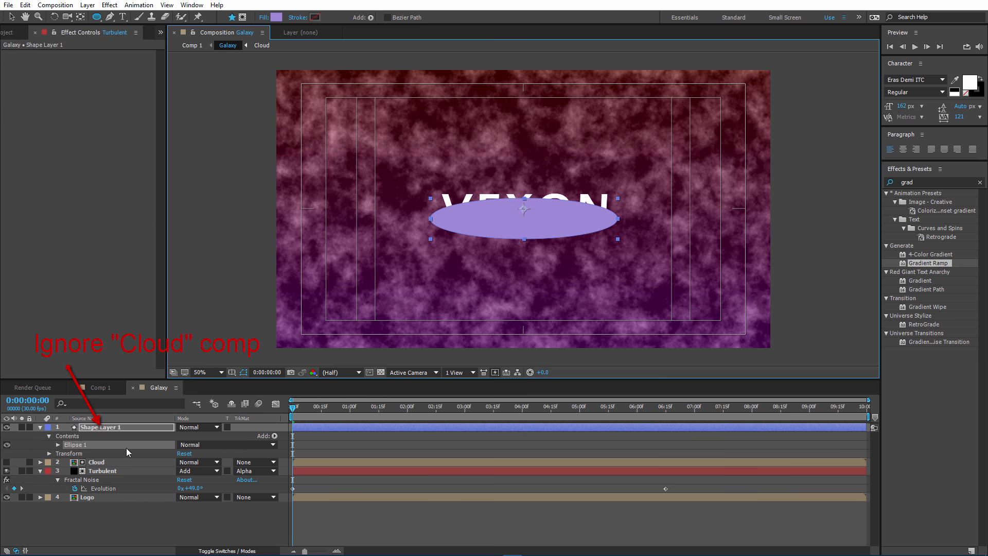
key(ctrl+z)
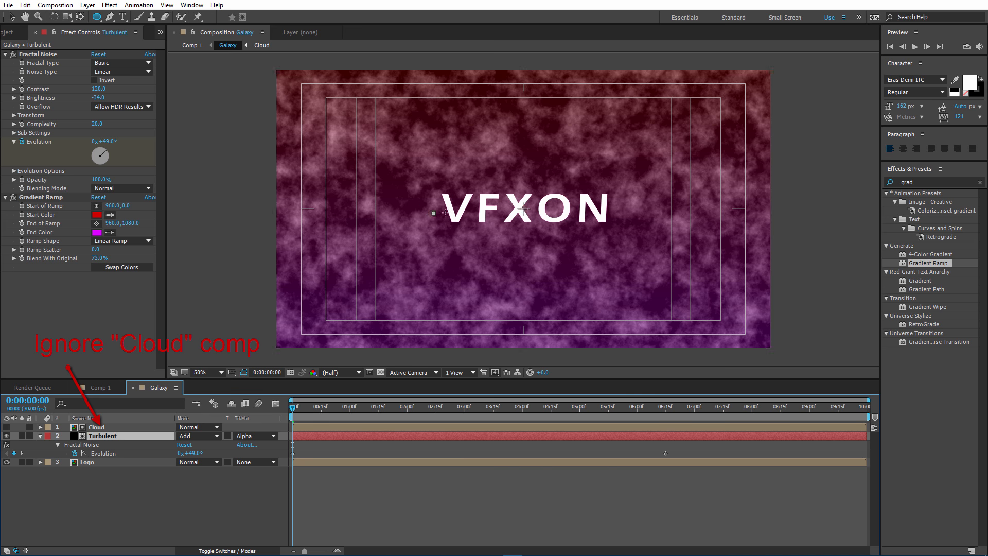
drag(432, 213, 620, 175)
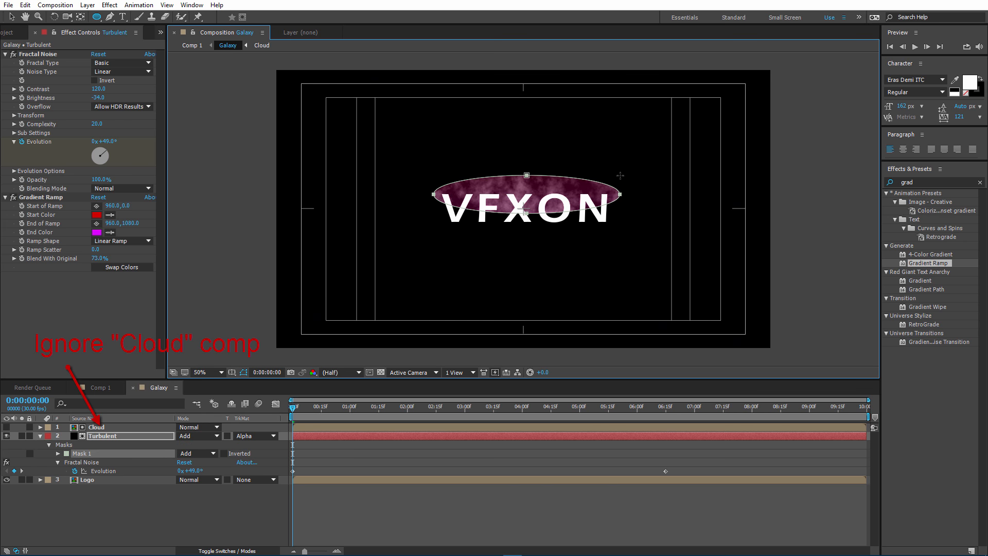
click(11, 17)
click(434, 197)
drag(527, 177, 522, 190)
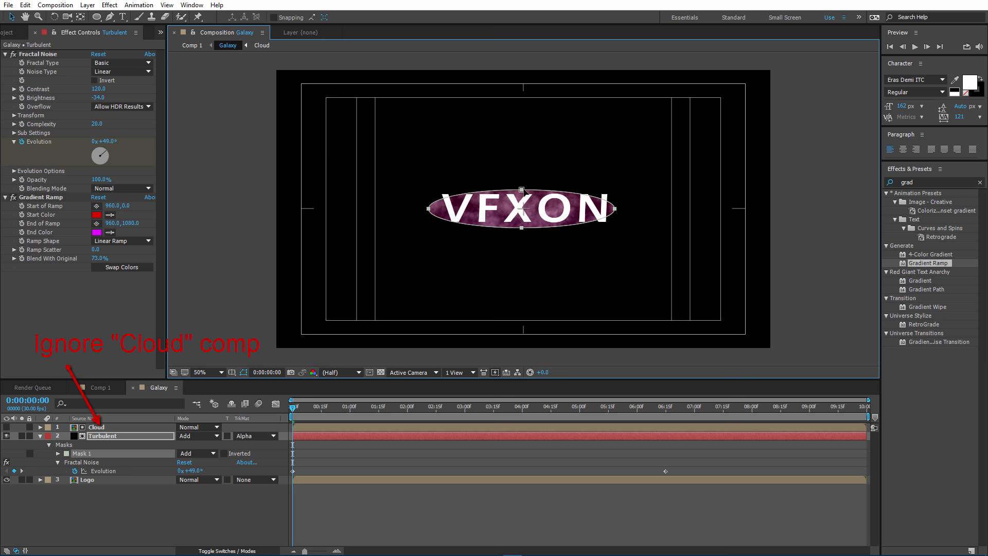
Reshape the Turbulent mask into a pointed lens around the logo by lowering its side and bottom points and adjusting the side curve handles.
click(615, 209)
drag(616, 209, 617, 217)
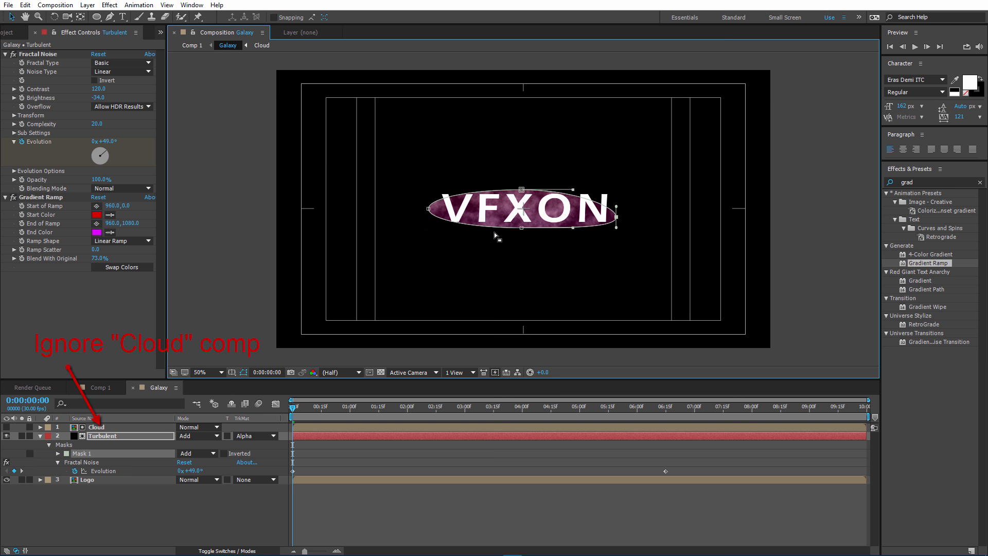
drag(522, 228, 523, 238)
drag(429, 209, 434, 217)
drag(433, 226, 432, 211)
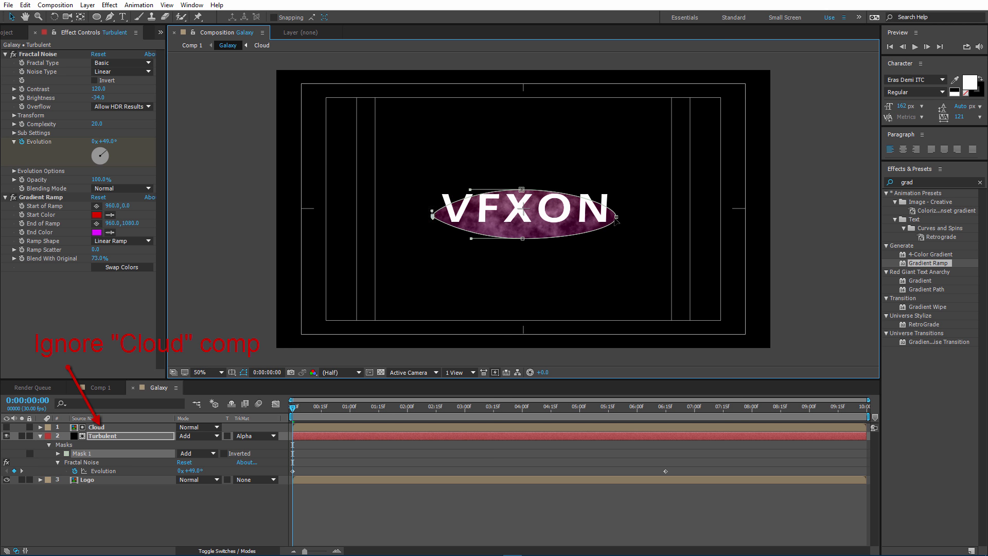
click(616, 217)
drag(615, 206, 616, 221)
drag(522, 189, 517, 188)
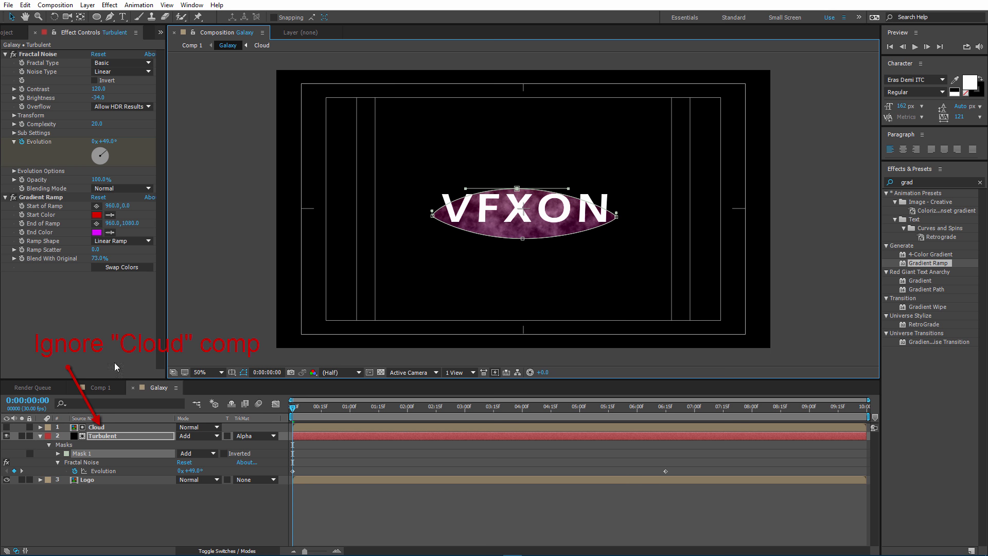
Set the Mask Feather of the Turbulent layer's Mask 1 to 95 pixels.
click(58, 453)
click(58, 454)
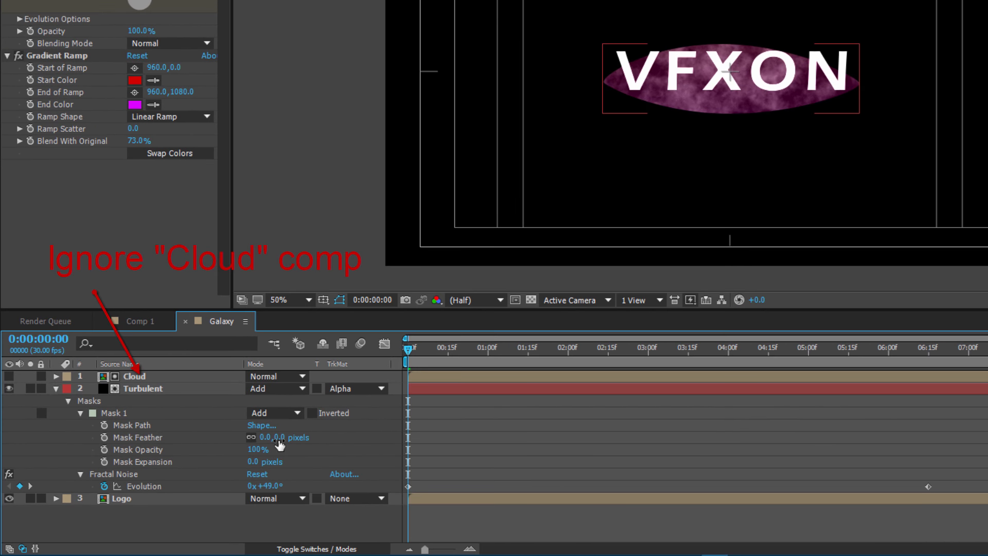
click(279, 438)
text(95)
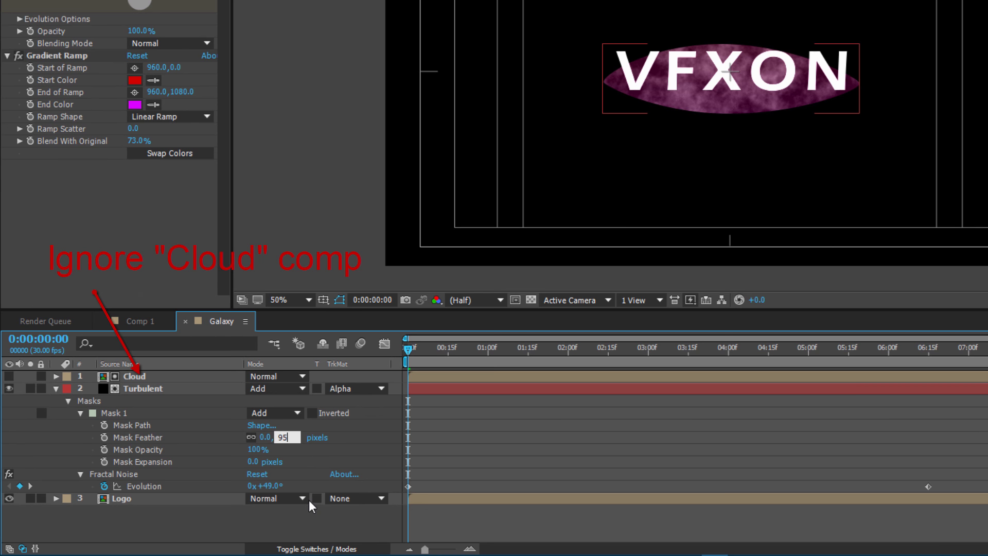
key(Return)
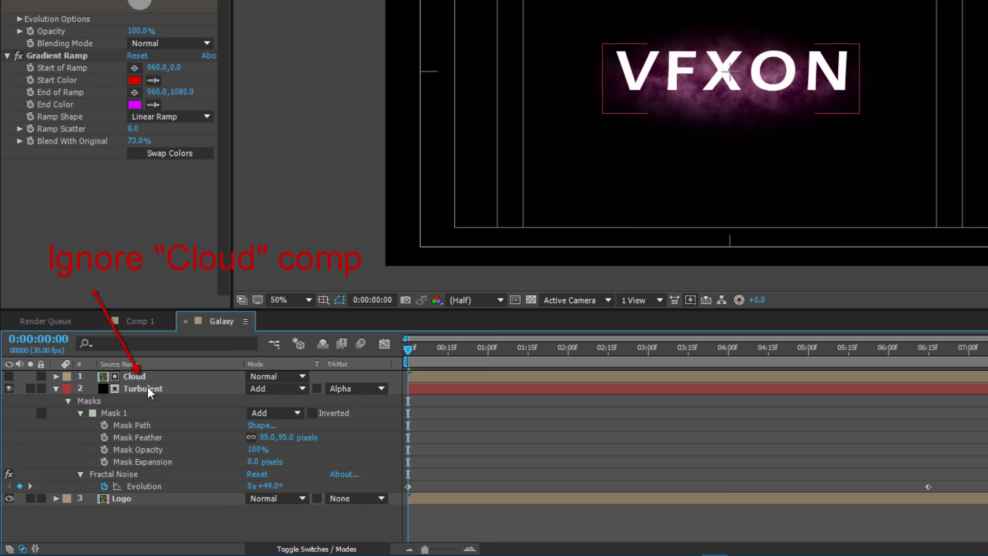
Widen the Turbulent mask slightly beyond both ends of the logo text and fine-tune its top and bottom points.
click(126, 413)
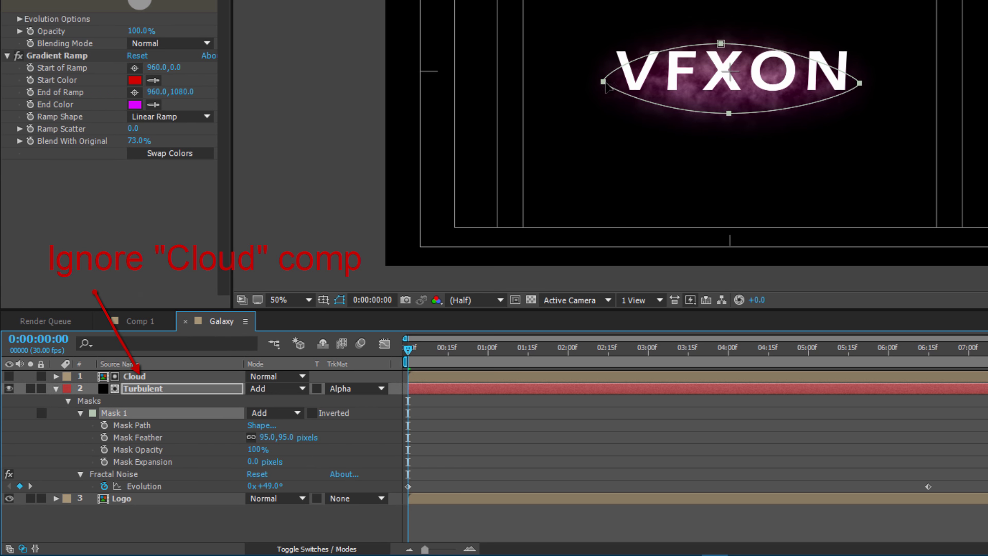
drag(604, 81, 597, 83)
key(ctrl+z)
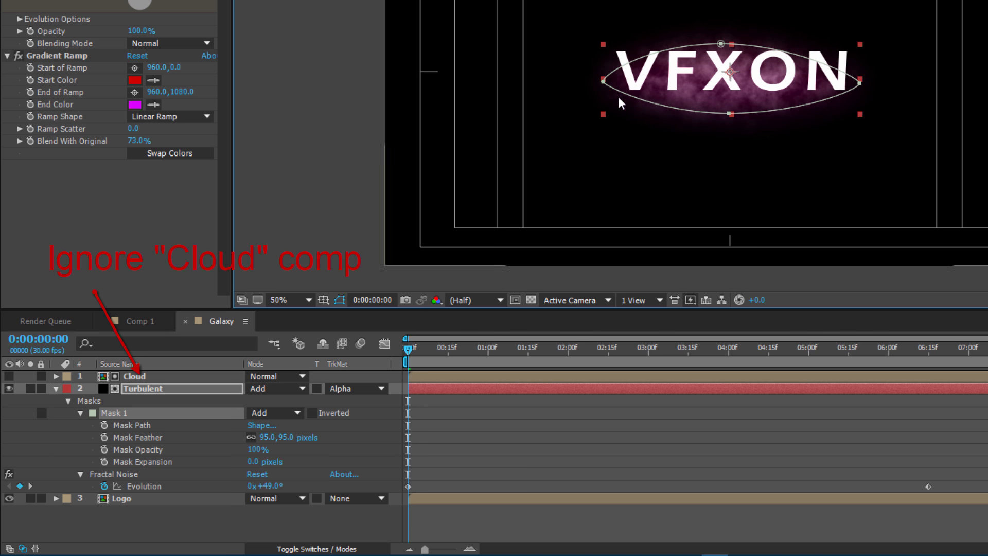
click(603, 82)
drag(602, 82, 592, 83)
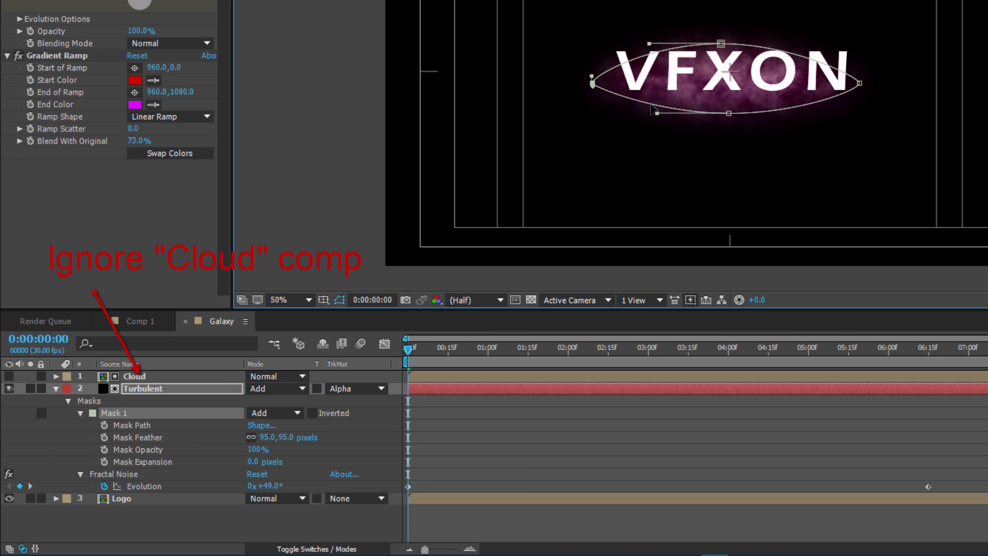
drag(728, 113, 730, 117)
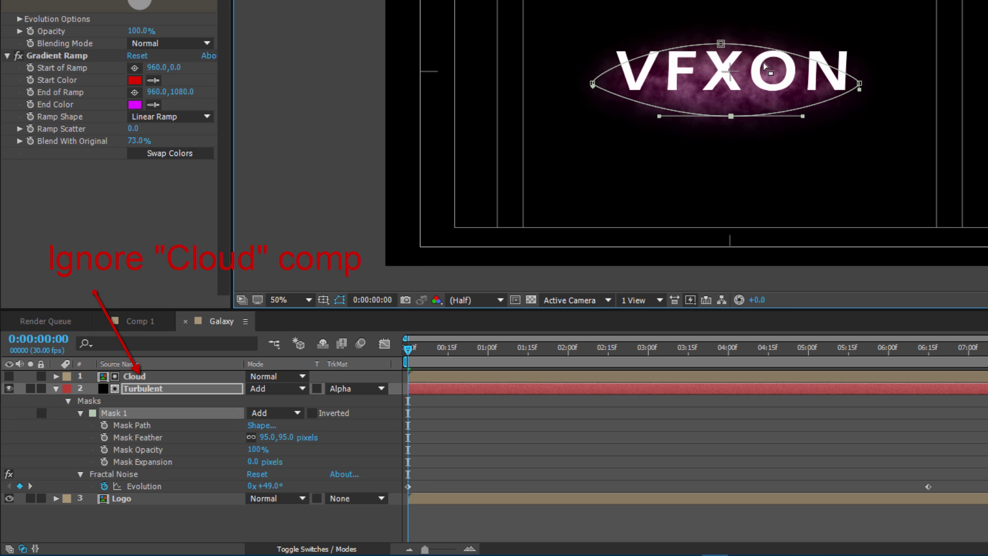
drag(721, 44, 722, 47)
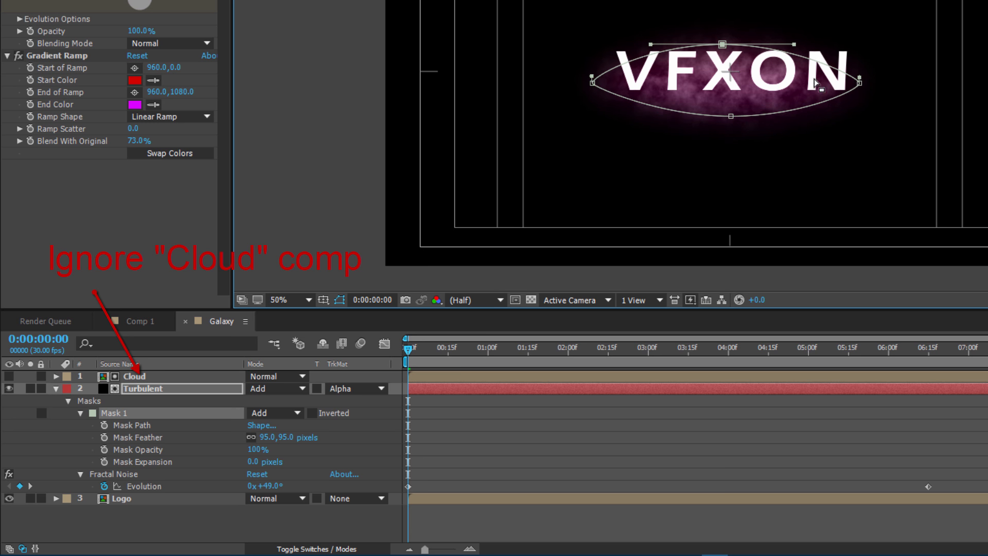
click(862, 83)
drag(862, 84, 870, 84)
click(983, 103)
click(983, 103)
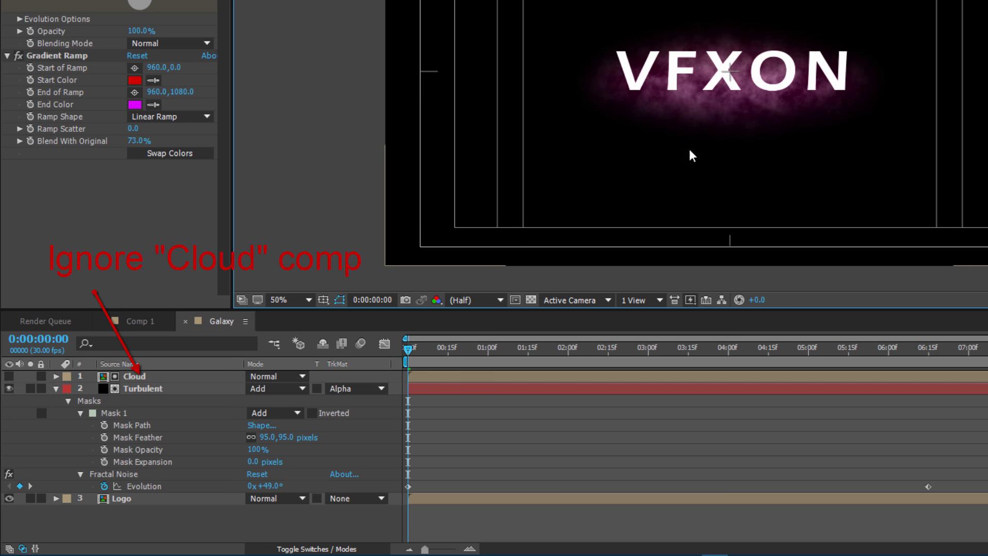
Duplicate the Turbulent layer and send the copy to the bottom of the layer stack, beneath Logo.
click(136, 395)
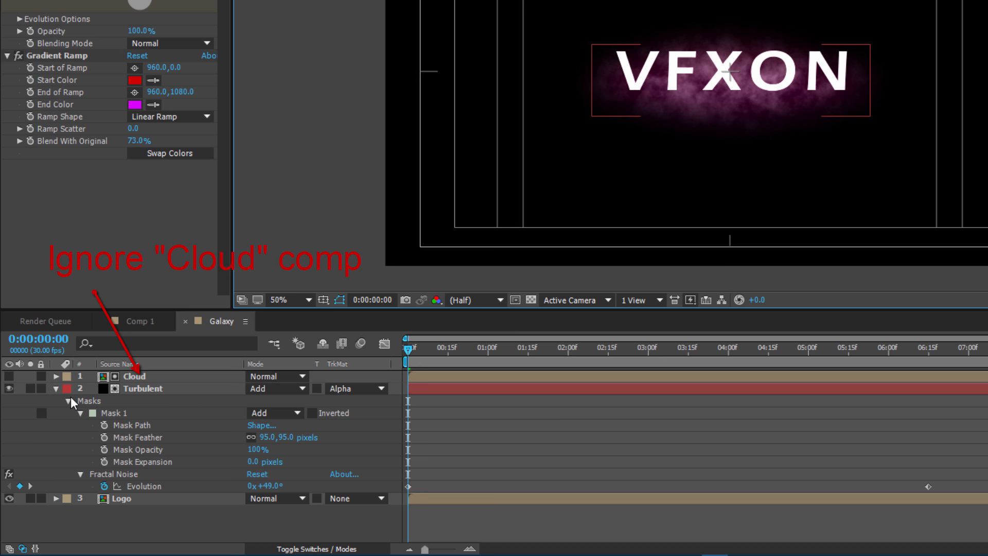
click(133, 391)
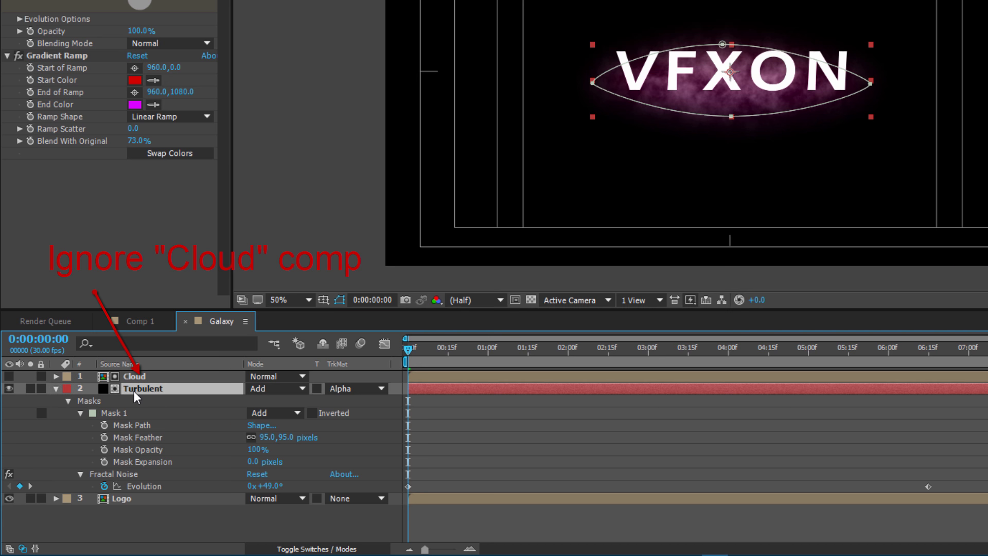
key(ctrl+d)
key(Return)
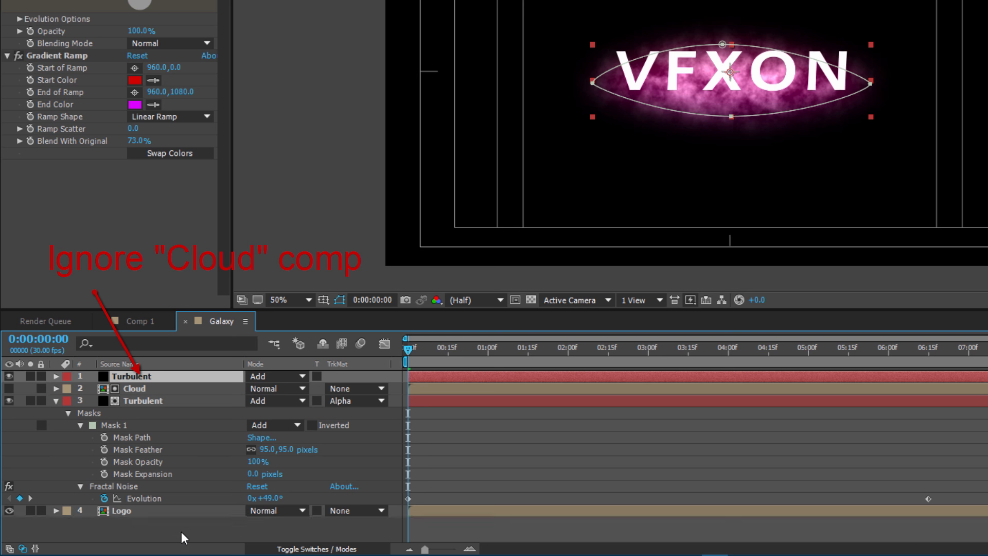
key(ctrl+shift+bracketleft)
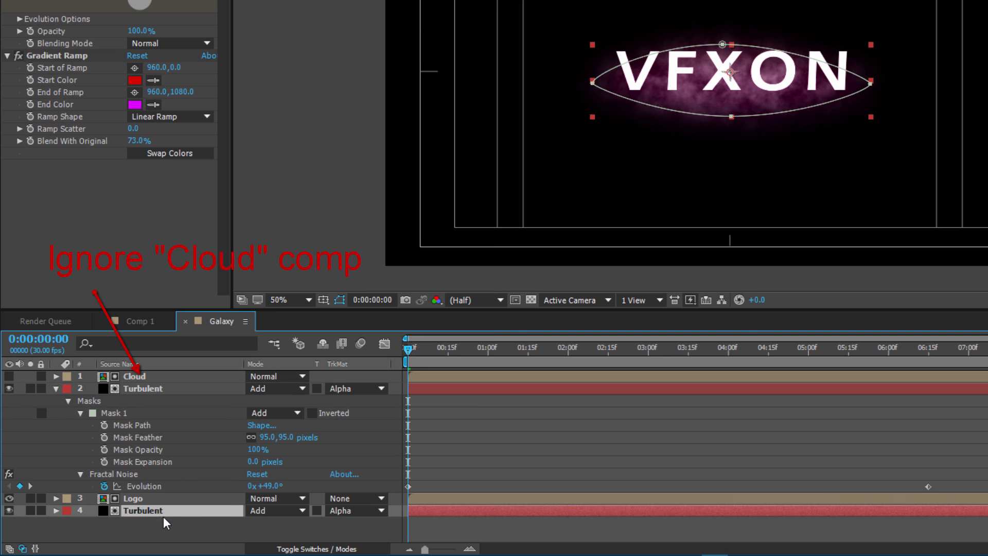
Keep the bottom Turbulent layer's track matte on Alpha Matte "Logo" and hide the Logo layer.
click(343, 509)
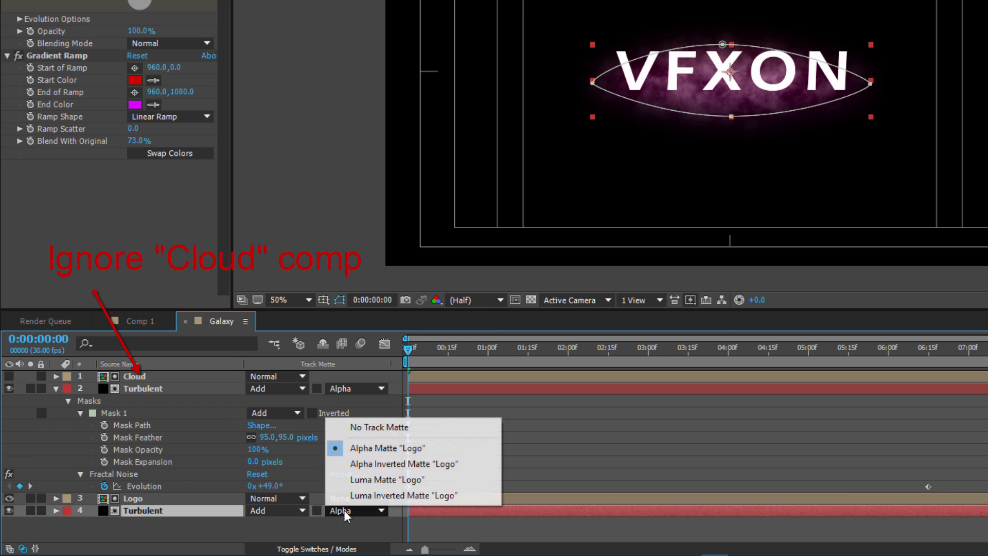
click(370, 447)
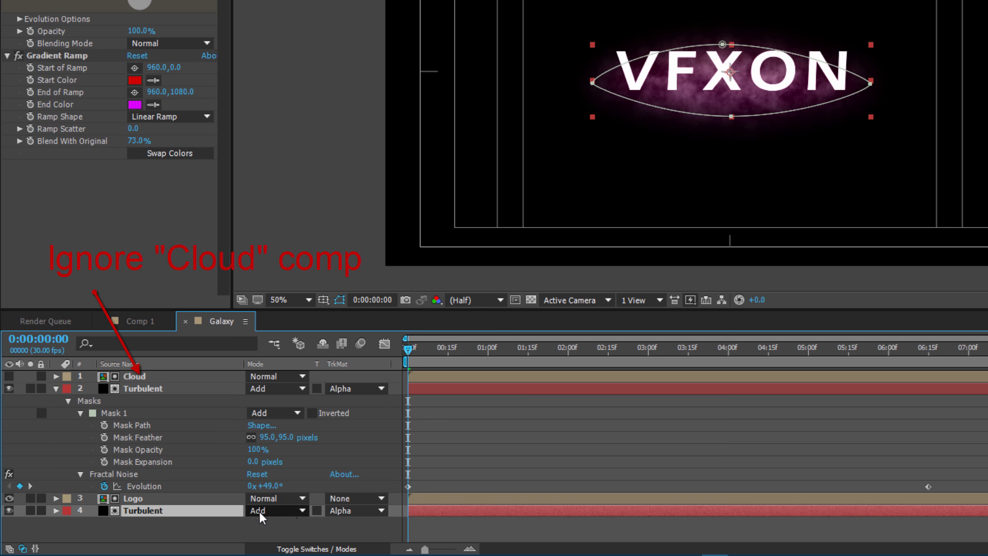
click(10, 498)
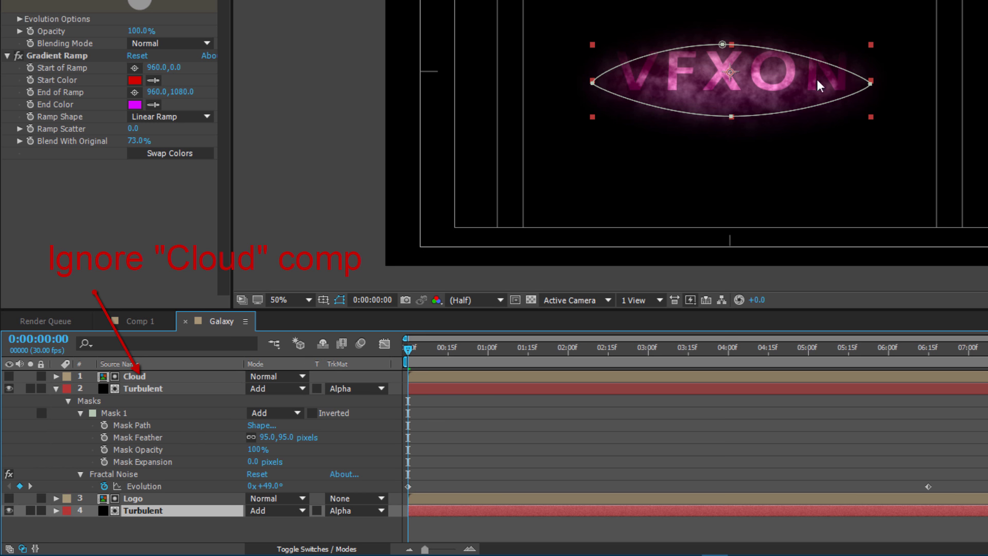
click(782, 11)
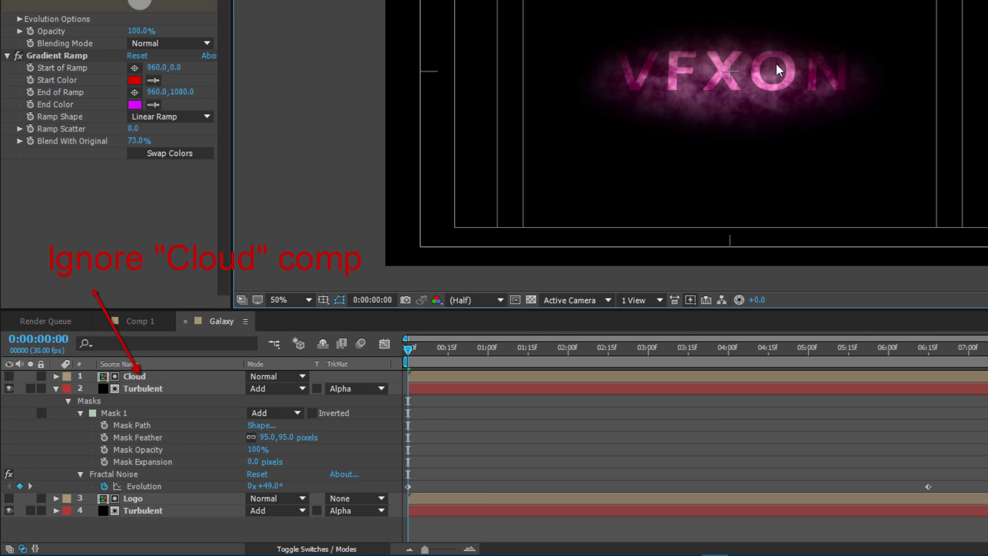
Delete the mask and the Gradient Ramp effect from the bottom Turbulent layer.
click(143, 513)
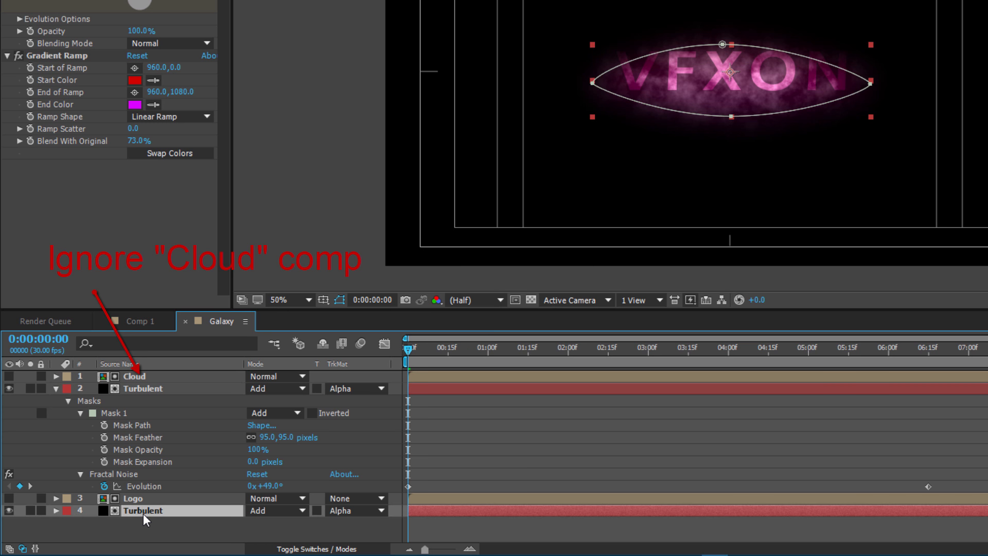
key(m)
click(126, 523)
key(m)
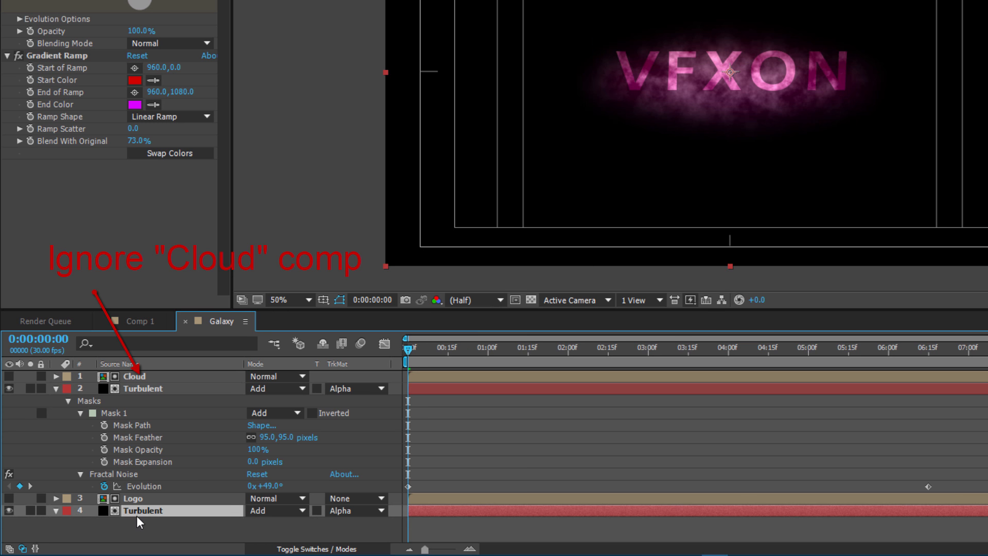
click(60, 59)
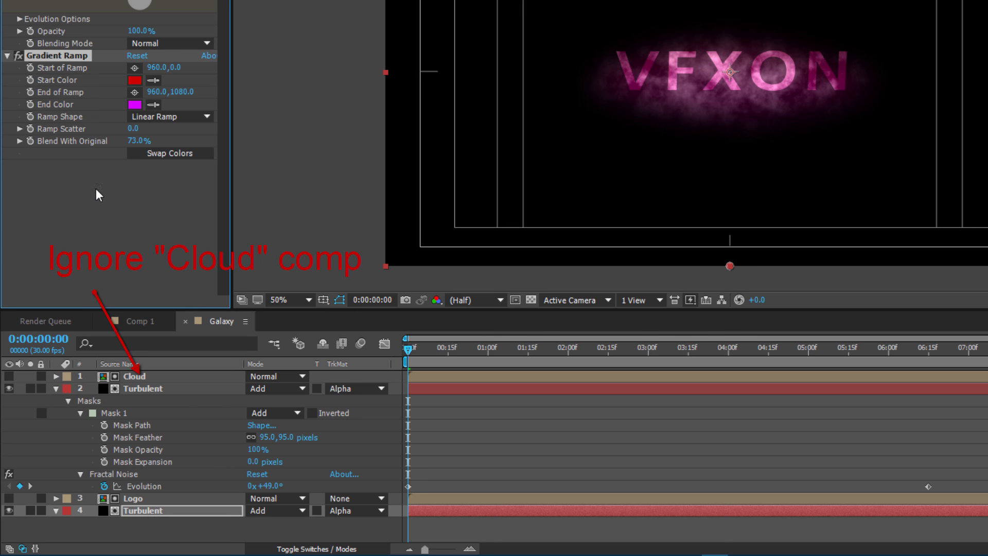
key(Delete)
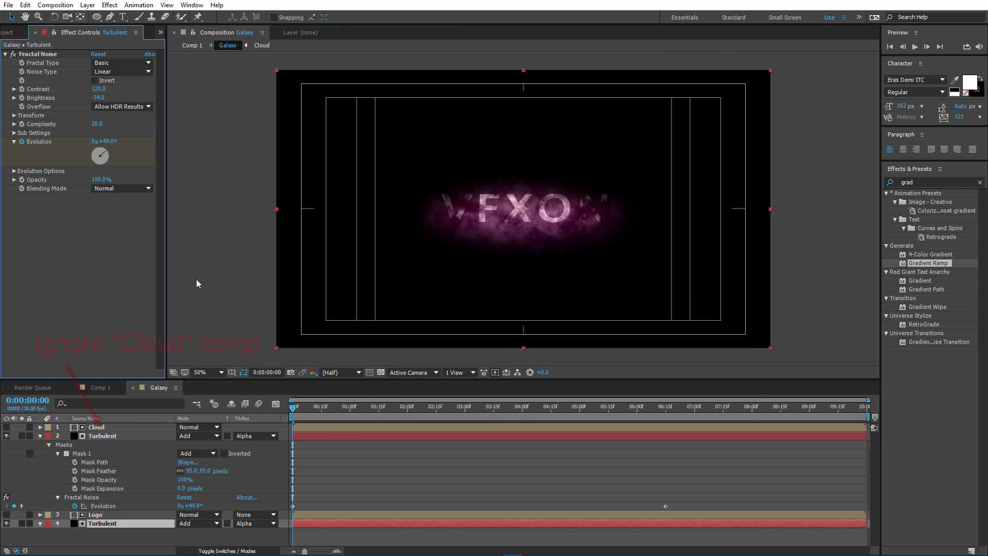
Reveal only the keyframed properties of both Turbulent layers in the timeline.
key(u)
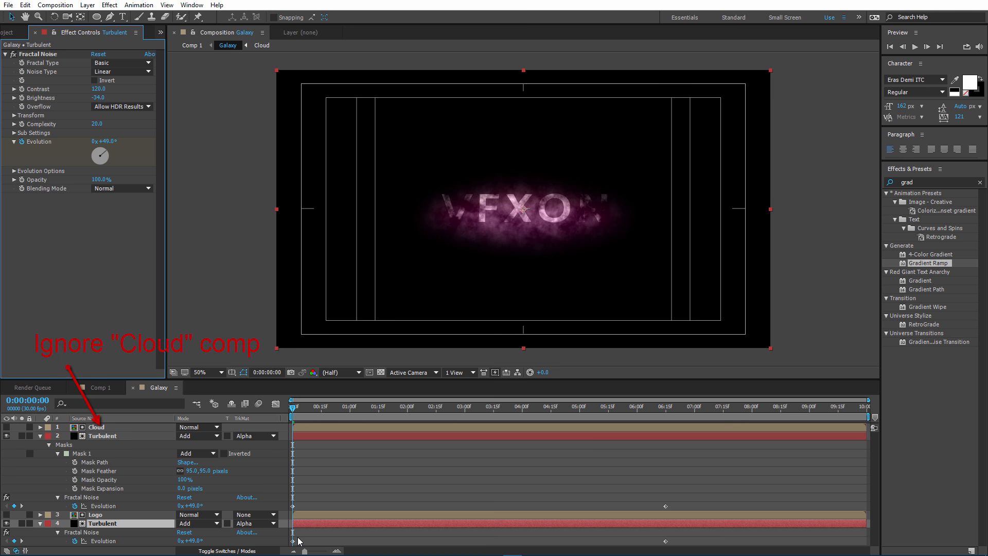
click(103, 435)
key(u)
key(u)
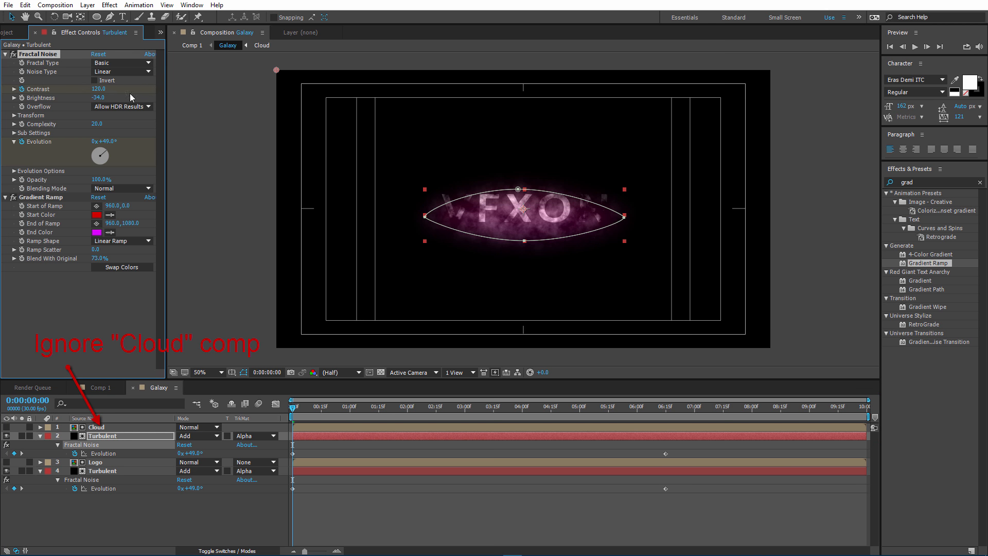
click(100, 89)
text(0)
key(Return)
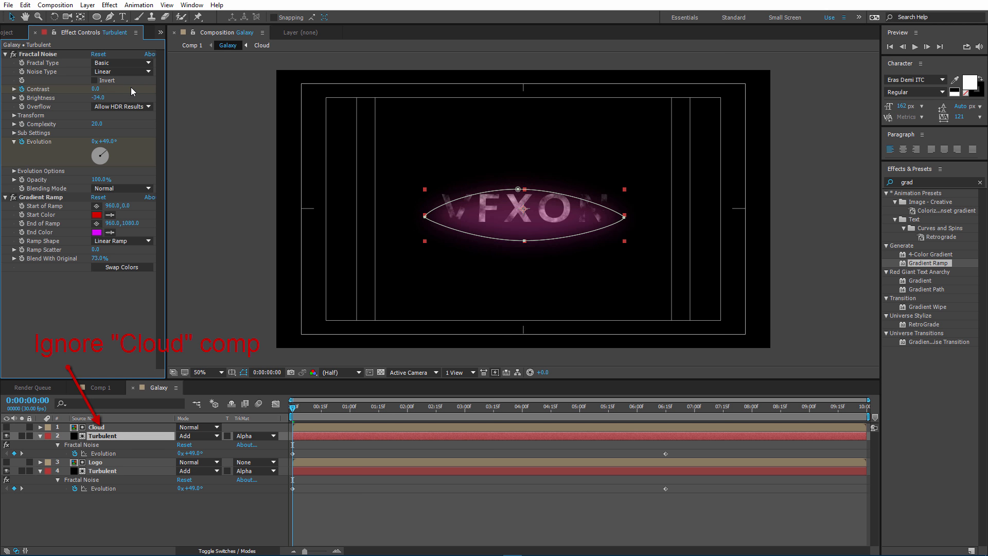
key(ctrl+z)
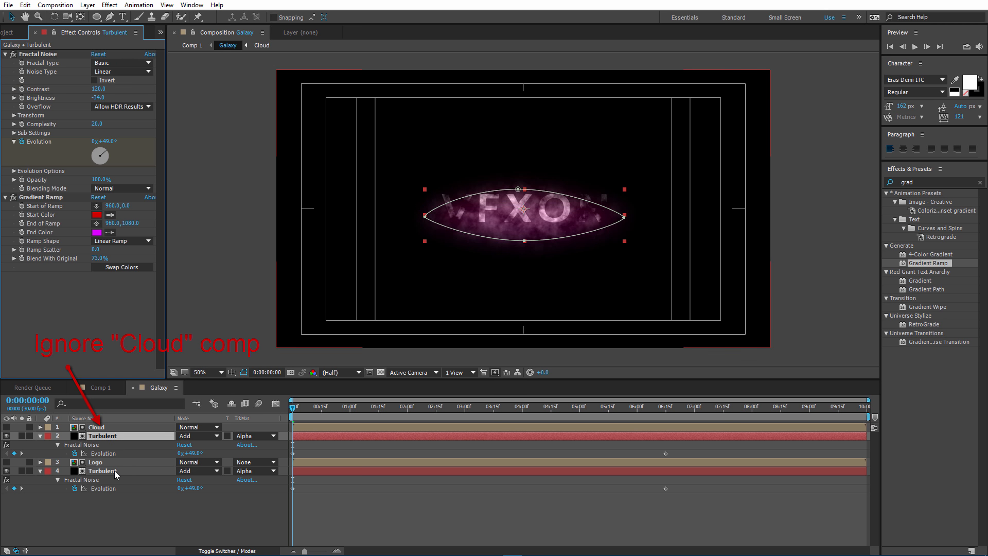
Enable keyframing for the bottom Turbulent layer's Fractal Noise Contrast at 0:00:00:00 and set it to 0.
click(114, 470)
click(82, 92)
click(97, 89)
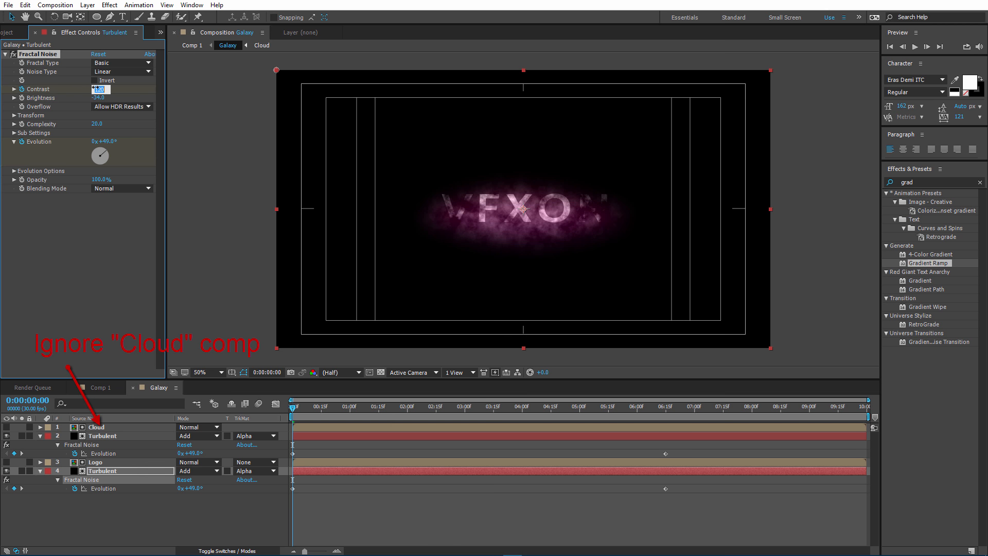
key(Return)
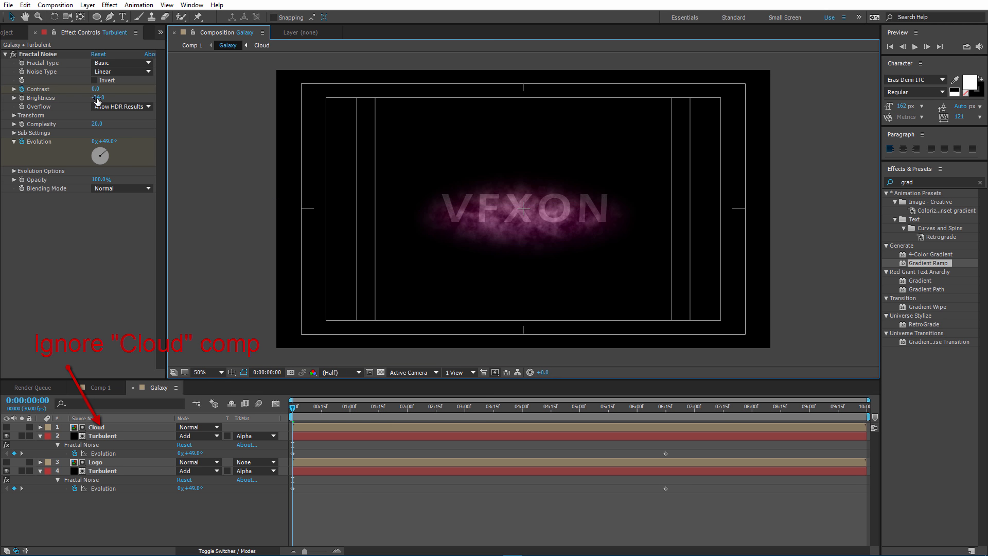
Enable keyframing for the bottom Turbulent layer's Fractal Noise Brightness at 0:00:00:00 and set it to -54.
click(32, 91)
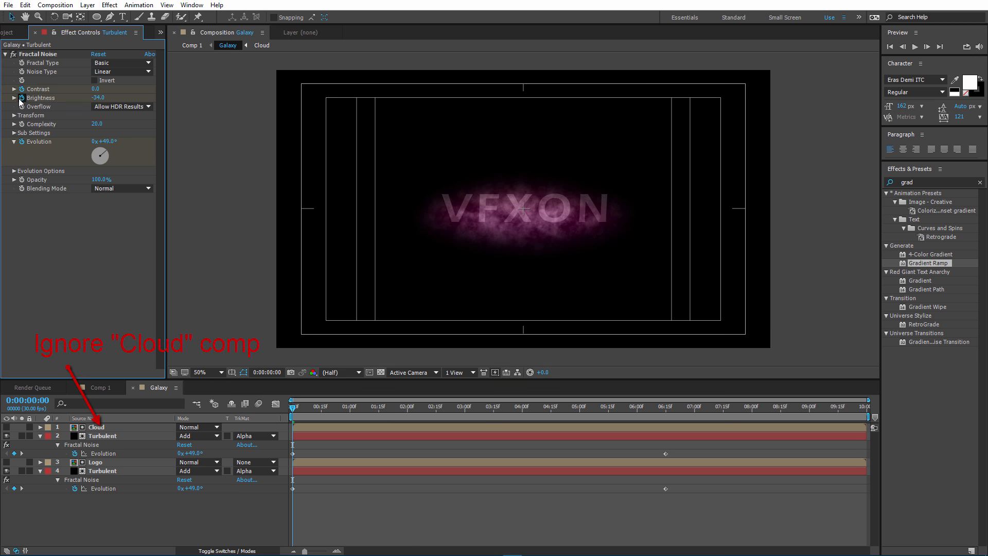
click(98, 97)
key(BackSpace)
text(-54)
key(Return)
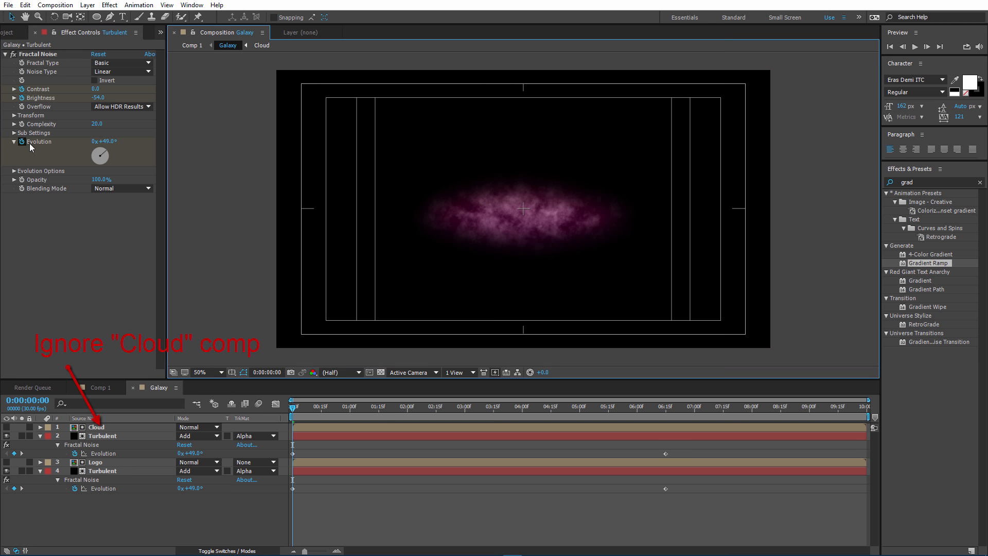
Set the bottom Turbulent layer's starting Evolution to 0x+0° and reveal all its keyframed properties in the timeline.
click(108, 142)
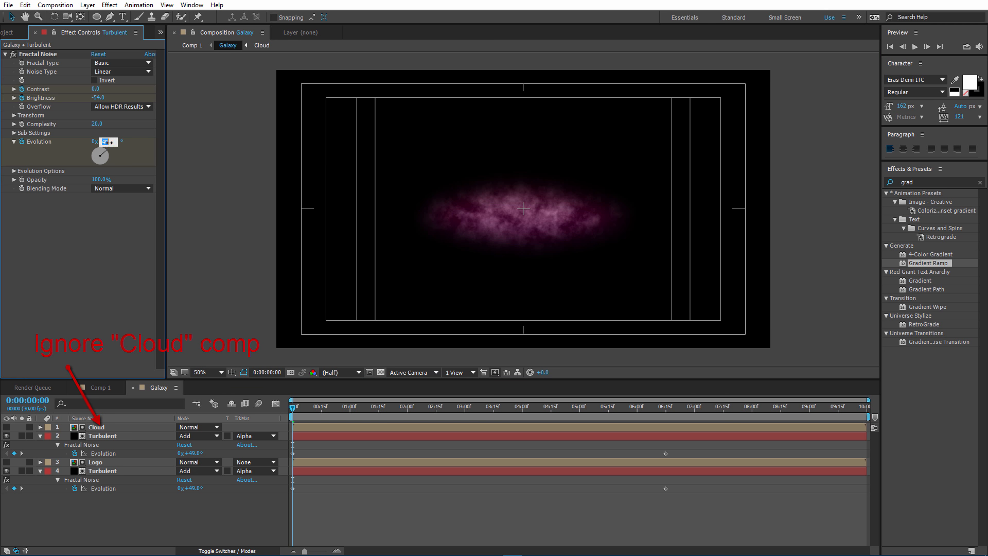
text(0)
key(Return)
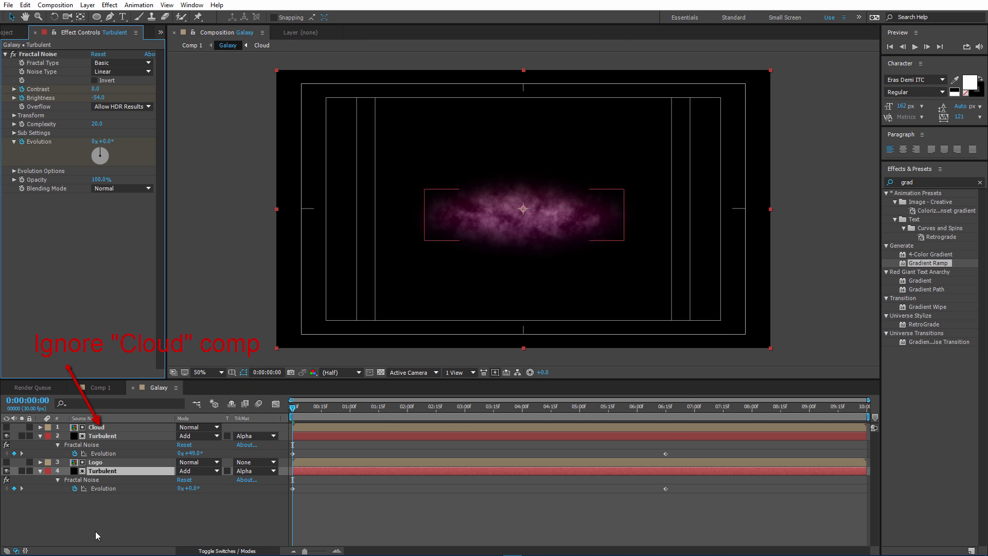
click(109, 473)
key(u)
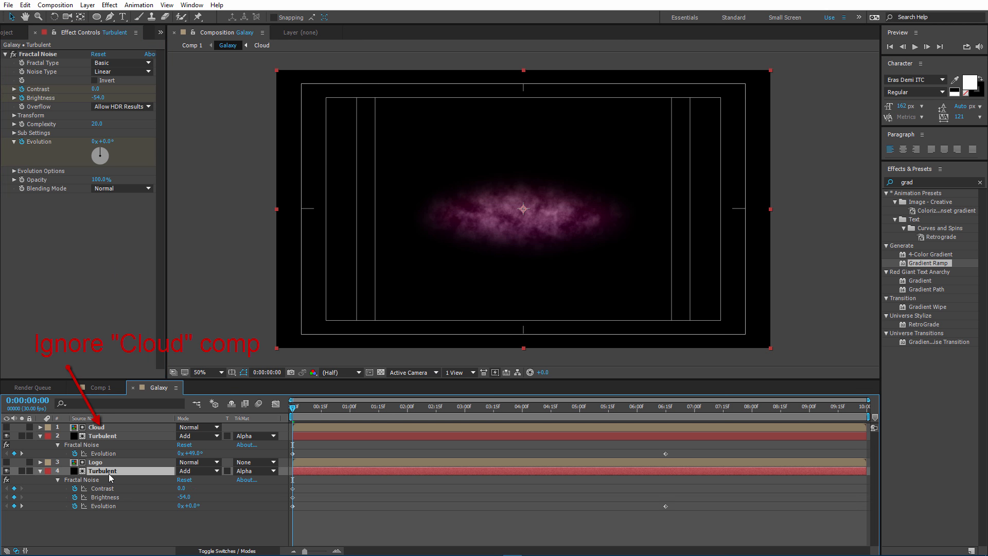
click(424, 338)
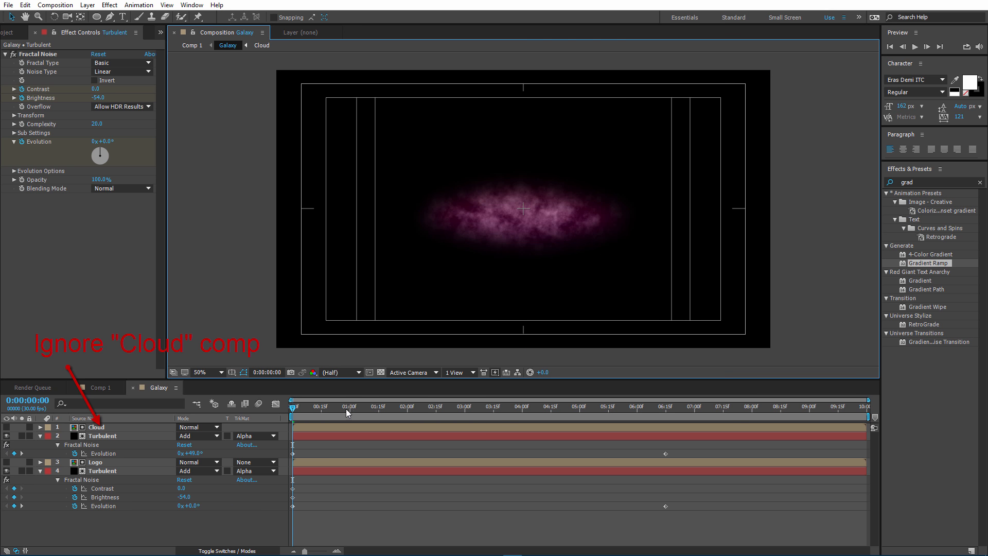
Keyframe the bottom Turbulent layer's Fractal Noise Contrast to 758 at 0:00:01:01.
drag(346, 410, 353, 410)
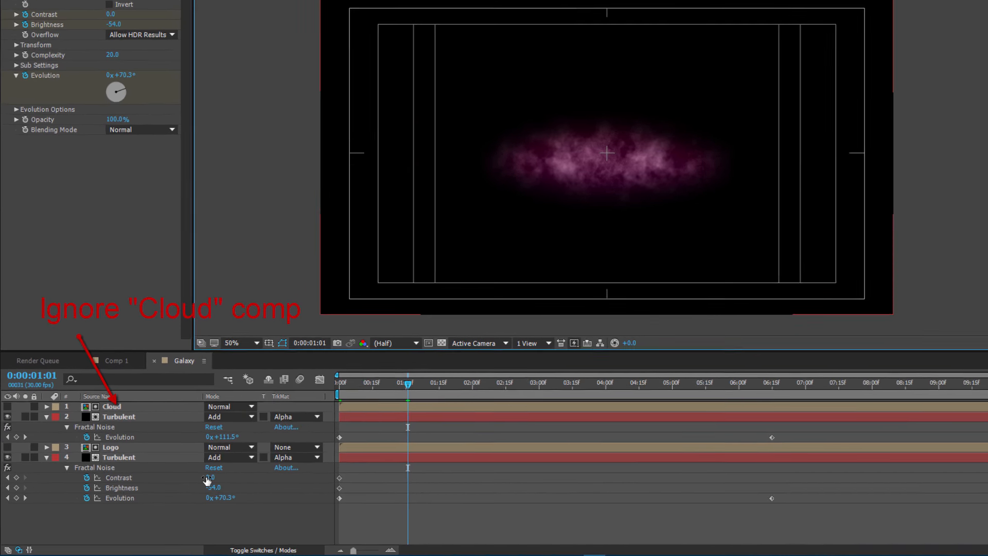
click(180, 488)
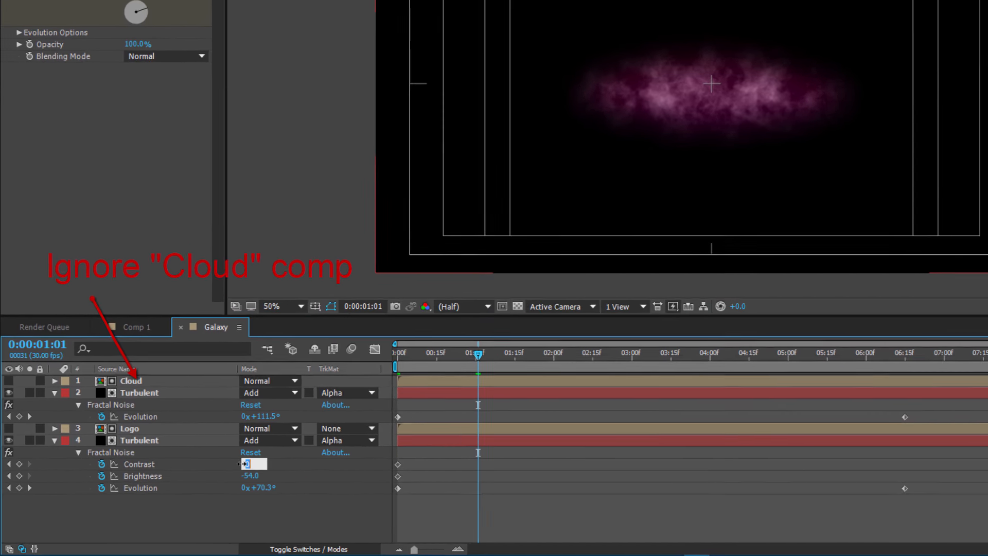
text(758)
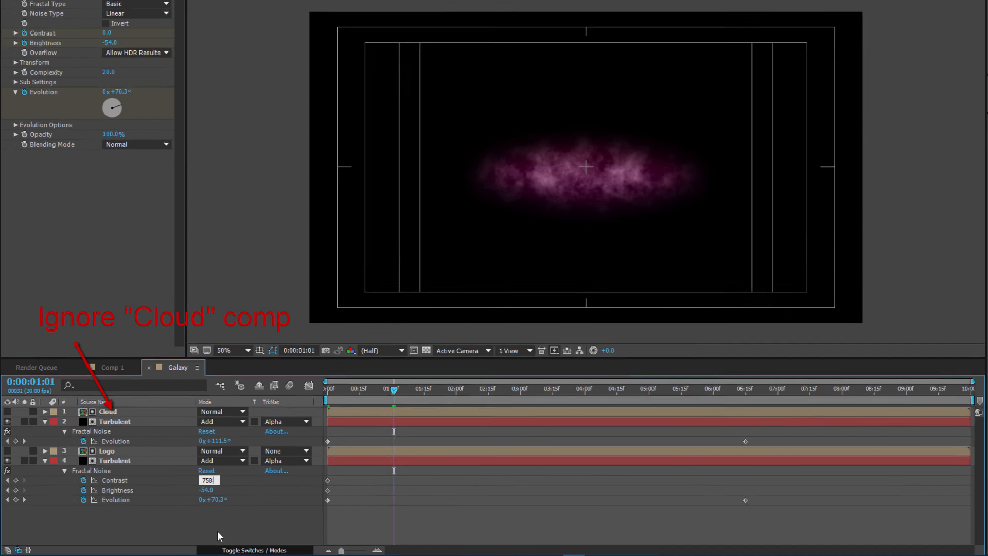
key(Return)
Keyframe the bottom Turbulent layer's Fractal Noise Brightness to 64 at 0:00:05:09.
click(595, 410)
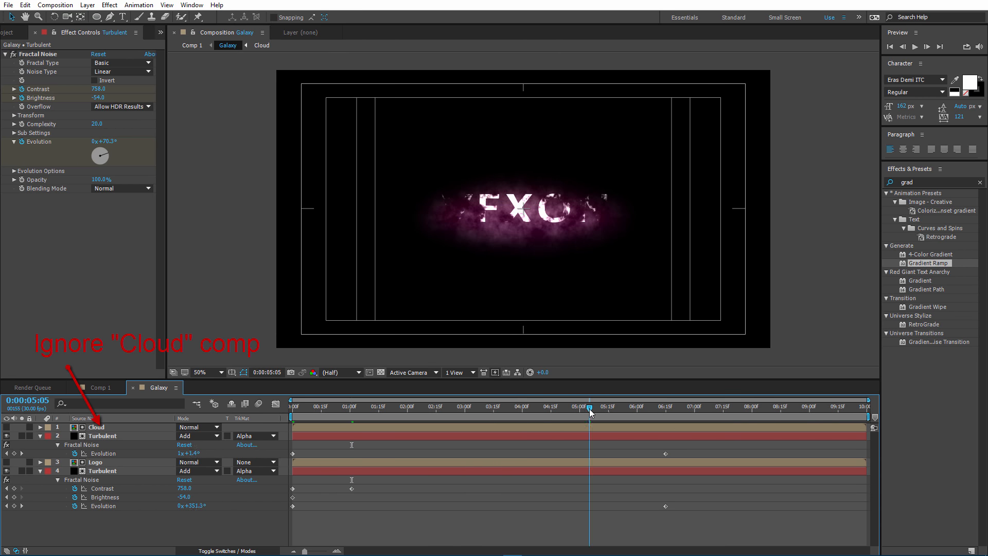
click(183, 497)
text(64)
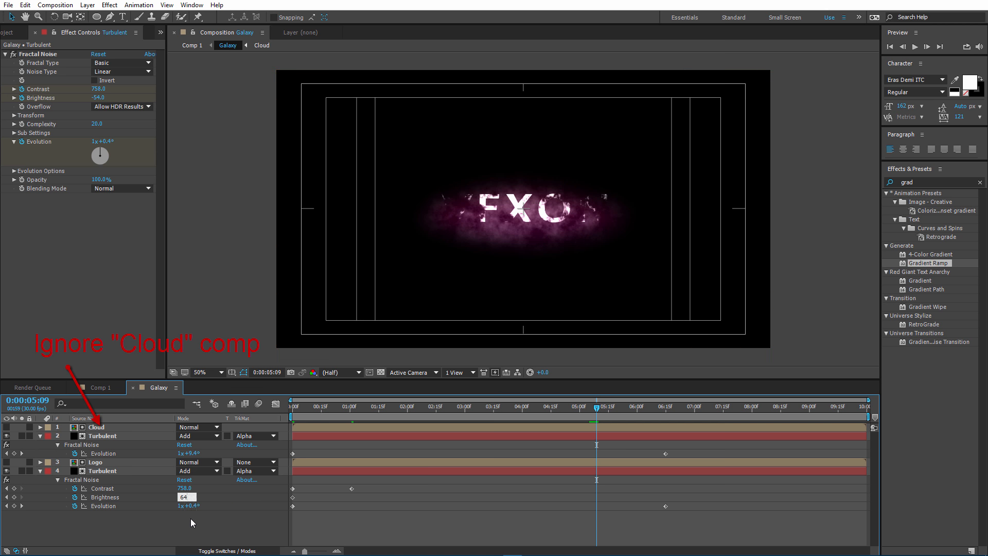
key(Return)
Keyframe the bottom Turbulent layer's Evolution to 0x+216° at 0:00:06:12 and delete its old end keyframe just after it.
click(621, 411)
drag(641, 411, 660, 411)
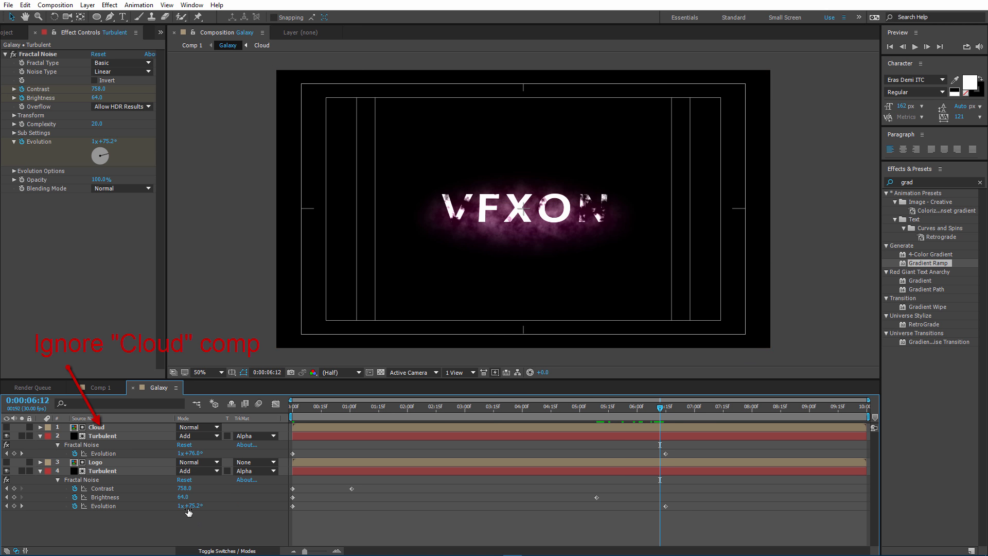
click(197, 506)
text(216)
key(Return)
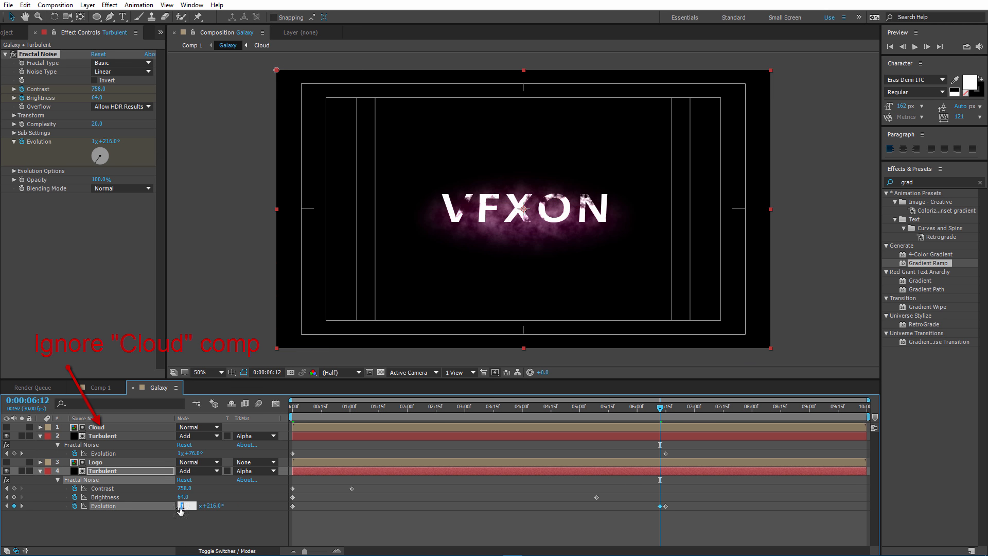
click(665, 506)
key(Delete)
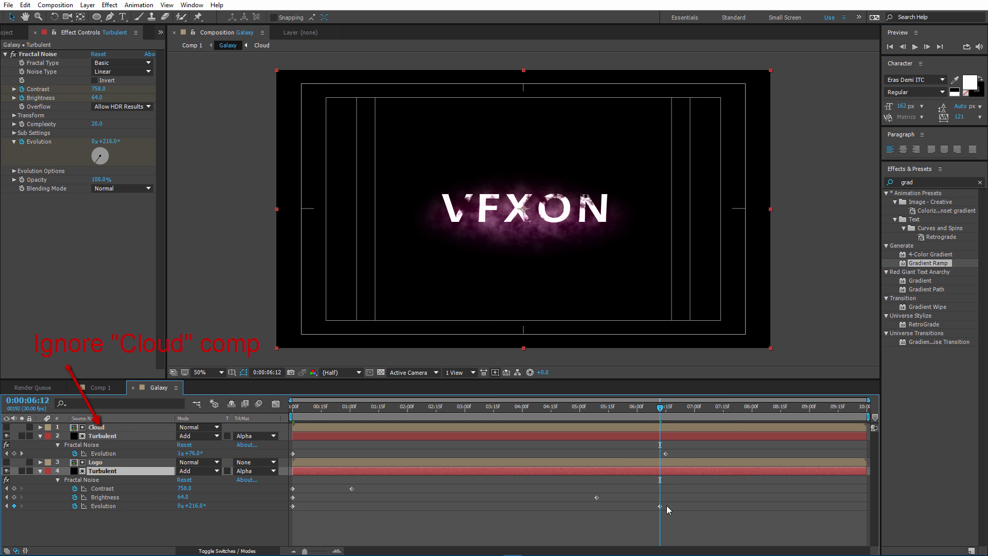
Show the layer switches and try making the Logo layer 3D with its Position property revealed.
click(248, 551)
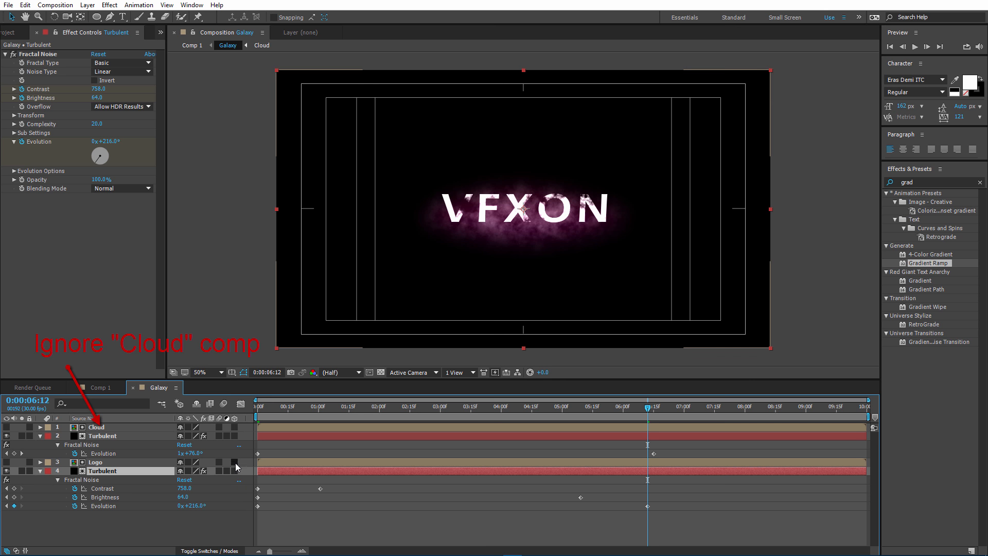
click(234, 462)
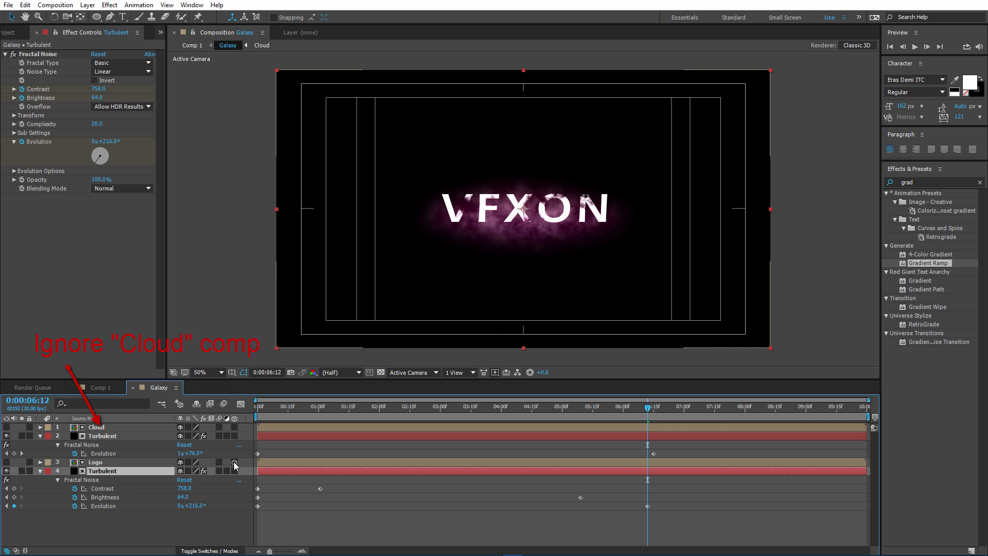
click(211, 463)
key(p)
click(180, 471)
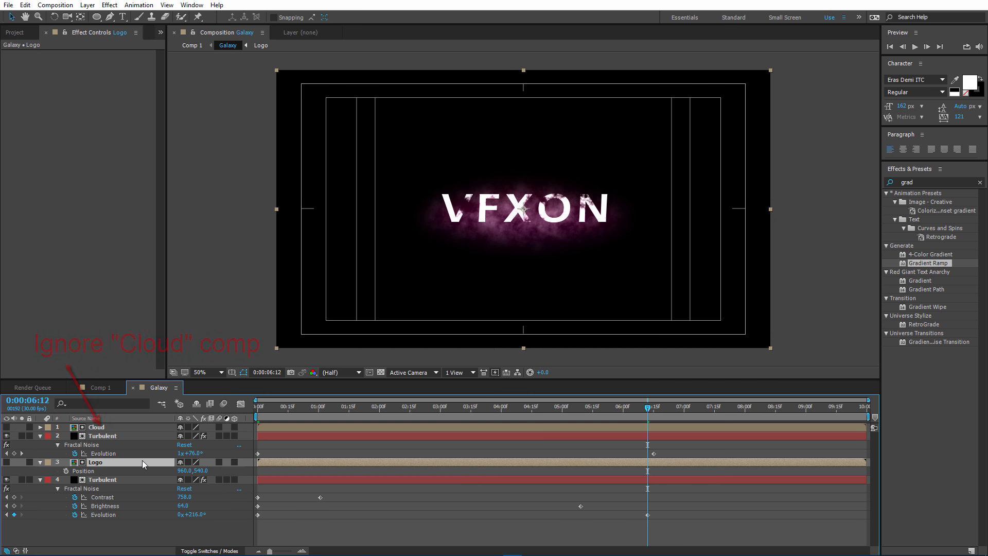
Set the VFXON text's tracking to 0 inside the Logo composition and return to the Galaxy composition.
double_click(142, 460)
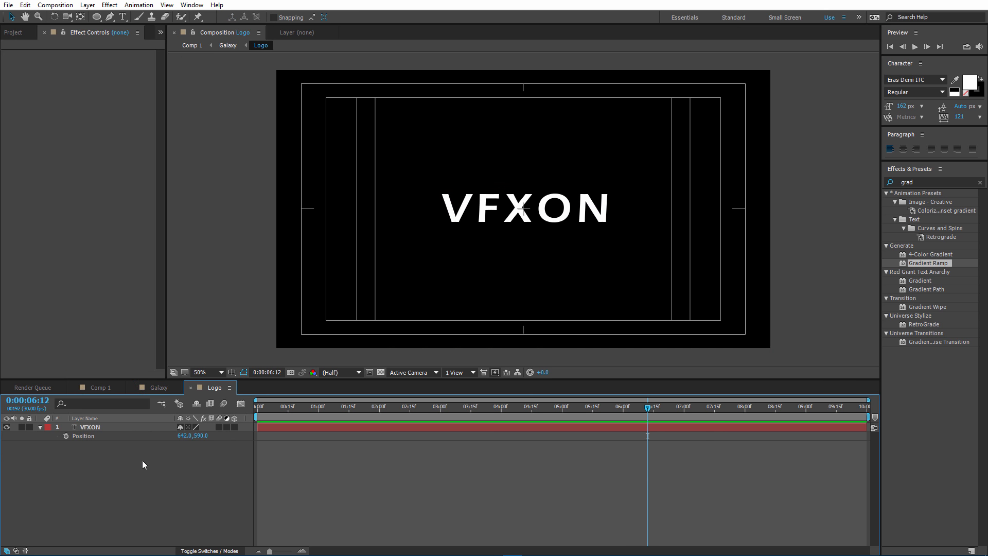
click(104, 427)
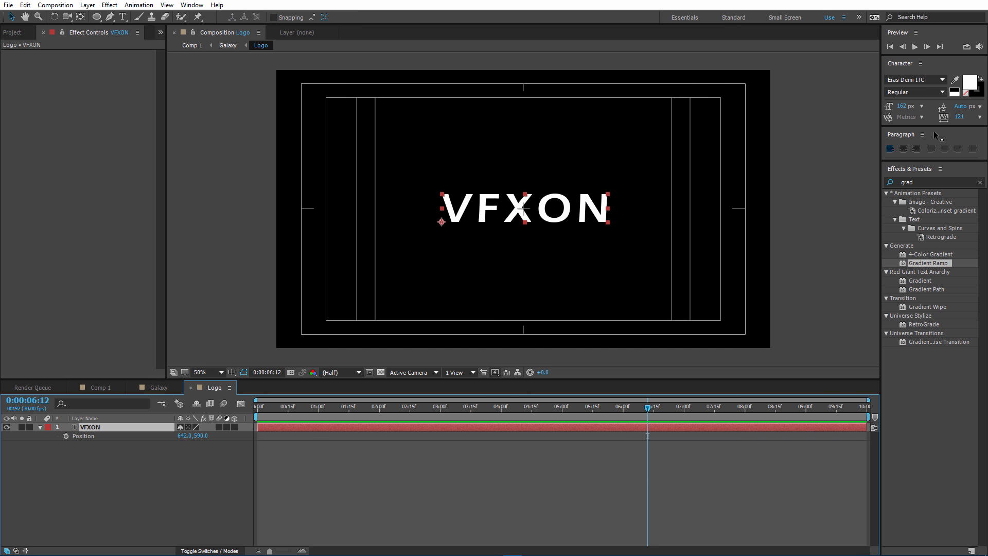
click(958, 118)
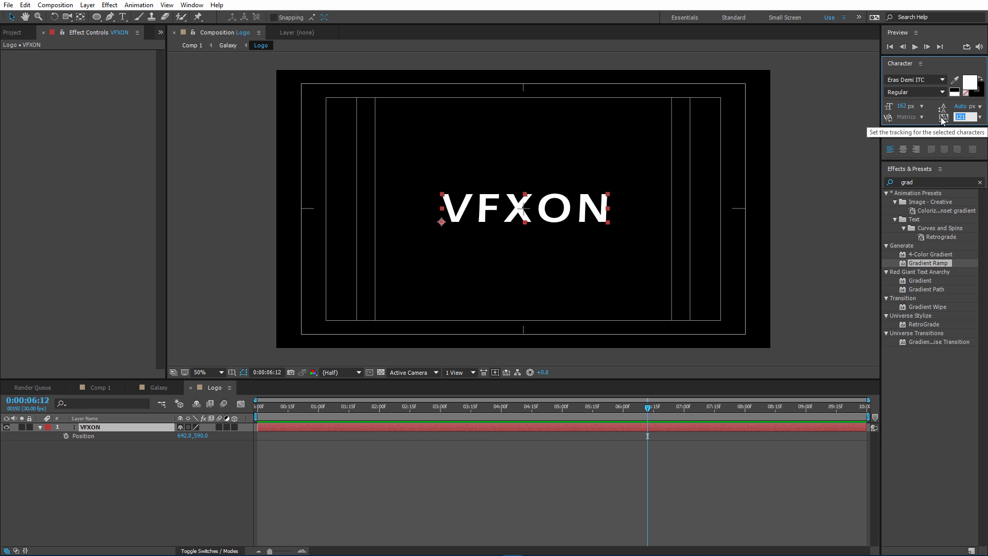
text(0)
key(Return)
click(868, 172)
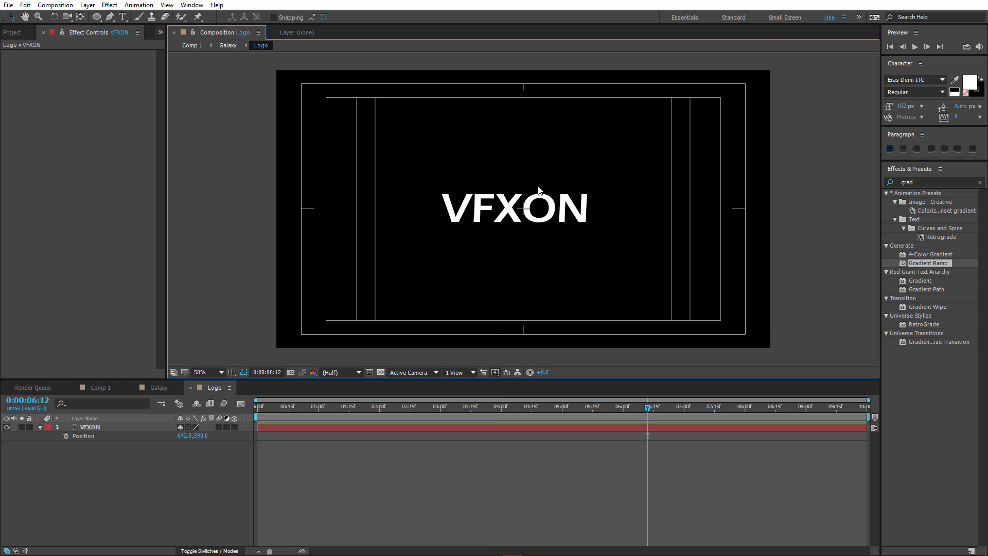
click(517, 203)
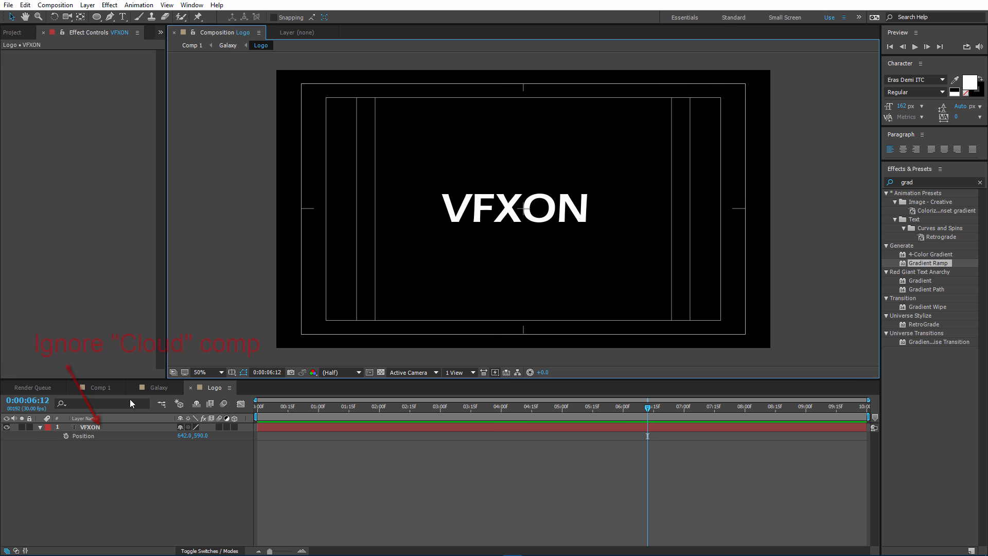
click(165, 389)
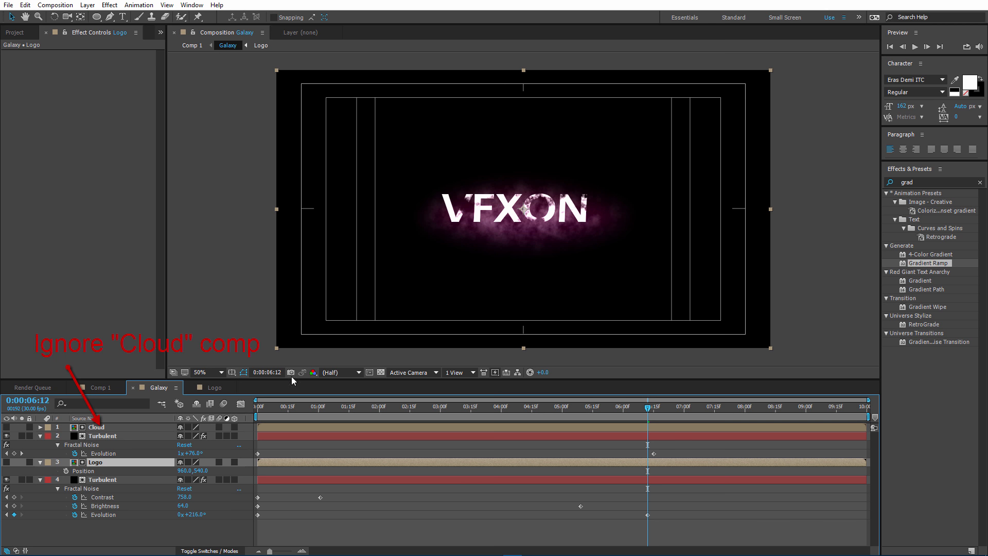
Try to shift the two-dimensional Logo layer horizontally to an X position of about 992.
drag(187, 471, 196, 470)
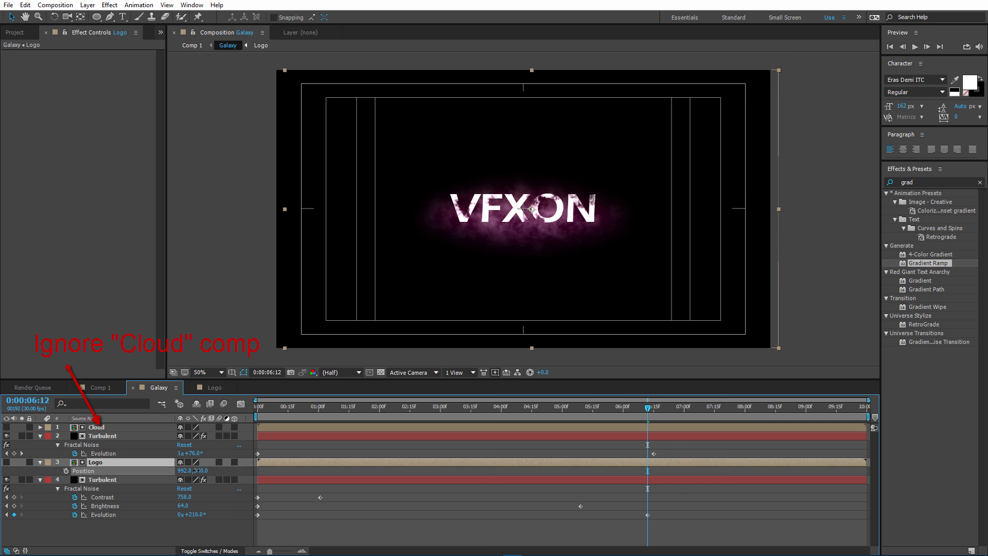
click(646, 324)
key(ctrl+z)
click(159, 388)
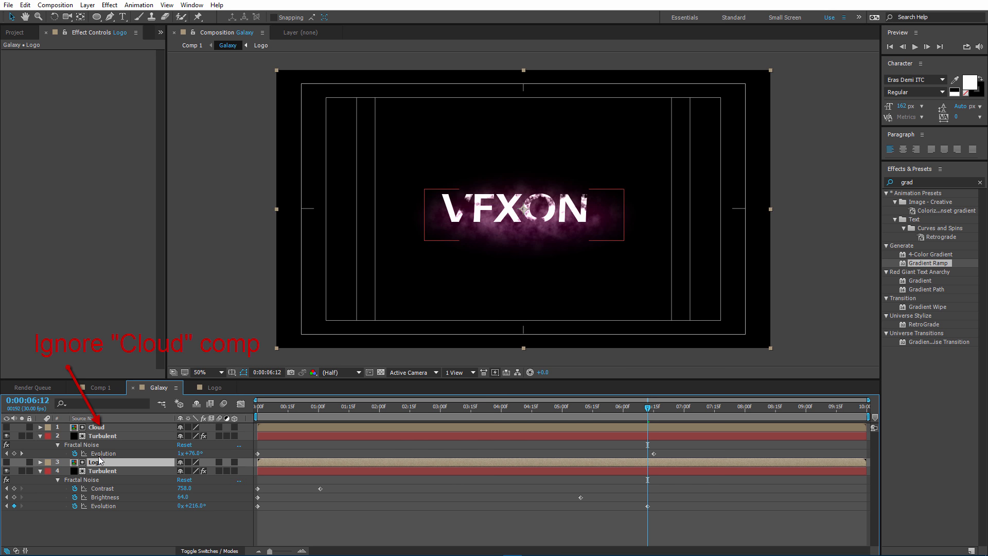
Make the Logo layer 3D and set its Z position to 109.
click(234, 462)
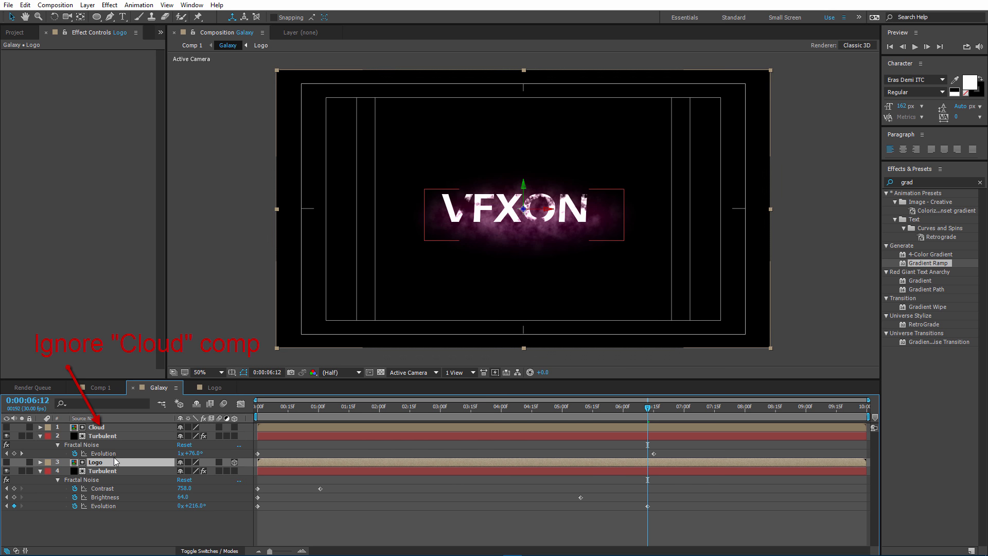
key(p)
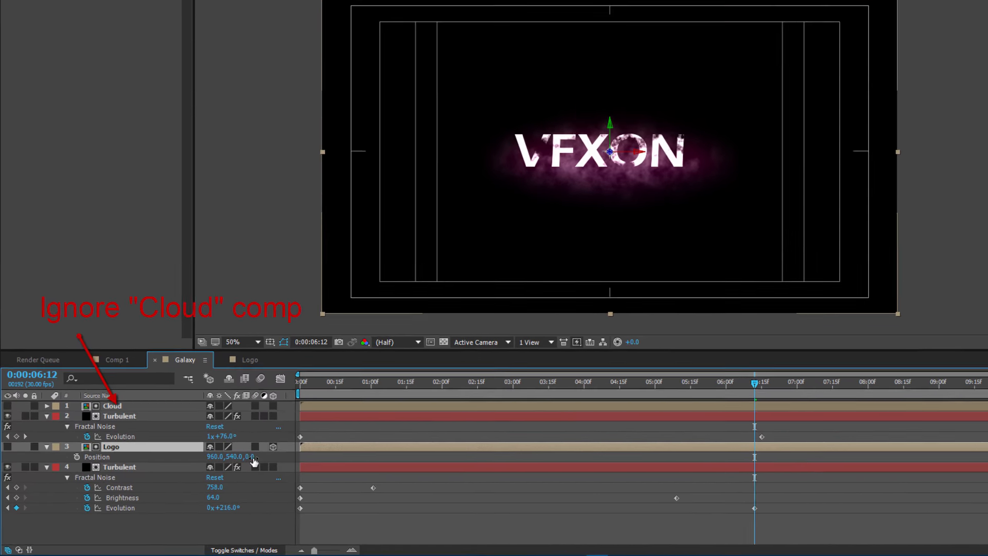
click(252, 457)
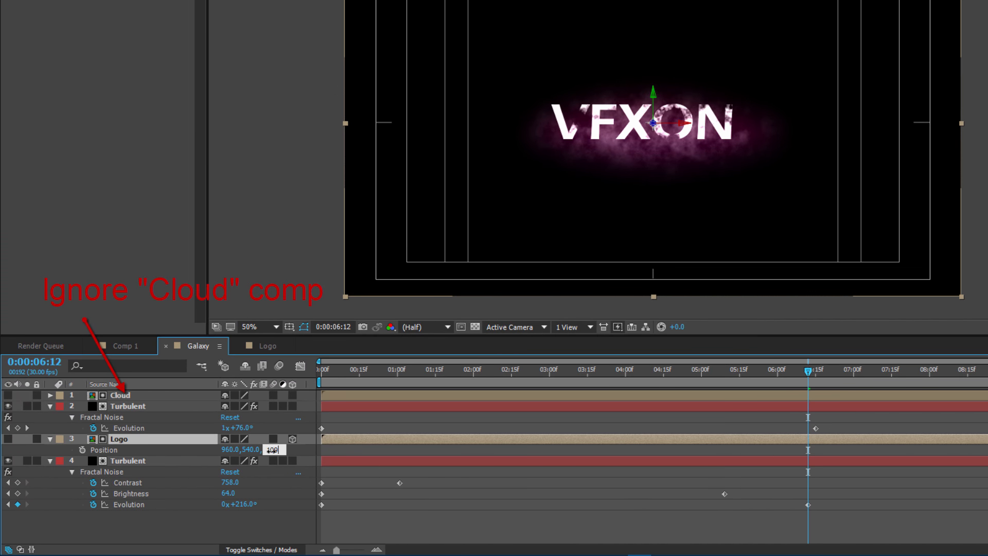
click(264, 526)
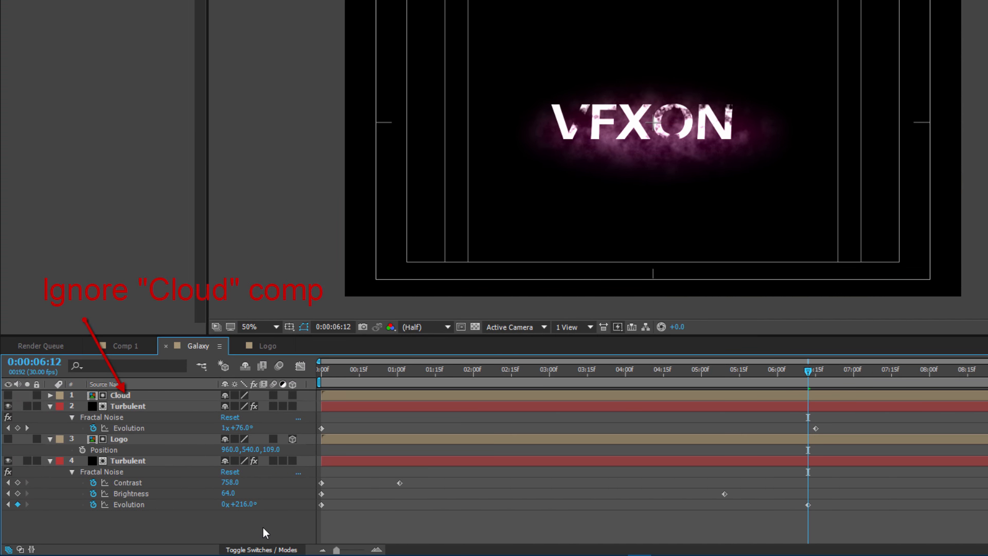
Adjust the Logo layer's X position, trying 1047 first, until VFXON is centred over the cloud.
click(232, 450)
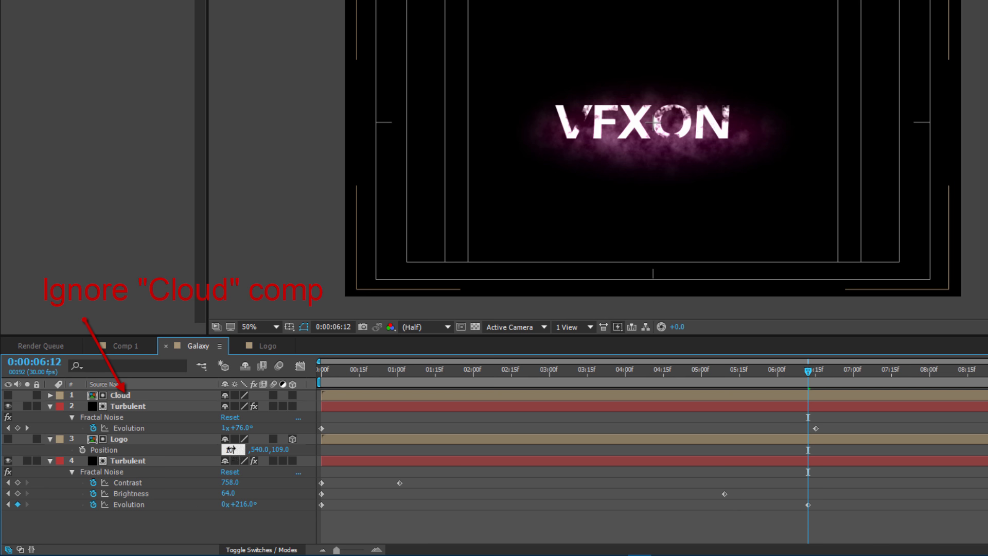
text(1047)
key(Return)
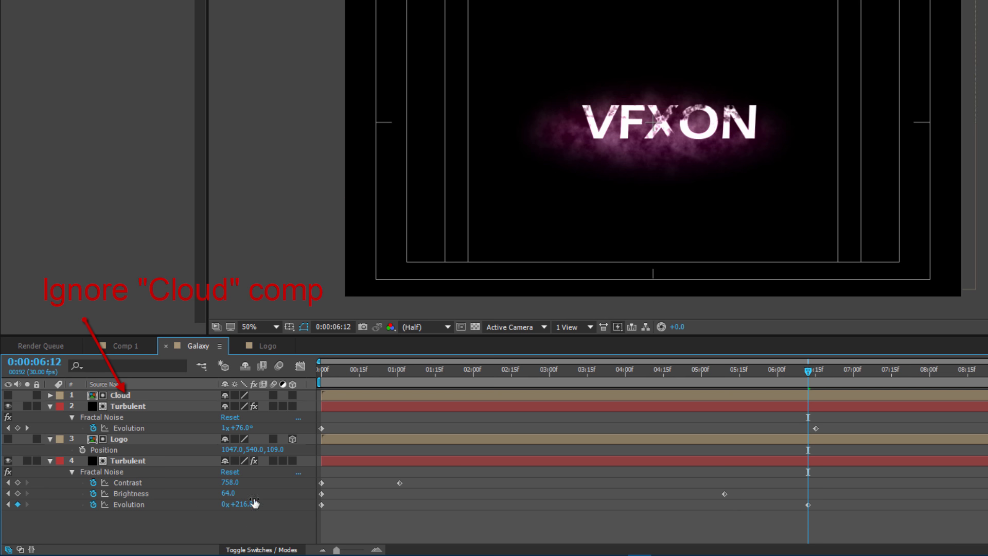
drag(229, 449, 196, 446)
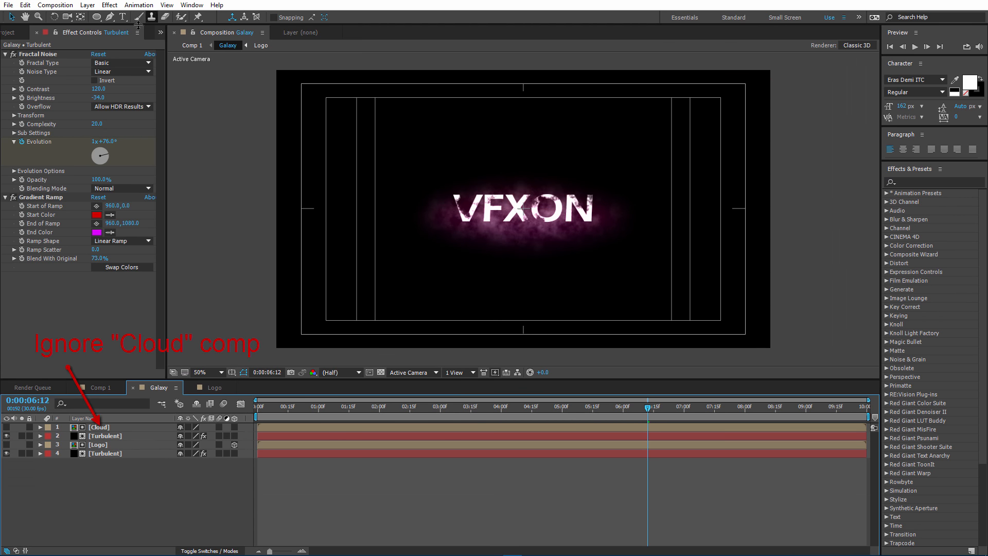
Draw a small yellow ellipse on a new shape layer just below the letter F of VFXON.
click(96, 17)
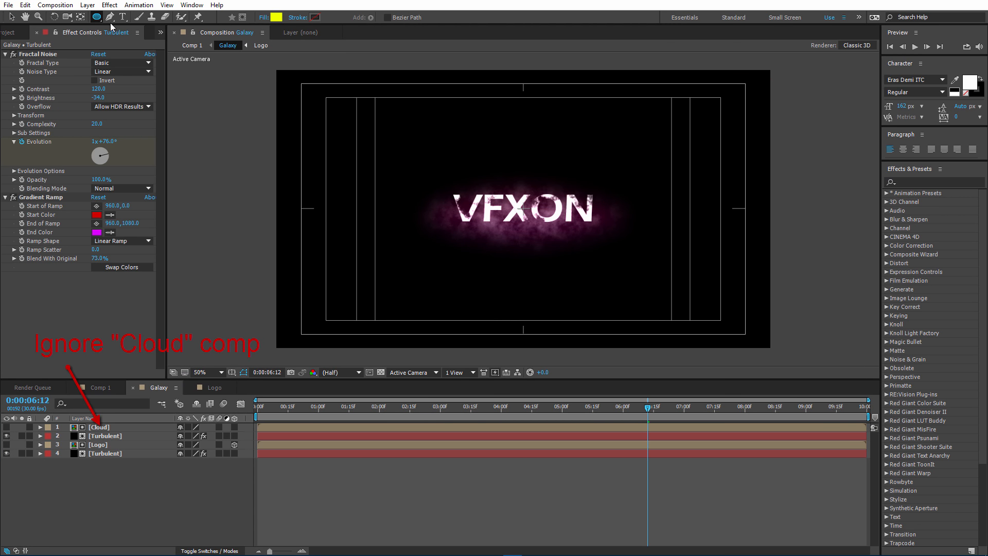
drag(496, 223, 500, 227)
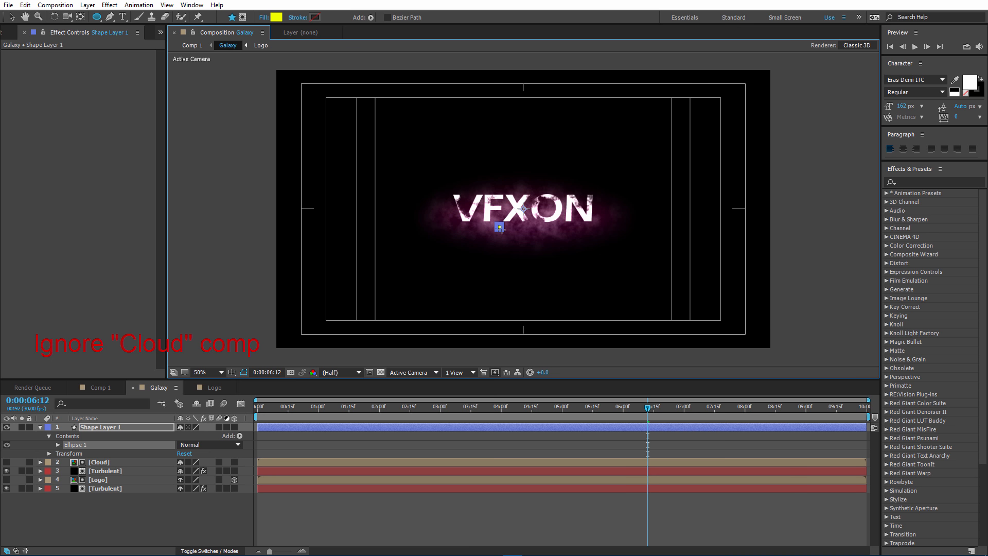
key(period)
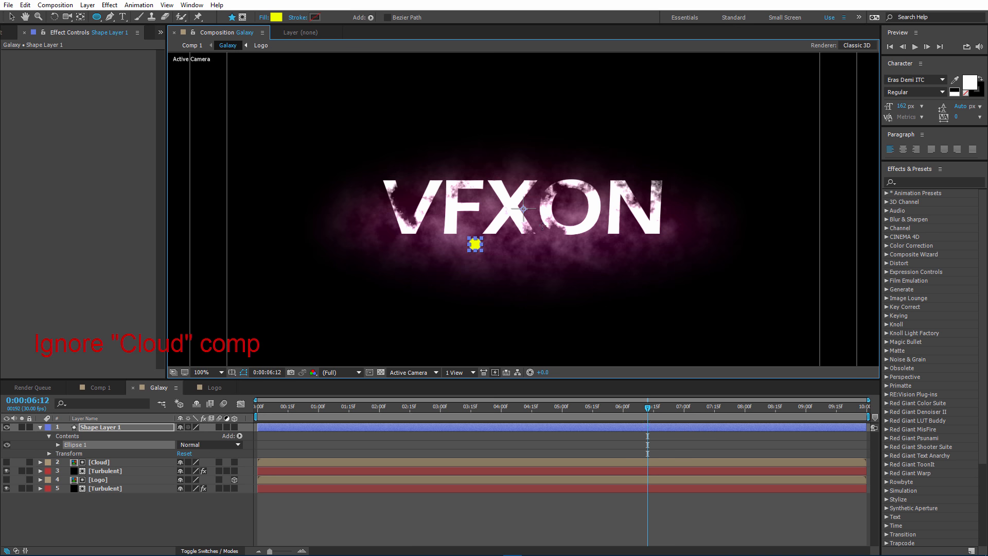
Apply Gaussian Blur to the ellipse's shape layer and place the layer between the upper Turbulent layer and the Logo layer.
click(923, 182)
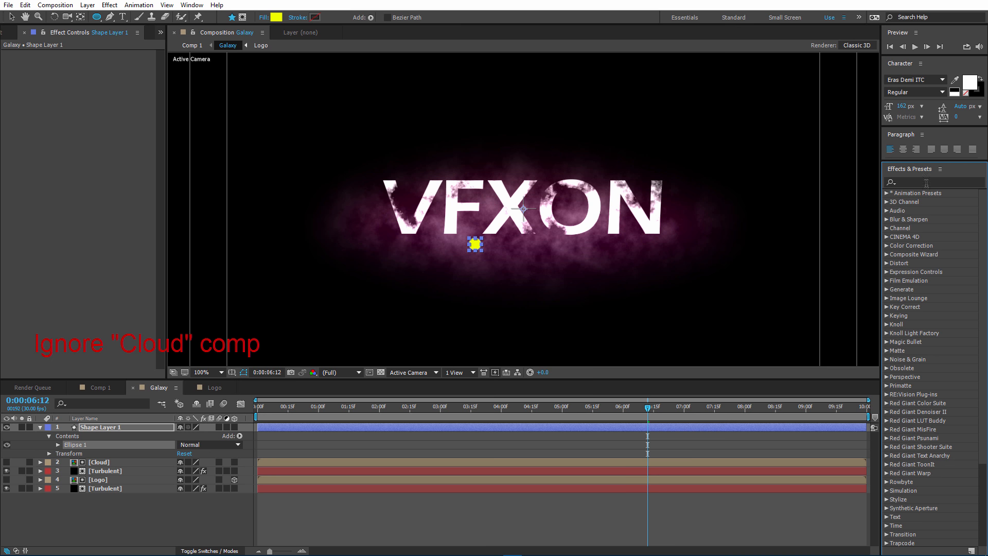
text(blu)
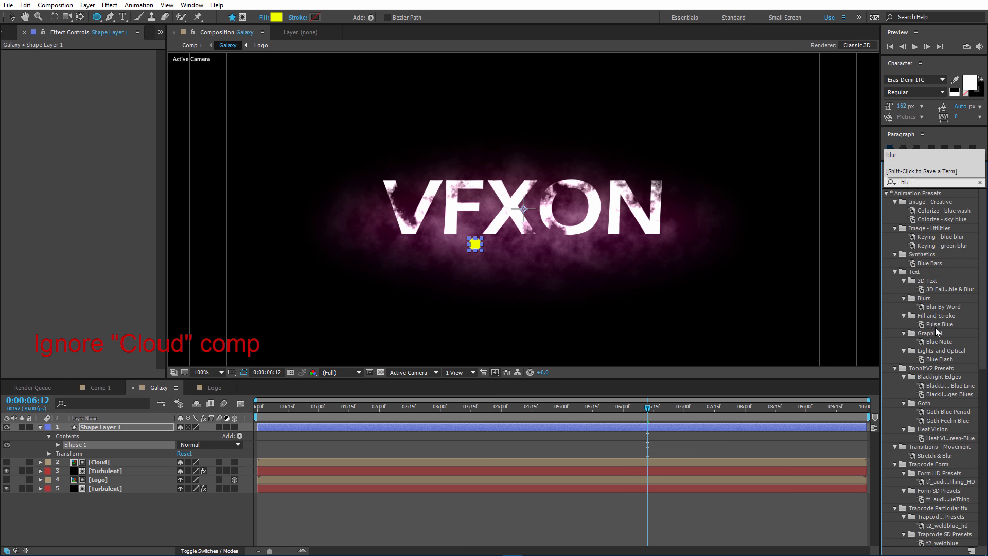
text(r)
drag(926, 394, 128, 486)
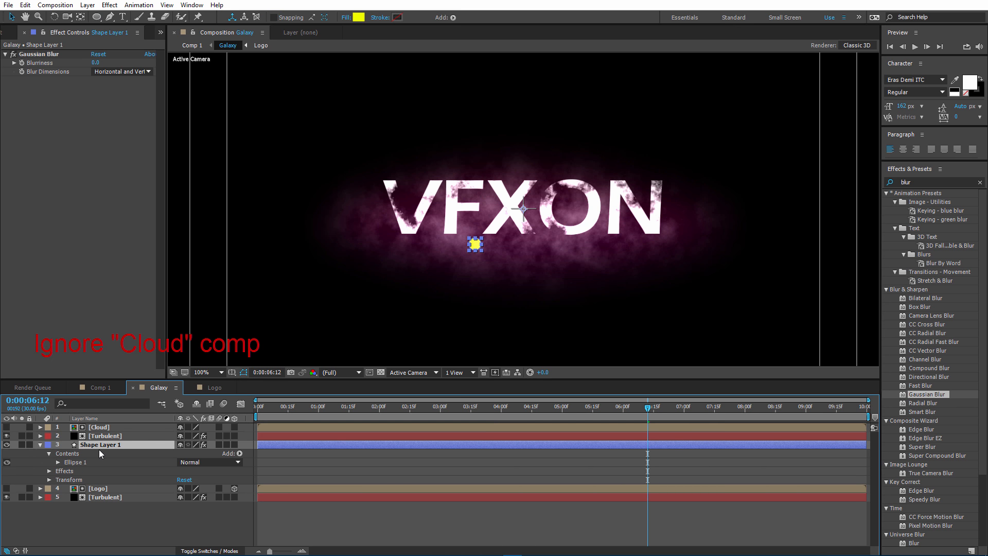
Rename the ellipse's shape layer to star.
key(Return)
text(star)
click(113, 508)
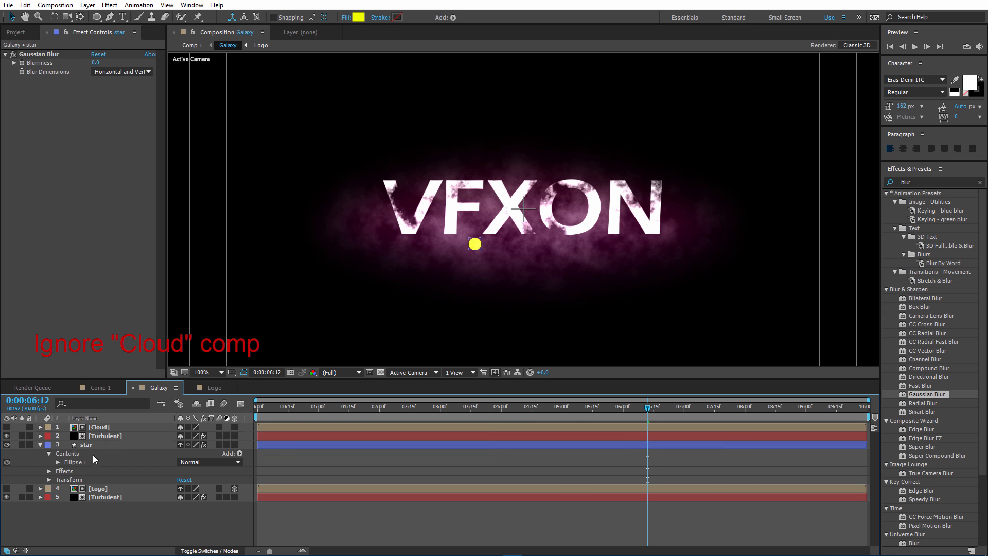
Set the star layer's Gaussian Blur blurriness to 14.
click(92, 444)
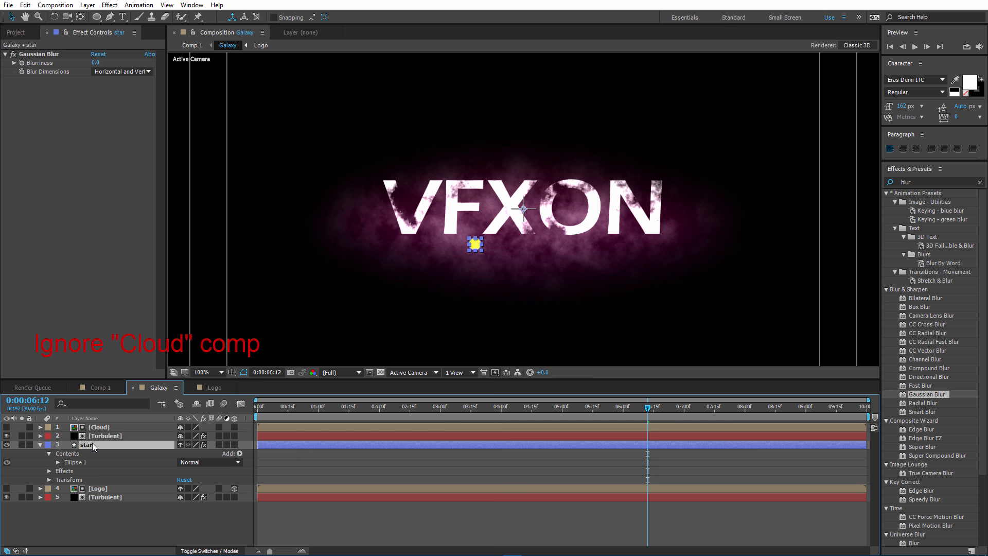
click(95, 63)
text(1)
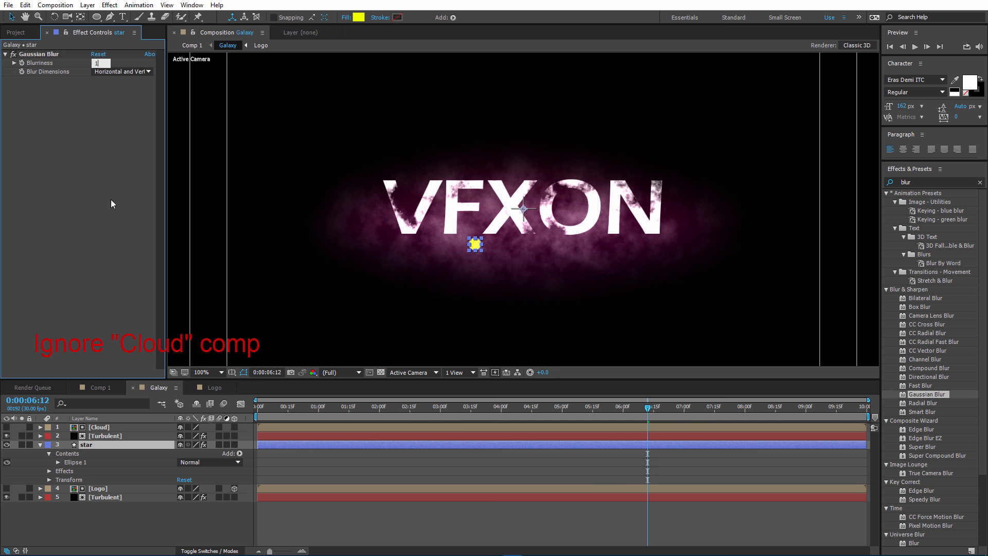
text(4)
key(Return)
scroll(340, 228, down, 1)
click(243, 177)
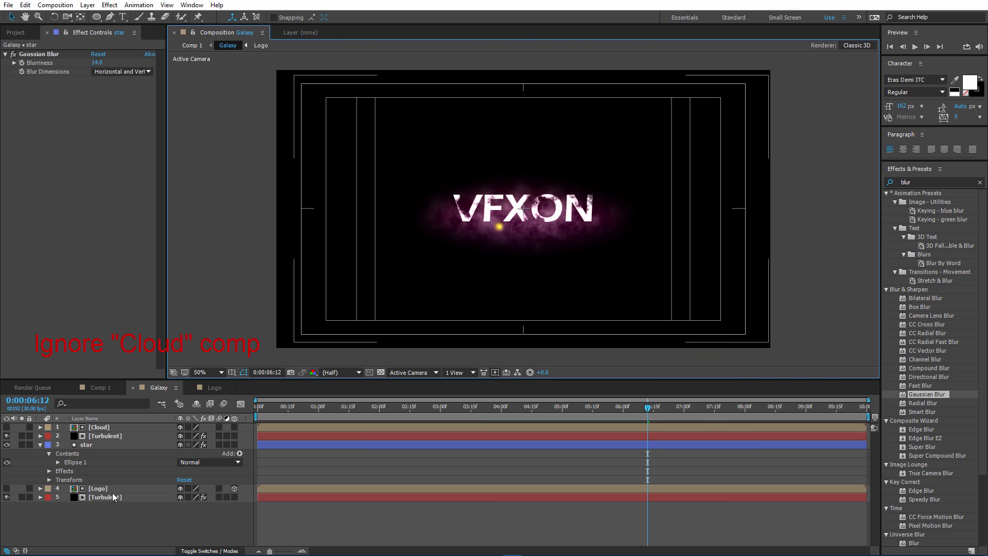
Add the expression wiggle(60,1) to the star layer's Opacity.
click(51, 479)
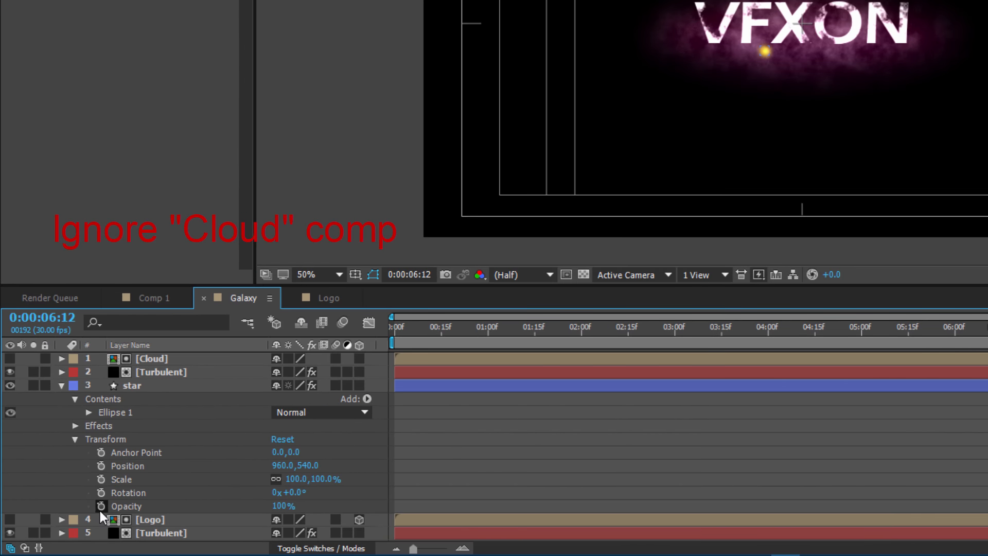
alt+click(101, 508)
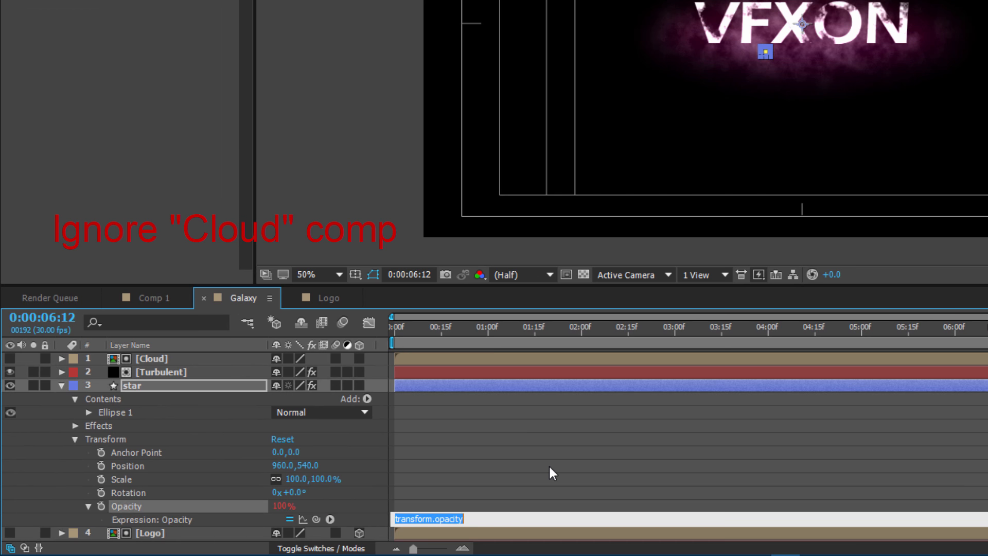
text(wiggle()
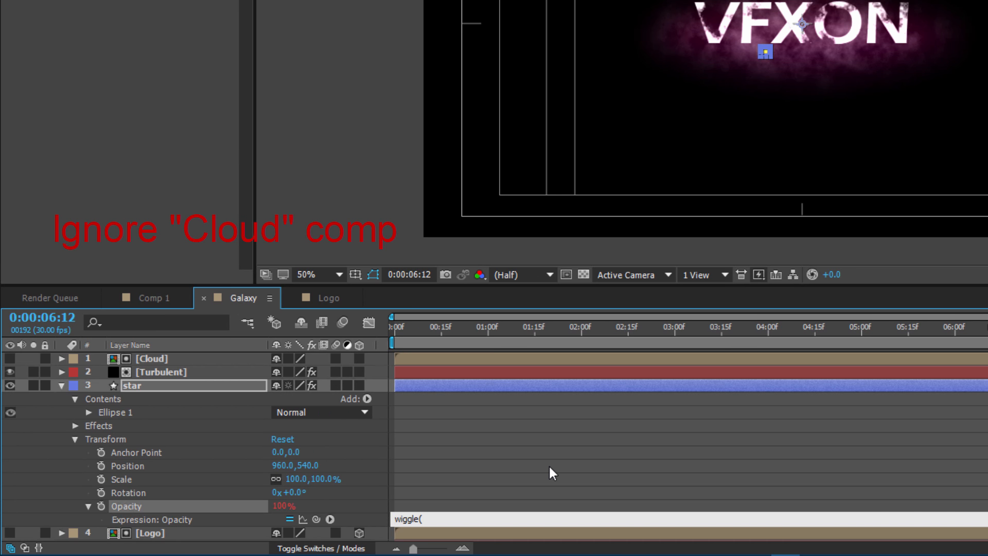
text(60,1))
click(549, 464)
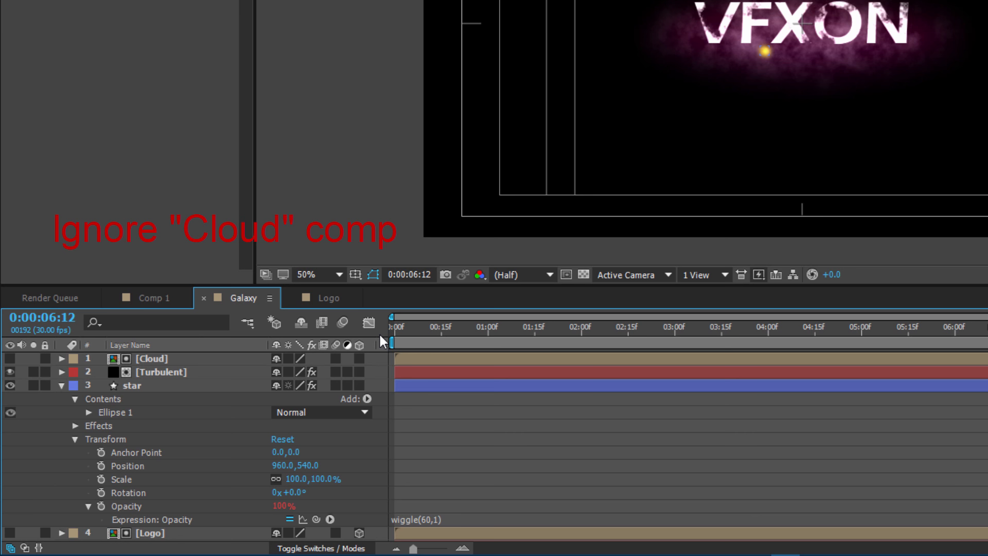
Change the star layer's Opacity expression to wiggle(1,60).
key(Home)
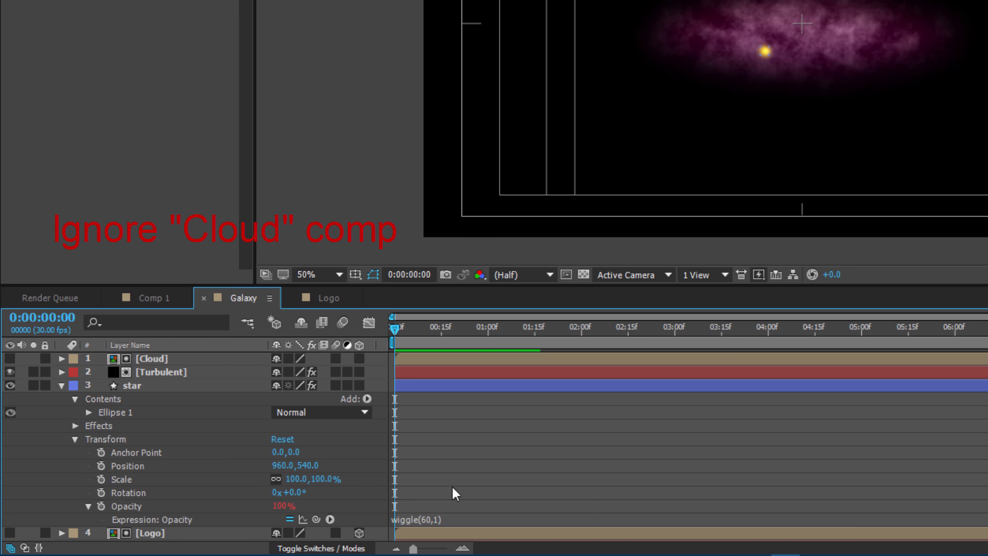
click(442, 518)
click(449, 519)
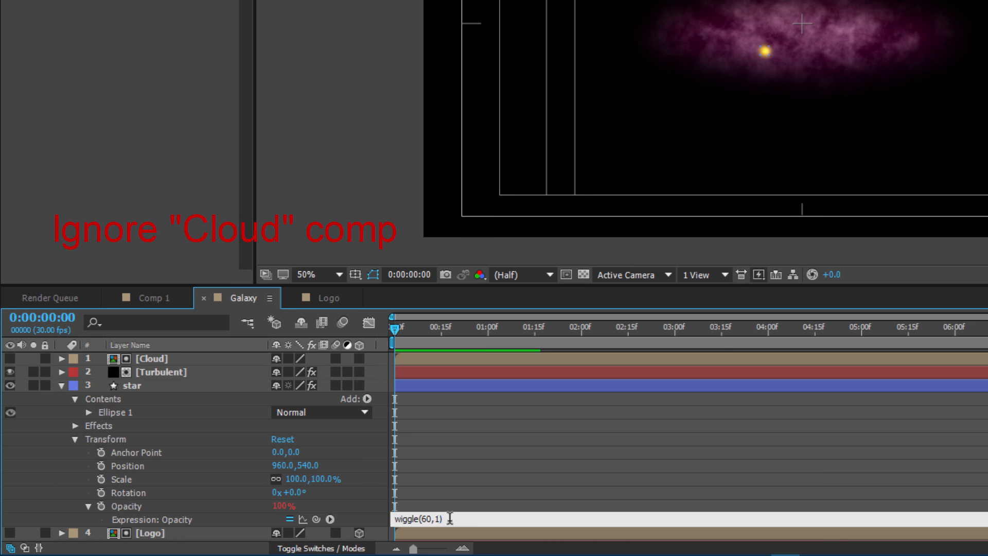
key(BackSpace)
key(BackSpace)
key(BackSpace)
key(BackSpace)
text(60)
click(449, 506)
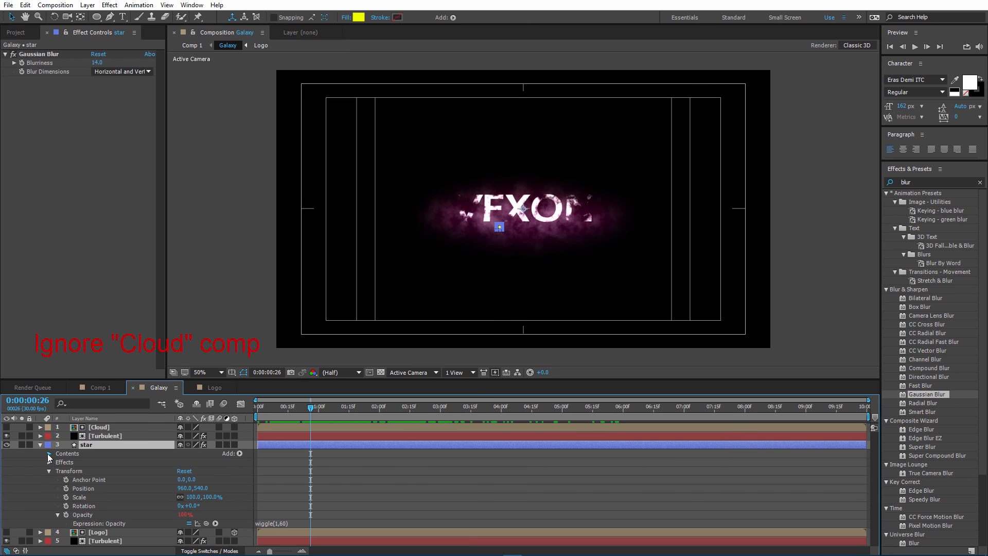
Set the size of Ellipse Path 1 in the star layer to 22 by 22.
click(49, 453)
click(54, 462)
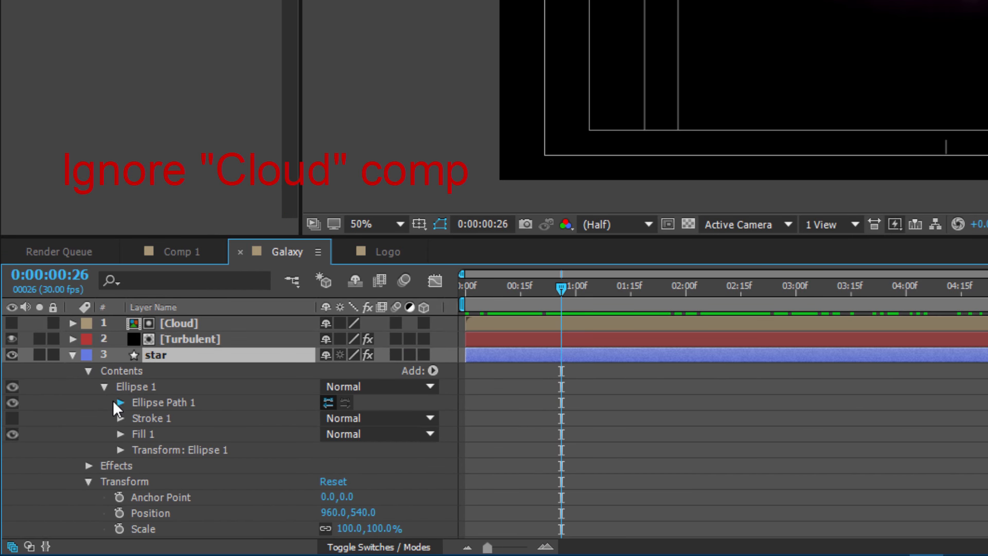
click(119, 401)
click(376, 418)
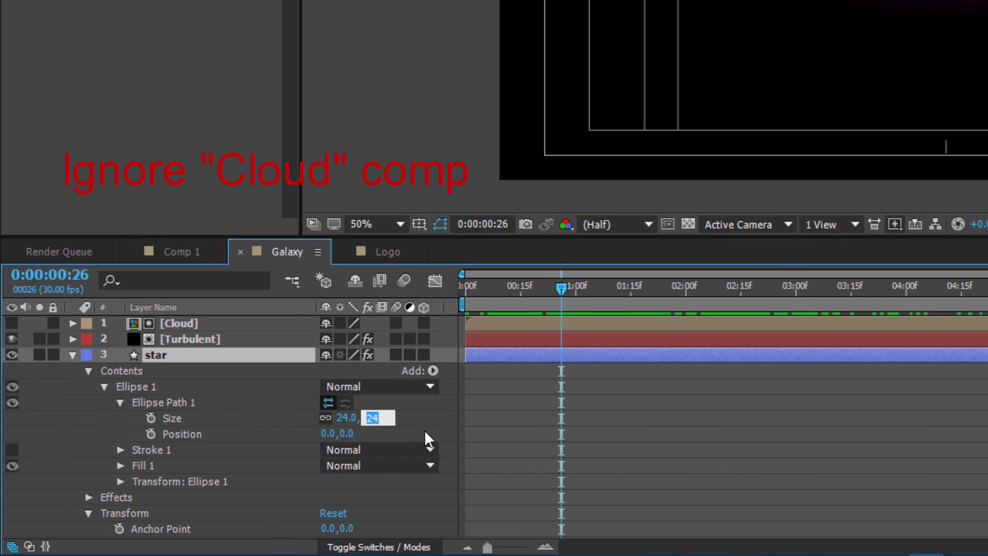
text(22)
key(Return)
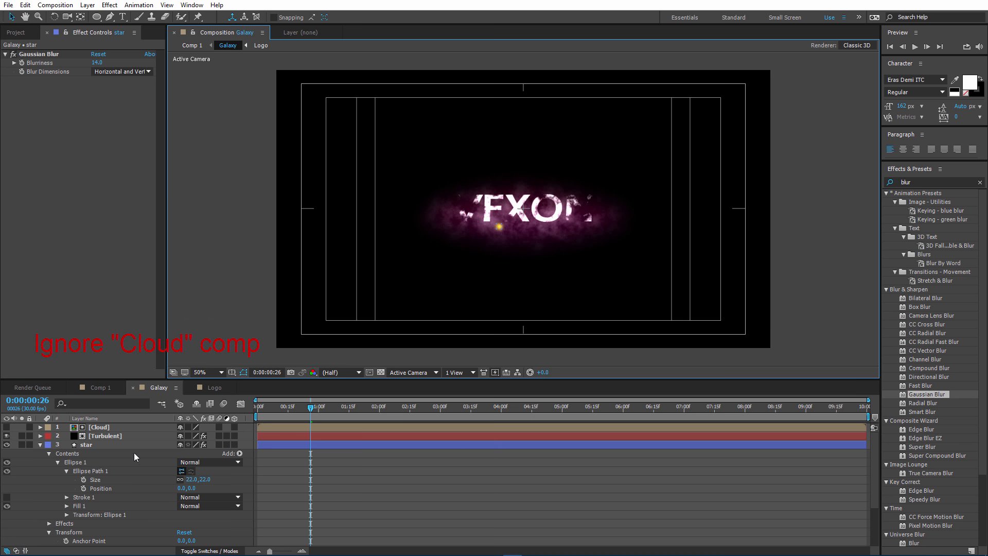
Set the star layer's fill colour to pink FF0090.
click(122, 445)
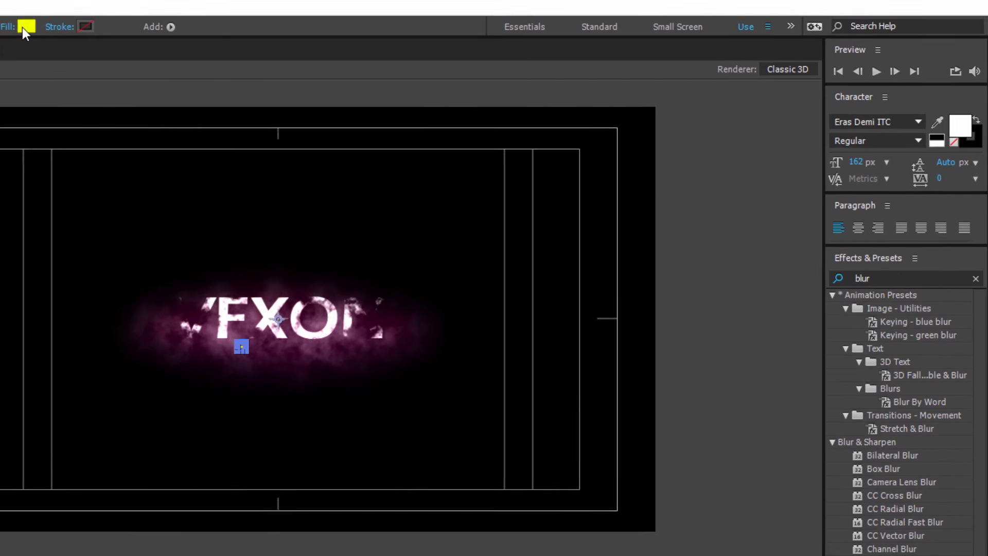
click(356, 17)
text(FF0090)
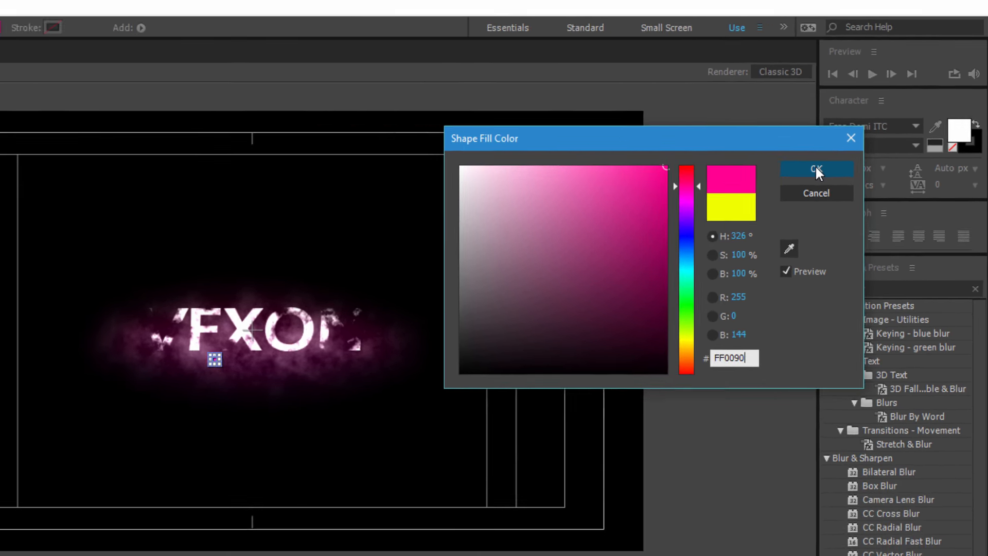
Confirm the star shape's fill color as FF0090 and set the star layer's scale to 86.3%.
click(789, 195)
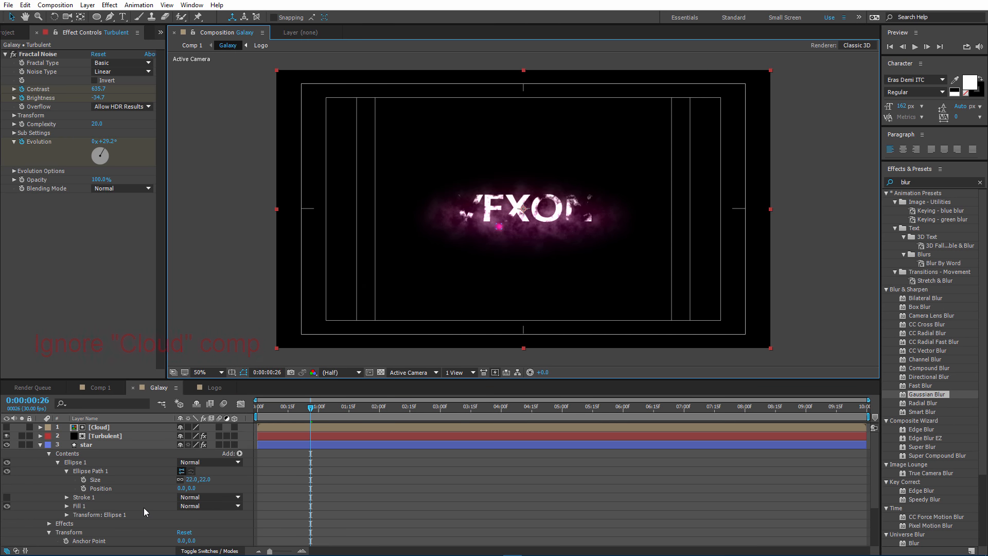
scroll(143, 507, down, 2)
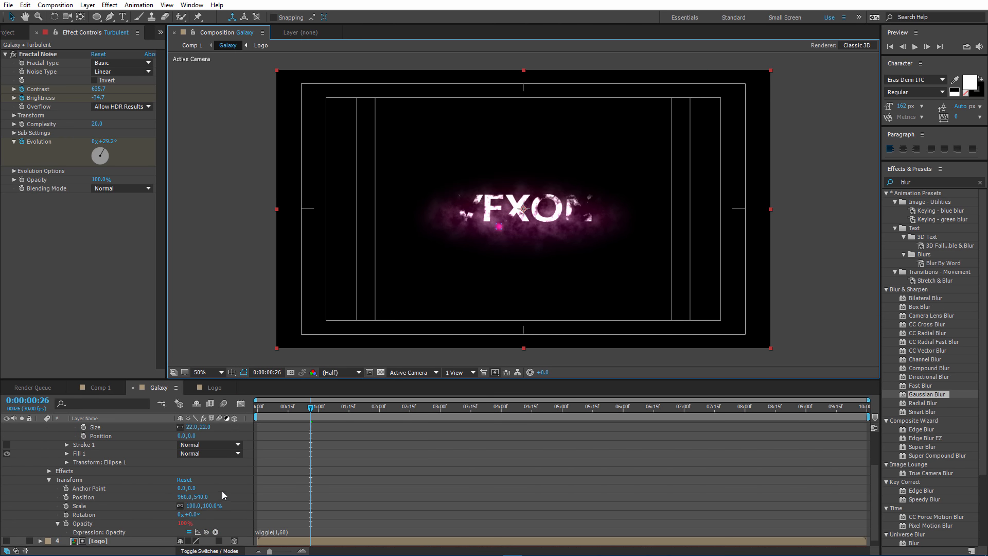
drag(192, 508, 191, 508)
click(191, 506)
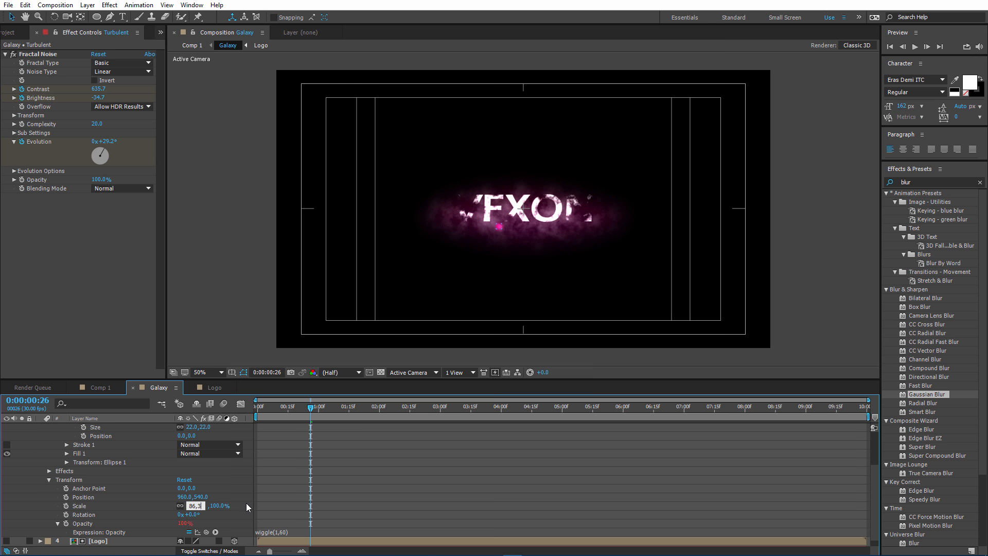
text(86,3)
key(Return)
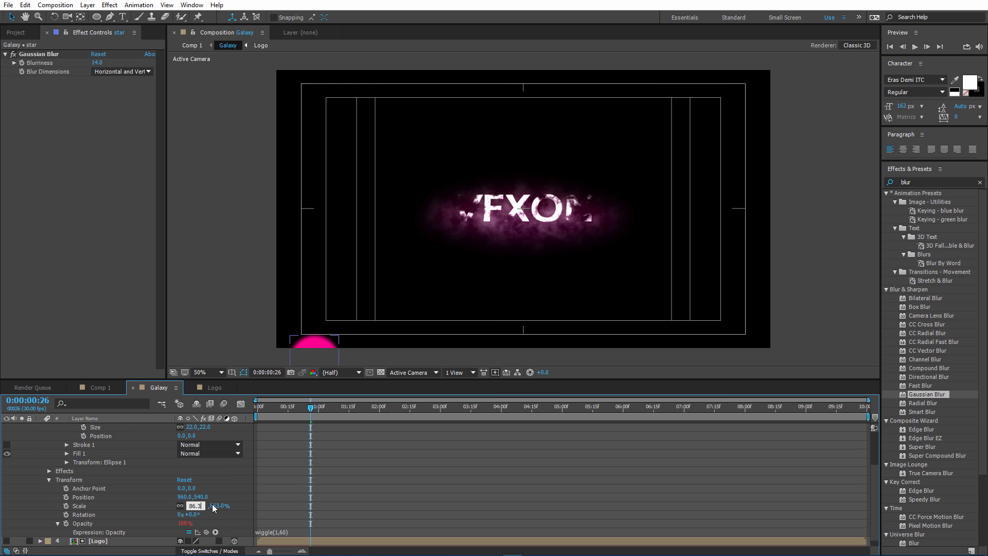
click(241, 508)
Reposition the scaled-down star so it sits just below the letter O of the logo.
mouse_move(181, 497)
mouse_down()
mouse_move(234, 495)
mouse_move(184, 499)
mouse_up()
click(223, 497)
click(244, 349)
scroll(96, 457, up, 3)
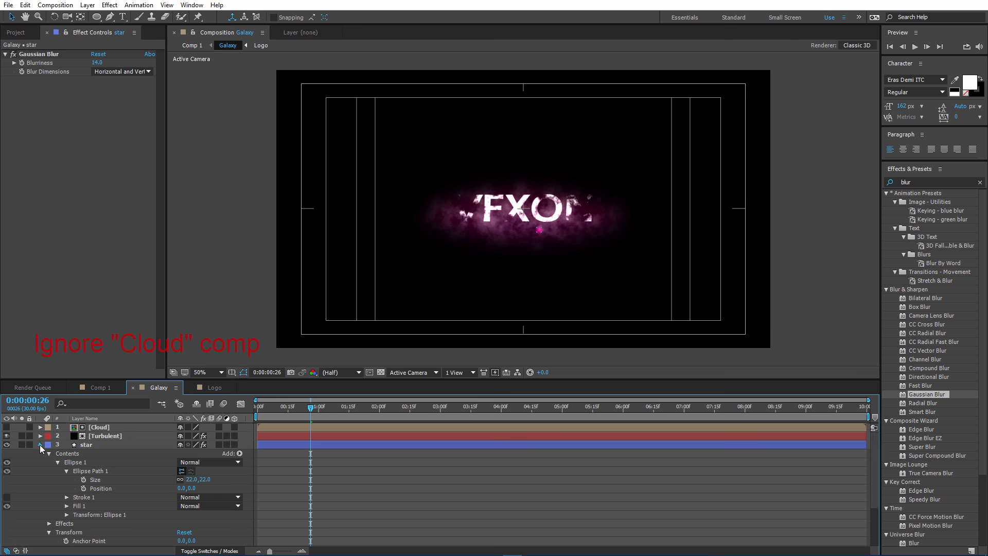
Duplicate the star layer as star 2 and change the copy's fill color to blue.
click(40, 444)
click(96, 445)
key(ctrl+d)
click(358, 18)
click(798, 157)
click(877, 106)
Set the horizontal position of star 2 to 1098.
click(40, 444)
click(49, 471)
click(184, 488)
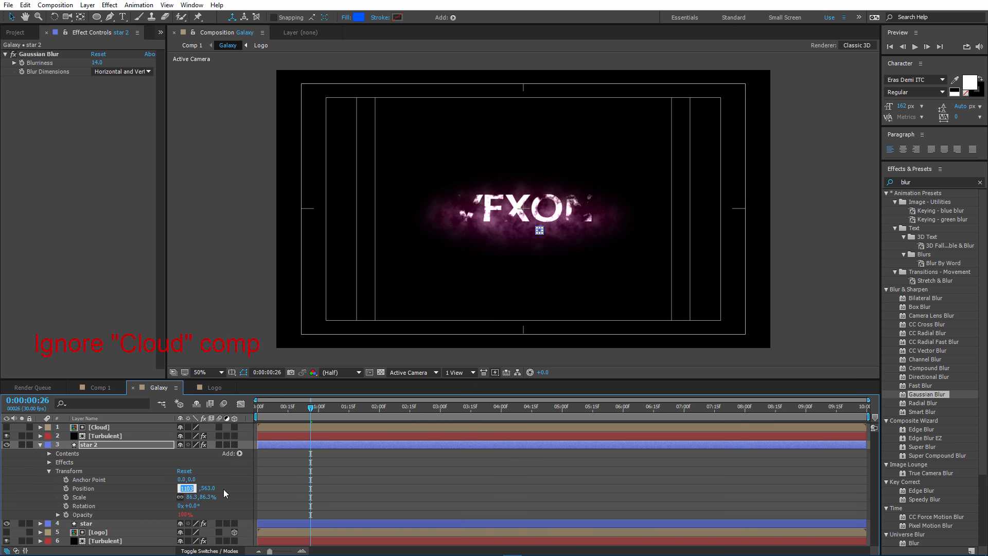
text(1098)
click(235, 350)
Duplicate star 2 as star 3 and change the copy's fill color to purple.
click(89, 445)
key(ctrl+d)
click(40, 453)
click(360, 17)
click(878, 106)
Set the position of star 3 to 1101, 570.
key(p)
click(186, 453)
text(1101)
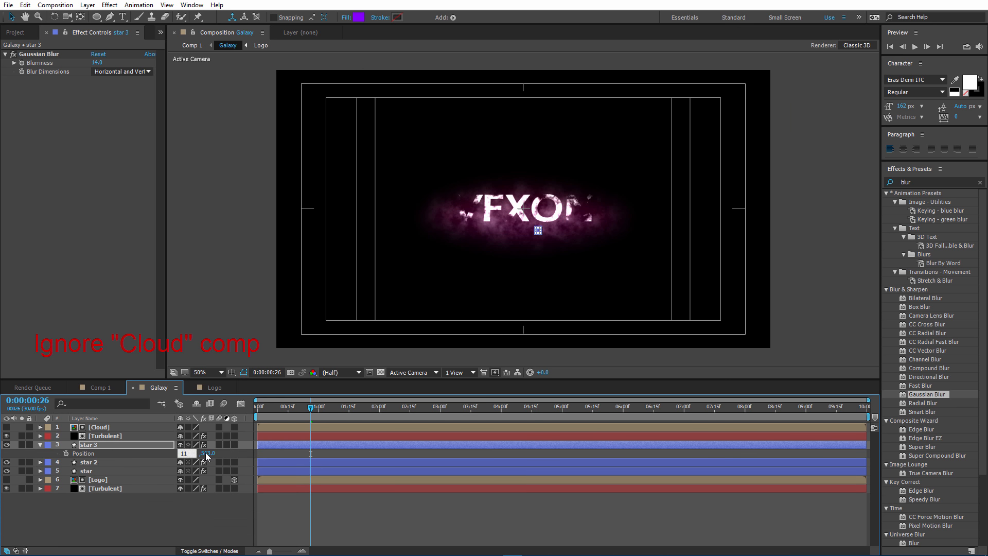
click(89, 444)
scroll(538, 232, up, 2)
scroll(523, 232, down, 2)
click(247, 231)
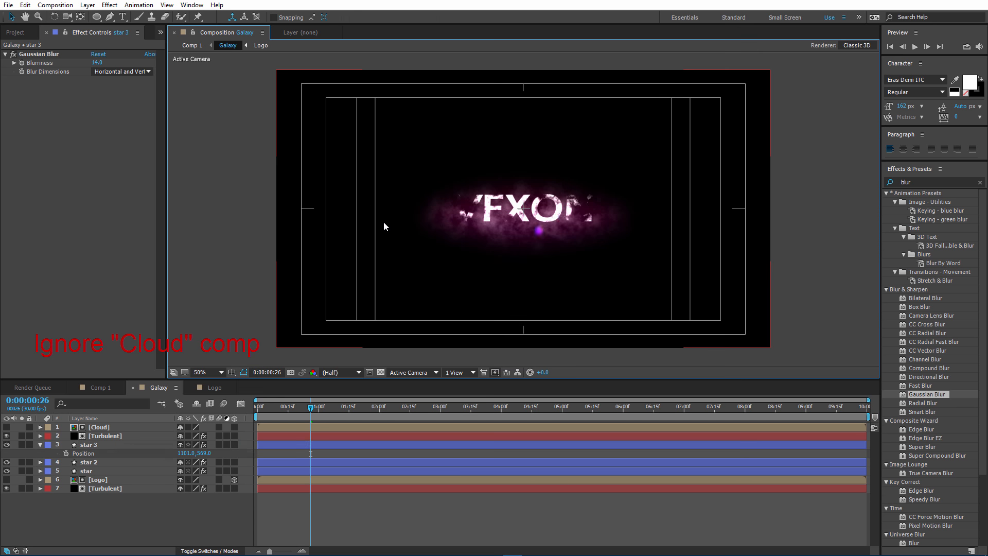
click(204, 453)
text(570)
click(228, 292)
Duplicate star 3 as star 4, give the copy a blue fill and show its position.
click(88, 444)
key(ctrl+d)
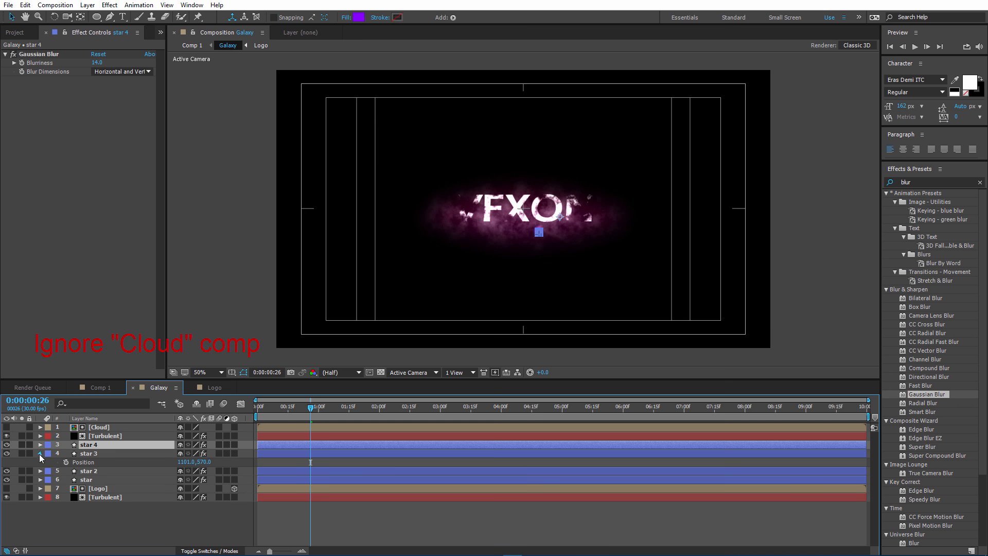
click(41, 453)
key(p)
scroll(523, 232, up, 2)
scroll(523, 232, down, 2)
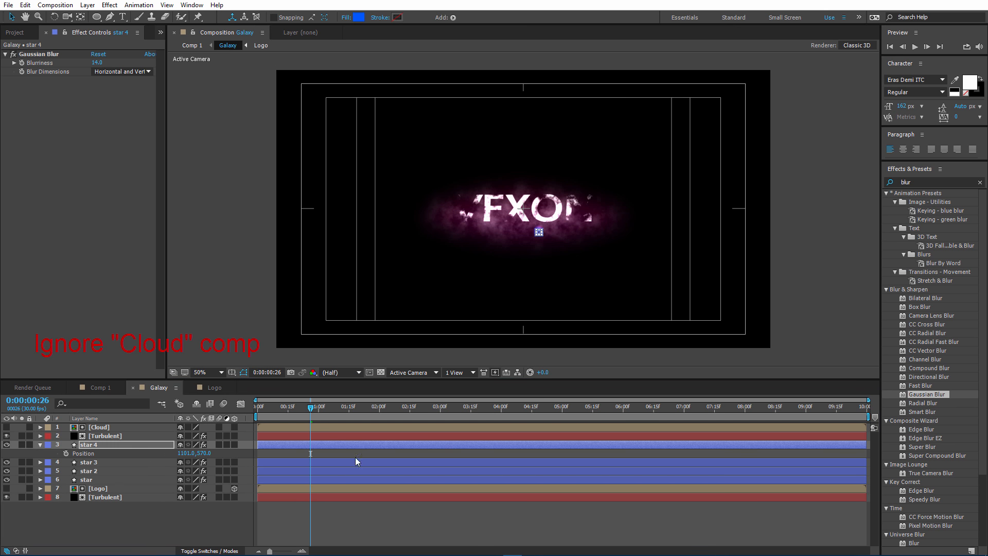
Move star 4 across to the logo's beginning, at position 853, 523.
click(186, 453)
text(850)
key(Return)
drag(201, 453, 240, 454)
Duplicate star 4 as star 5 and change the copy's fill color.
click(88, 444)
key(ctrl+d)
click(40, 454)
click(358, 17)
Move star 5 beside the start of the logo text, to position 762, 473.
key(p)
click(184, 453)
text(620)
key(Return)
mouse_move(202, 453)
mouse_down()
mouse_move(167, 454)
mouse_move(196, 454)
mouse_up()
click(232, 289)
Duplicate star 5 as star 6 and change the copy's fill color to yellow.
click(88, 445)
key(ctrl+d)
click(359, 18)
click(879, 106)
Duplicate star 4 as star 7 and give the copy the same pink fill as the original star layer.
click(88, 471)
key(ctrl+d)
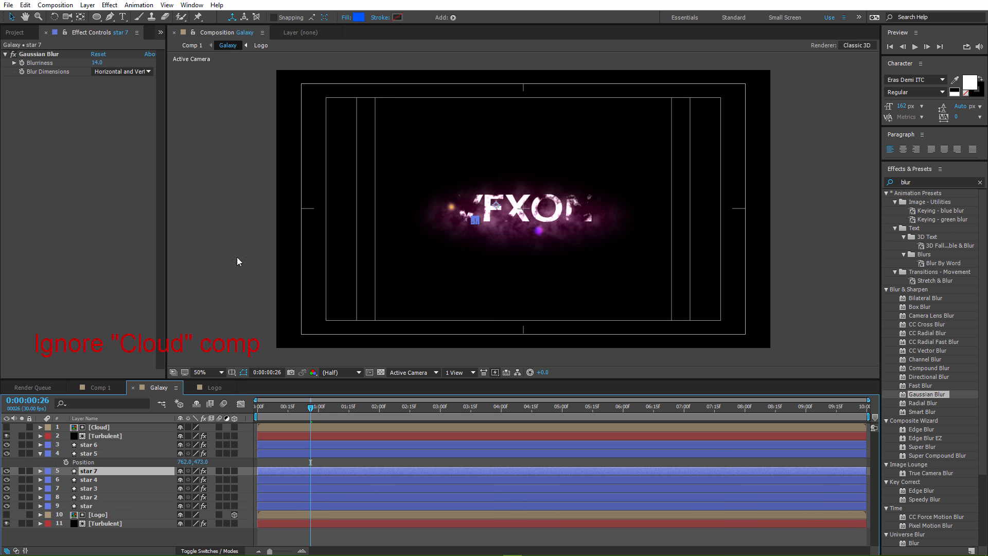
click(86, 506)
click(359, 18)
click(883, 109)
click(89, 471)
click(359, 17)
click(879, 106)
Offset star 7 slightly from star 4, to position 849, 526.
click(88, 470)
key(p)
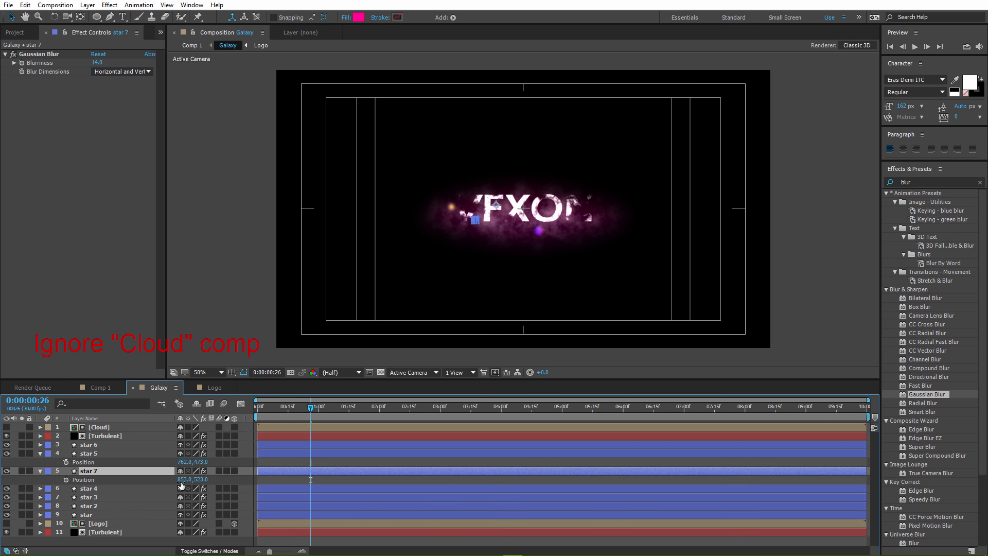
scroll(474, 221, up, 2)
mouse_move(183, 481)
mouse_down()
mouse_move(209, 481)
mouse_move(199, 481)
mouse_up()
scroll(214, 229, down, 2)
click(214, 229)
scroll(214, 229, up, 2)
drag(183, 480, 185, 481)
scroll(316, 250, down, 2)
click(184, 257)
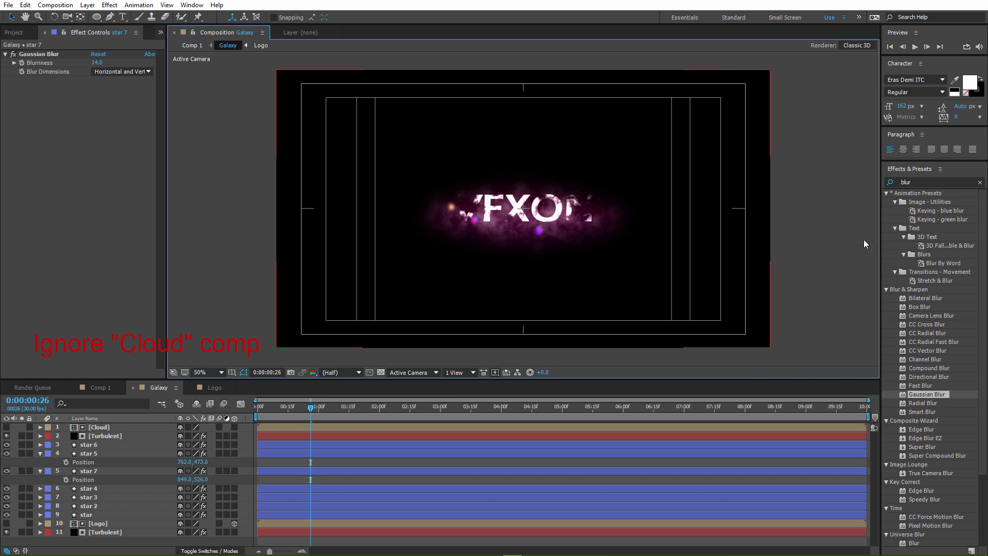
Search the effects for "glow" and apply the Stylize Glow effect to star 7.
click(905, 181)
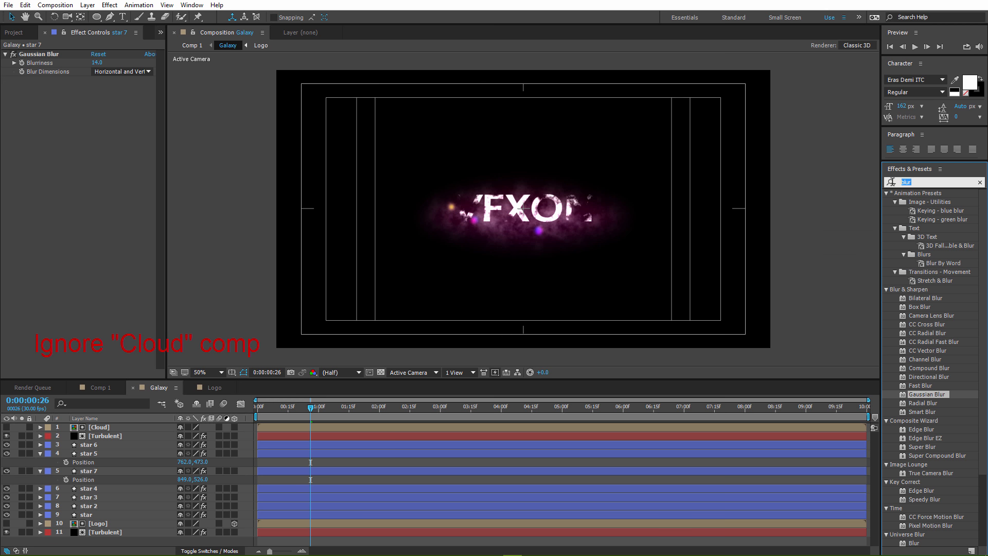
text(glow)
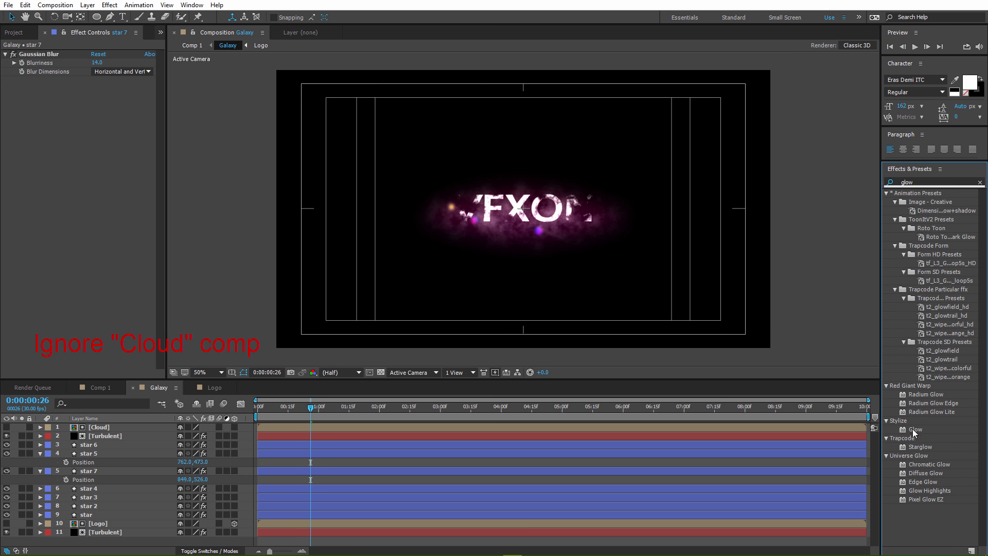
drag(914, 433, 105, 473)
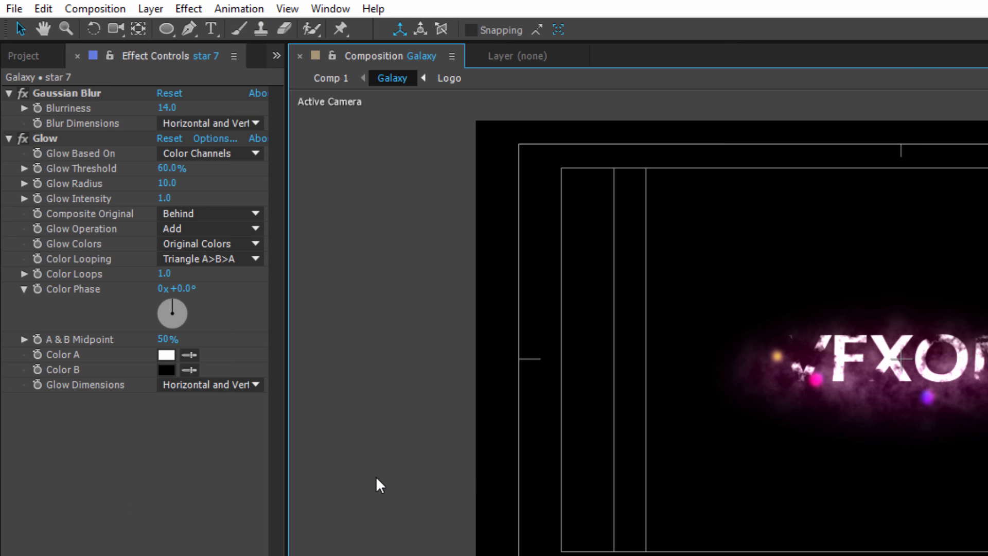
Set star 7's Glow Threshold to 8.2%, Glow Radius to 105 and Glow Intensity to 1.5.
click(166, 169)
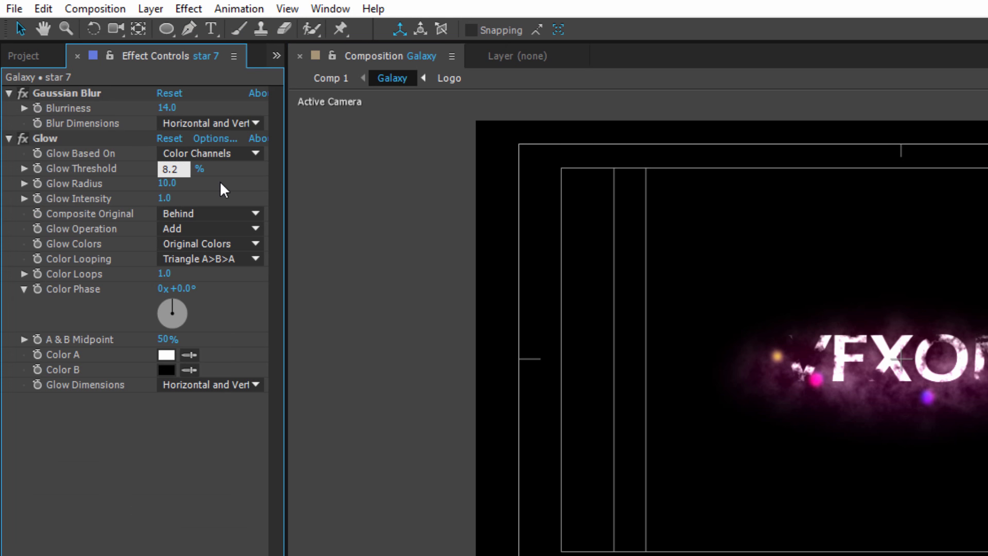
key(Return)
click(167, 184)
text(10)
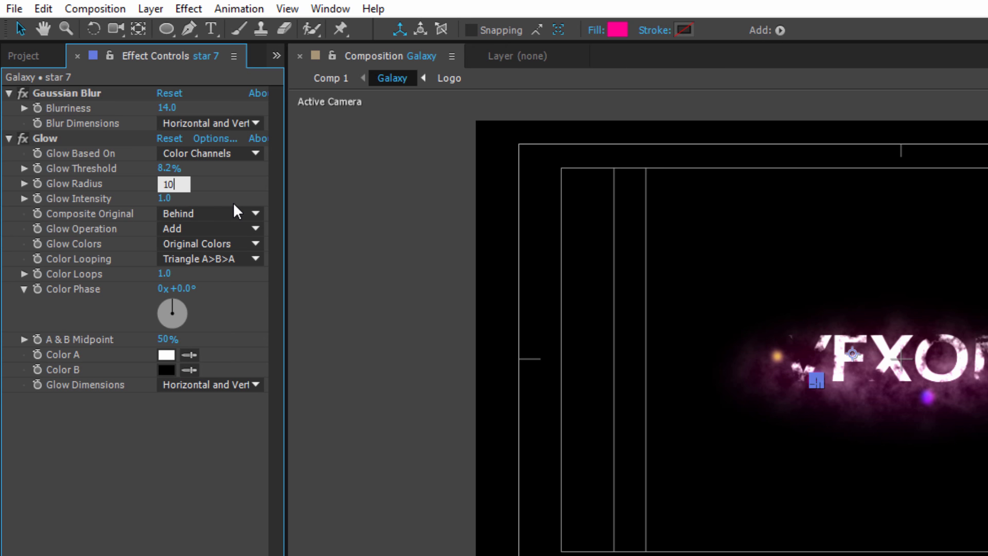
text(5)
key(Return)
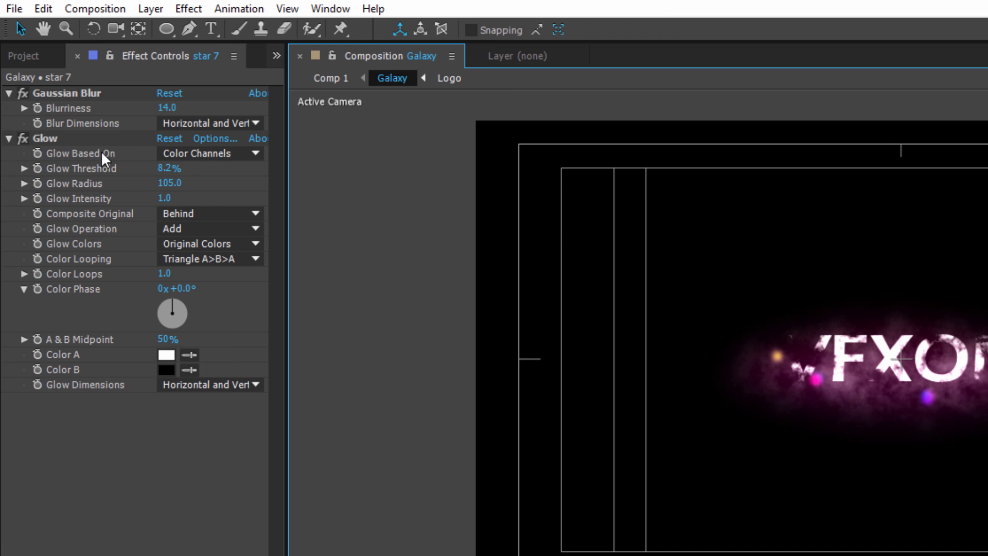
click(169, 198)
text(1.)
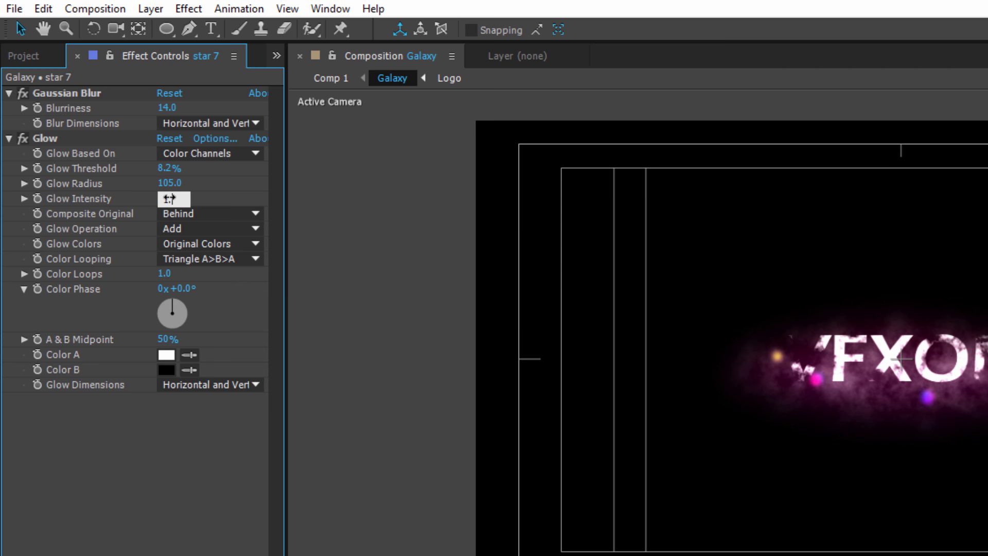
text(5)
key(Return)
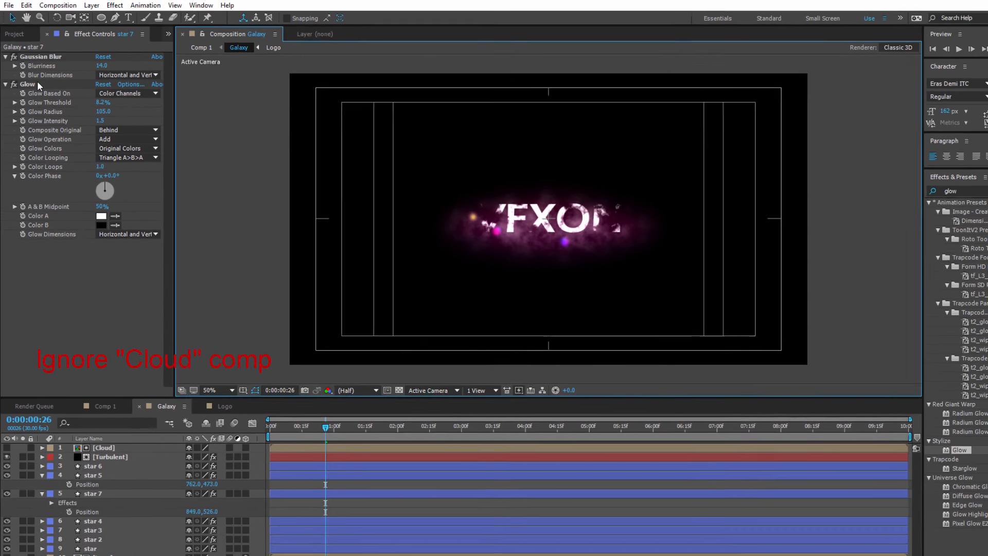
Copy the Glow effect from star 7 onto star 4.
click(56, 137)
key(Delete)
key(ctrl+z)
click(446, 249)
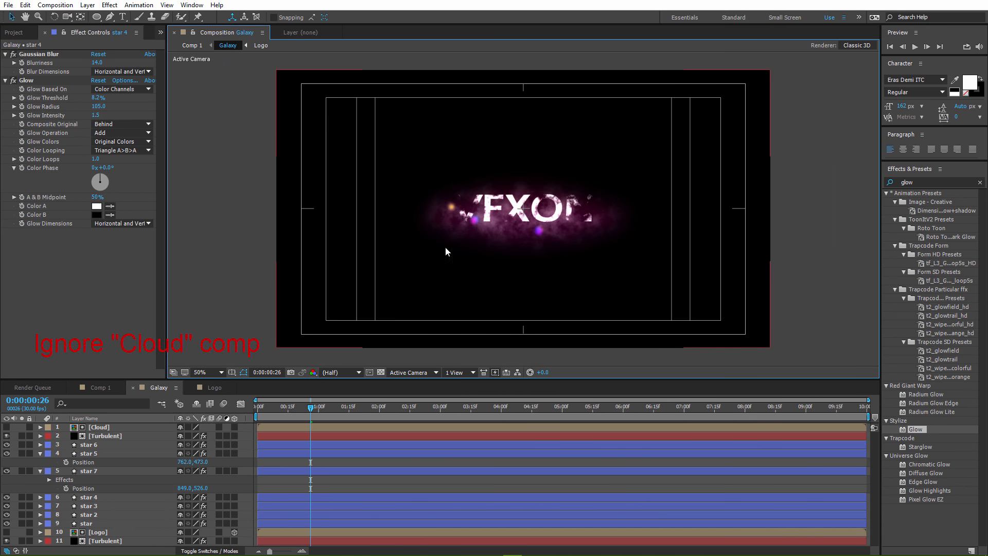
click(89, 497)
click(201, 247)
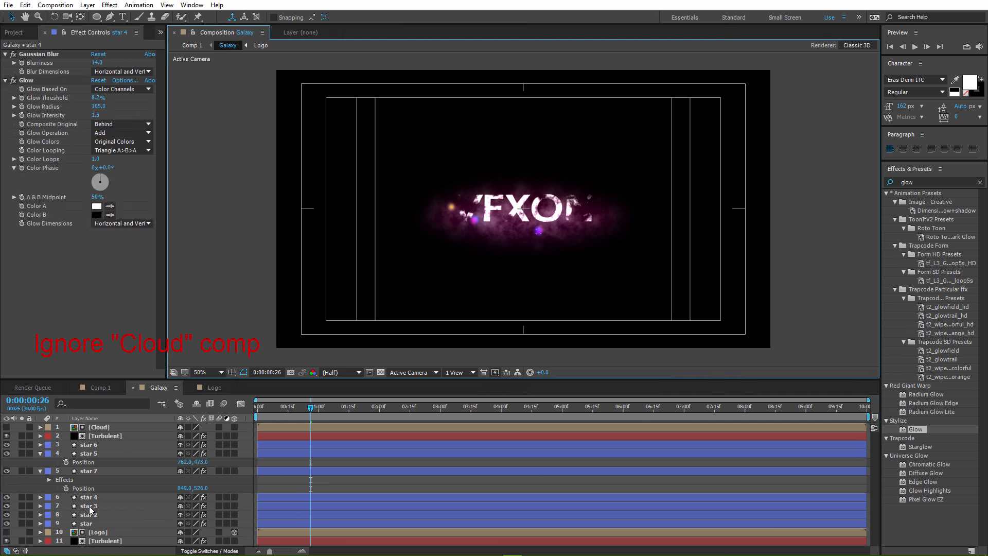
Paste the Glow effect onto star 3, star and star 5, and switch it off on star 3.
click(89, 505)
click(201, 246)
click(86, 523)
click(14, 80)
click(89, 506)
click(199, 163)
click(101, 451)
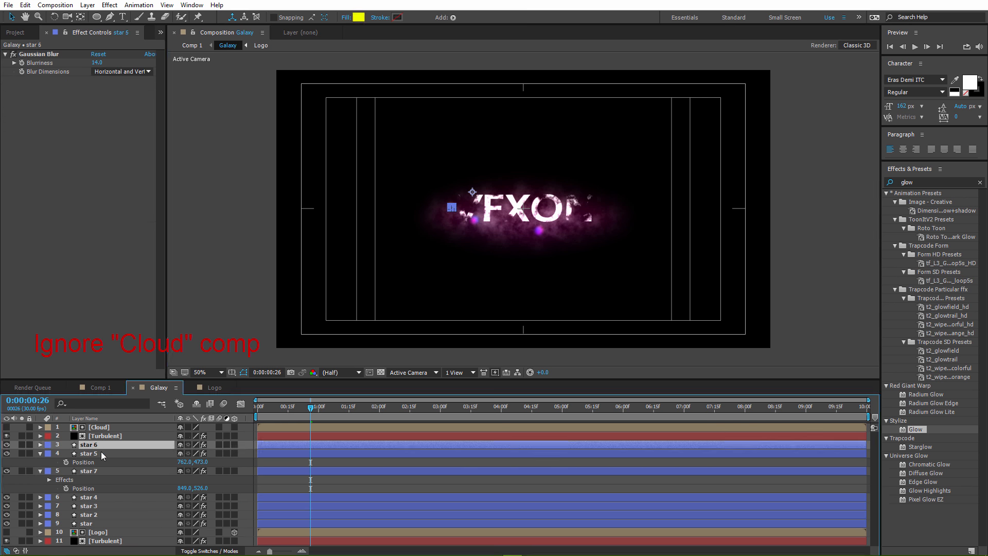
key(shift+e)
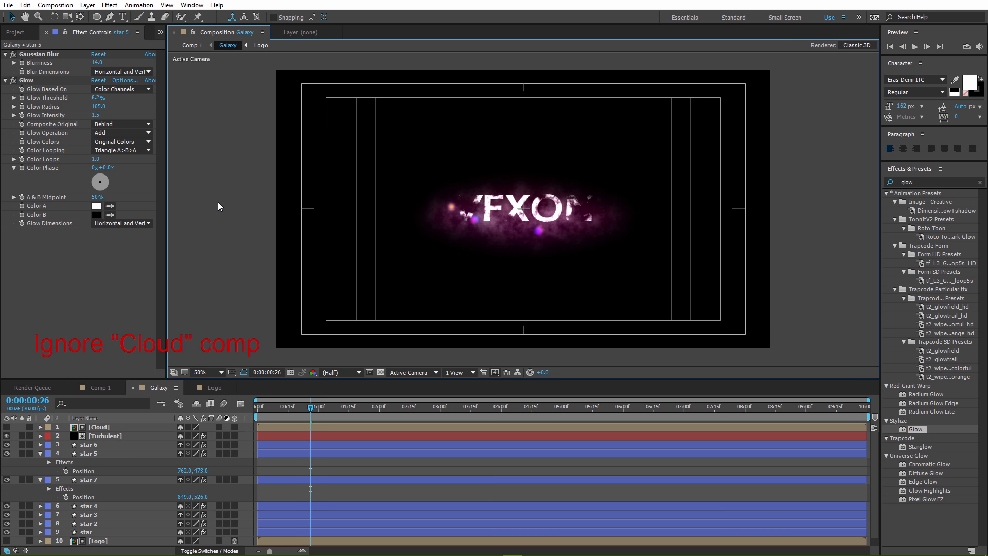
In Comp 1, set the blending mode of the Galaxy layer to Add.
click(97, 387)
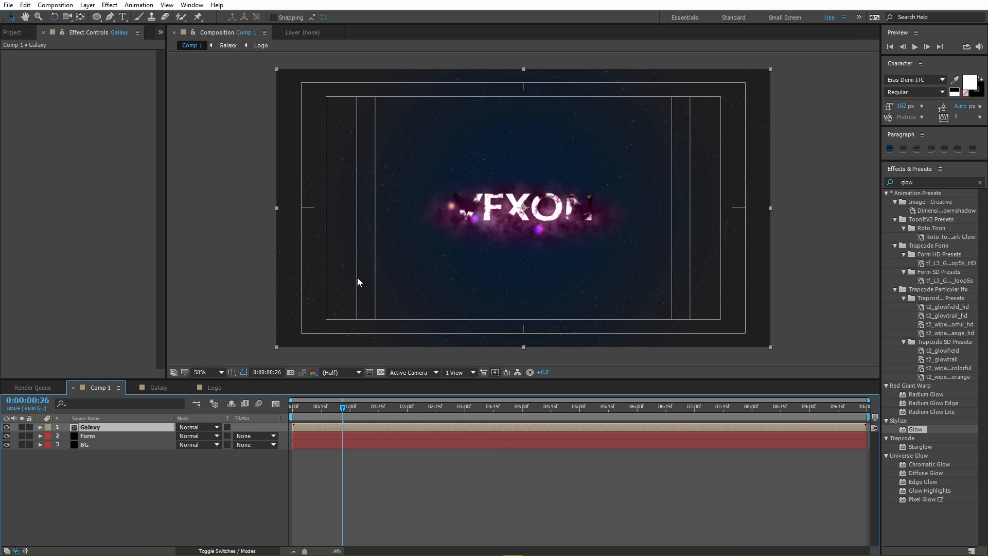
click(238, 292)
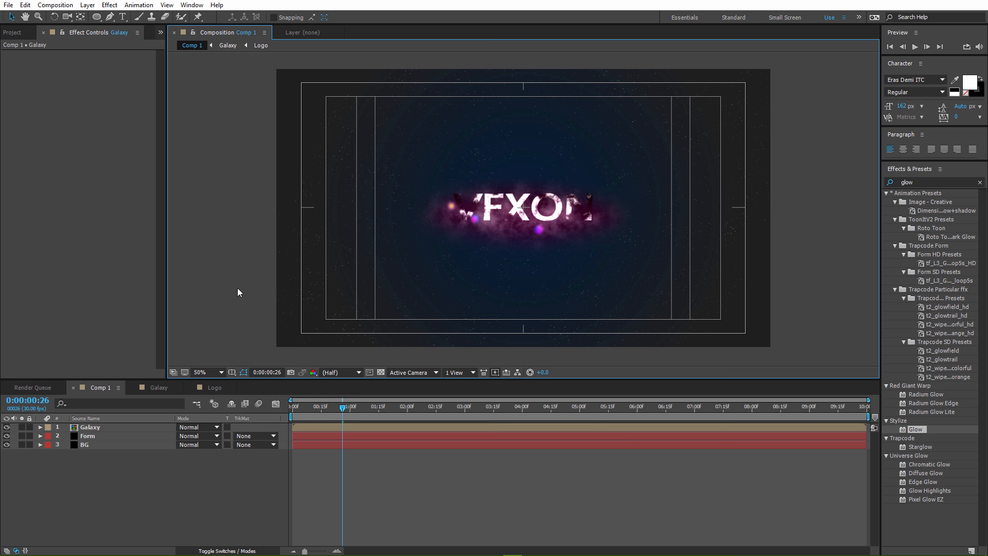
click(215, 428)
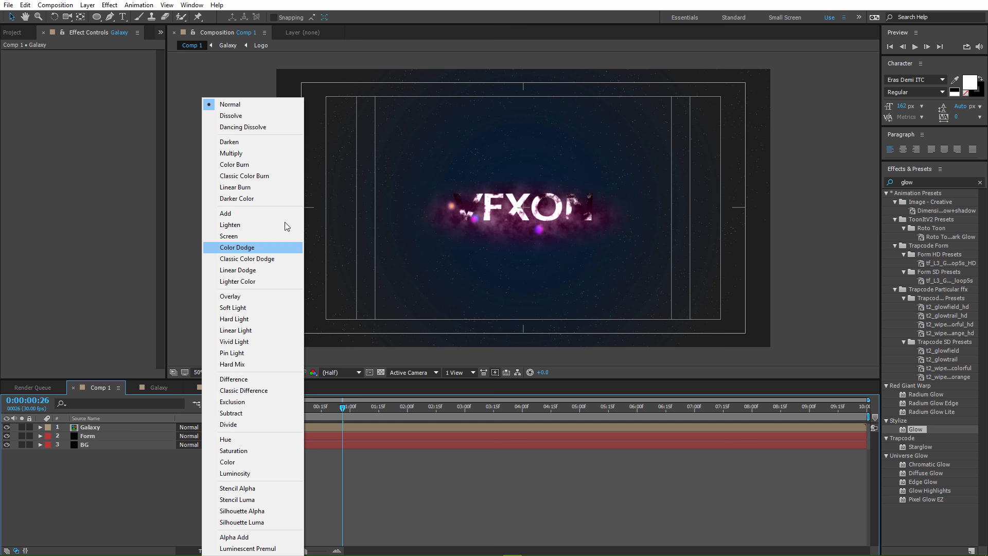
click(271, 213)
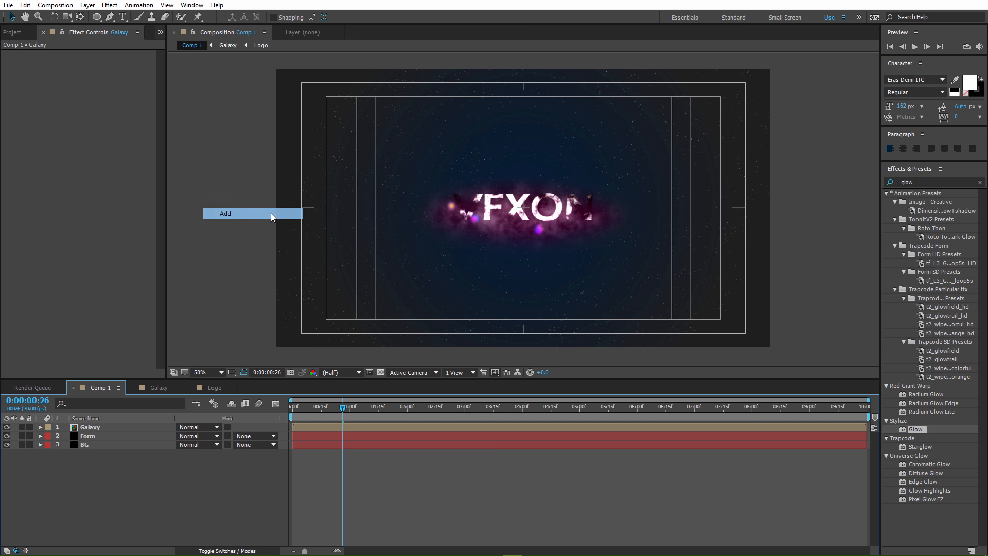
click(581, 205)
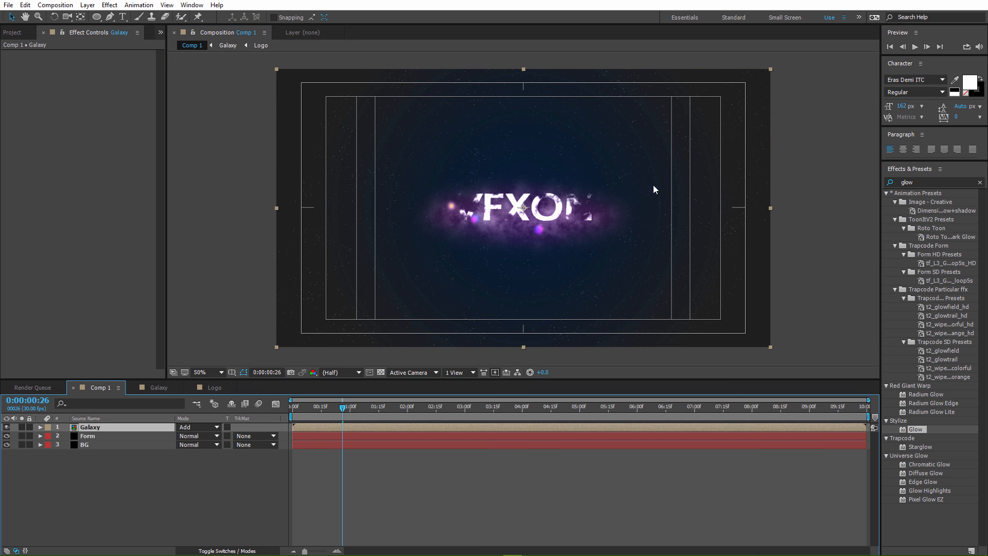
Back in the Galaxy composition, show the scale of star and star 2, and reduce star 3's scale to 78.3%.
click(140, 386)
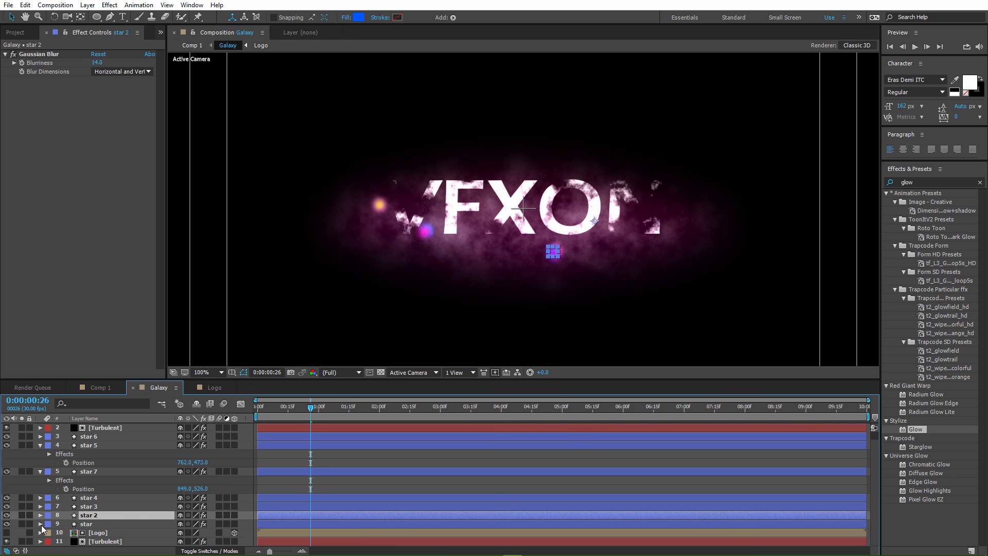
click(88, 523)
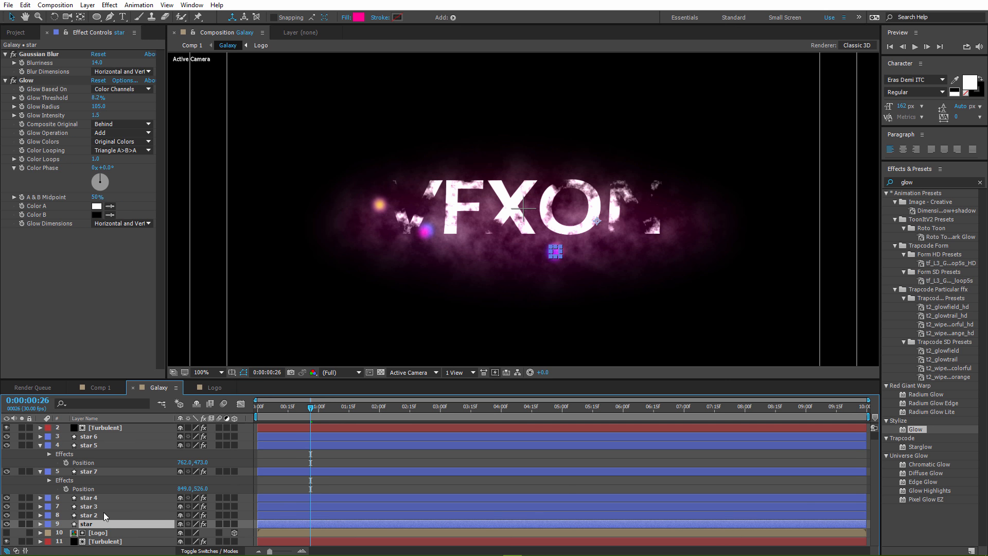
key(s)
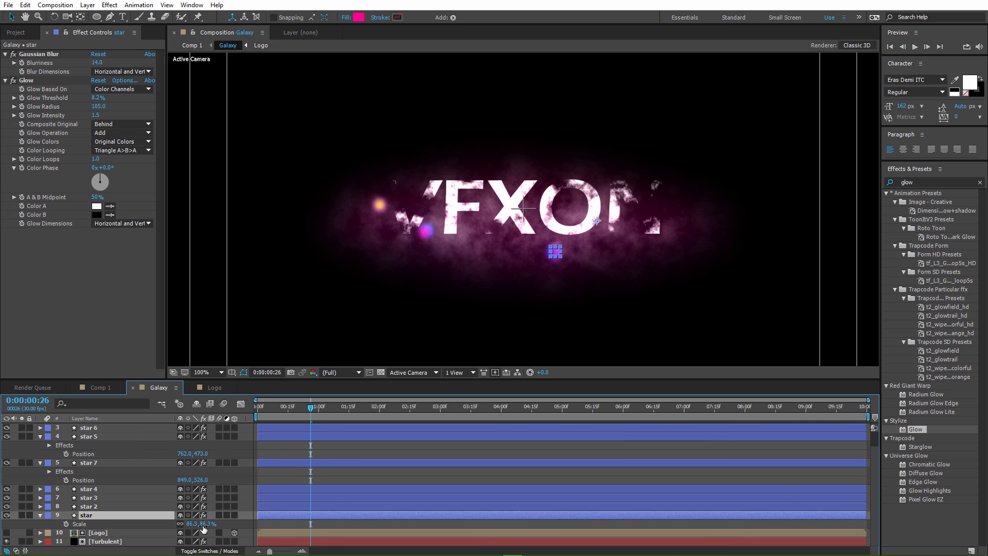
click(202, 523)
click(154, 506)
key(s)
click(153, 497)
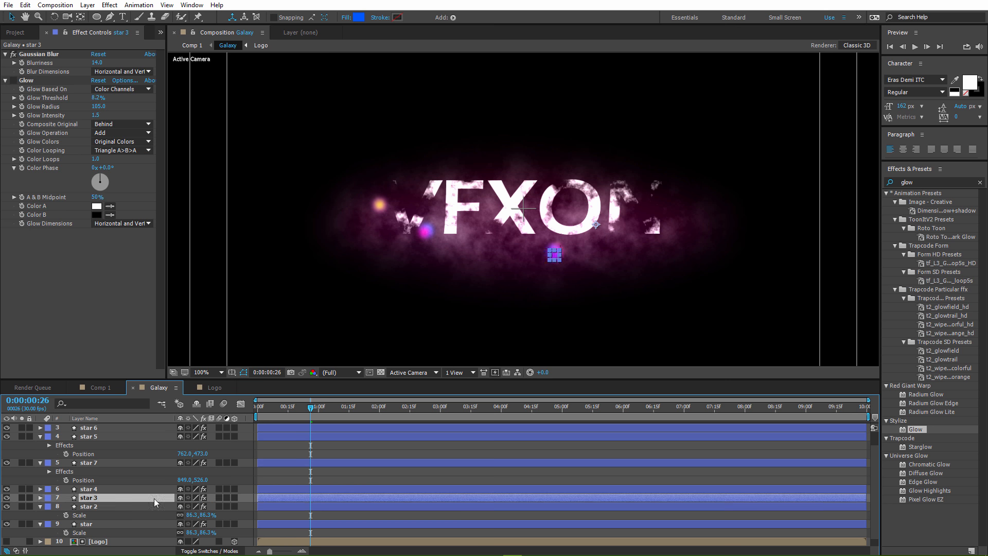
key(s)
drag(201, 506, 198, 506)
click(219, 266)
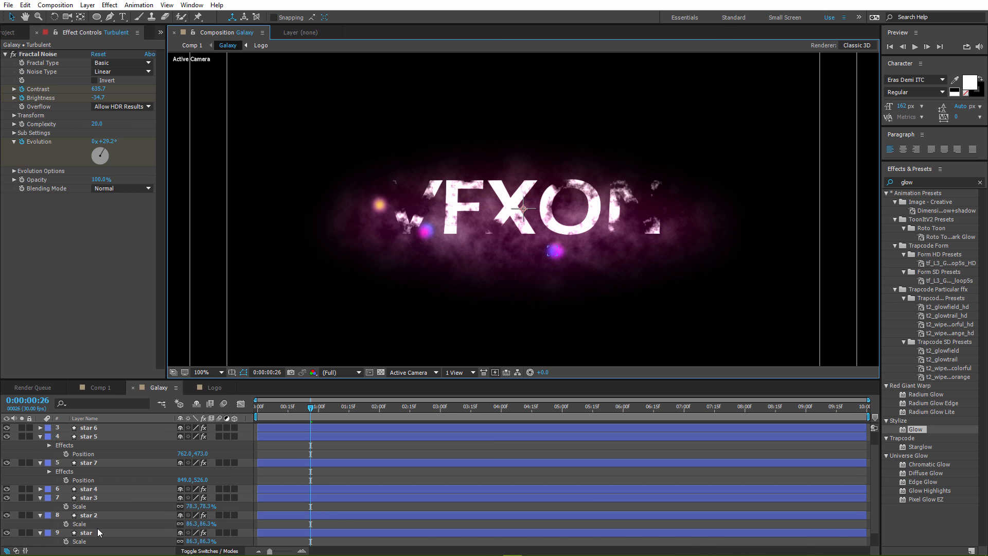
Show the scale of star 7 in the Galaxy composition and set it to 81.3%.
click(95, 532)
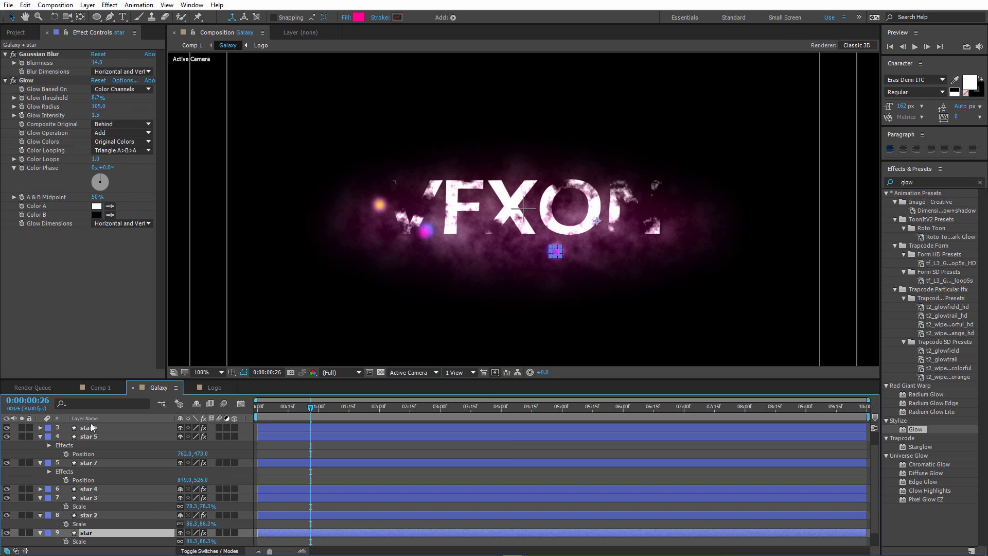
scroll(92, 427, down, 2)
drag(98, 63, 102, 63)
click(452, 234)
click(89, 471)
key(s)
drag(208, 479, 199, 480)
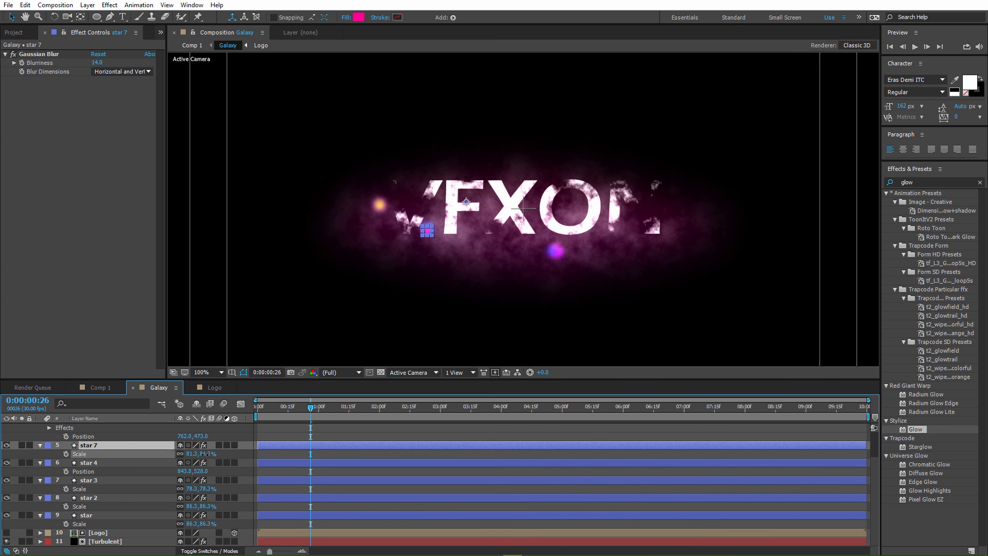
scroll(314, 263, down, 2)
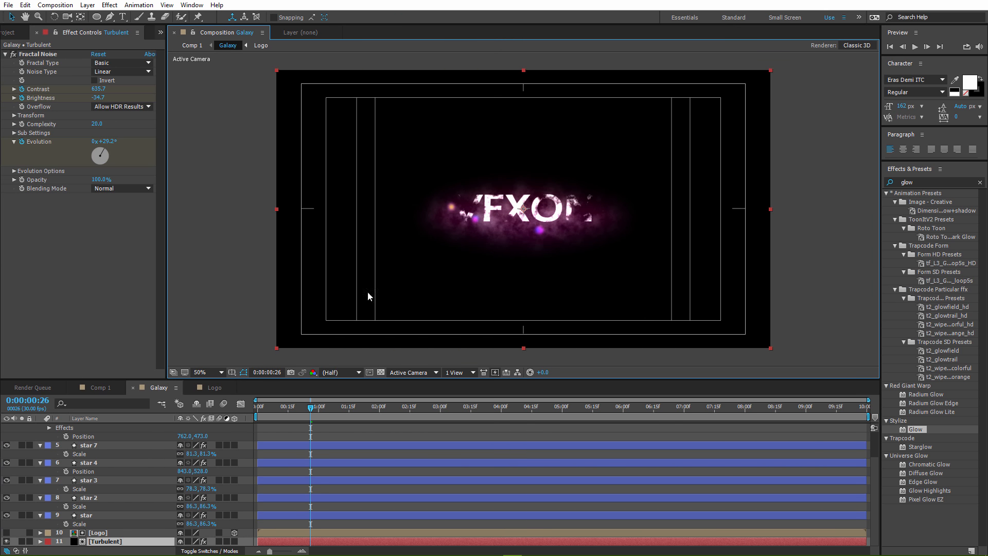
In Comp 1, create a new black solid named Light at 1920 x 1080 px.
click(103, 387)
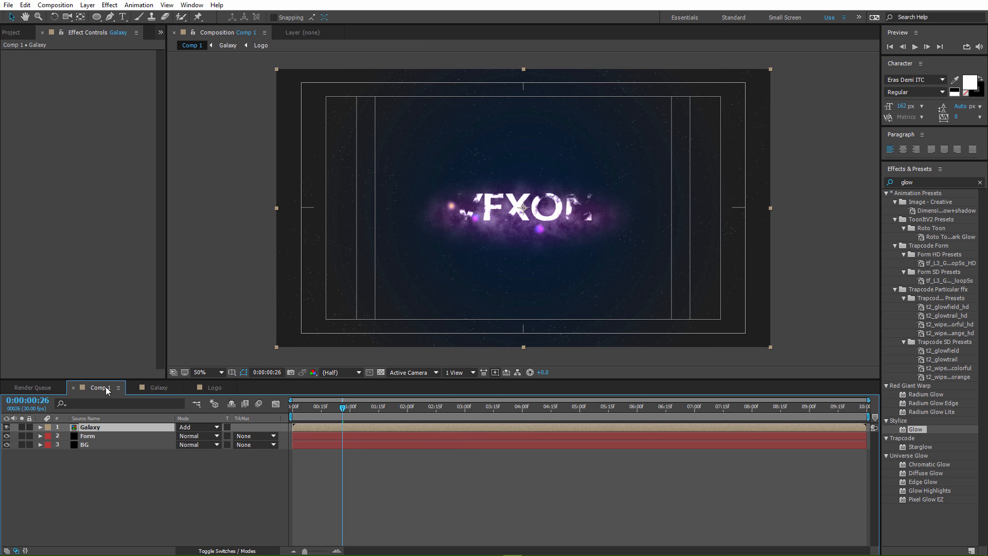
click(178, 459)
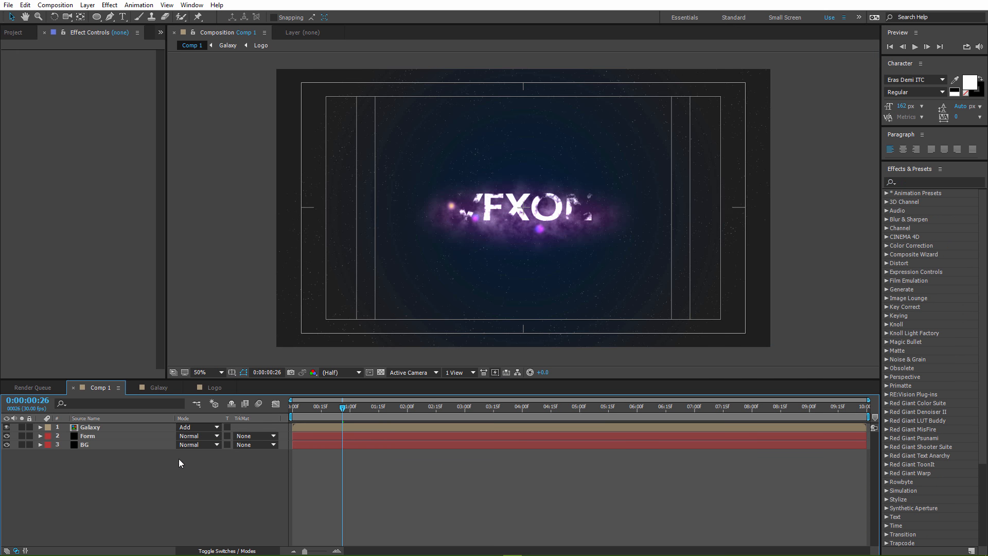
right_click(141, 510)
mouse_move(229, 415)
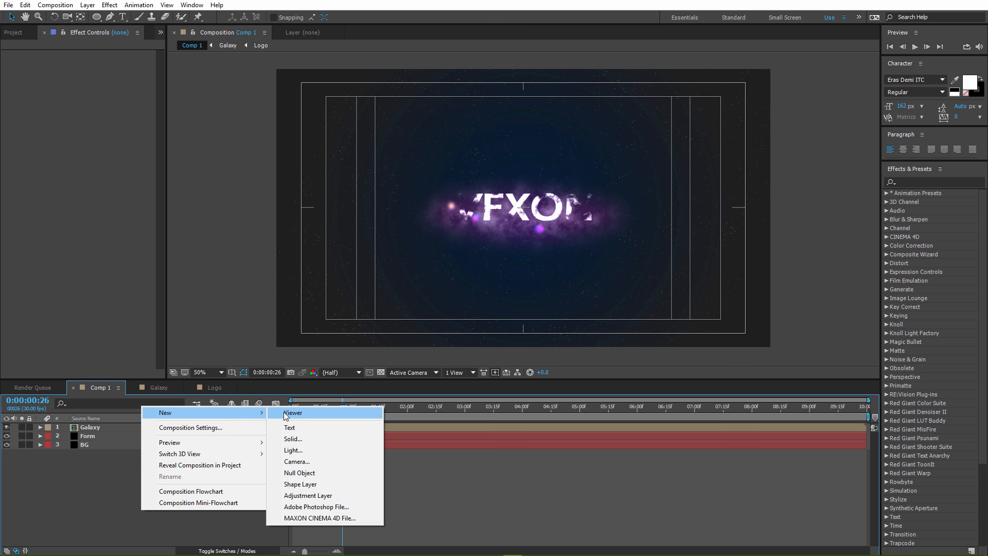
click(301, 435)
text(Light)
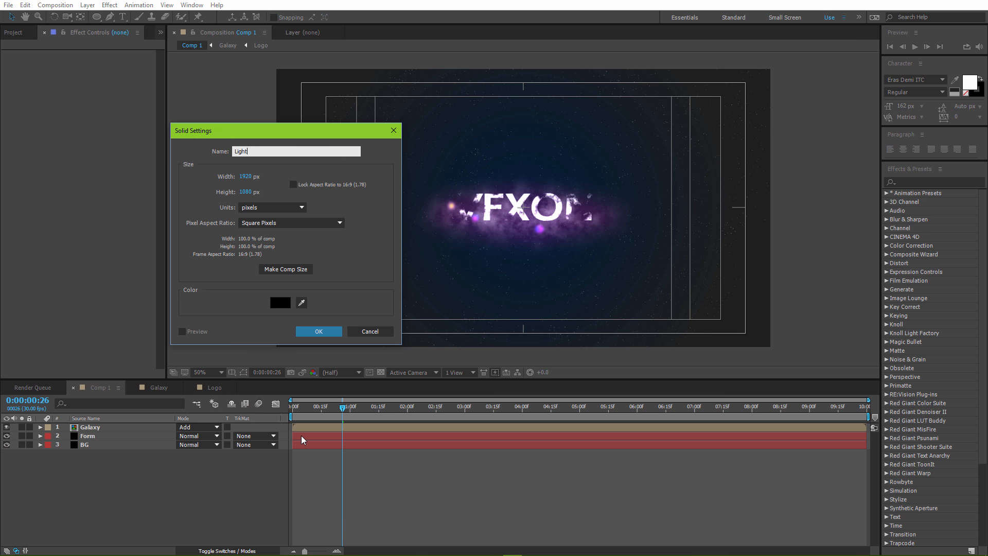
key(Return)
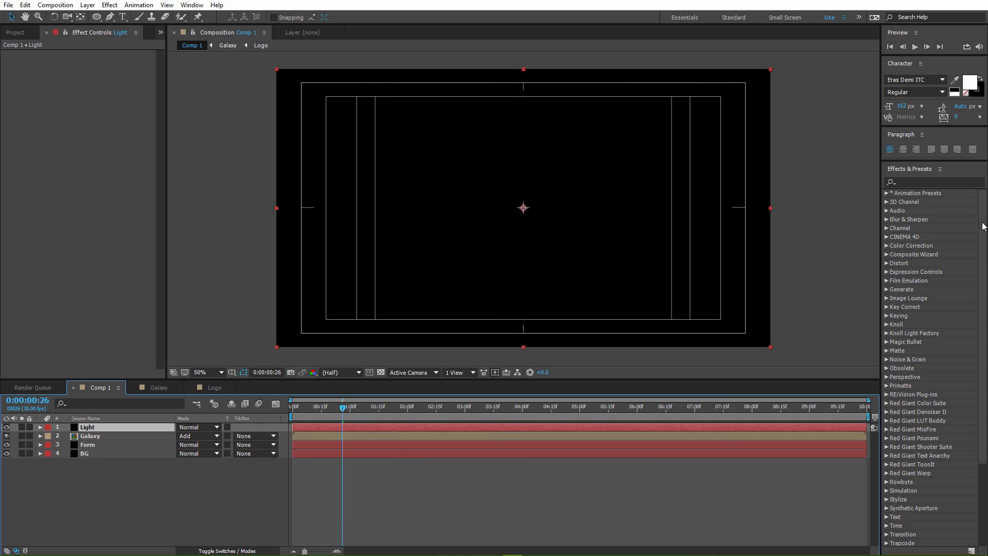
Search the effects for "flare" and apply Optical Flares to the Light solid.
click(963, 182)
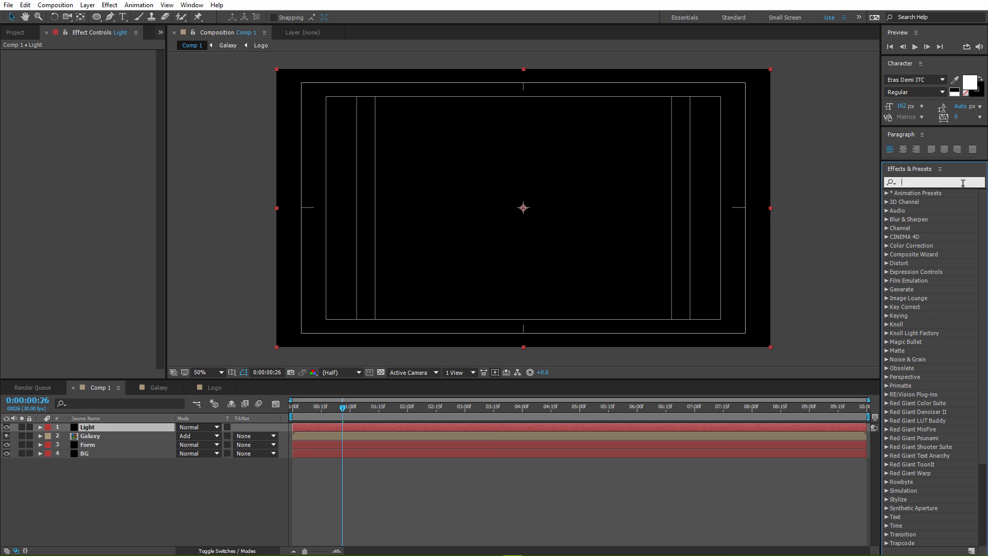
text(flare)
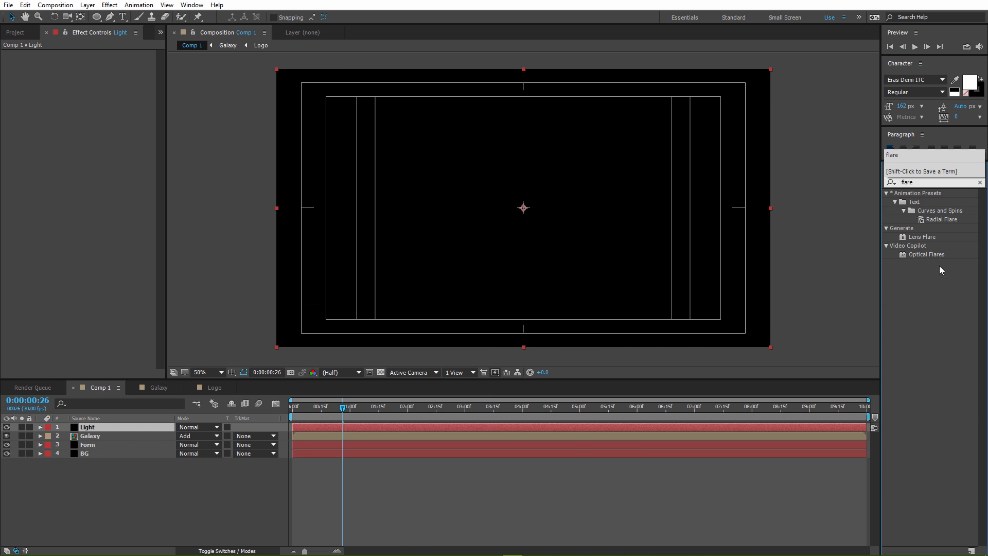
drag(928, 254, 103, 430)
In the Optical Flares options, load the Dirty Anamorphic preset from the Motion Graphics presets.
click(73, 75)
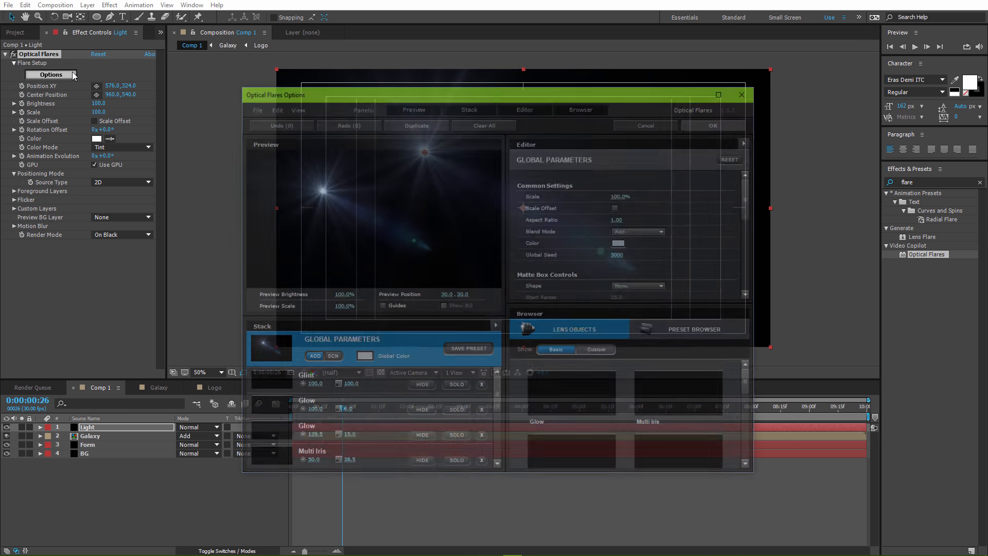
click(718, 95)
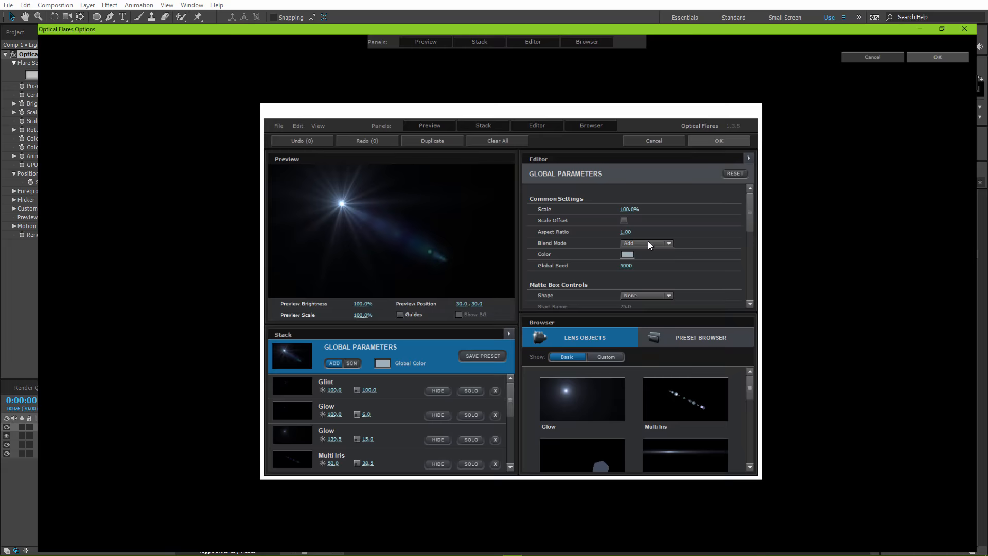
click(766, 324)
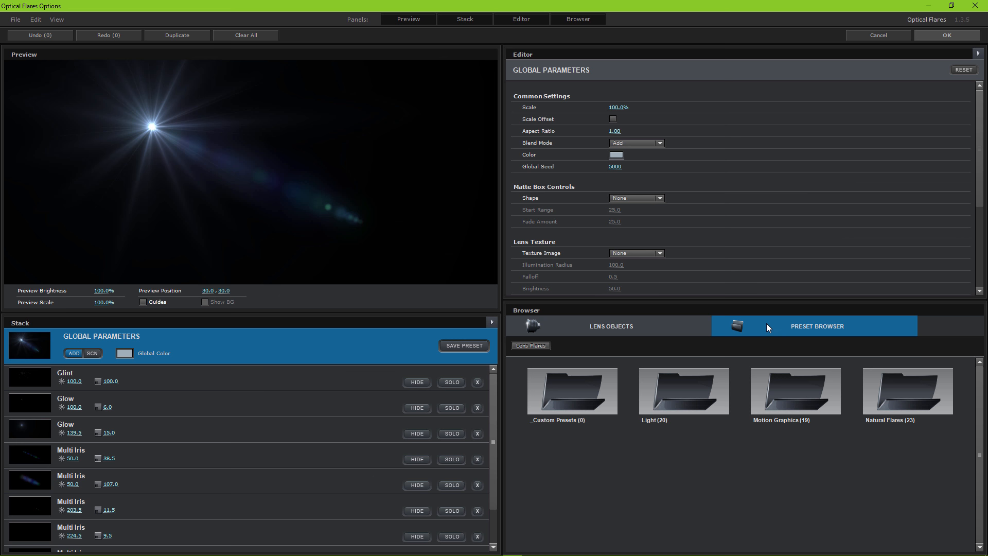
click(693, 390)
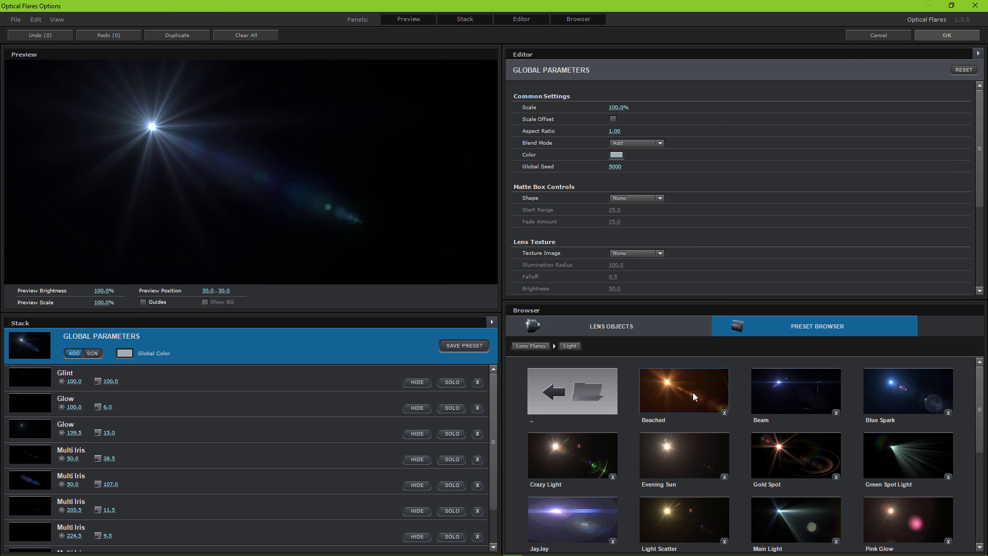
scroll(692, 392, down, 5)
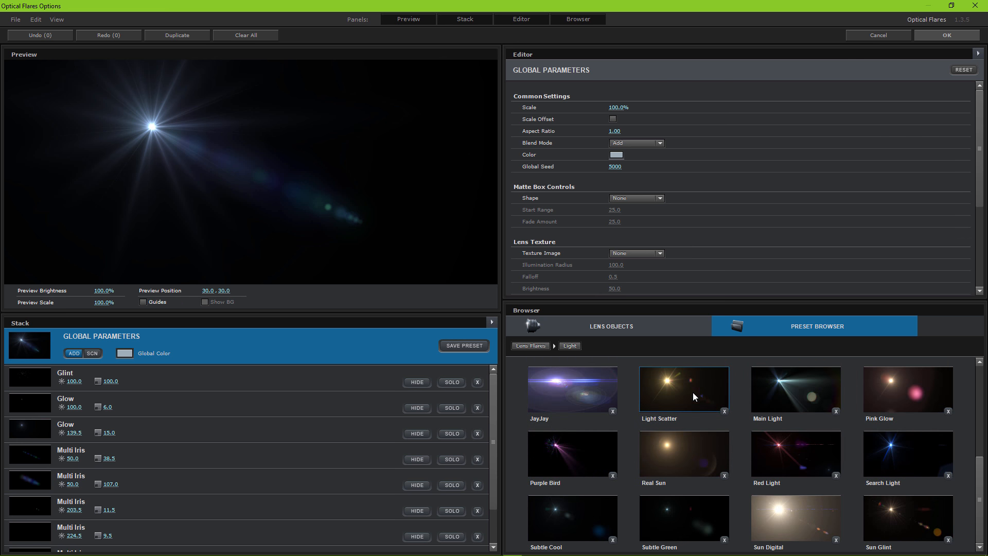
click(530, 345)
click(817, 388)
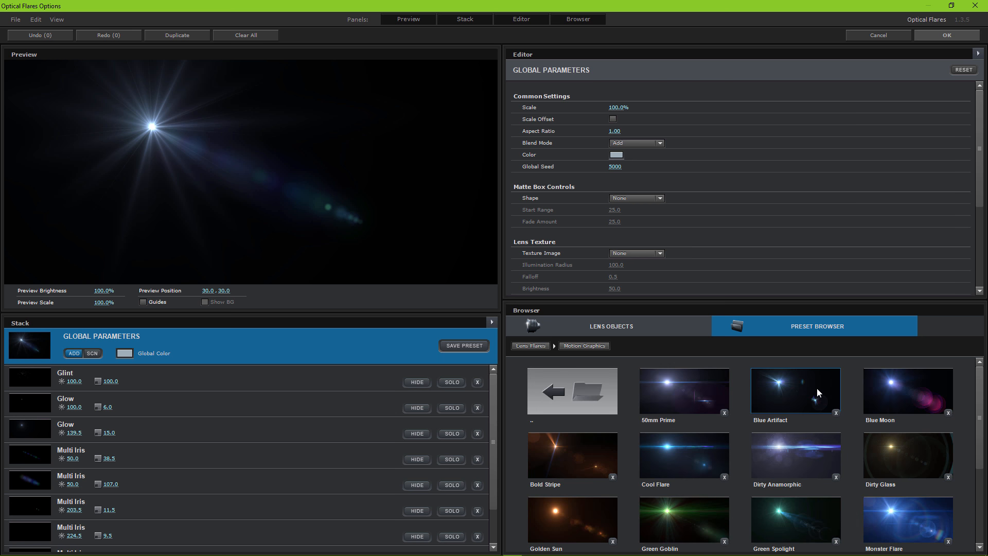
click(797, 456)
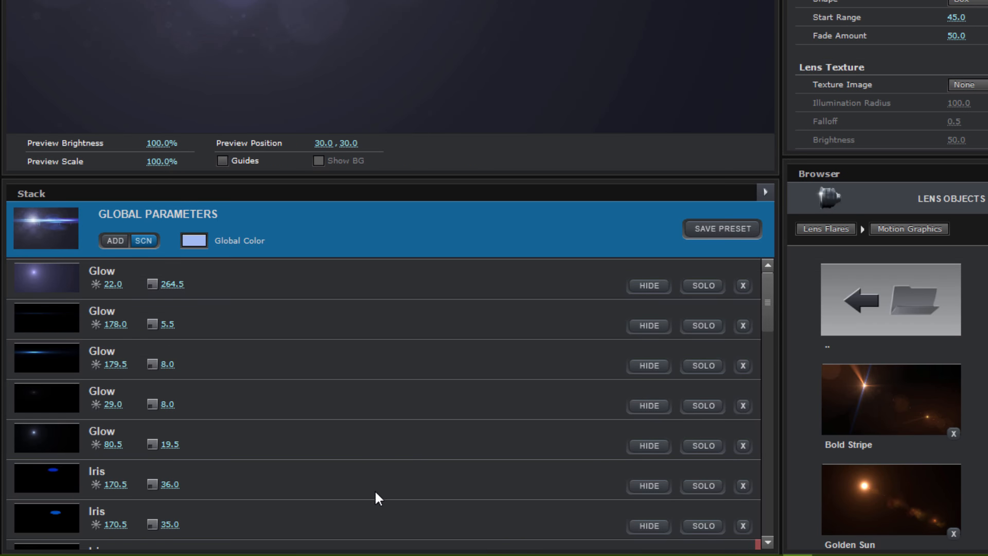
Hide the first three Iris objects in the flare's stack, with scales 36.0, 35.0 and 100.0.
click(372, 480)
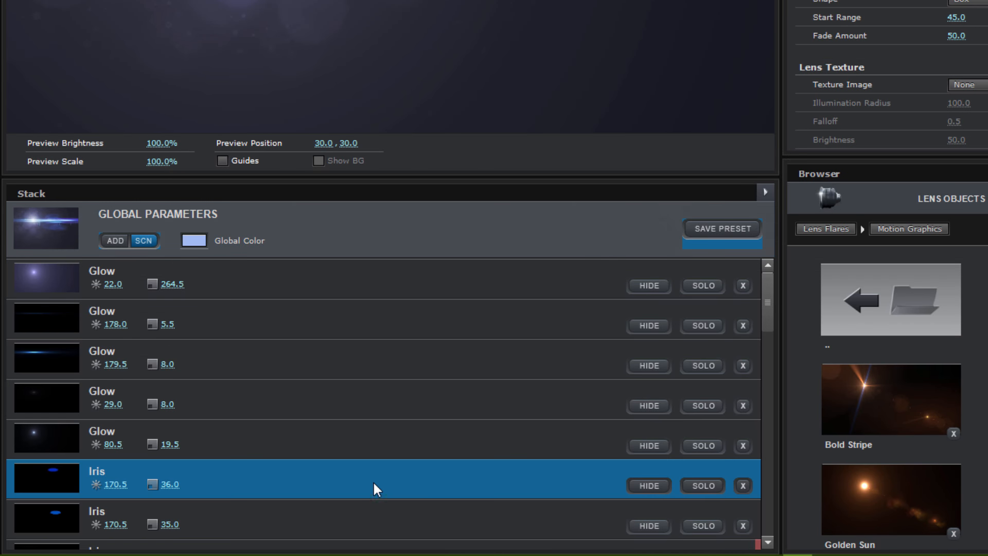
click(649, 486)
click(546, 515)
click(649, 525)
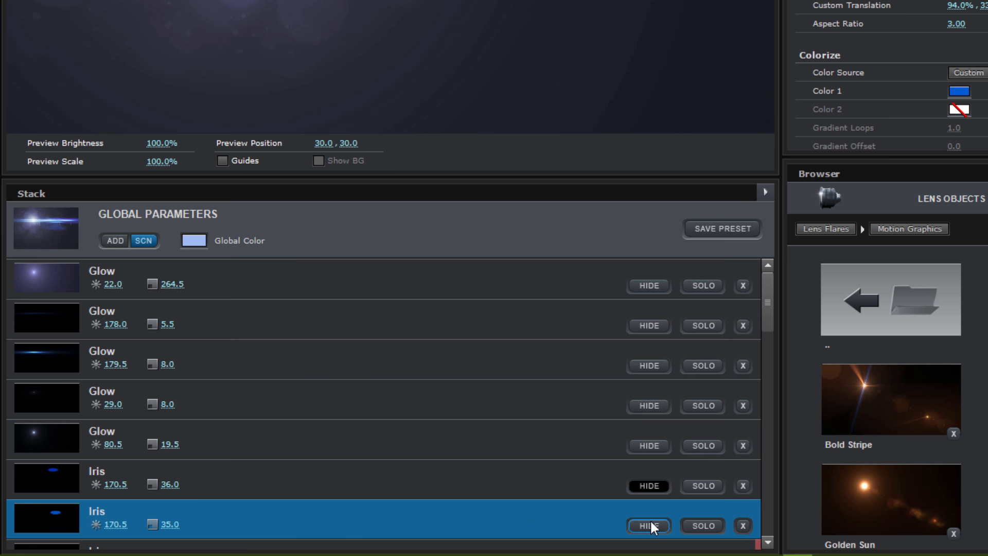
scroll(507, 426, down, 3)
scroll(505, 424, down, 3)
click(604, 339)
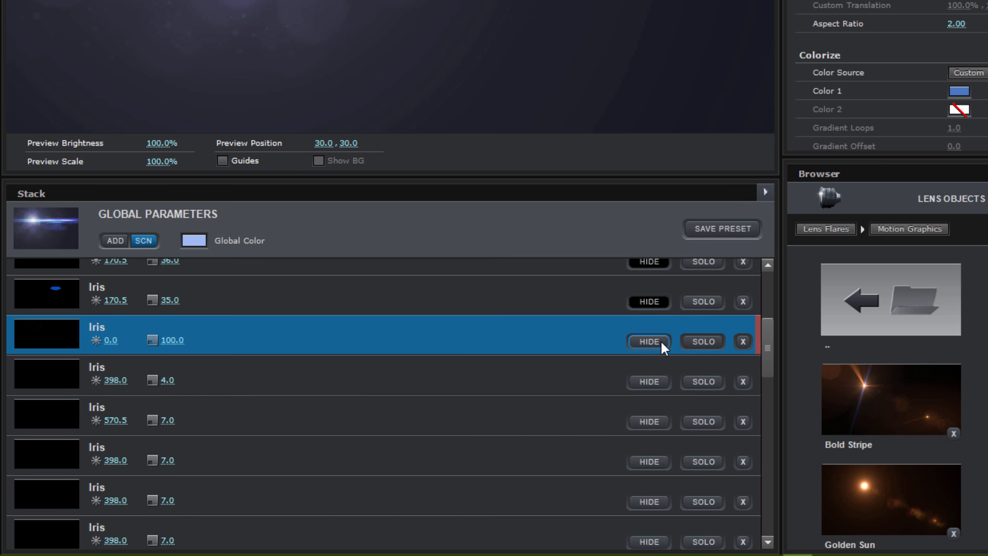
Hide the remaining seven small Iris objects in the flare's stack, down to the Lens Orbs.
click(657, 382)
click(656, 420)
click(650, 462)
click(570, 477)
scroll(570, 475, down, 3)
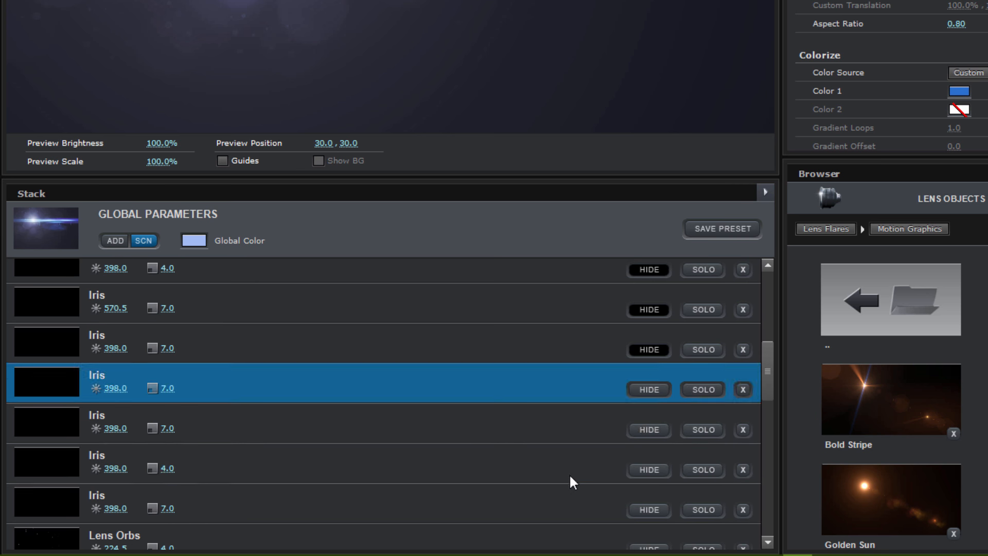
click(555, 469)
scroll(555, 469, down, 3)
click(651, 398)
Hide all three Lens Orbs objects in the flare's stack.
click(550, 435)
click(634, 438)
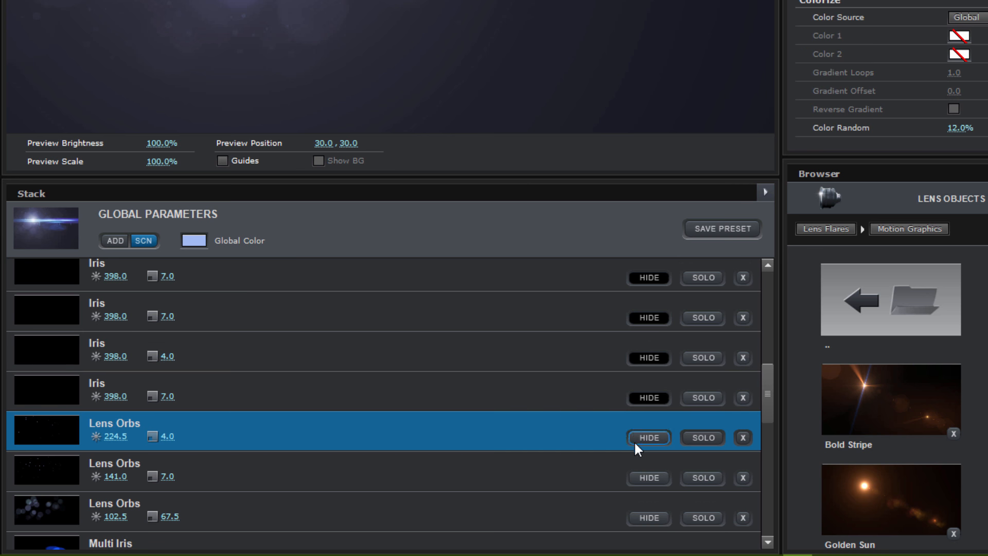
click(656, 517)
Hide the first two Multi Iris objects, with brightness 79.0 and 50.0.
scroll(611, 445, down, 3)
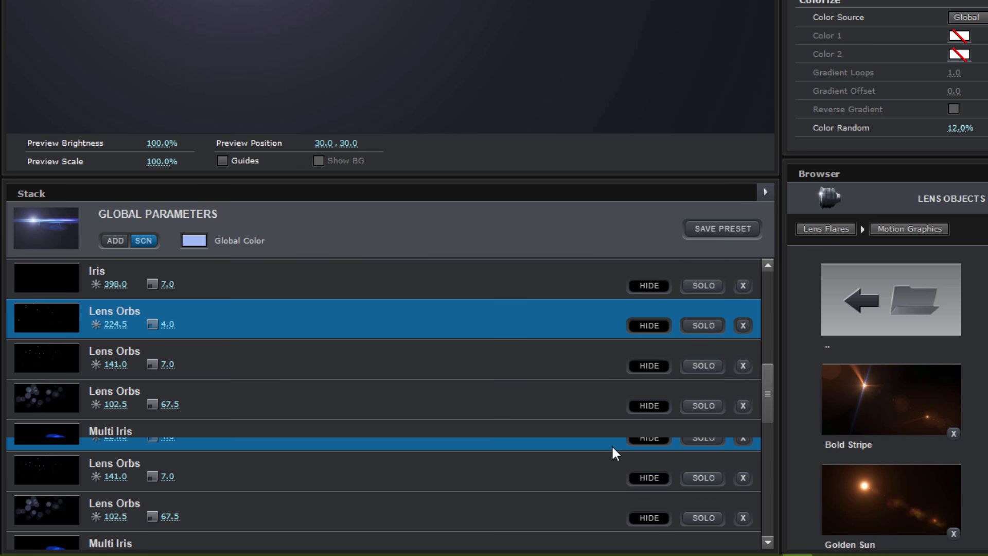
click(525, 444)
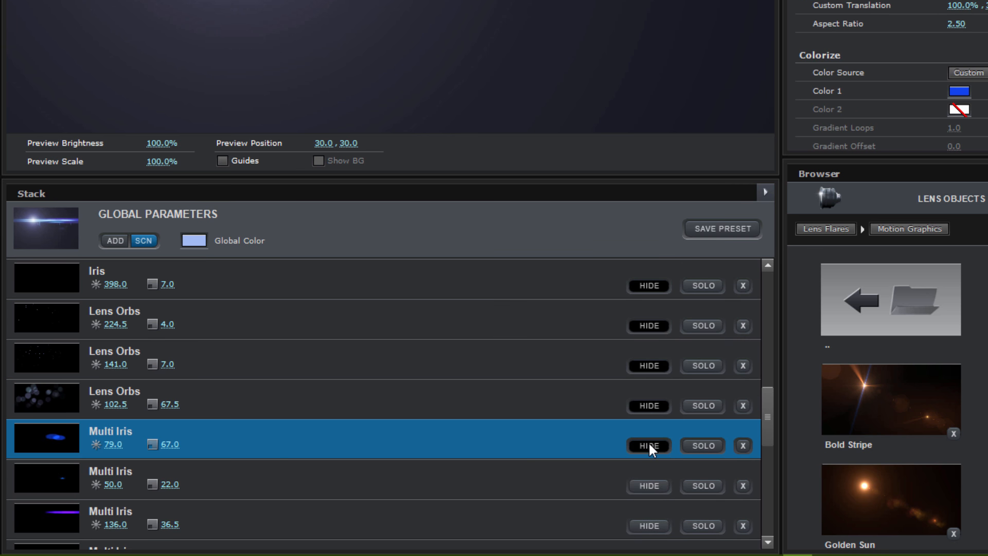
click(647, 444)
click(584, 485)
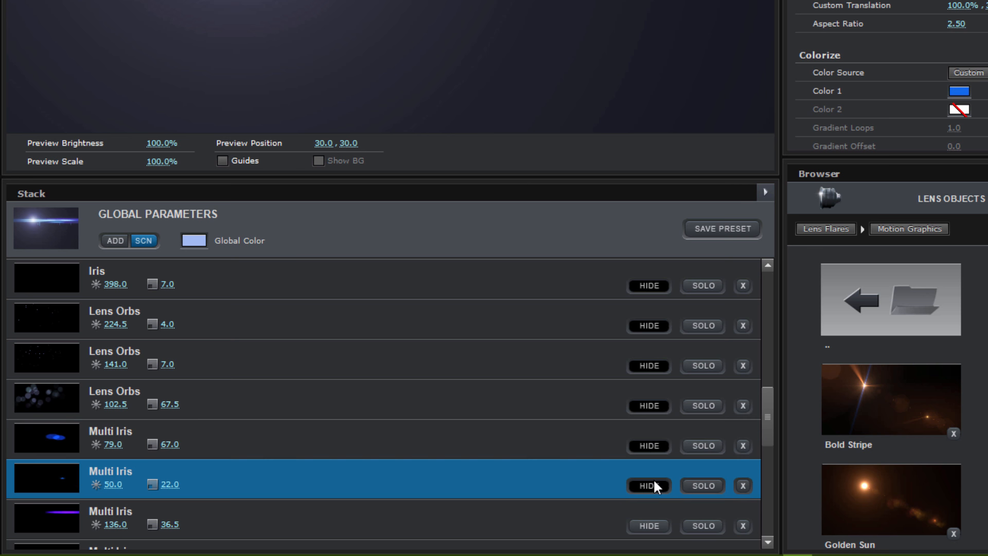
Hide the Multi Iris object with brightness 240.5 and scale 24.5, and accept the flare setup.
scroll(499, 386, down, 5)
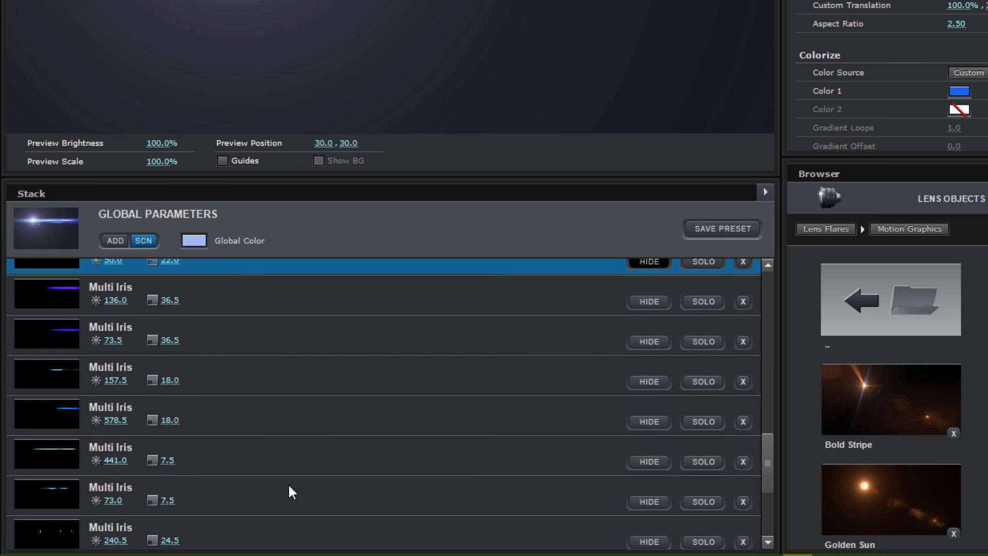
click(304, 533)
scroll(311, 516, down, 3)
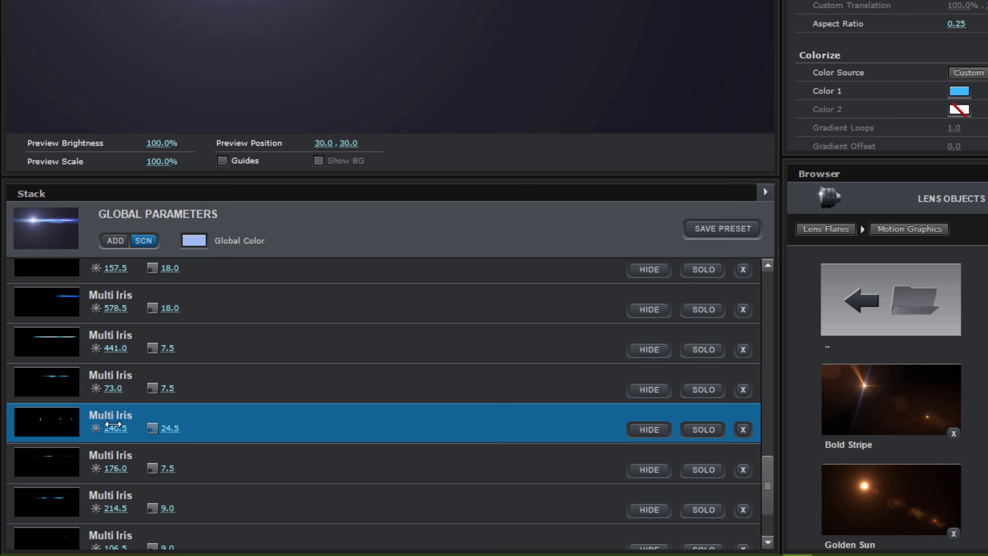
click(632, 426)
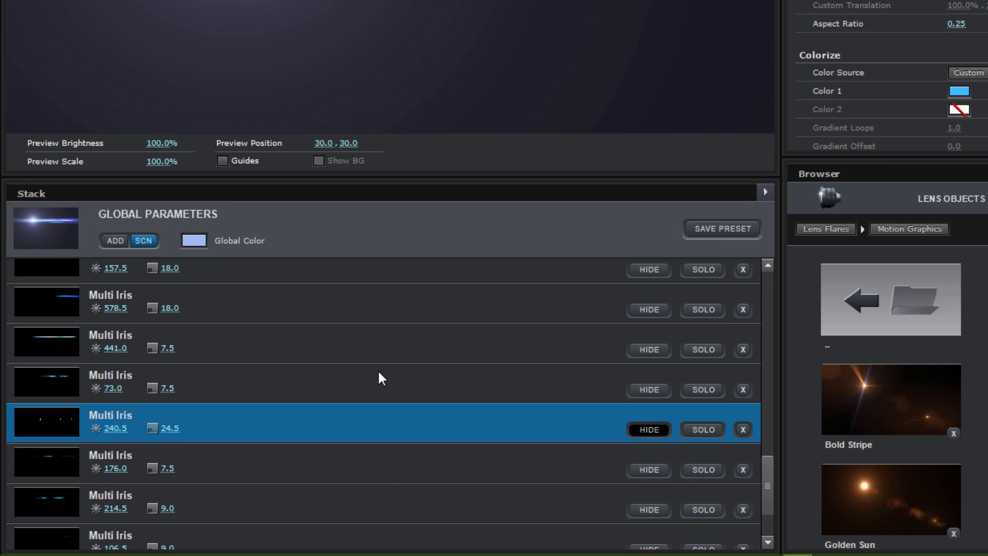
scroll(372, 371, down, 2)
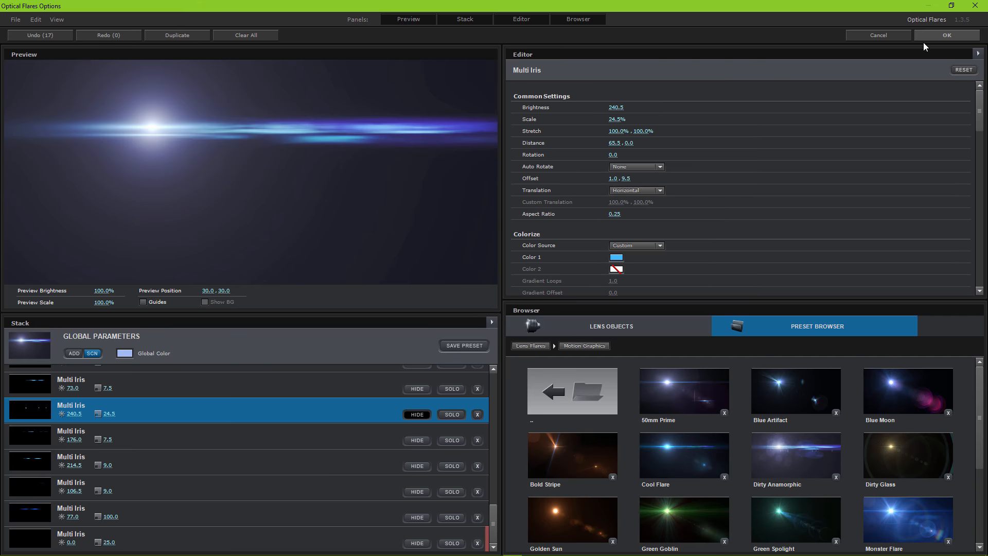
click(924, 39)
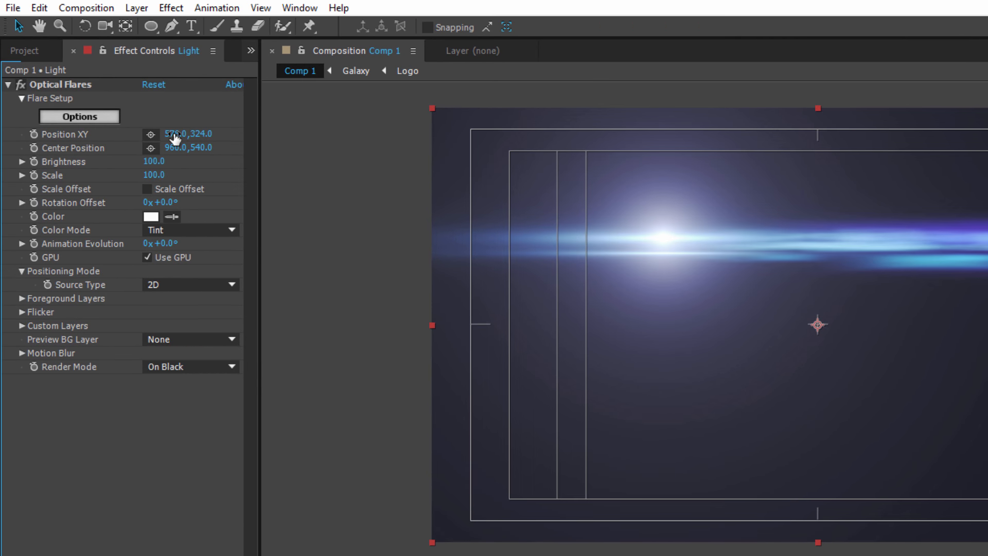
Set the Optical Flares Position XY on the Light layer to -32, 472.
click(175, 135)
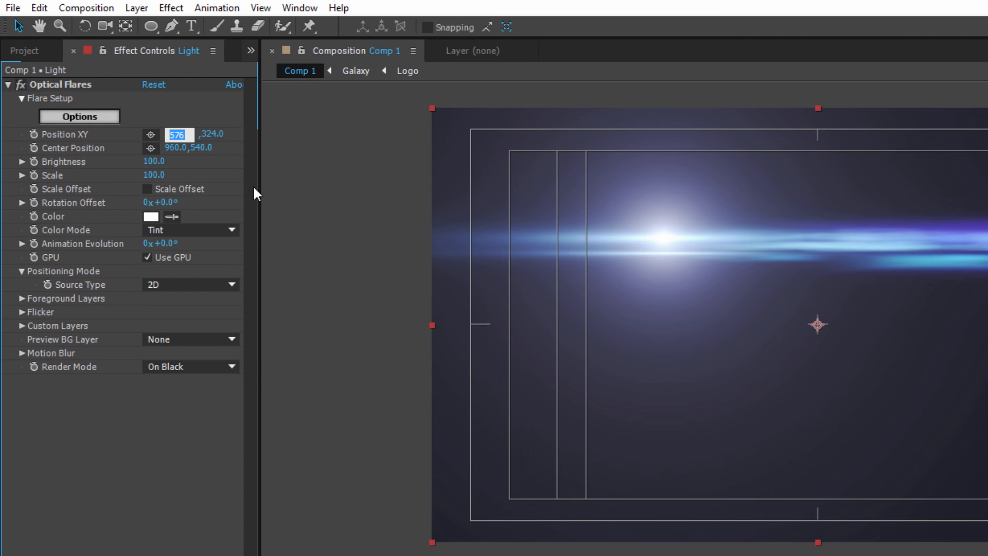
text(-32)
click(307, 162)
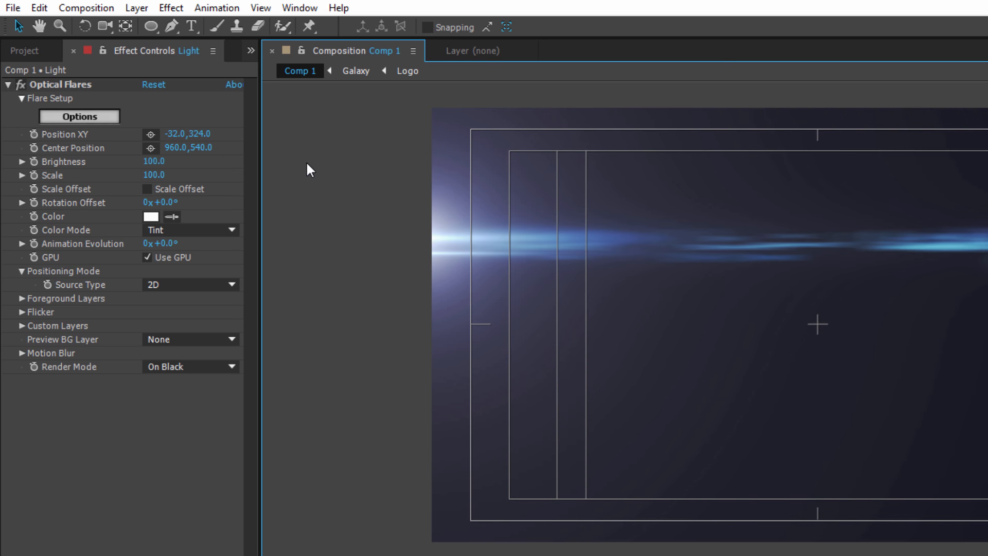
click(200, 135)
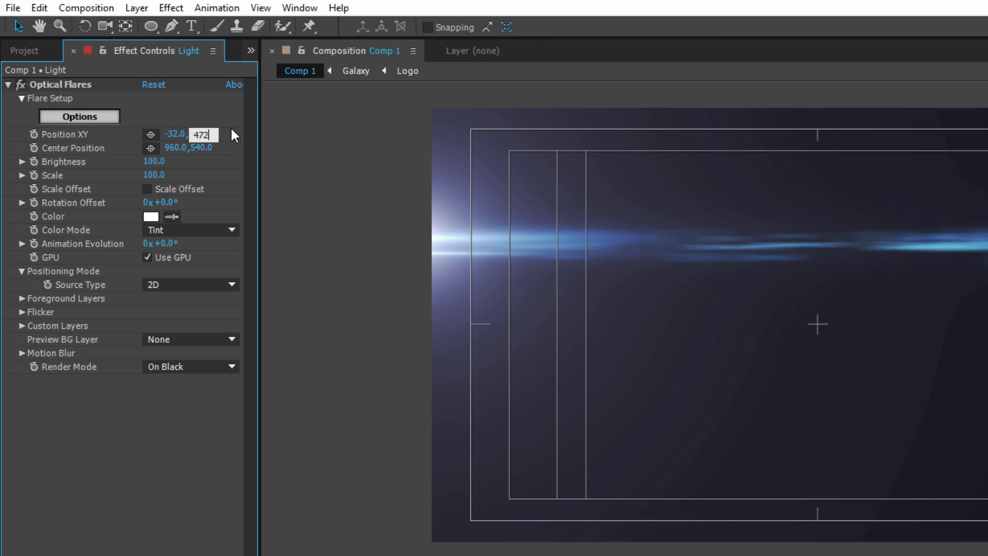
key(Return)
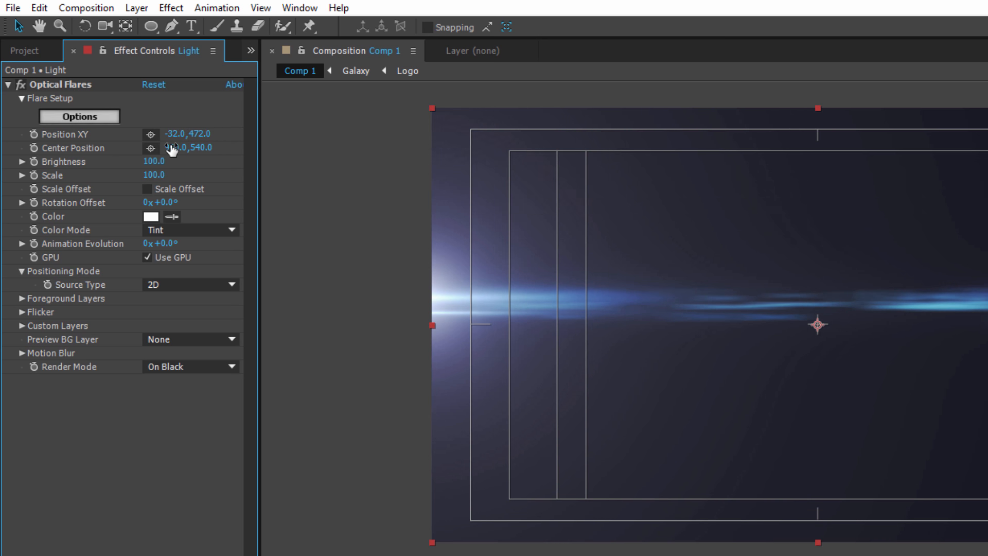
Set the Optical Flares Center Position on the Light layer to 908, 496 and the Brightness to 80.
click(172, 147)
text(908)
click(267, 140)
click(201, 149)
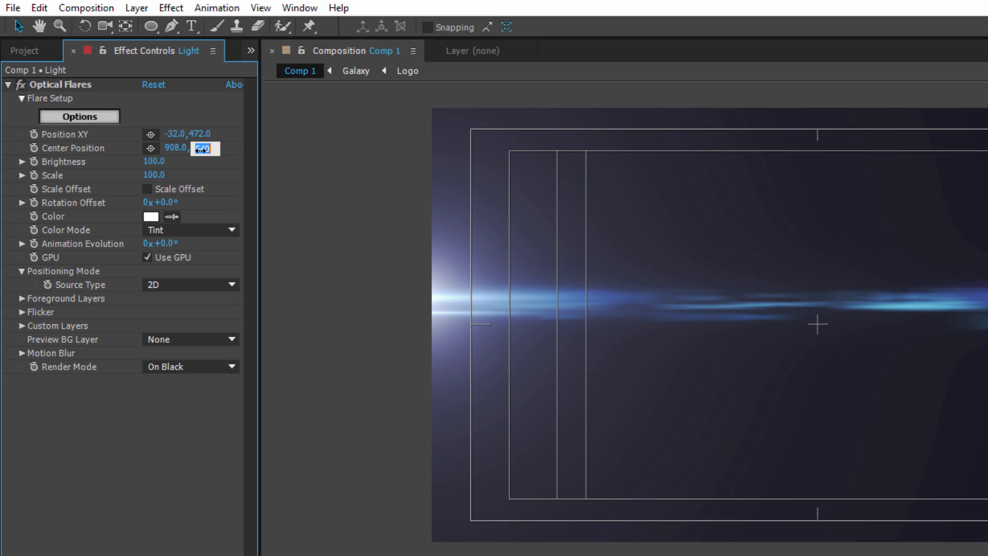
click(284, 152)
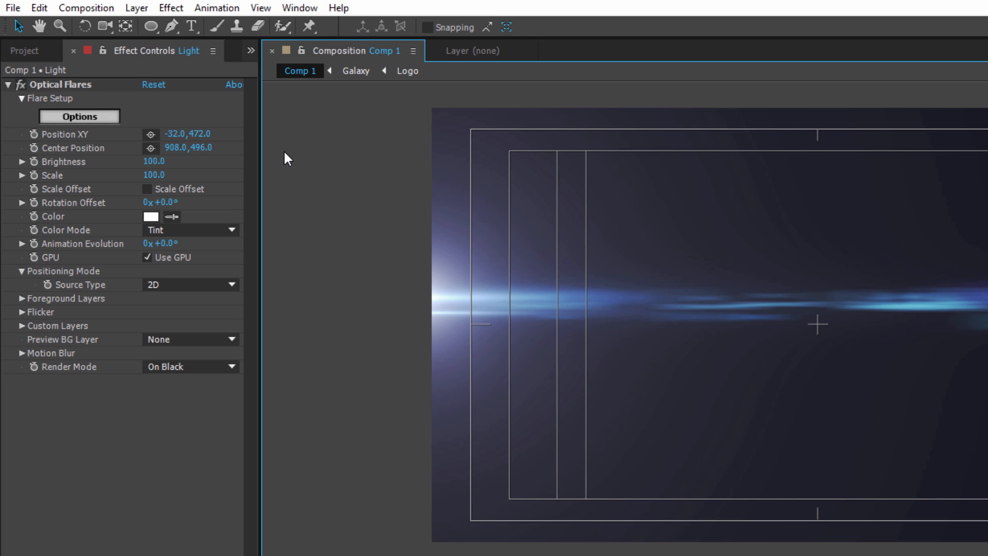
click(151, 161)
text(80)
click(314, 170)
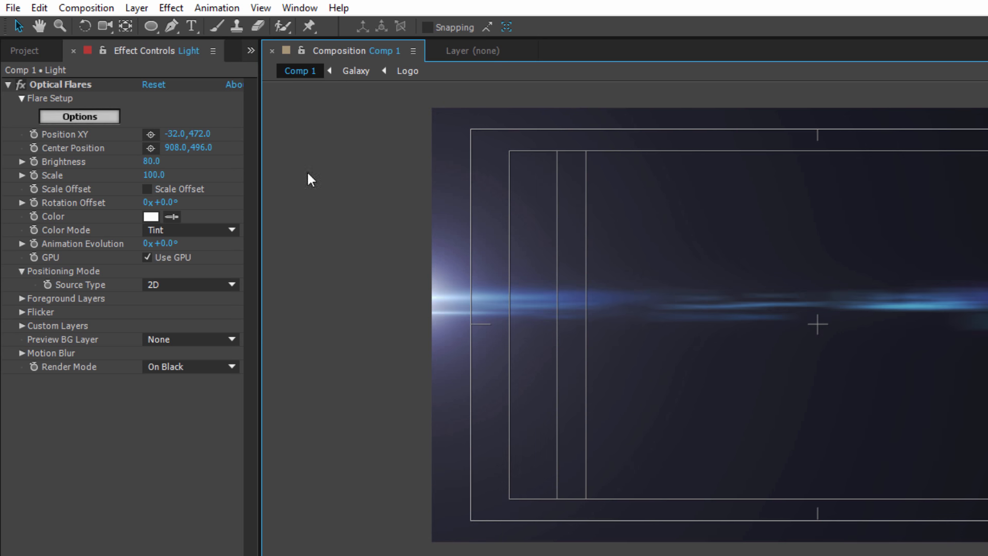
Set the flare's Flicker Speed to 3 and Flicker Amount to 96.
click(22, 312)
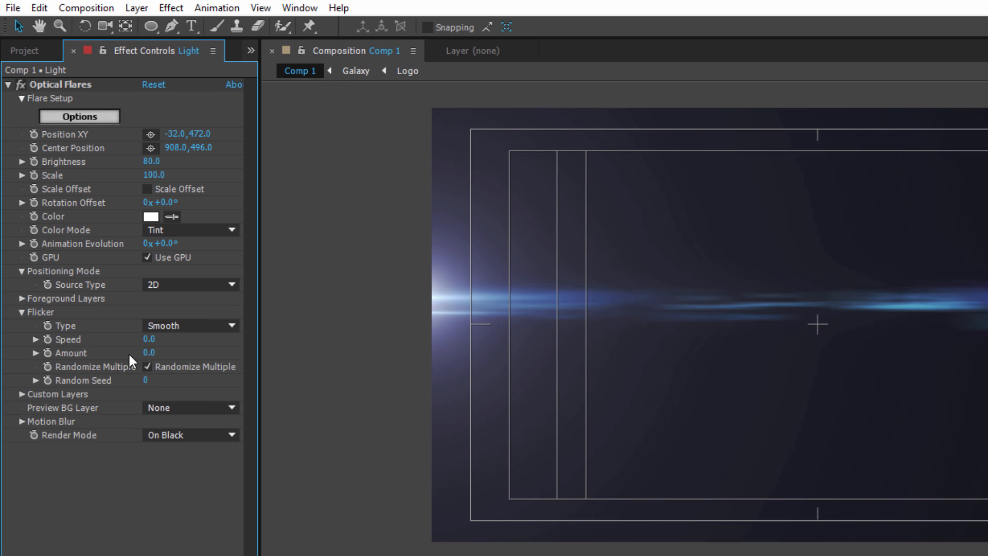
click(154, 340)
text(3)
key(Return)
click(150, 351)
text(96)
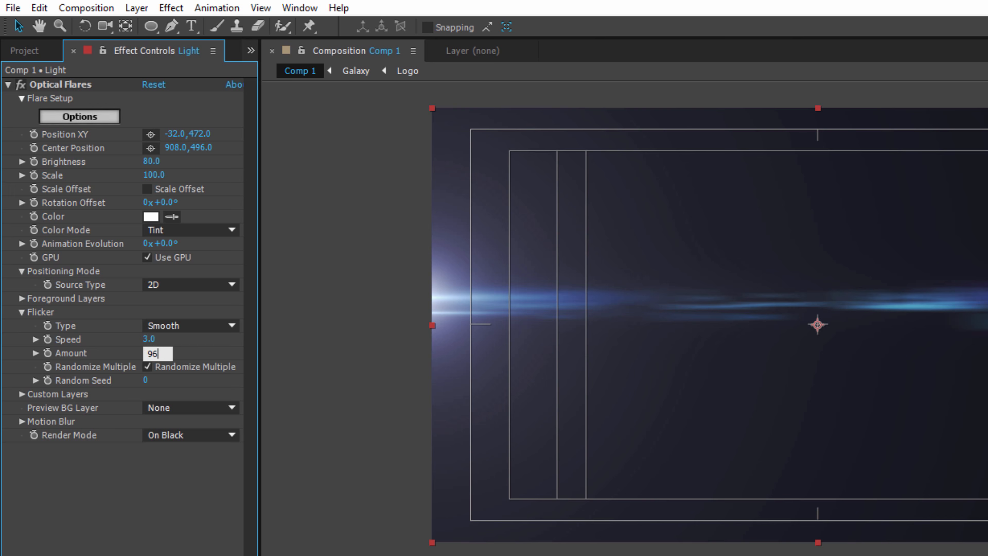
key(Return)
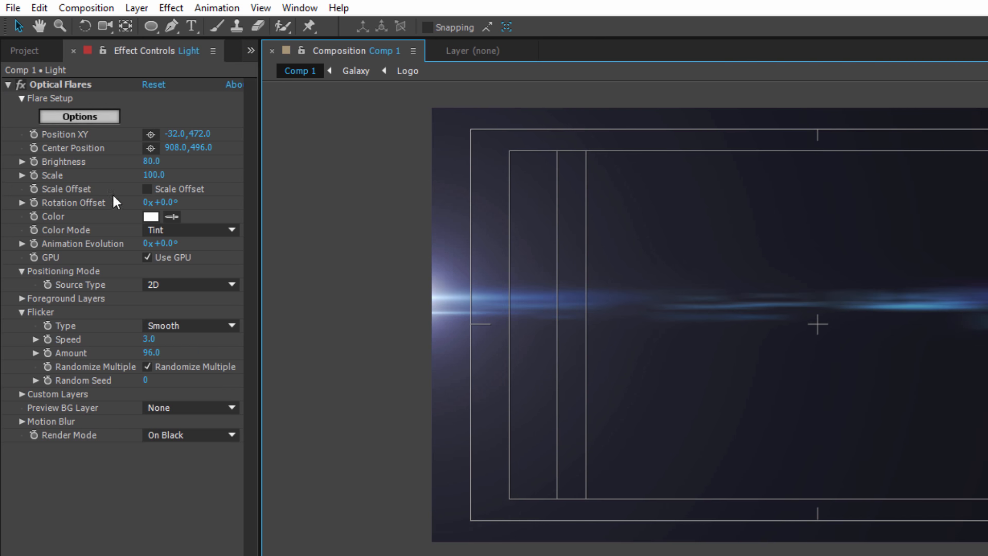
Add the expression wiggle(1,10) to the flare's Center Position and set its Render Mode to On Transparent.
alt+click(33, 148)
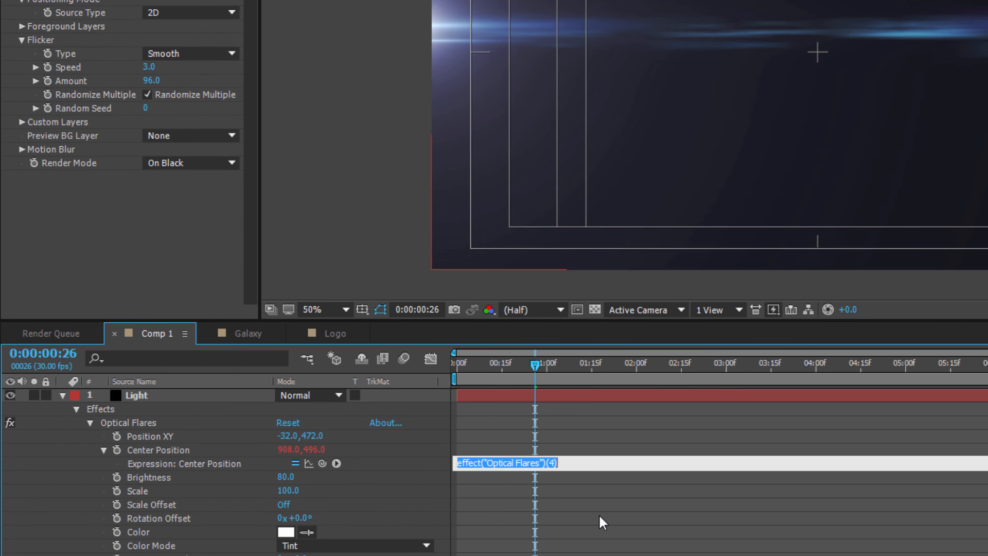
text(wiggle(1)
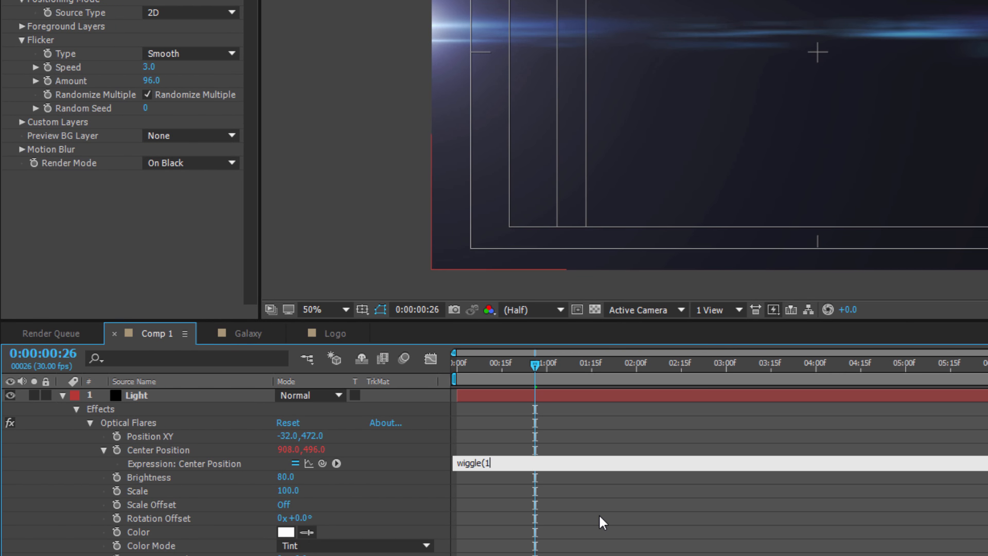
text(,10))
click(300, 237)
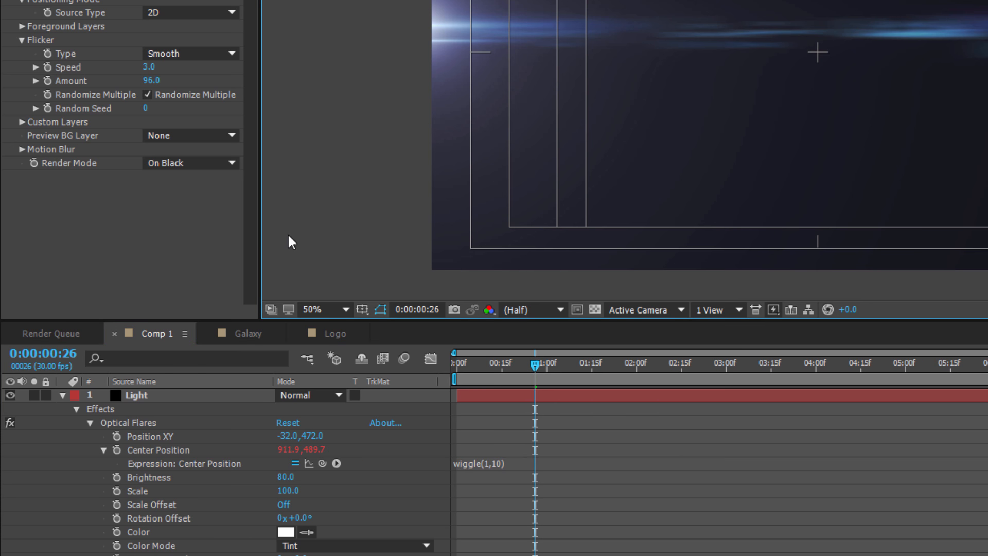
click(185, 162)
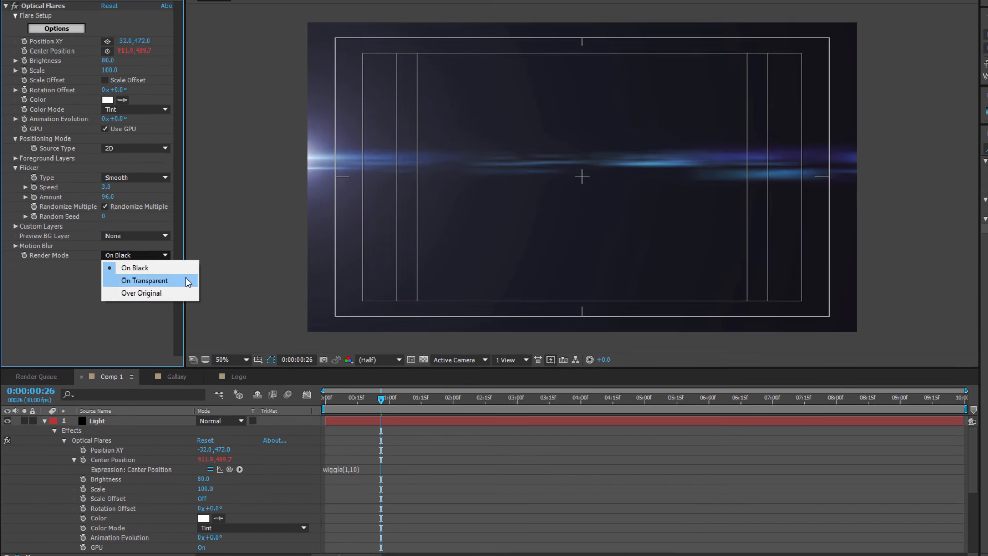
click(187, 281)
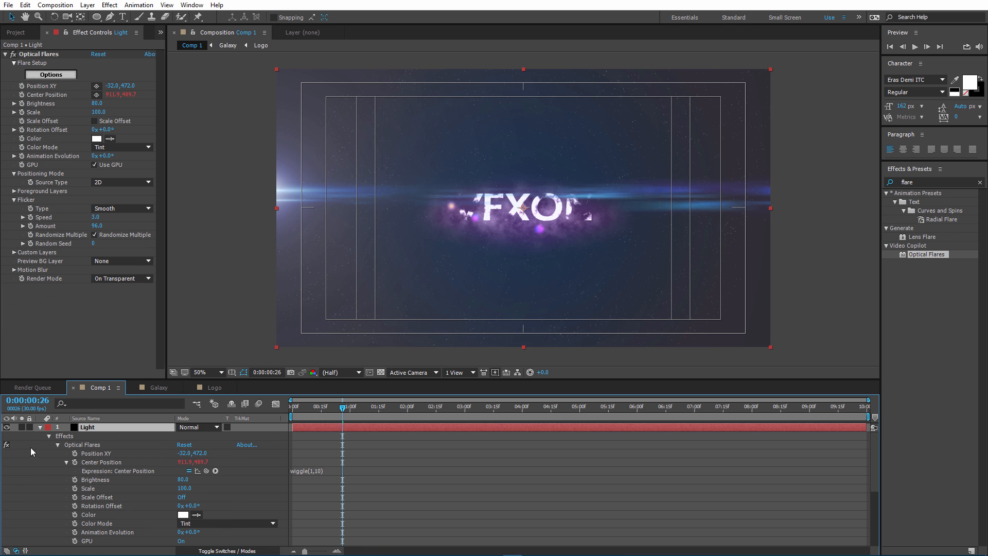
Collapse the Light layer's properties and move the Galaxy layer above the Light layer.
click(41, 427)
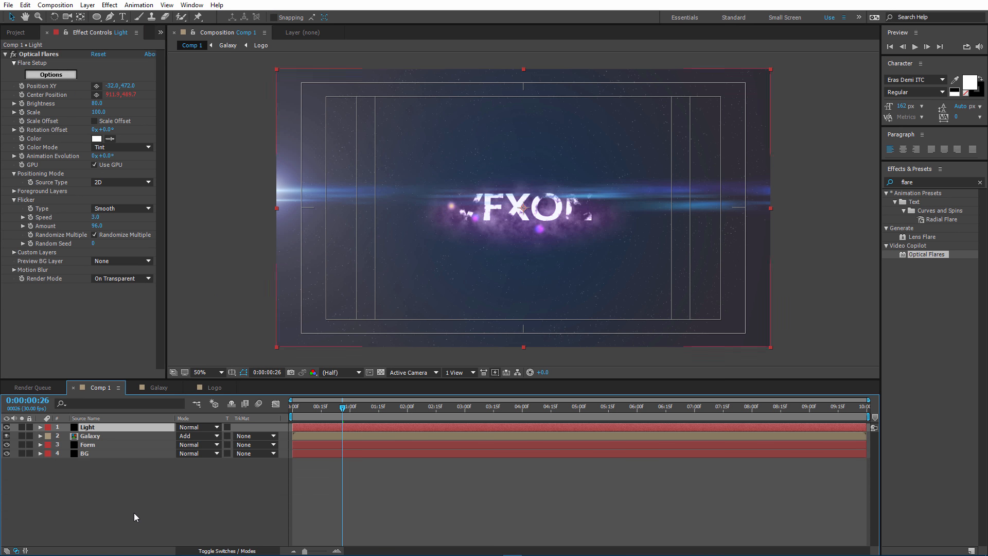
click(133, 495)
drag(106, 438, 107, 425)
Create a black 1920 x 1080 px solid named Mask in Comp 1.
right_click(115, 478)
mouse_move(173, 382)
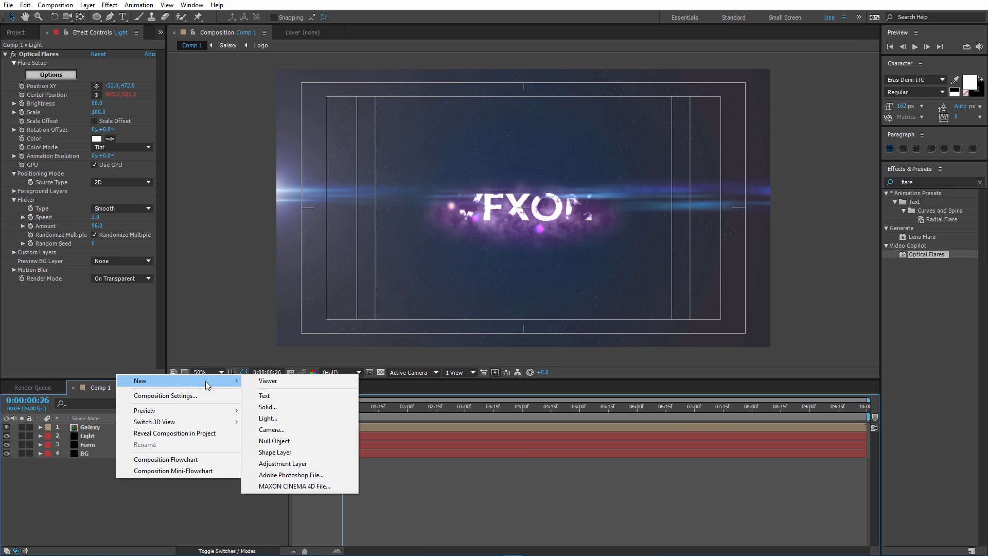
click(278, 407)
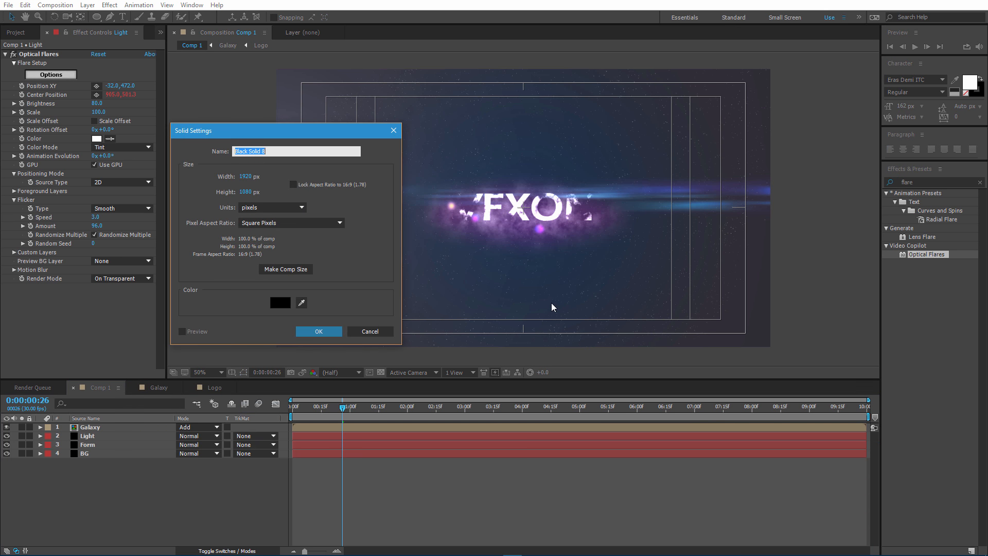
text(Mask)
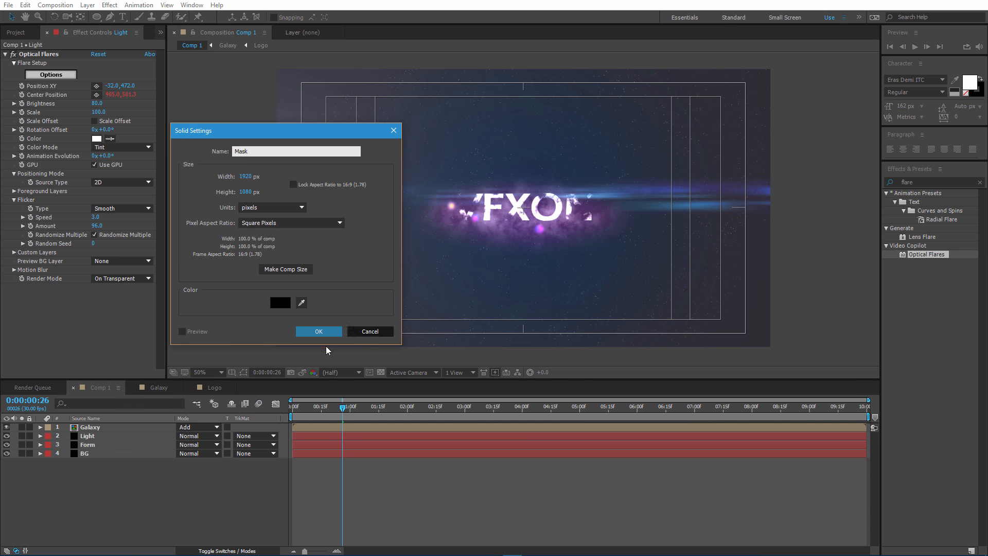
click(307, 334)
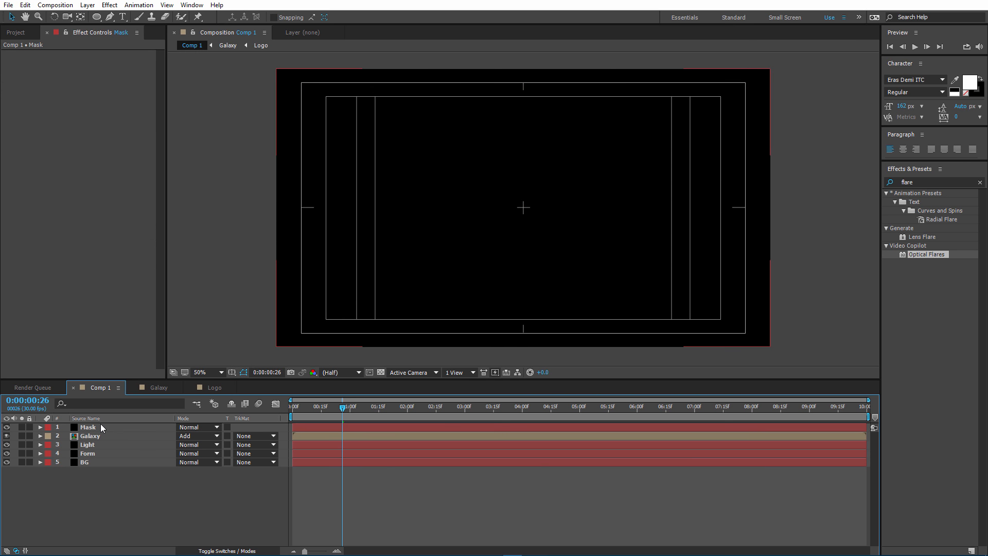
Hide the Mask solid and draw a wavy Pen tool path across it above the logo, turning down beyond the frame's right edge.
click(110, 17)
click(7, 427)
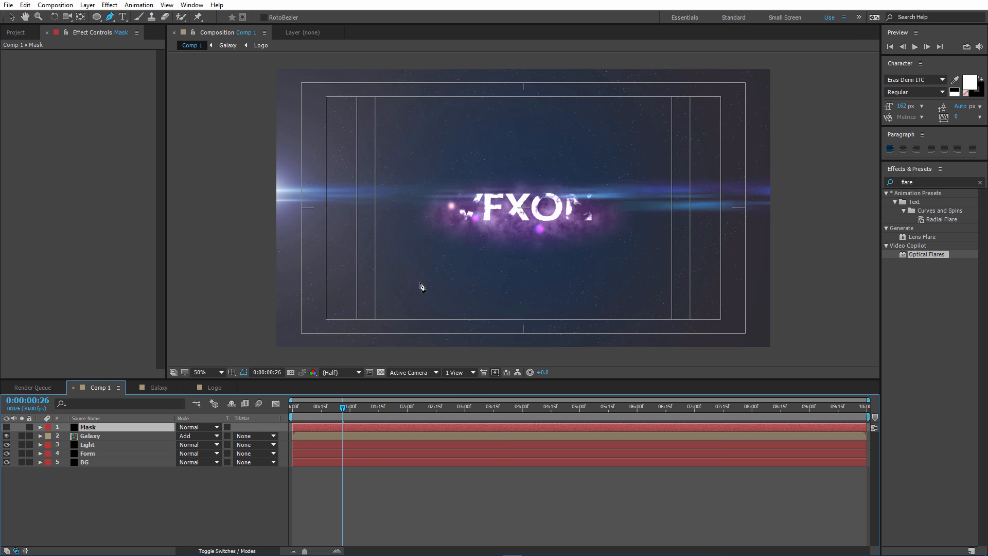
click(259, 180)
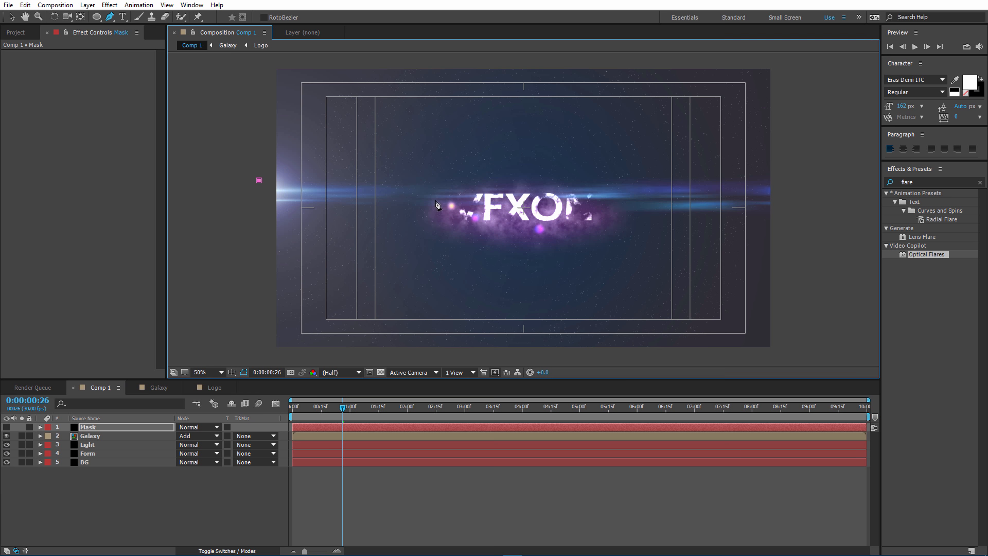
drag(453, 197, 613, 172)
key(ctrl+z)
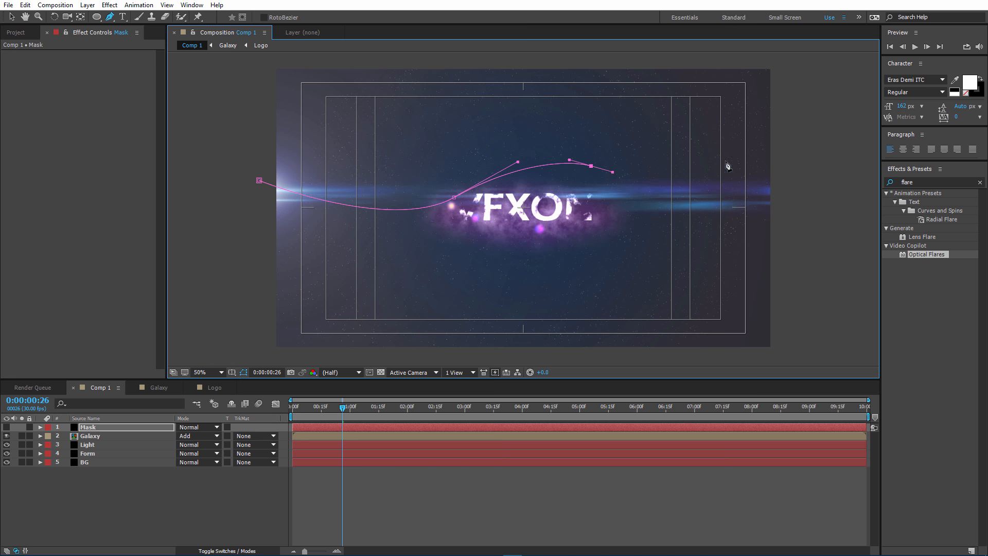
drag(791, 91, 858, 4)
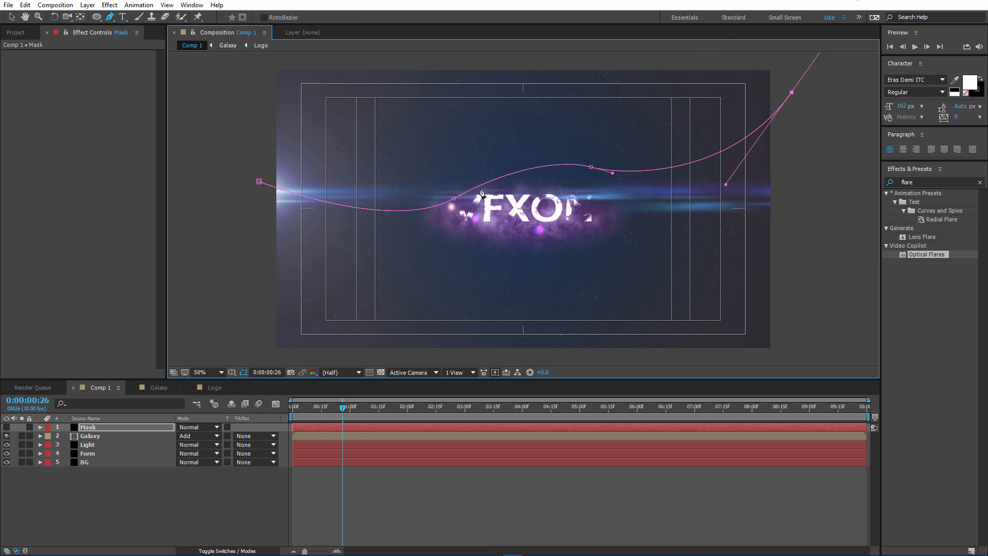
click(821, 145)
click(815, 197)
click(811, 234)
drag(792, 263, 770, 272)
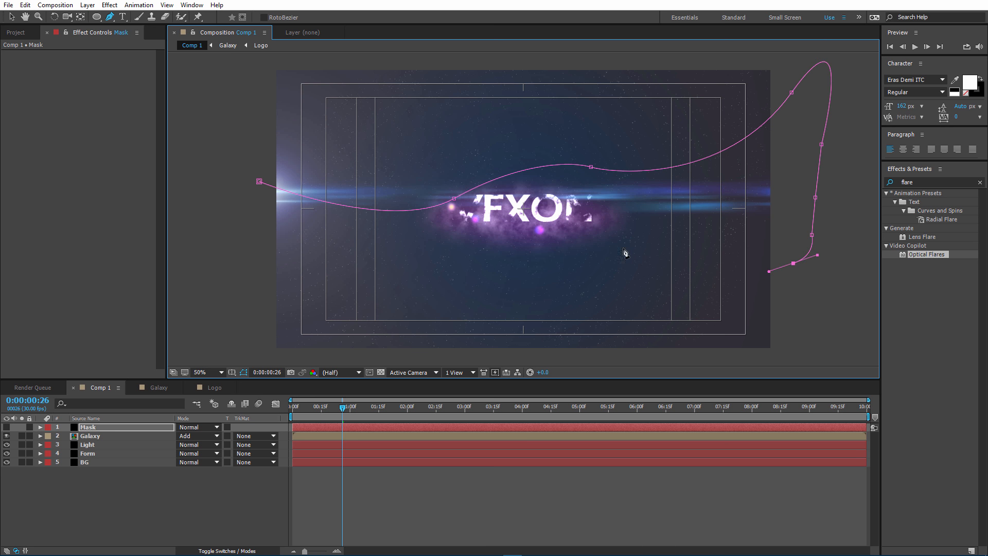
Continue the mask path in a wave below the logo and close it beyond the frame's left edge.
drag(619, 246, 600, 243)
drag(451, 306, 379, 292)
click(264, 247)
key(ctrl+z)
drag(252, 332, 202, 379)
click(193, 279)
click(217, 189)
click(259, 181)
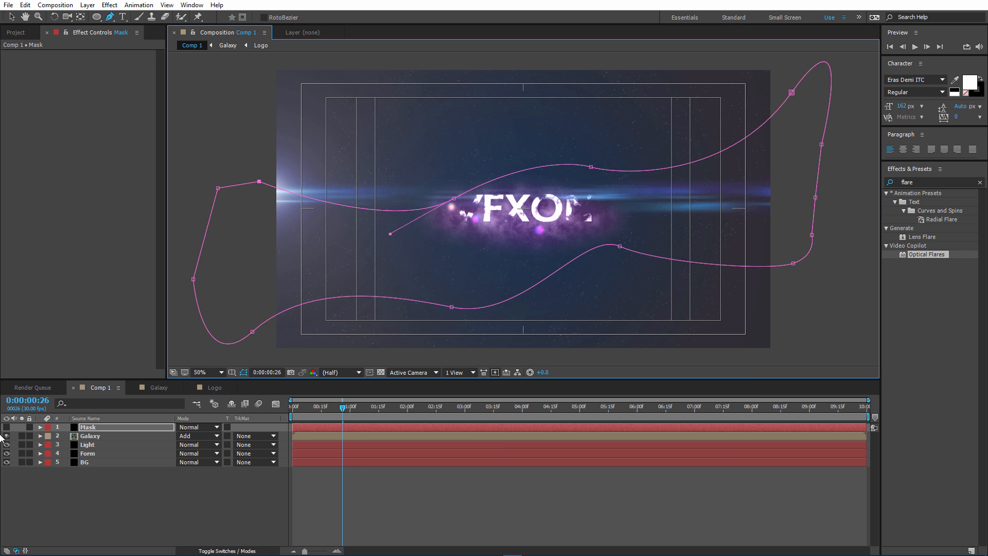
Show the Mask layer again and invert Mask 1.
click(8, 427)
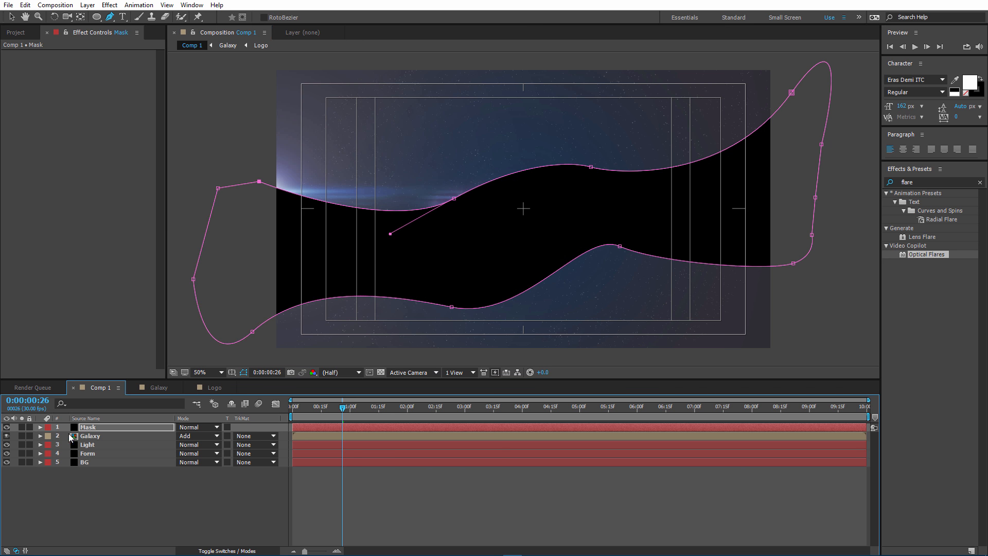
key(m)
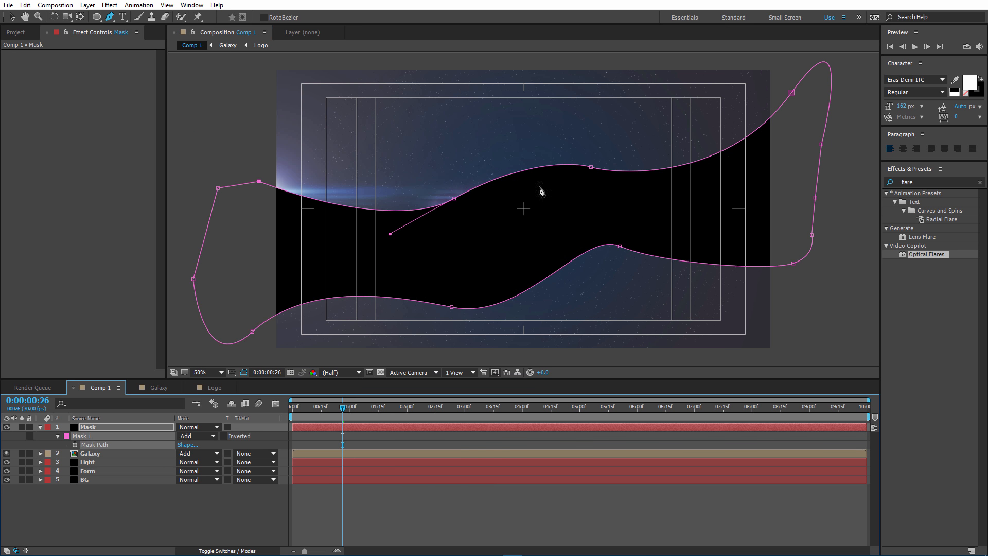
click(223, 436)
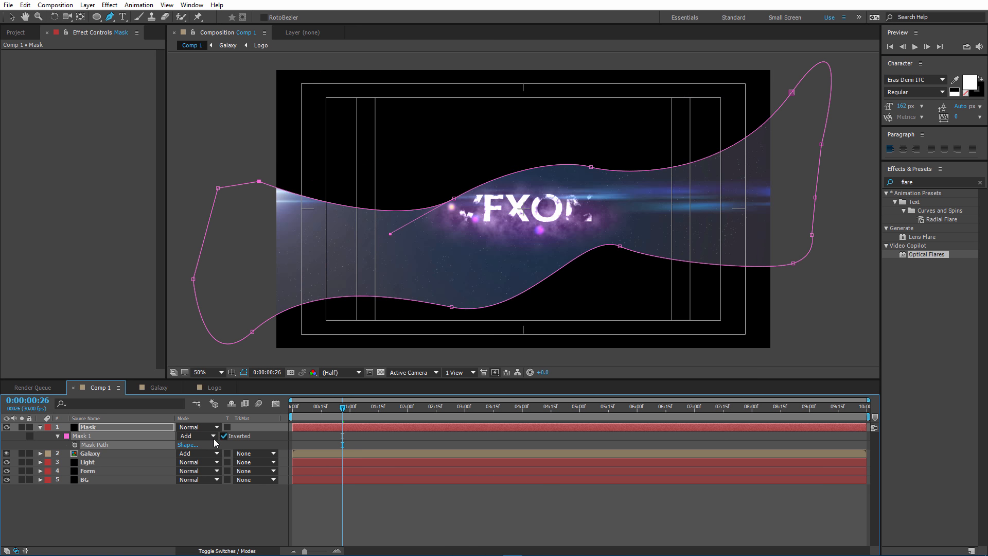
Soften Mask 1 with a 355-pixel feather, 62% opacity and a 154-pixel expansion.
click(57, 436)
click(57, 436)
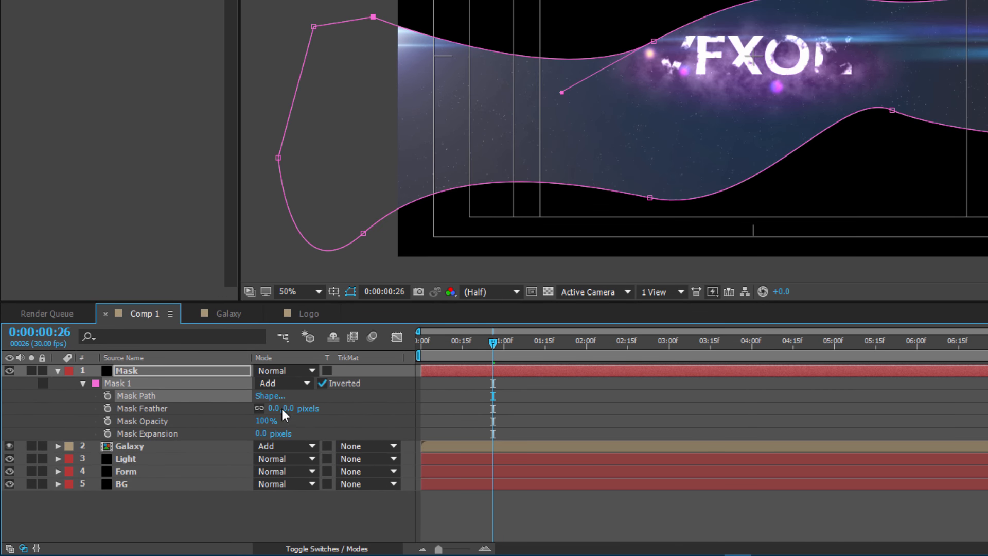
click(287, 408)
click(359, 406)
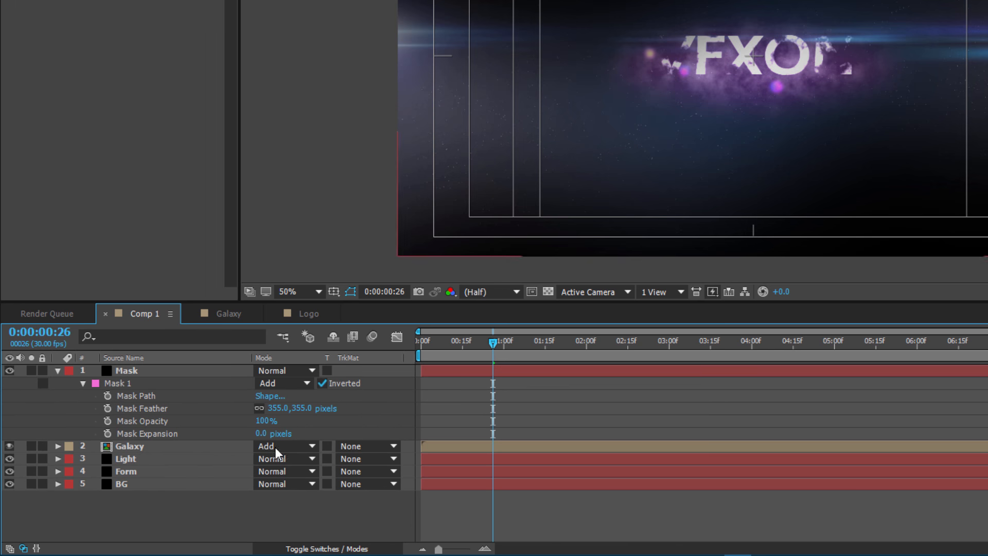
click(263, 420)
text(62)
click(320, 415)
drag(255, 436, 330, 430)
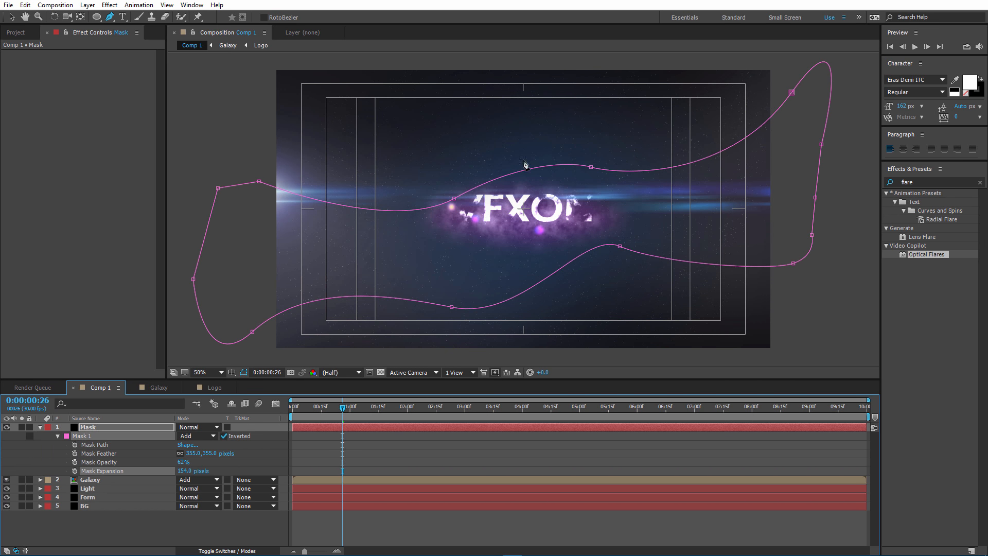
Reshape the Mask 1 path by moving its points outward above and below the logo and adjusting the lower-left curve.
drag(451, 307, 469, 337)
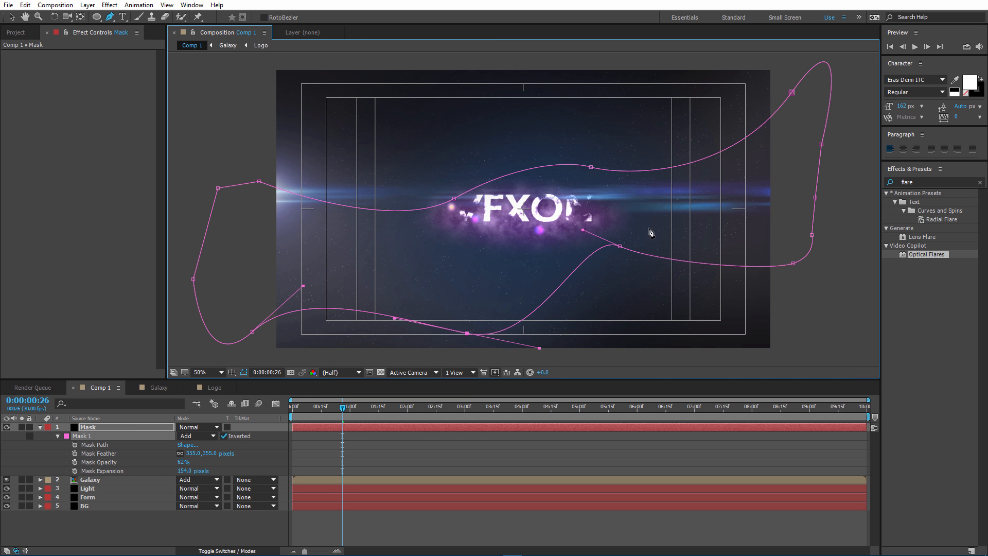
drag(590, 166, 594, 118)
drag(454, 198, 448, 188)
drag(467, 333, 453, 343)
drag(252, 331, 258, 300)
drag(193, 278, 160, 293)
drag(791, 93, 792, 98)
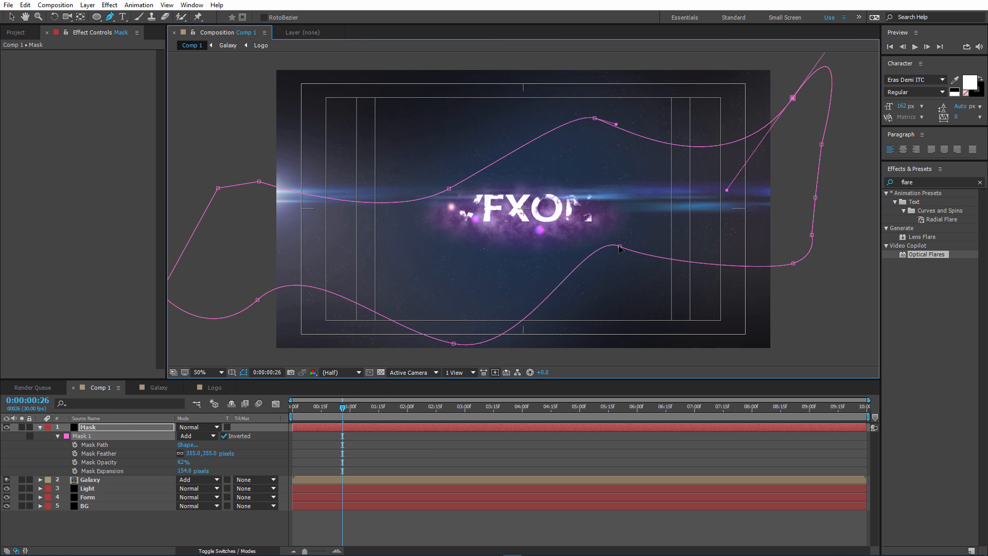
drag(619, 246, 629, 255)
drag(453, 343, 470, 344)
drag(308, 254, 392, 233)
click(11, 17)
click(239, 140)
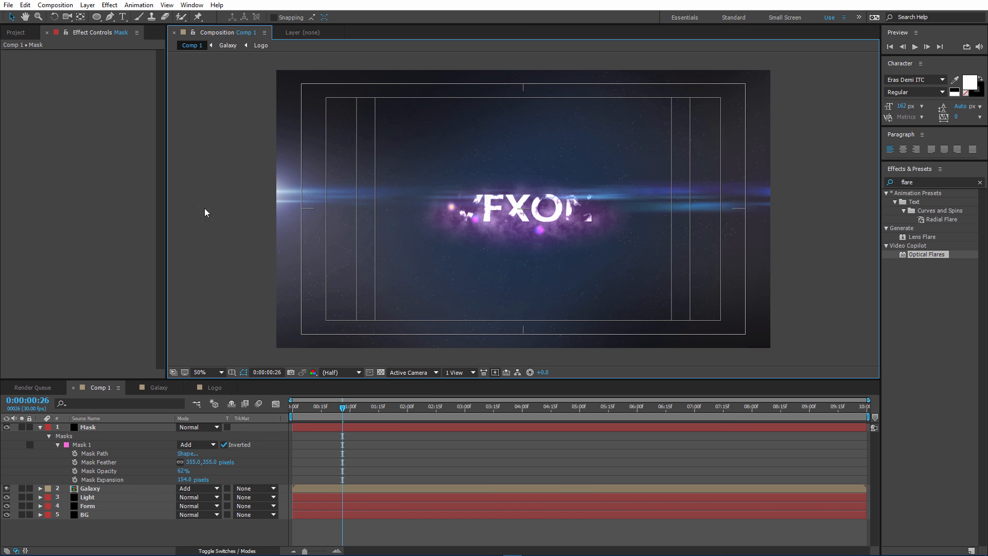
Set Mask 1's feather to 602 pixels and its expansion to 131 pixels.
click(88, 433)
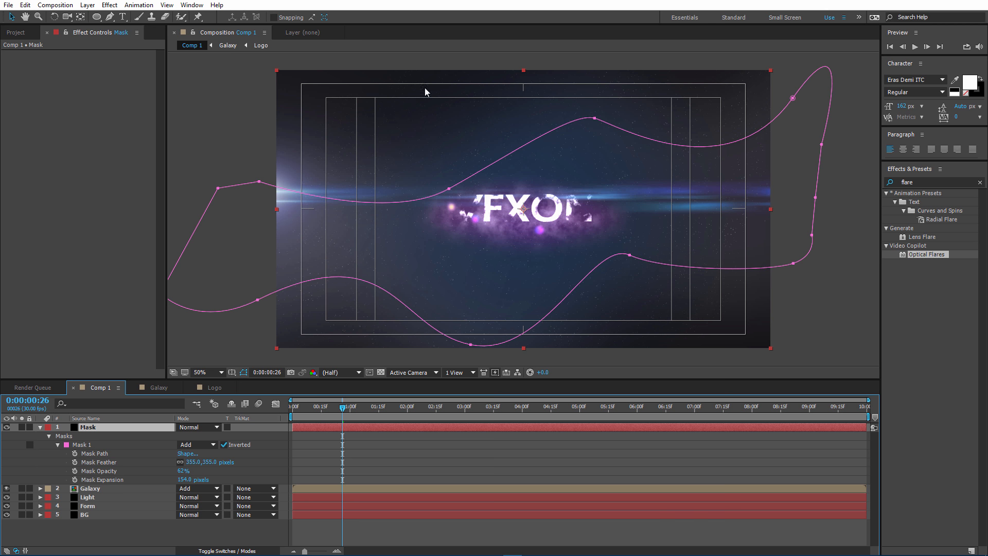
mouse_move(195, 478)
mouse_down()
mouse_move(216, 479)
mouse_move(191, 476)
mouse_up()
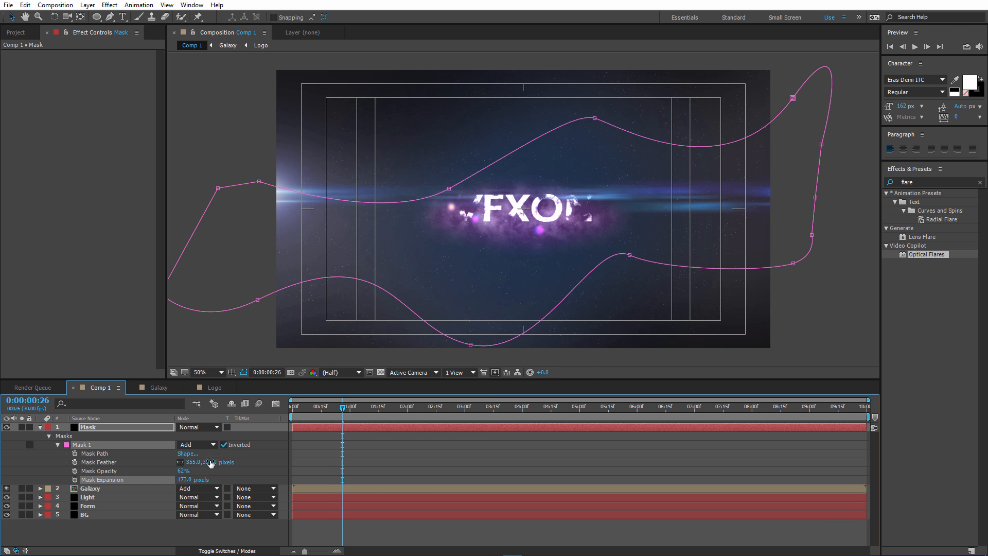
drag(208, 461, 238, 458)
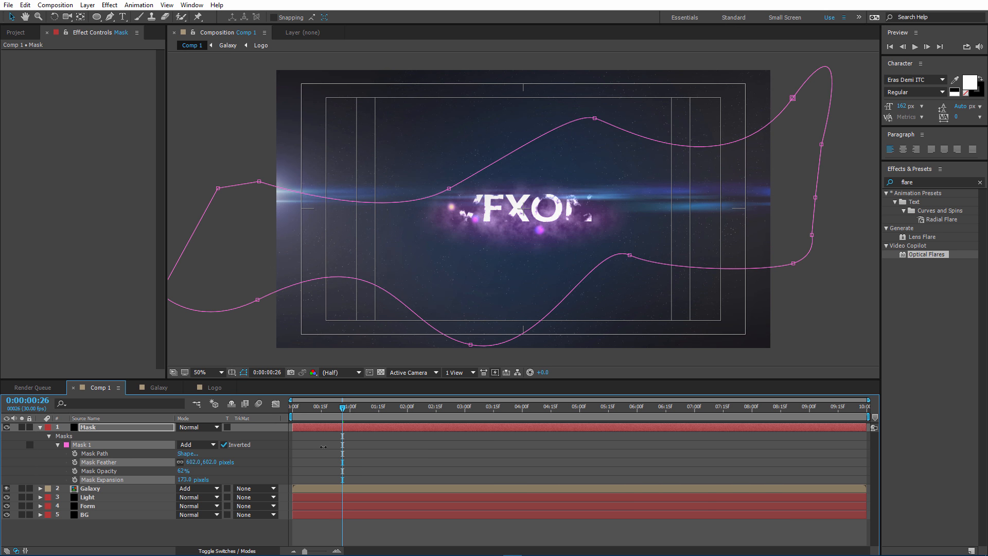
drag(193, 479, 148, 483)
click(229, 128)
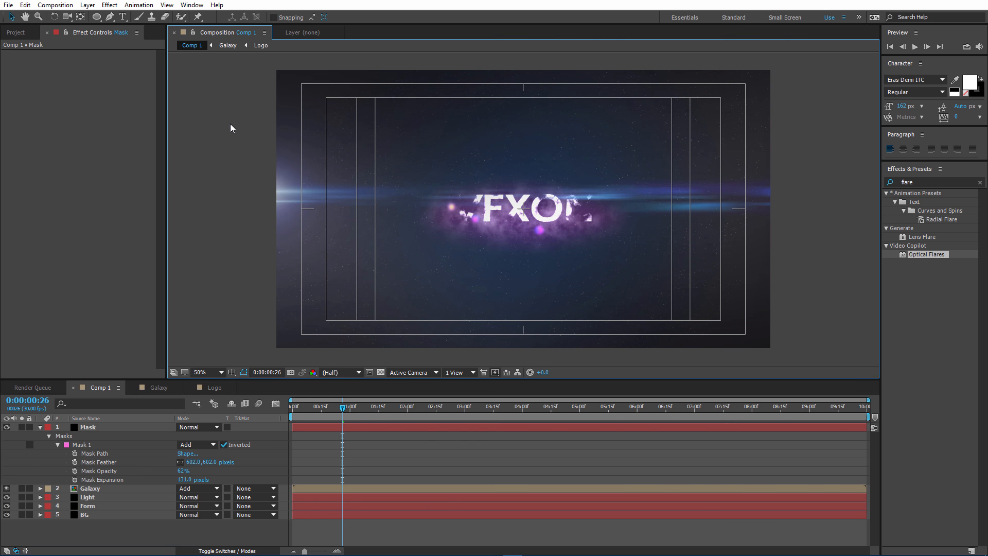
Collapse the Mask layer's properties and add a new camera to Comp 1.
click(40, 427)
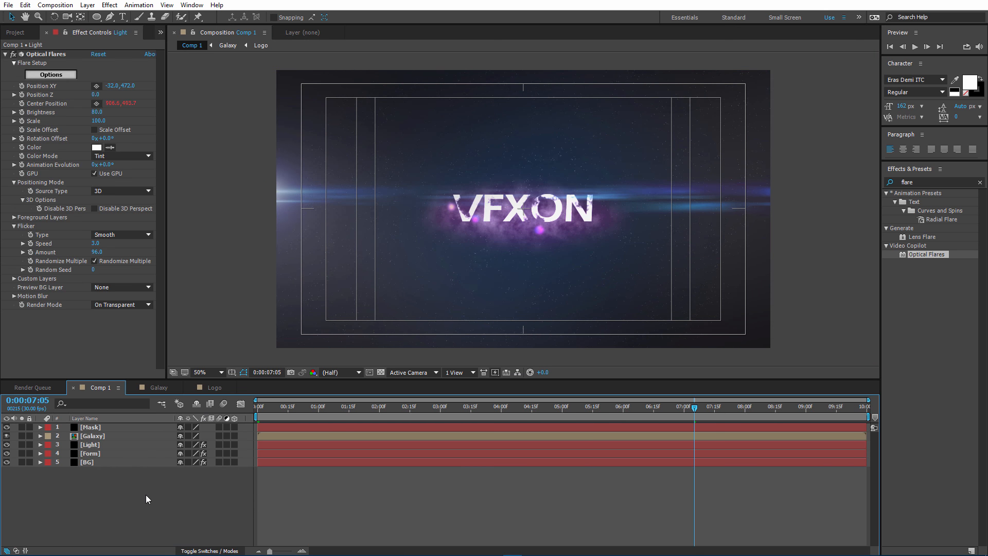
right_click(146, 495)
mouse_move(249, 398)
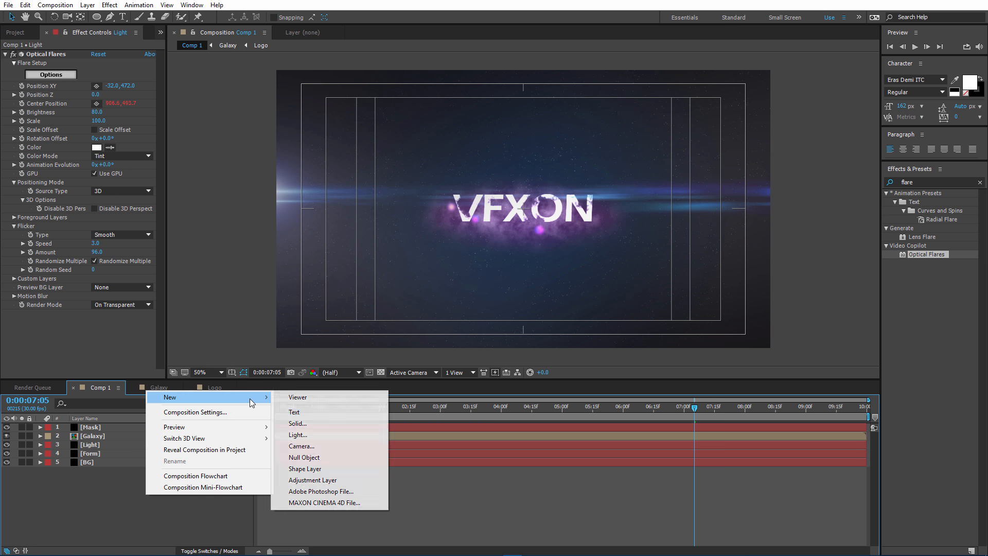
click(319, 445)
click(600, 361)
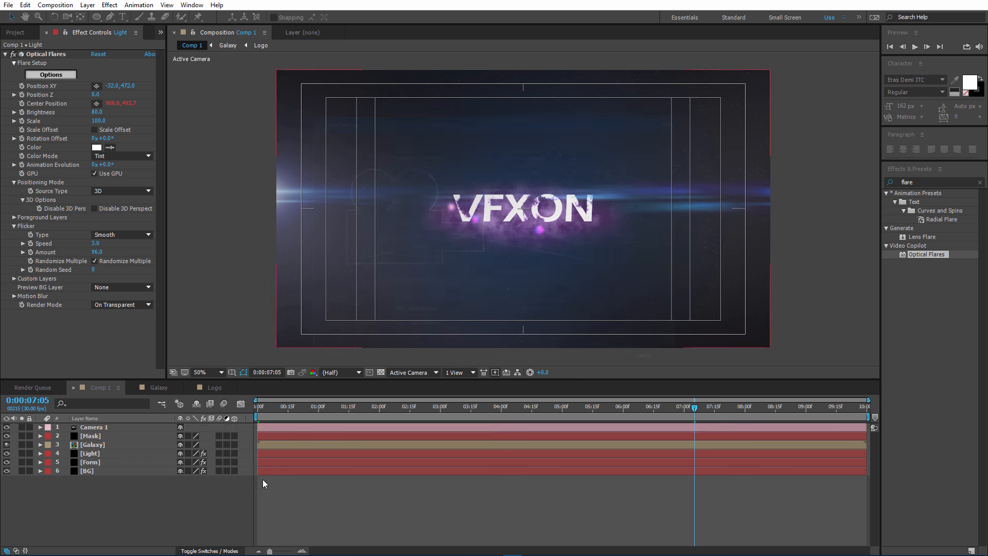
Keyframe the camera's Point of Interest and Position at the composition's last frame, 0:00:09:29.
click(42, 427)
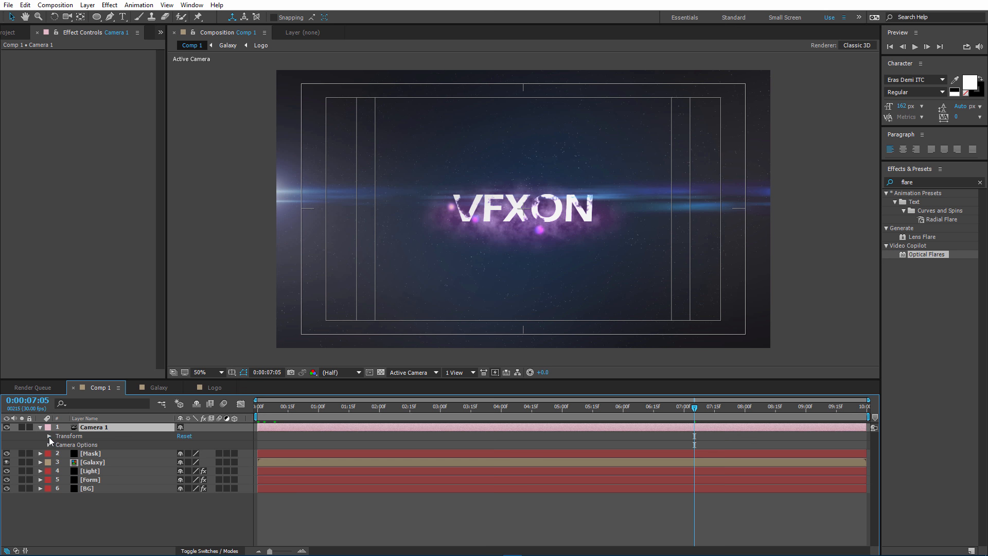
click(48, 437)
click(855, 409)
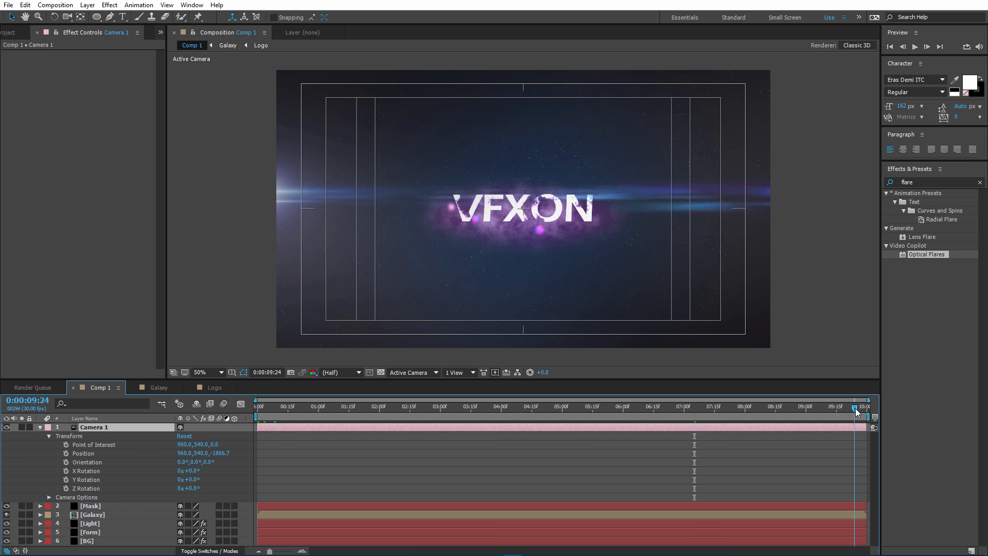
click(864, 405)
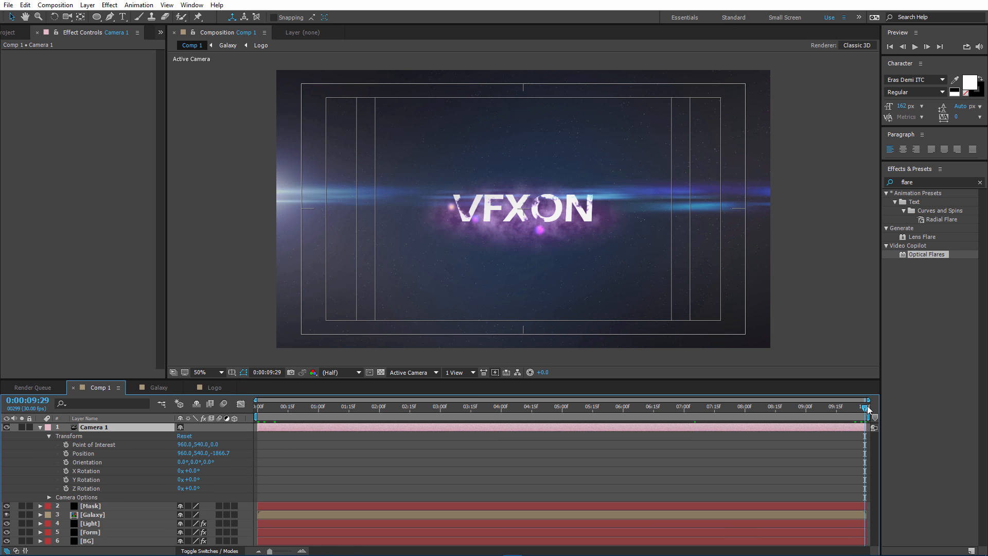
click(68, 444)
click(67, 453)
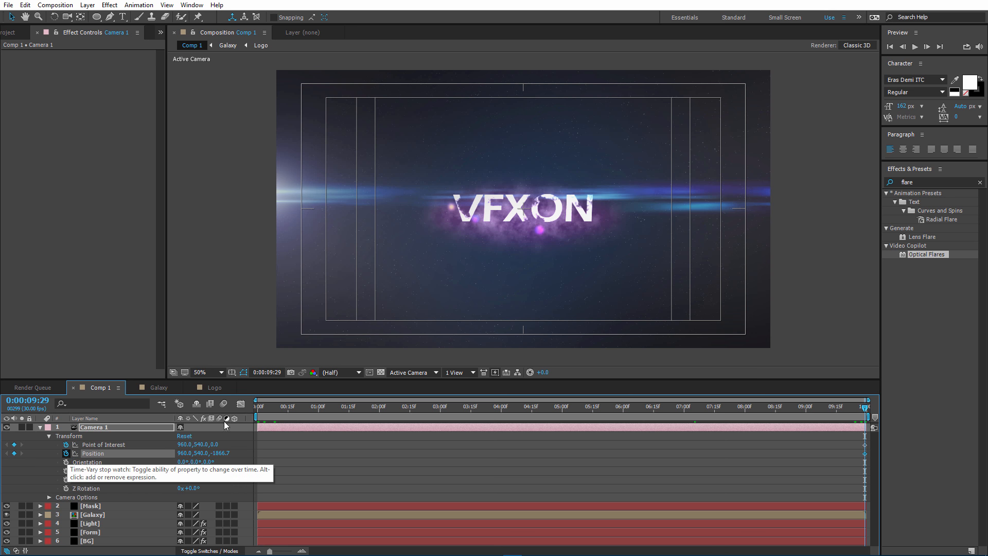
At frame 0, set the camera's Point of Interest X to 1061 and its Position Z to -1351.
key(space)
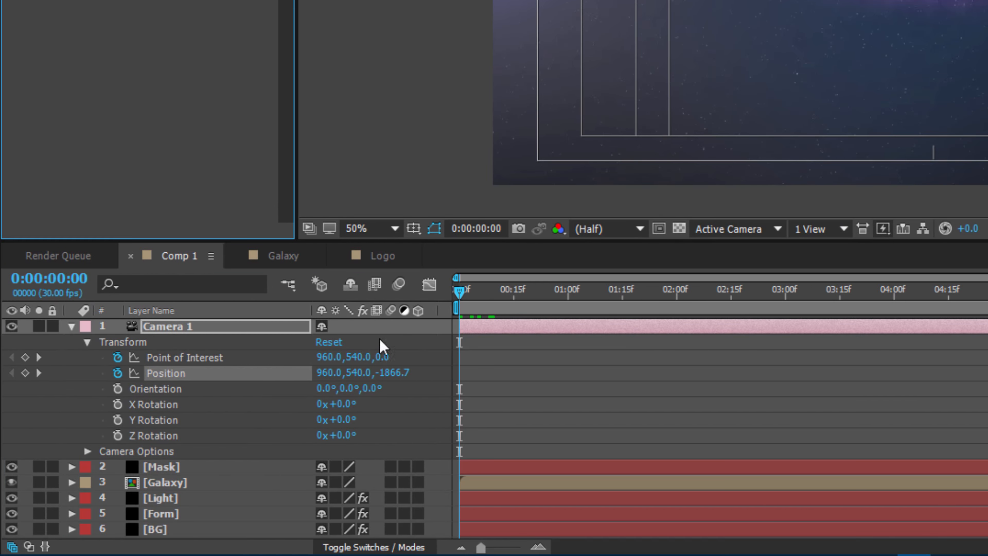
click(328, 357)
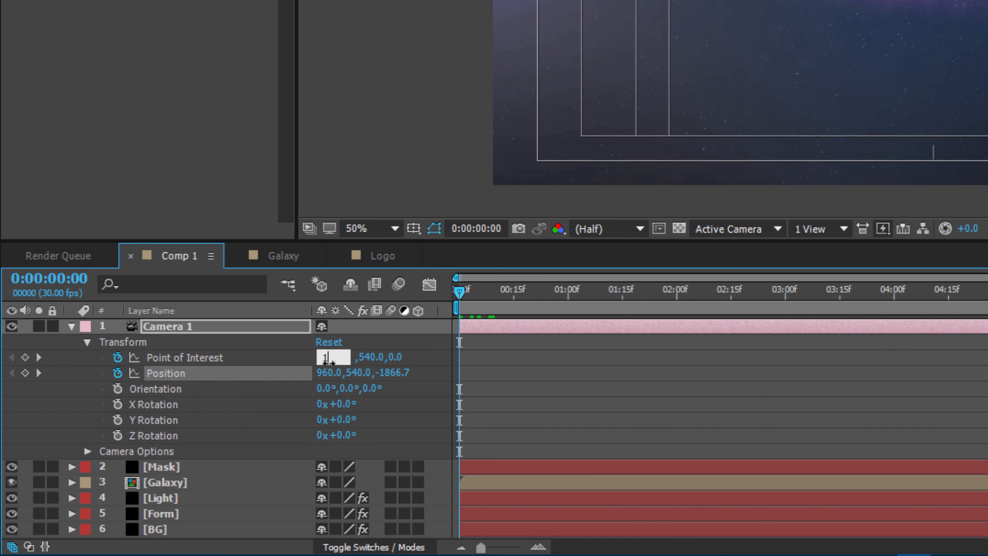
text(1061)
click(437, 359)
click(396, 373)
text(-1)
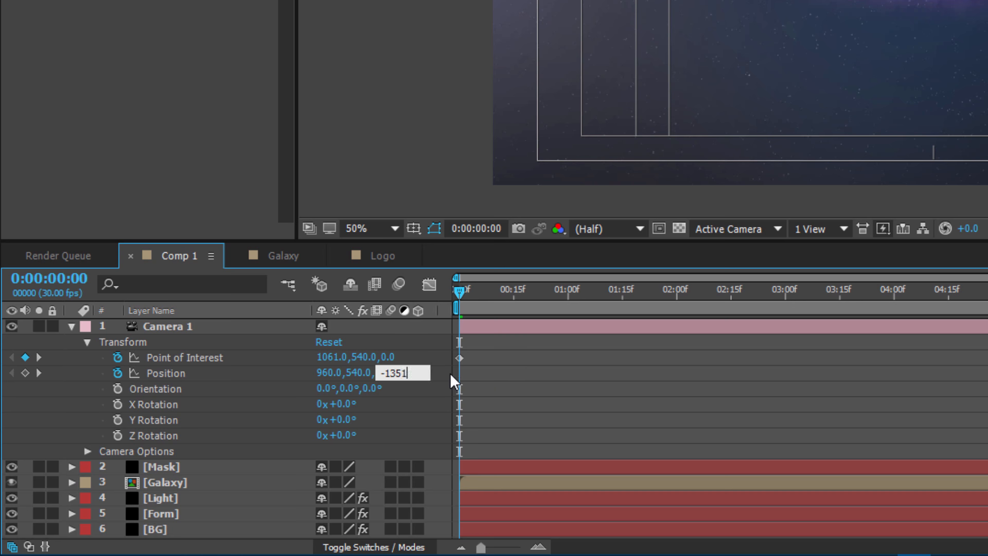
text(351)
key(Return)
Scrub through the first seconds of Comp 1 to check the camera move.
drag(450, 292, 495, 297)
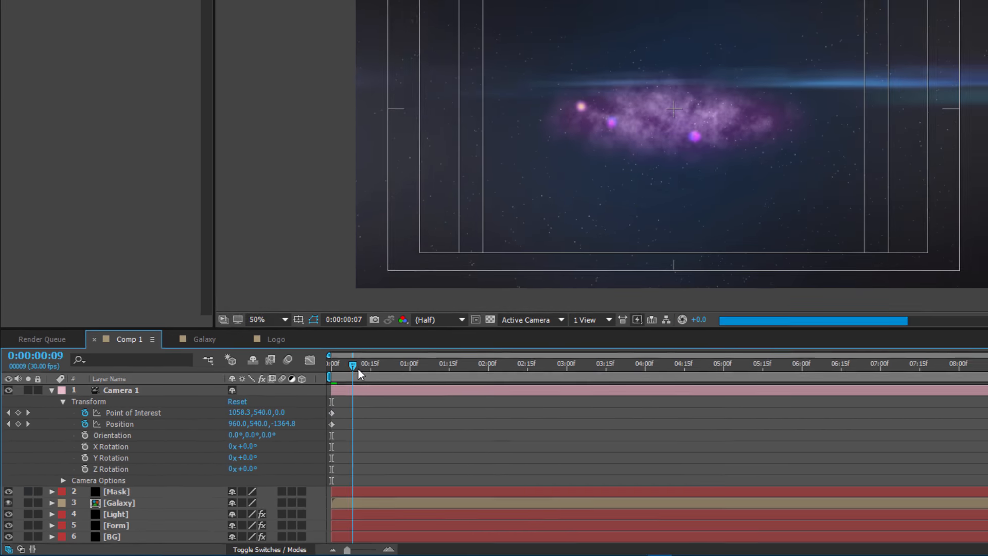
drag(358, 369, 464, 370)
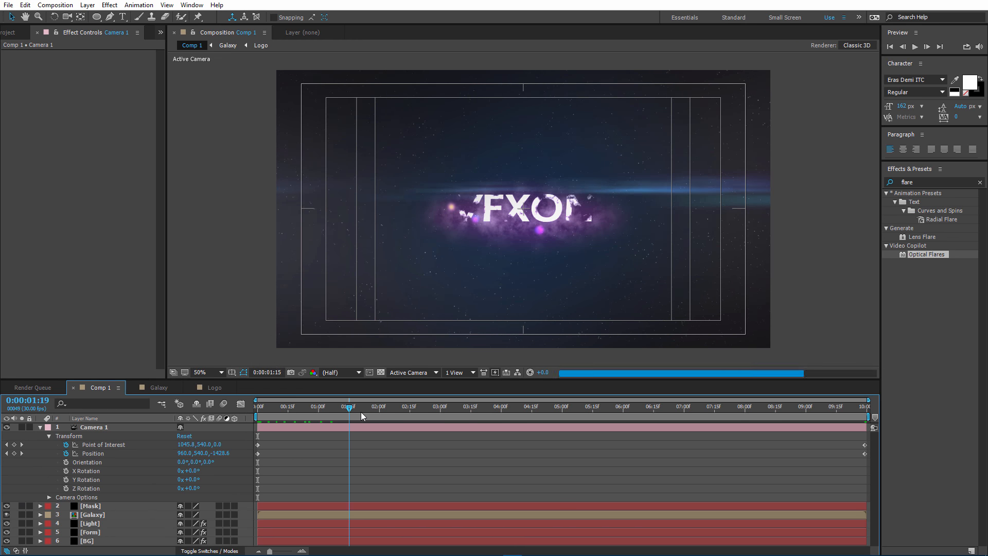
drag(361, 412, 467, 391)
Make the Galaxy layer 3D and scrub the timeline to check how it follows the camera.
click(103, 515)
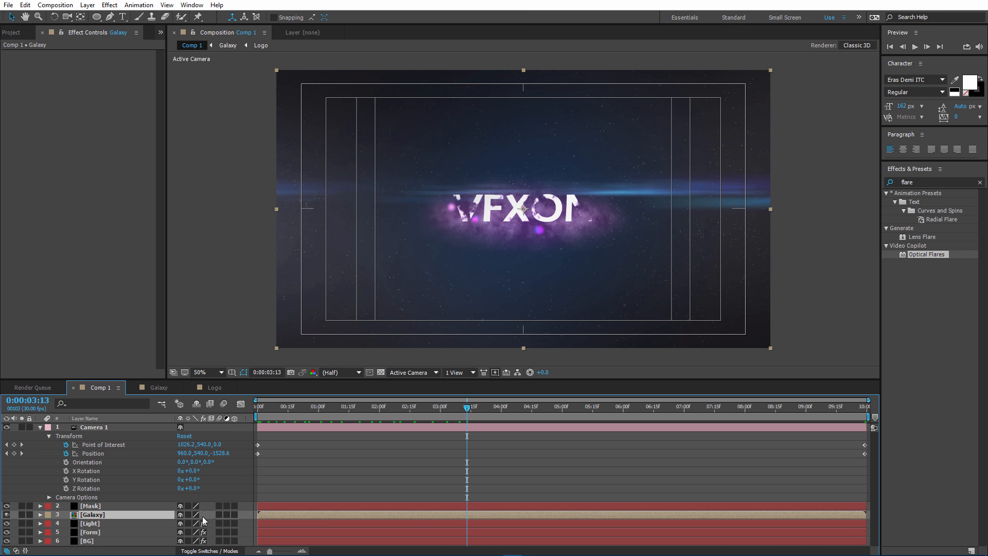
click(236, 514)
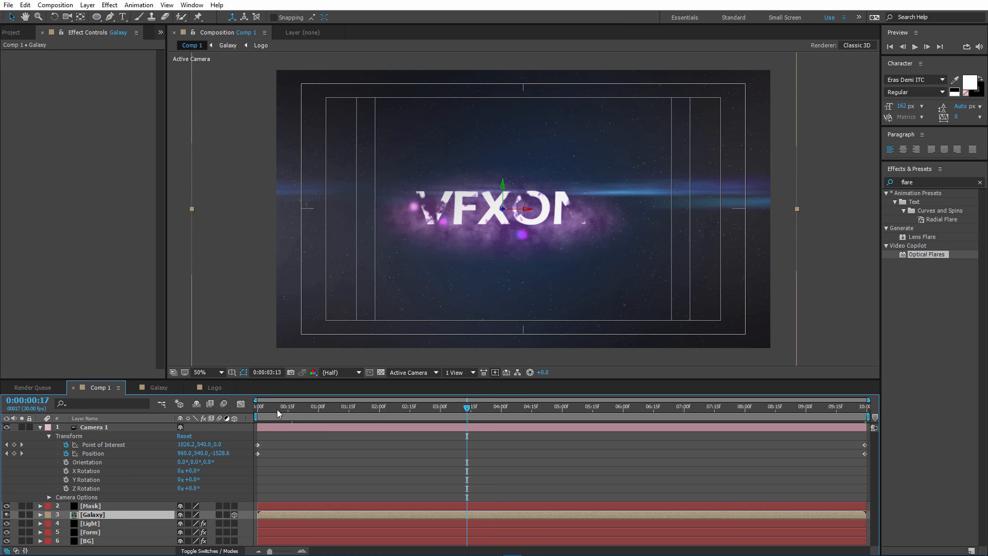
drag(277, 409, 433, 405)
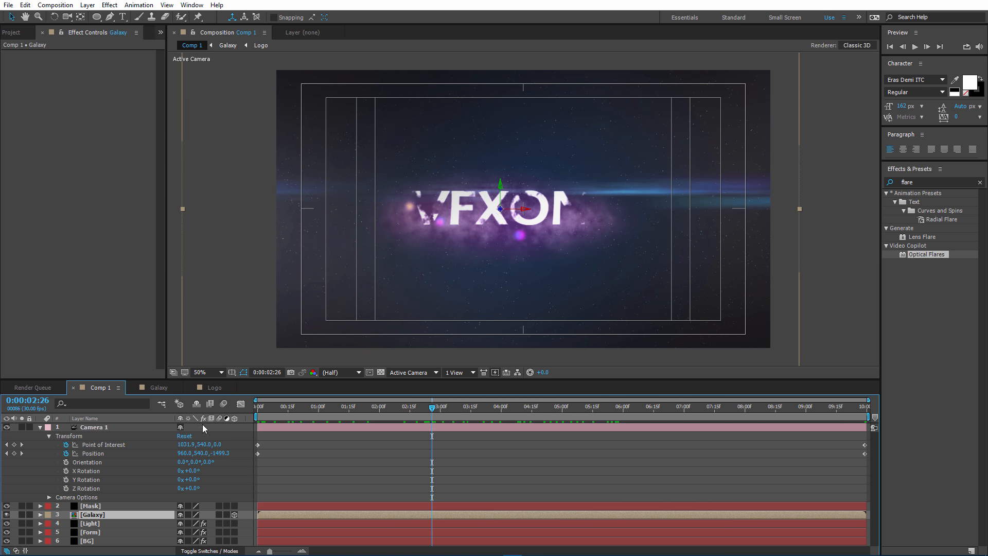
Duplicate the Form layer and rename the copy Form-Fly.
click(40, 427)
click(98, 463)
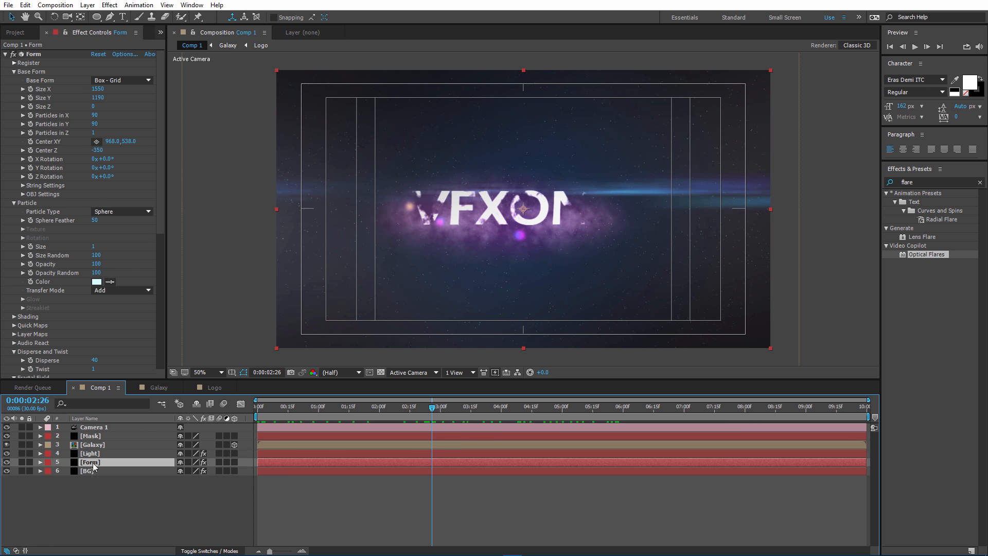
key(ctrl+d)
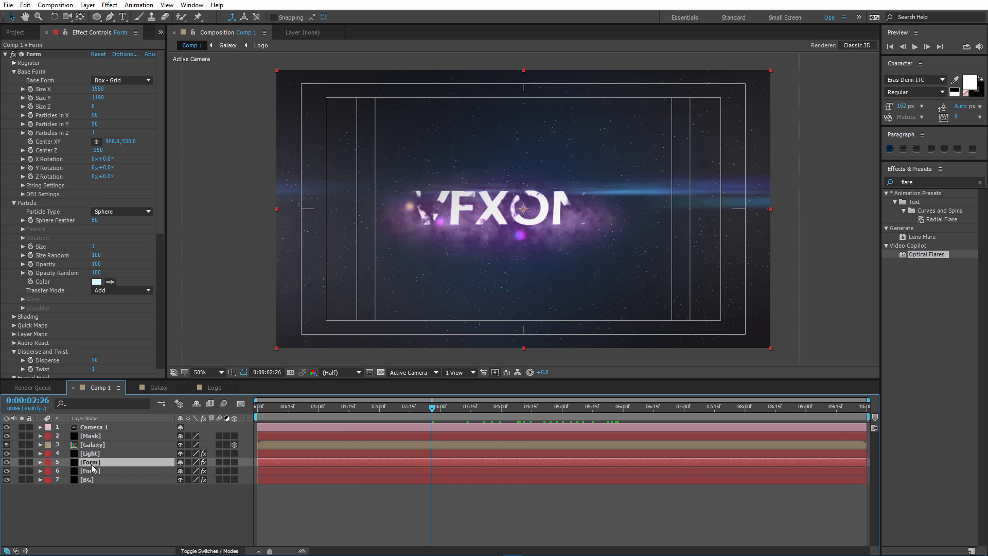
key(Return)
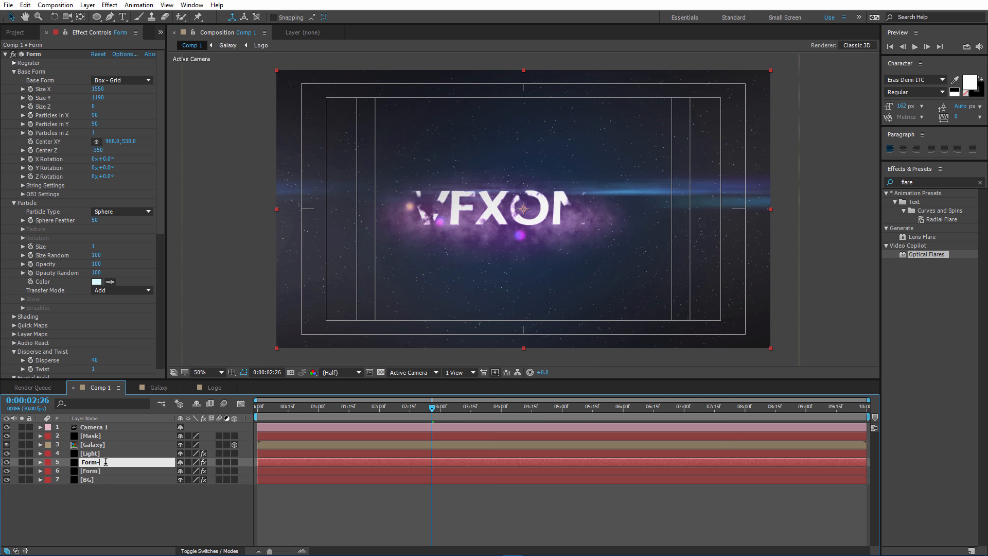
text(-Fly)
key(Return)
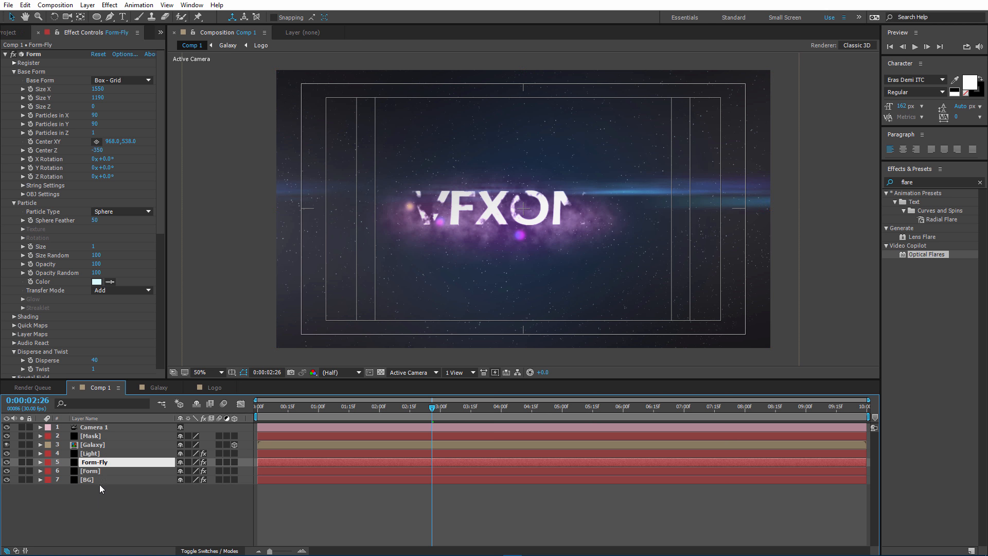
click(100, 484)
Set the Form-Fly base form's Size X to 3170 and Size Y to 1000.
click(116, 460)
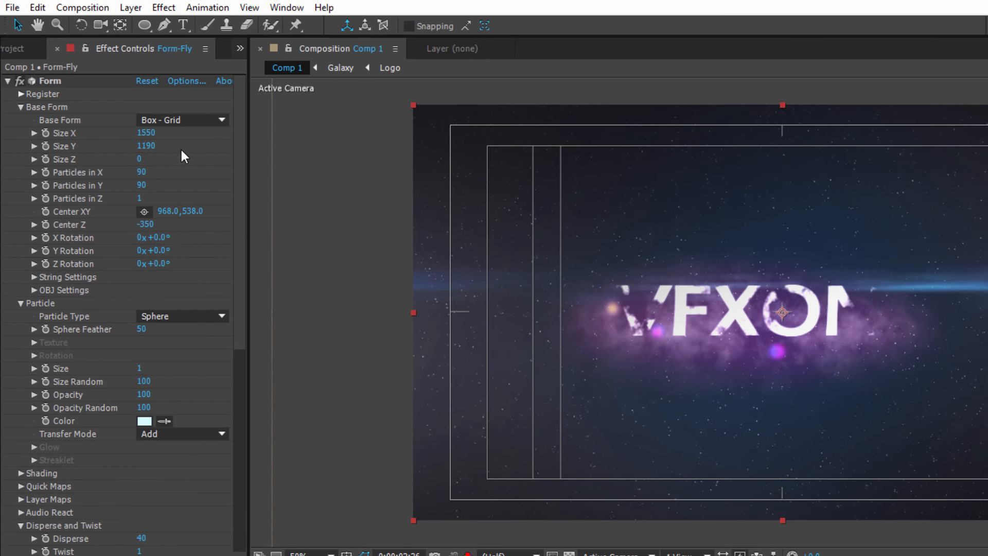
click(146, 132)
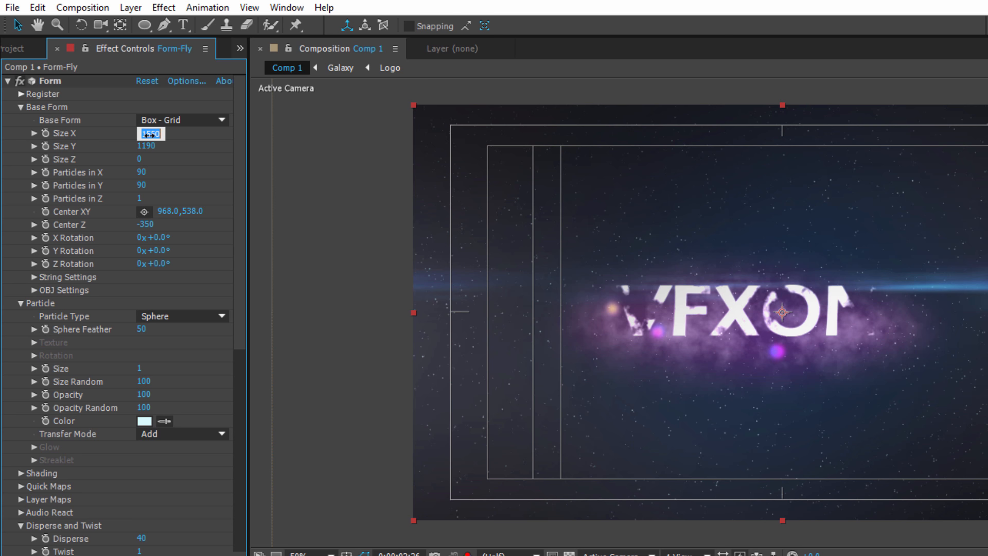
text(3170)
key(Return)
click(148, 146)
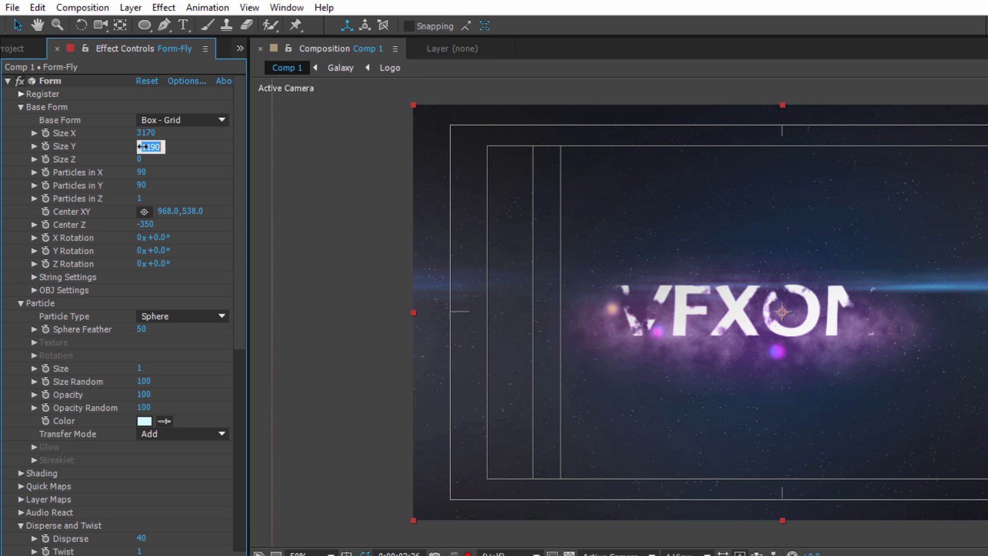
text(100)
key(Return)
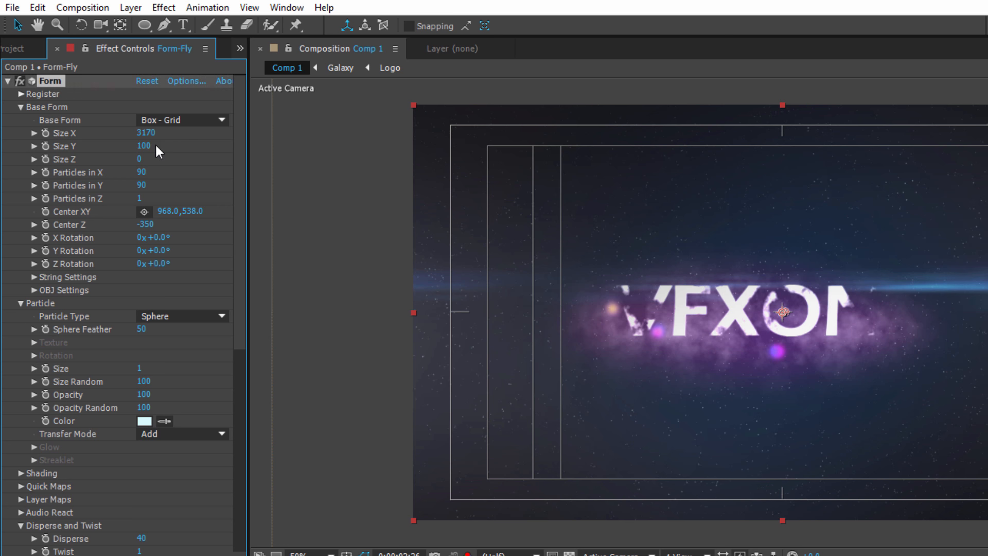
click(146, 147)
text(1000)
key(Return)
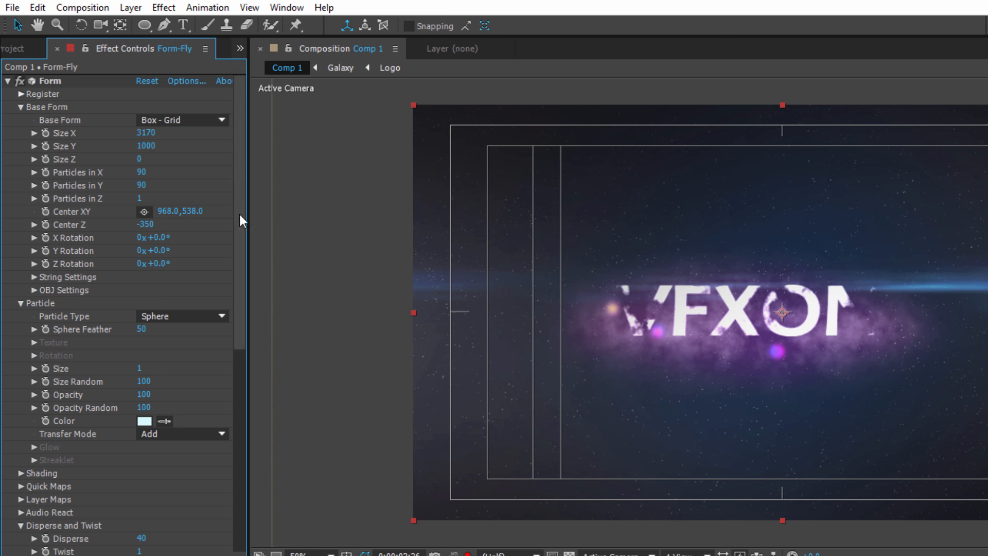
Reposition the Form-Fly particles with a Center Y of 651 and a Center Z of -1730.
click(194, 212)
text(651)
key(Return)
click(146, 224)
key(BackSpace)
text(-1730)
key(Return)
Change Form-Fly's particle type to Glow Sphere (No DOF), with sphere feather 100 and opacity 47.
click(220, 317)
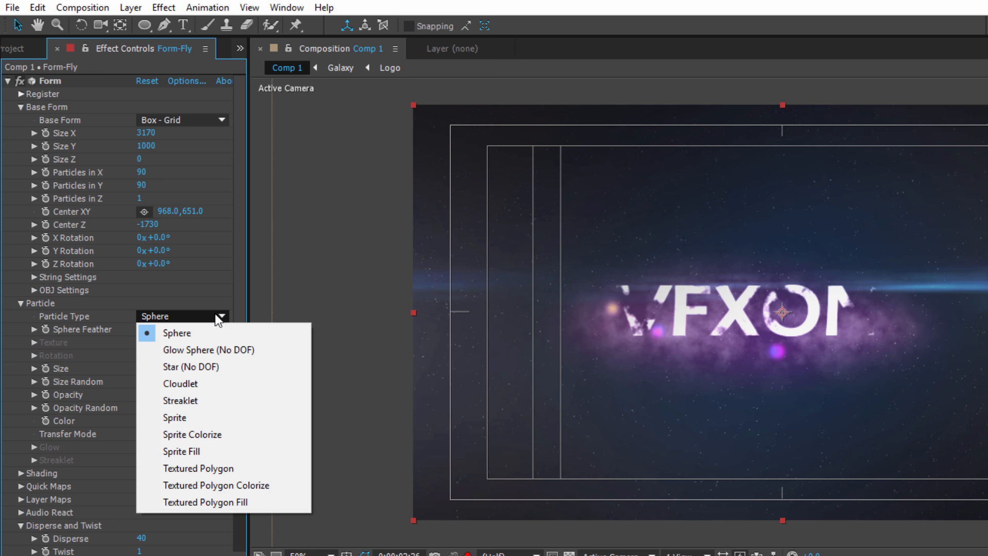
click(227, 352)
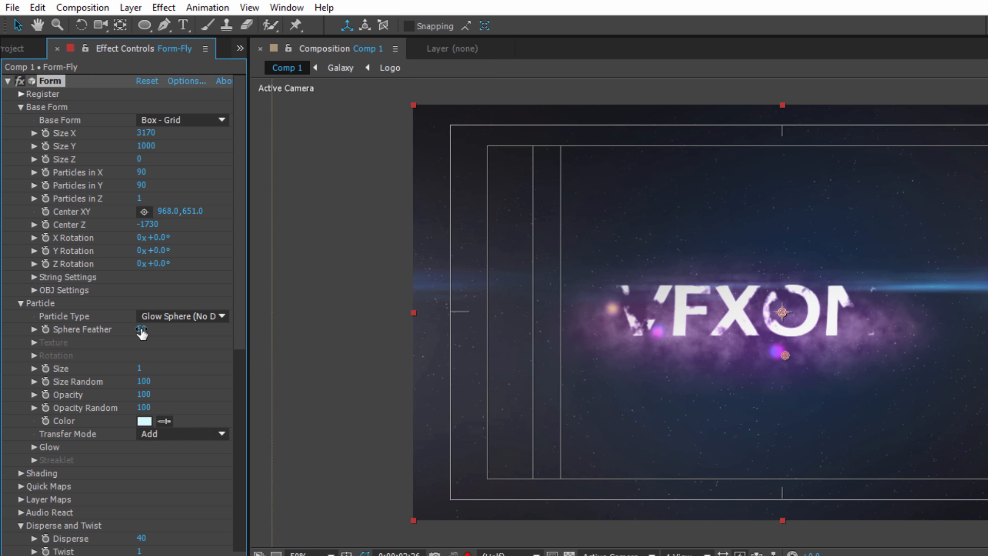
drag(141, 329, 334, 332)
click(142, 394)
text(47)
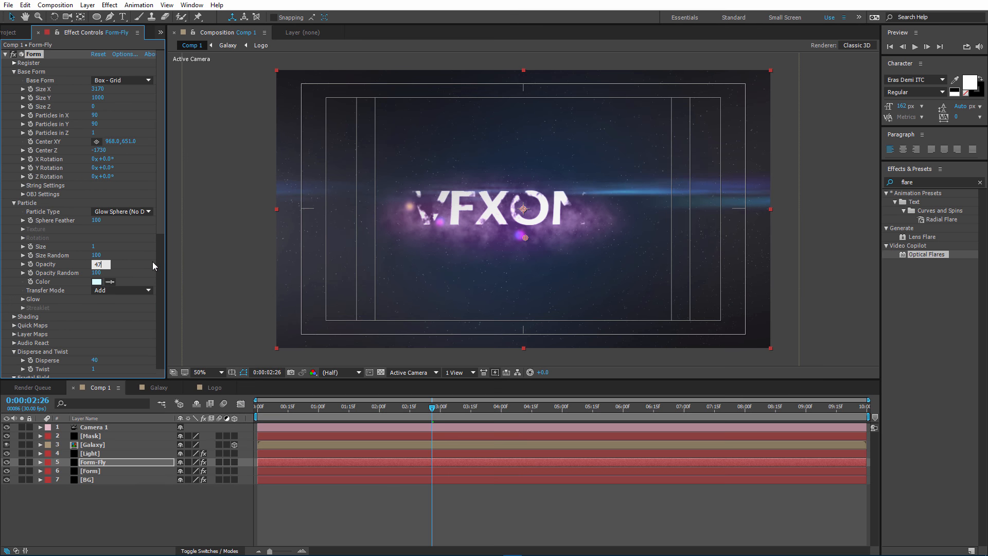
key(Return)
Scrub through the composition to examine the flying particles at its start and near its end.
scroll(424, 246, down, 1)
key(period)
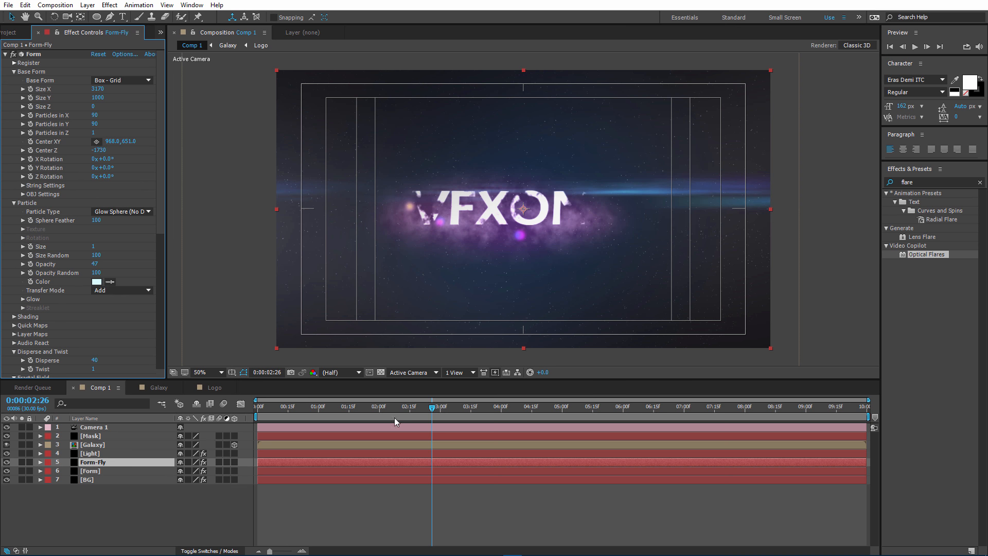
drag(395, 407, 349, 399)
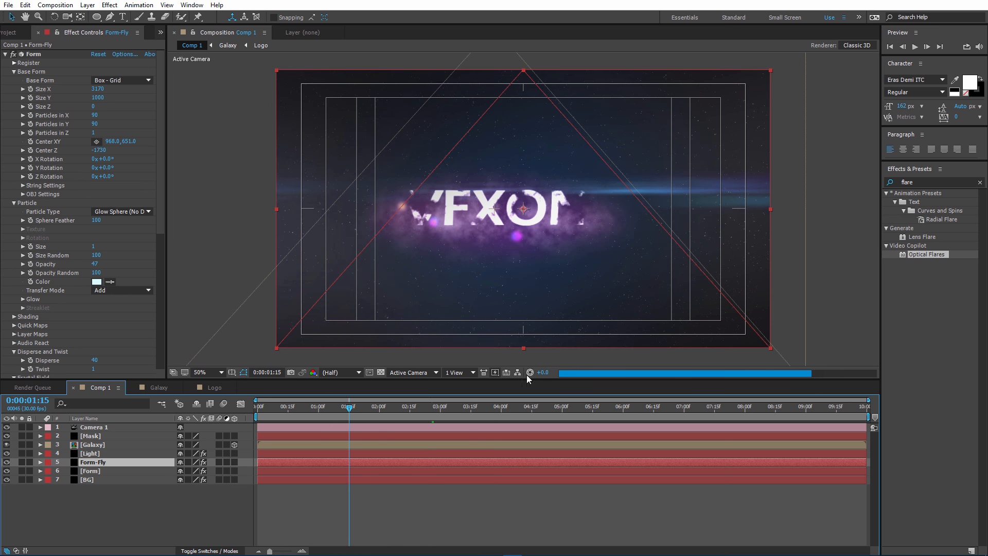
key(space)
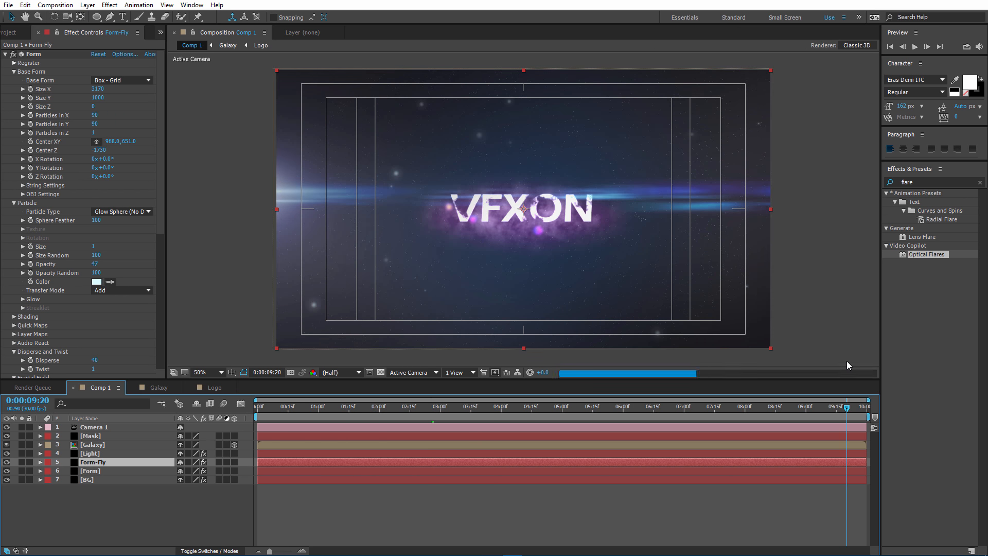
drag(847, 361, 818, 368)
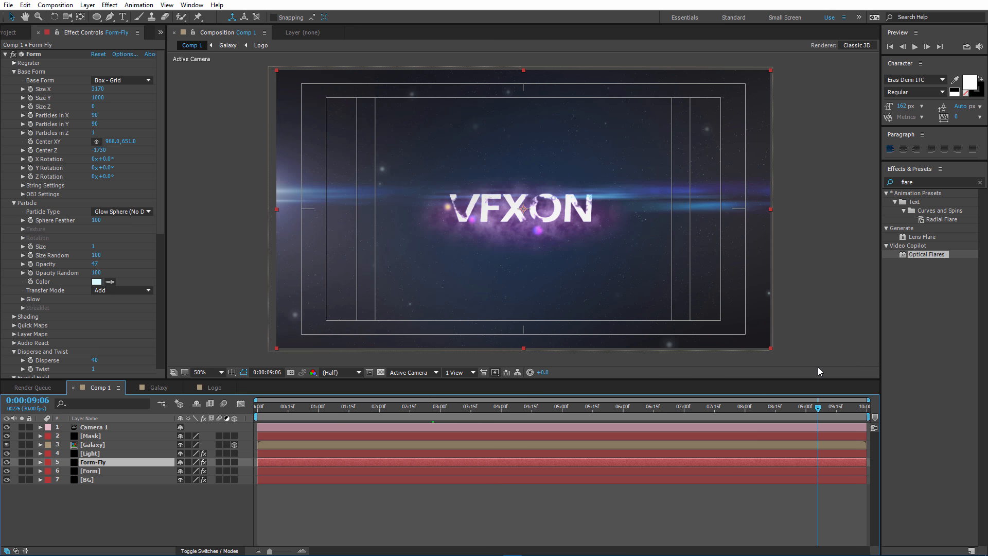
Set Form-Fly's particle color to D7FCFE and select the original Form layer.
click(97, 282)
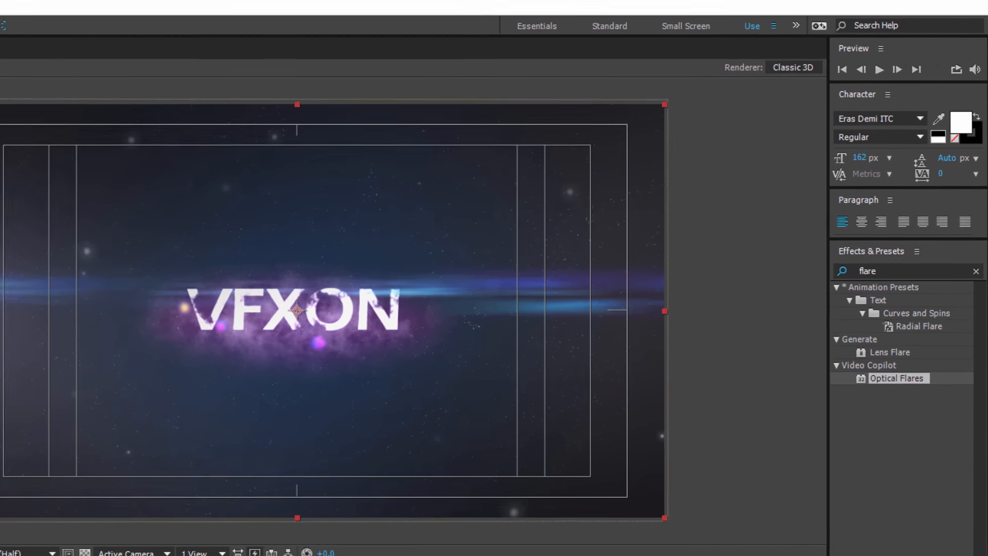
text(D7FCFE)
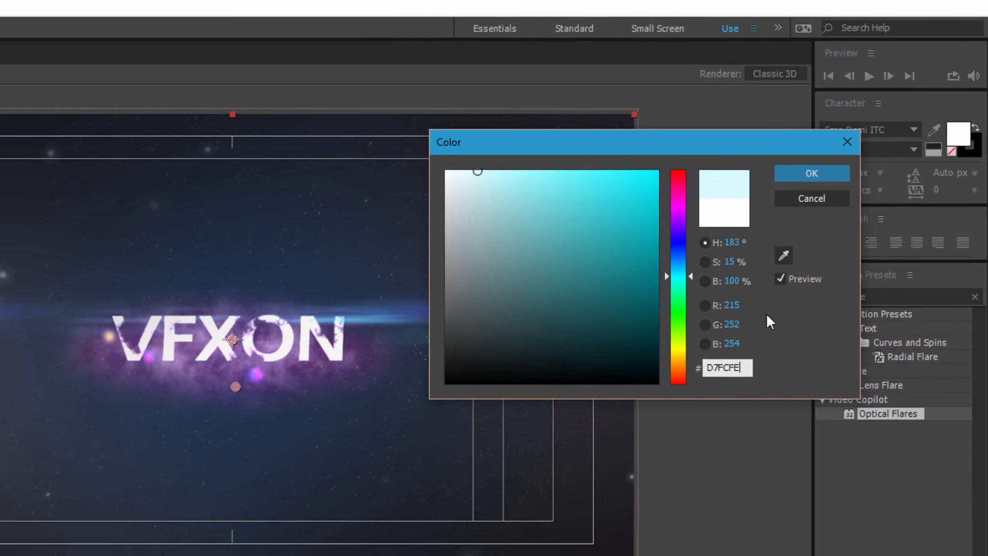
click(804, 180)
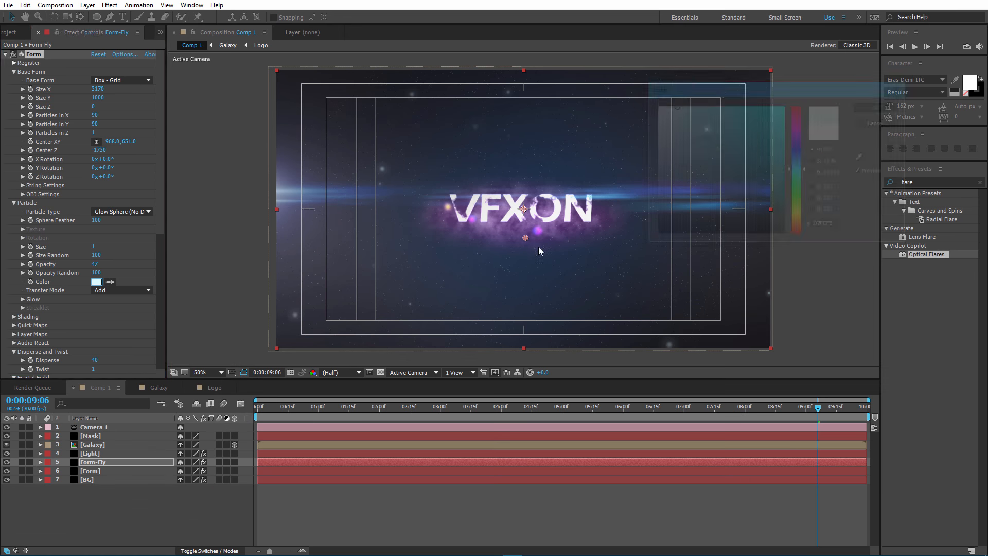
click(124, 470)
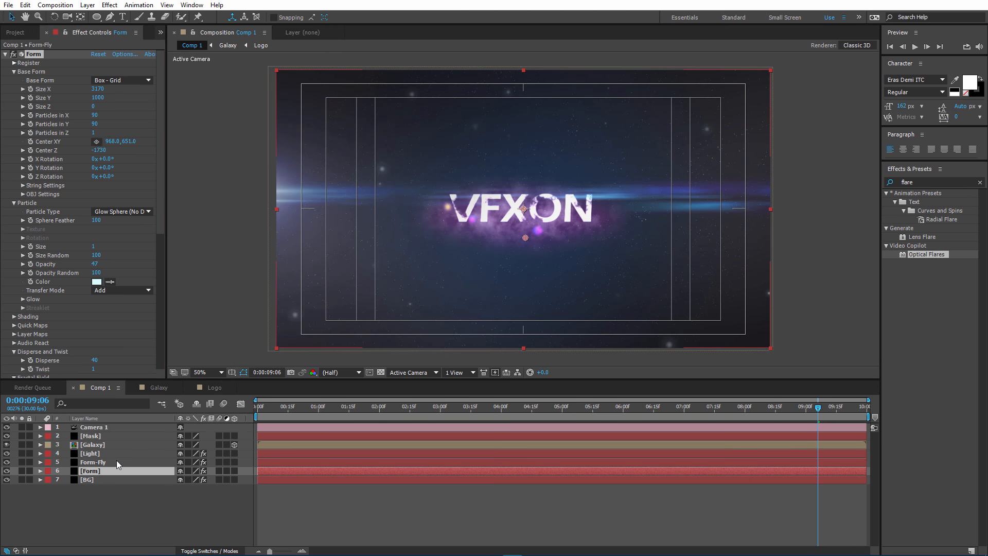
Set the original Form layer's particle color to D7FCFE.
click(96, 281)
text(D7FCFE)
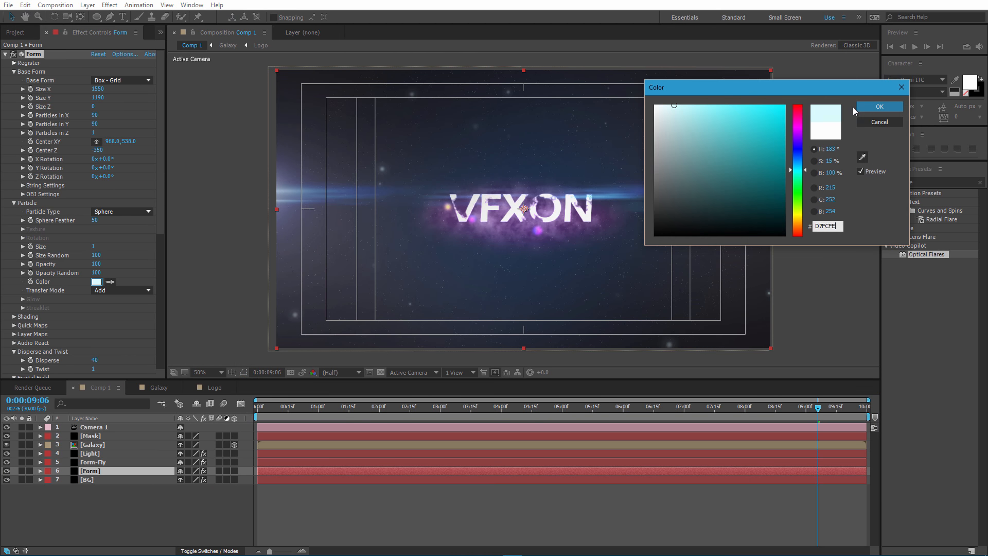
click(878, 104)
Set Form-Fly's Disperse to 36 and its Twist to 0.
key(ctrl+Up)
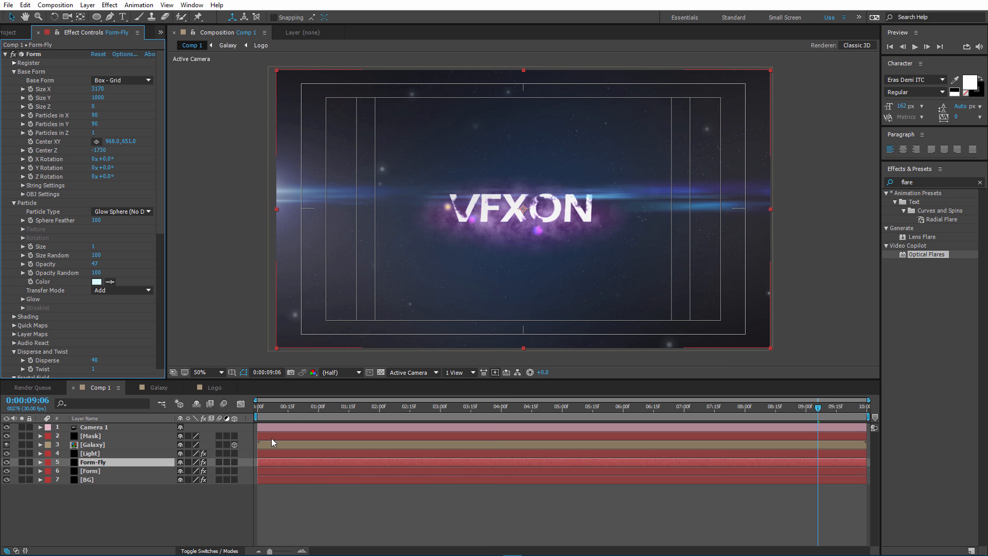
scroll(75, 304, down, 3)
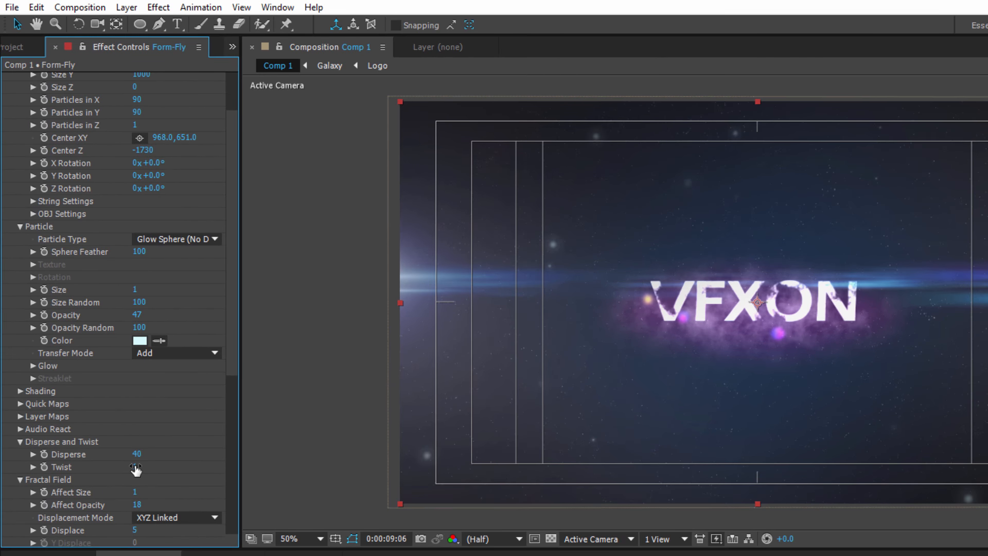
click(93, 322)
click(138, 454)
text(36)
click(139, 466)
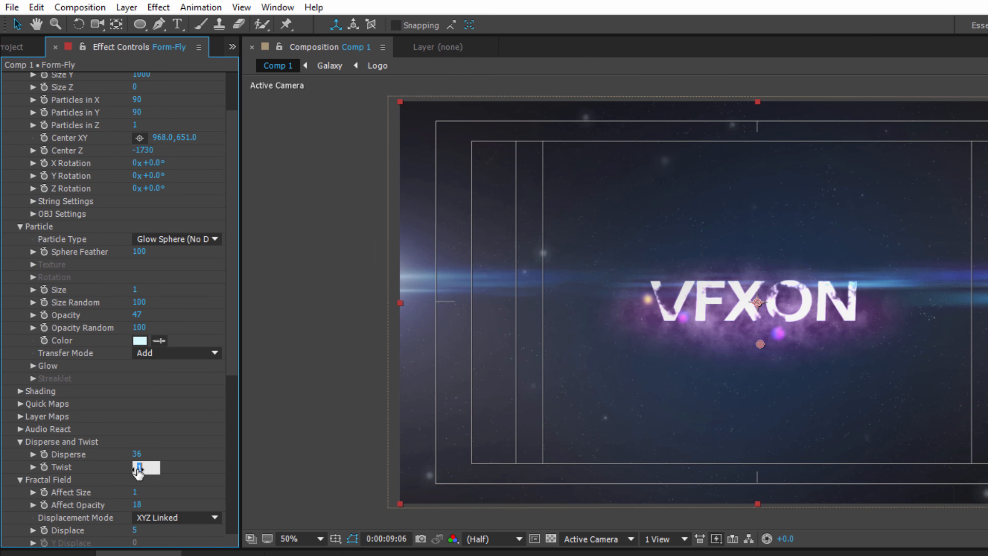
text(0)
key(Return)
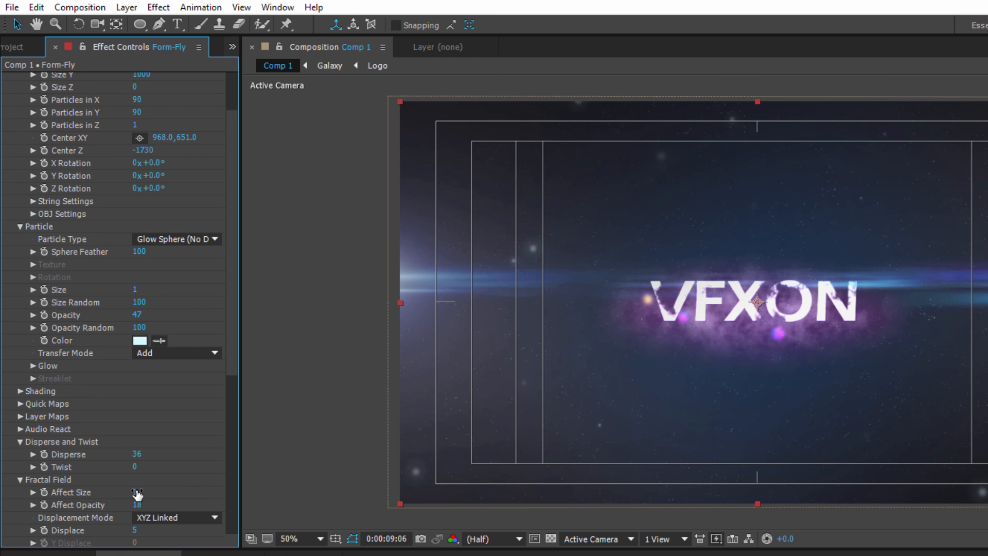
Set Affect Size and Affect Opacity to 0 in Form-Fly's fractal field.
click(141, 491)
text(0)
key(Return)
click(136, 505)
text(0)
key(Return)
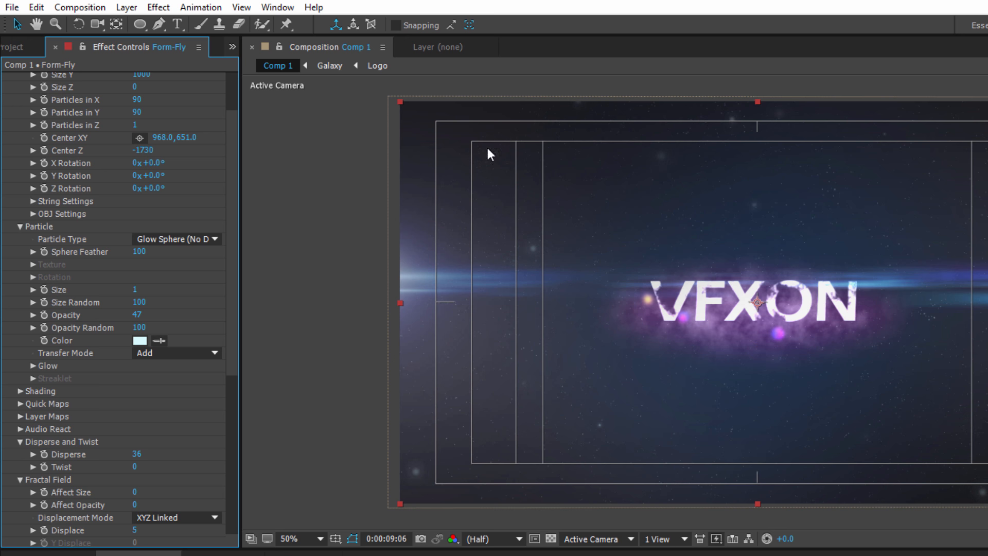
Zero out the Displace, Flow X, Flow Y and Flow Z values in Form-Fly's fractal field.
scroll(155, 492, down, 3)
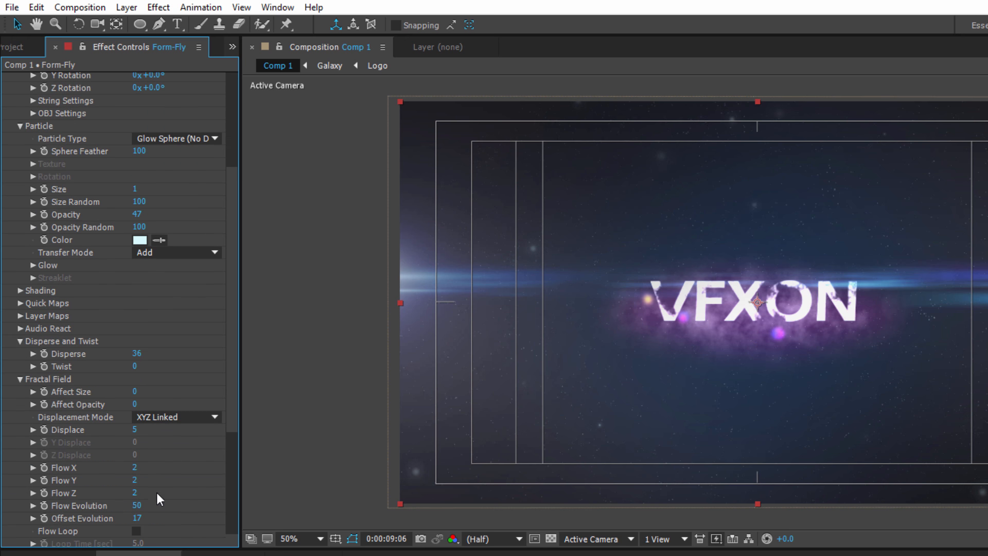
click(136, 430)
text(0)
key(Return)
click(135, 481)
text(0)
click(133, 493)
text(0)
key(Return)
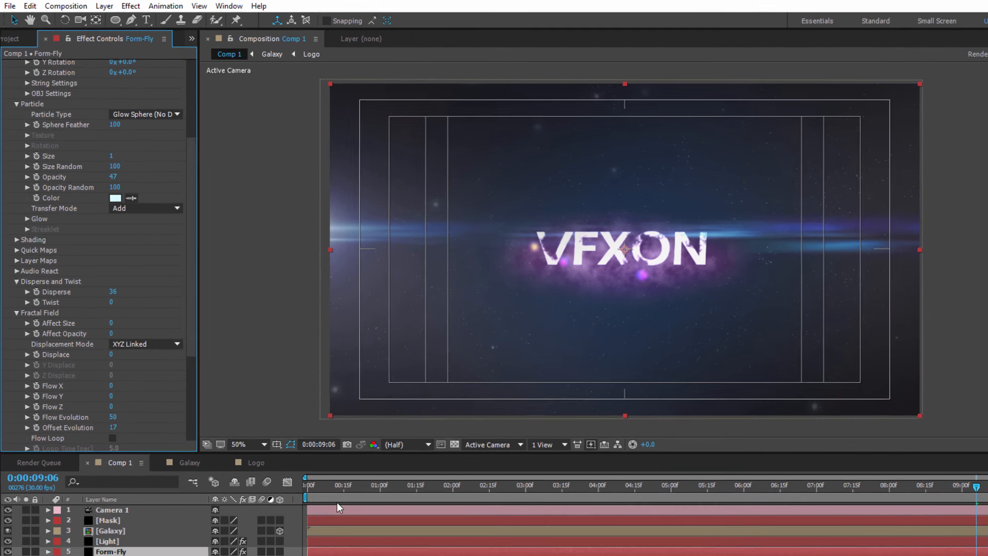
Rotate the Form-Fly base form to an X Rotation of 103° and preview the flying particles over time.
drag(287, 410, 390, 370)
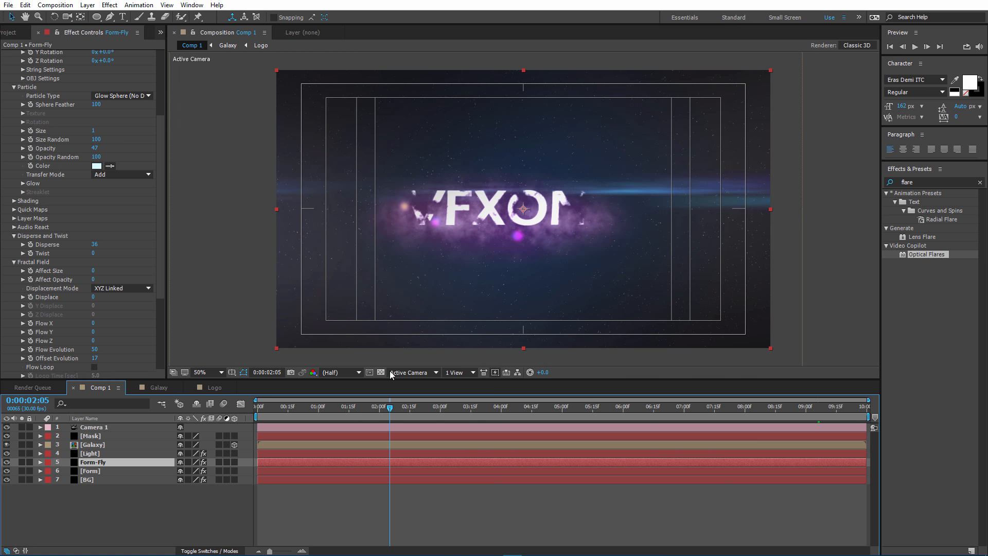
scroll(79, 174, up, 5)
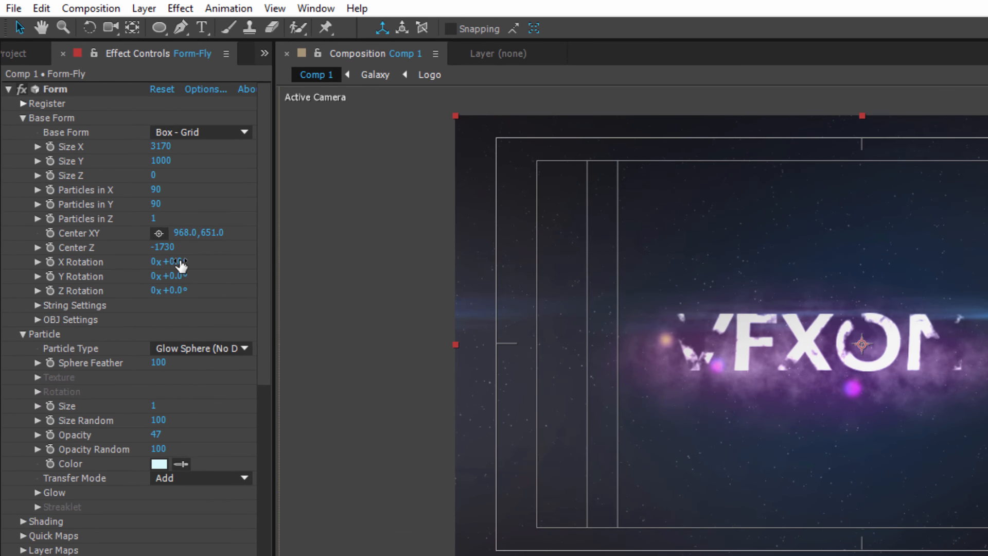
click(160, 234)
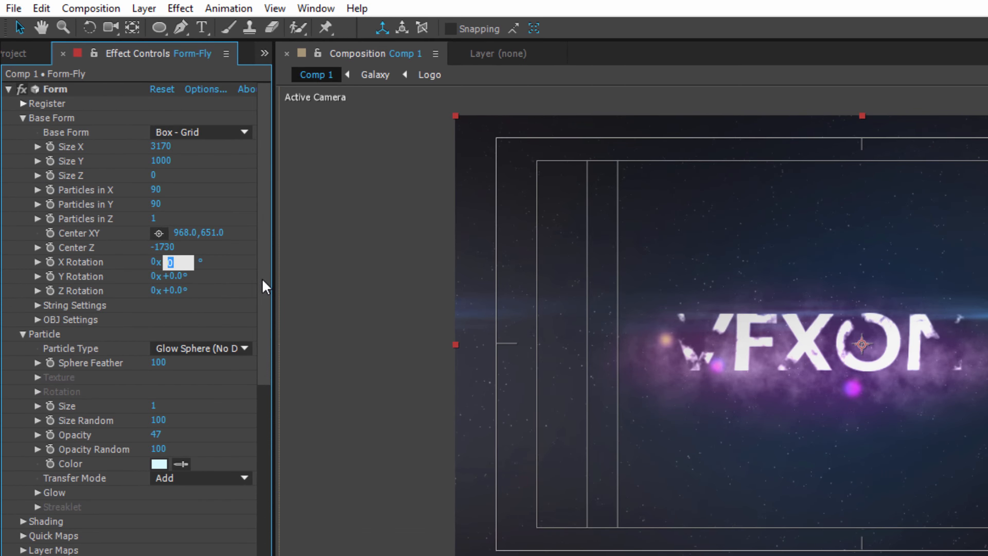
text(103)
key(Return)
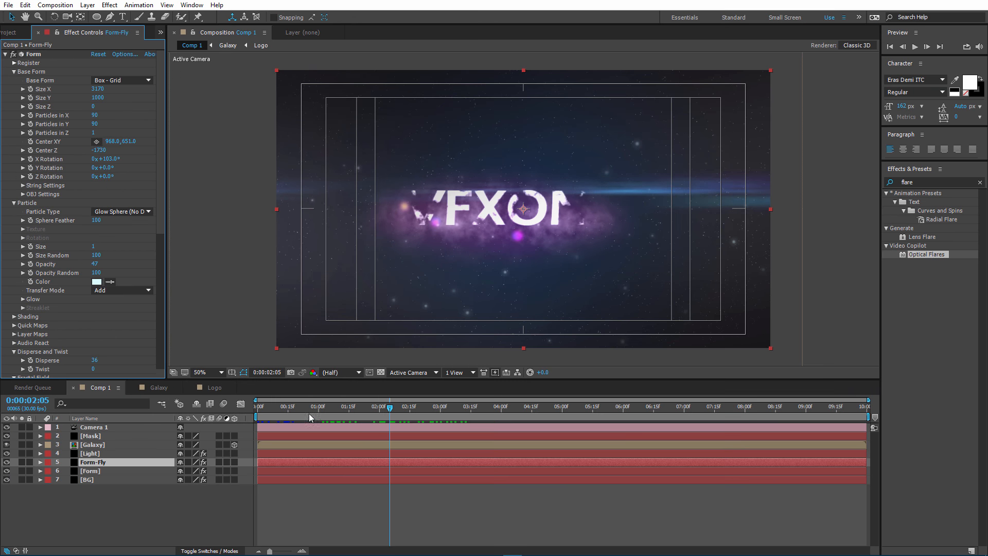
drag(268, 412, 367, 380)
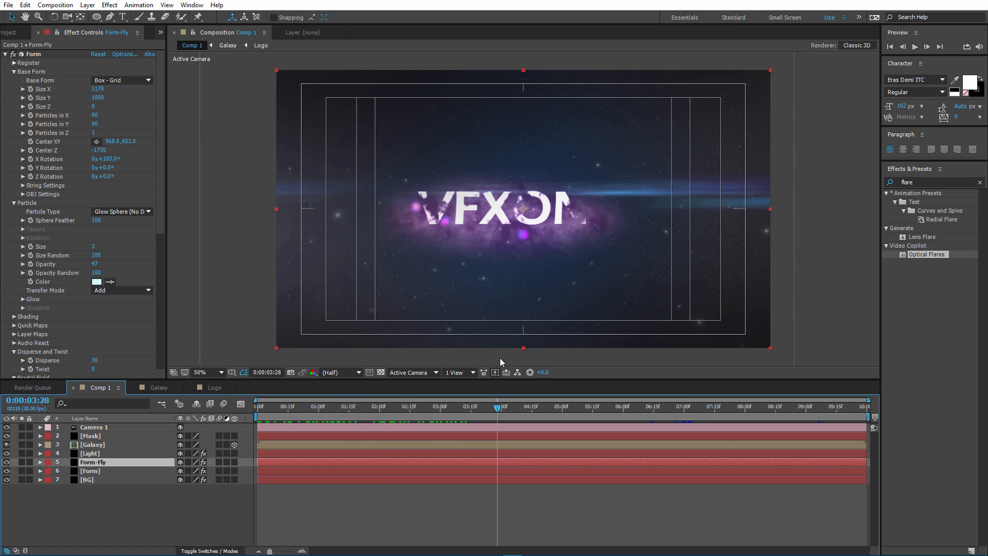
Create a new black 1920 x 1080 solid layer named Fade in Comp 1.
click(160, 507)
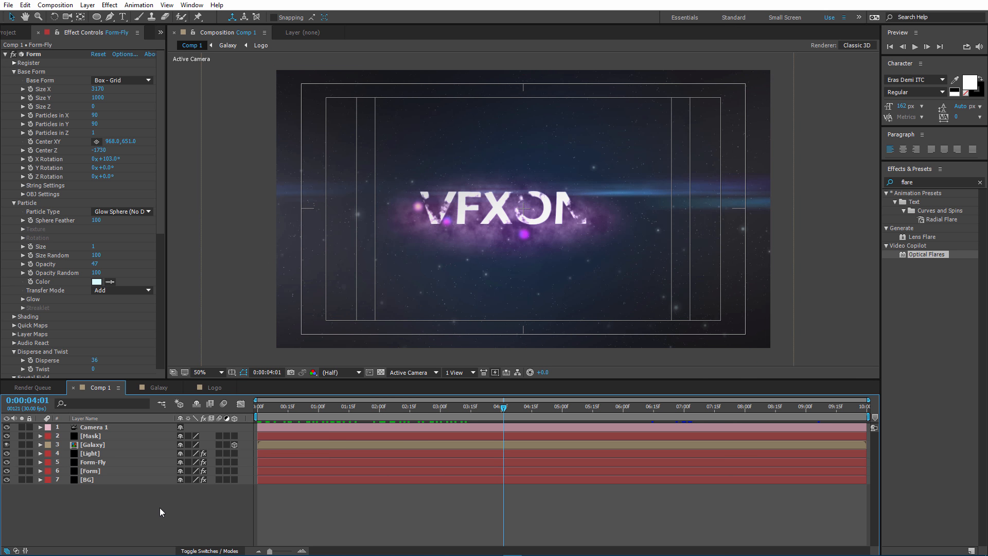
right_click(131, 501)
mouse_move(170, 404)
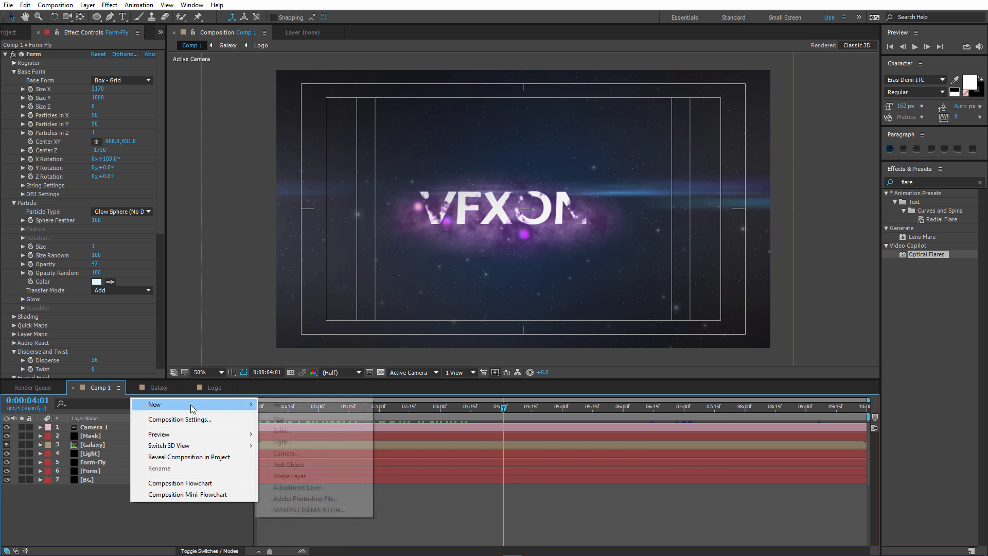
click(286, 428)
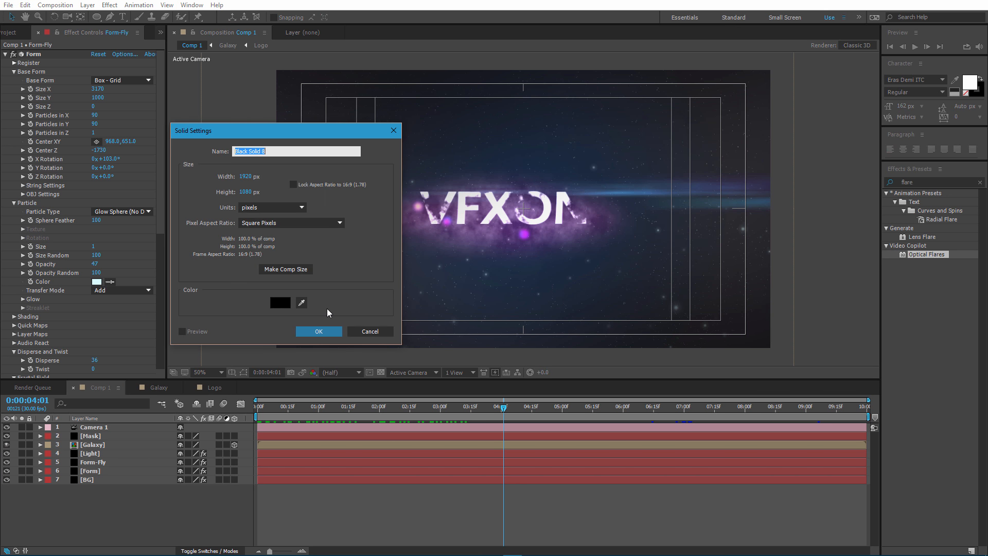
text(Fade)
key(Return)
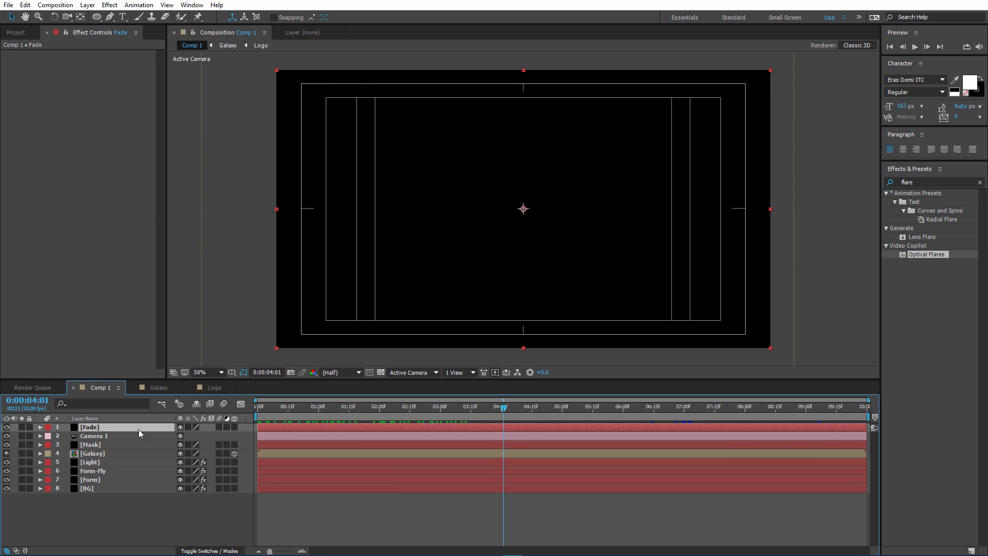
Place the Fade layer beneath Camera 1 and give it an inverted elliptical mask that fills the frame.
drag(138, 429, 143, 437)
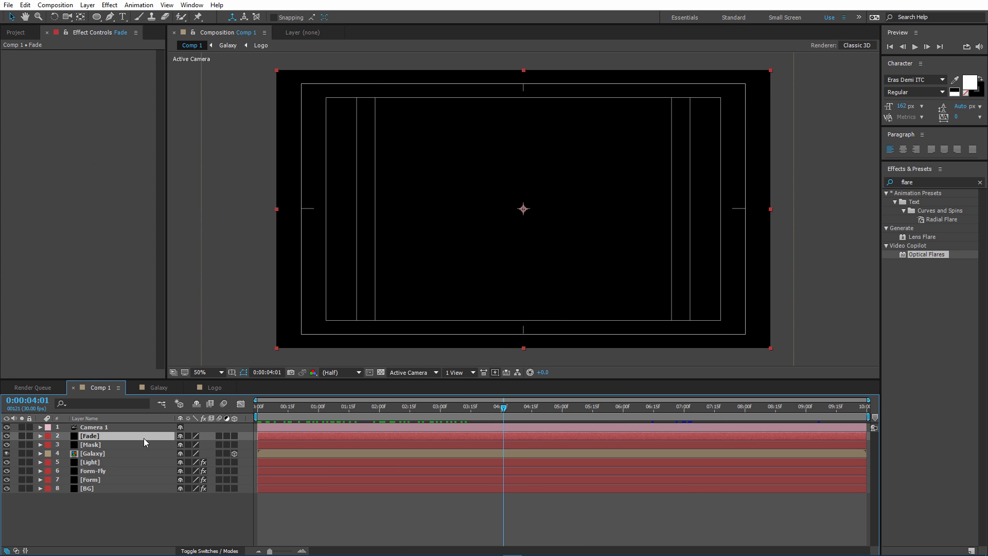
double_click(96, 17)
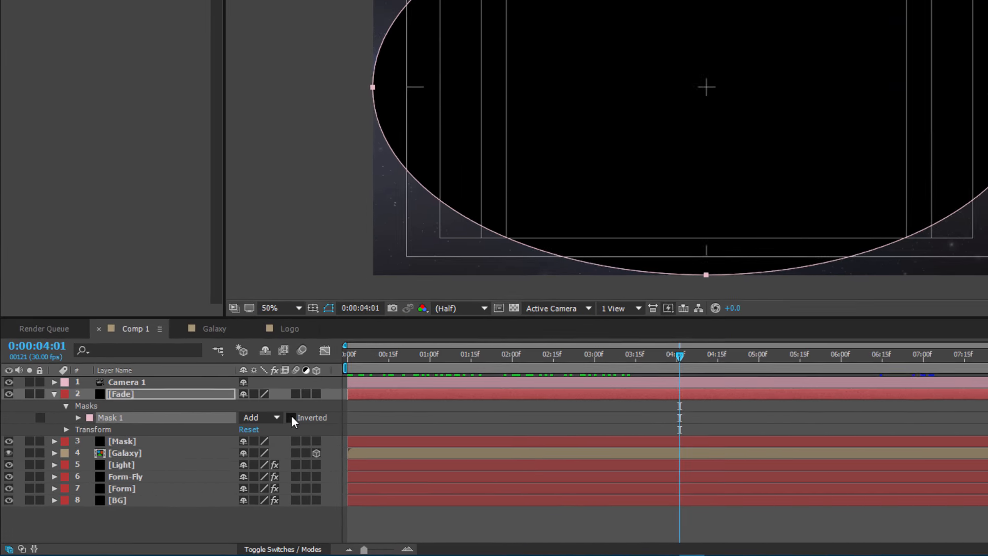
click(216, 453)
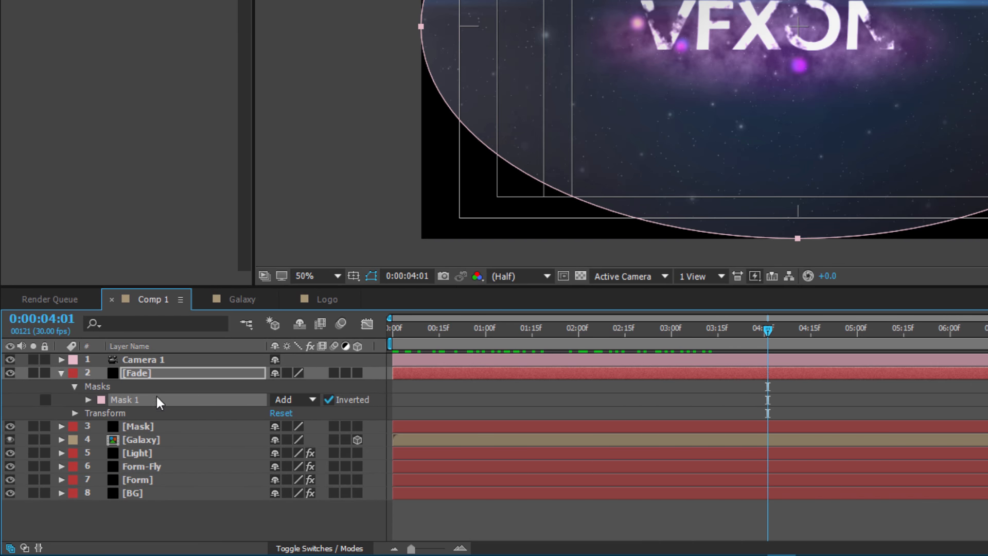
Add a Mask Expansion keyframe of -600 pixels to the Fade mask at 0:00:00:00.
drag(453, 328, 357, 340)
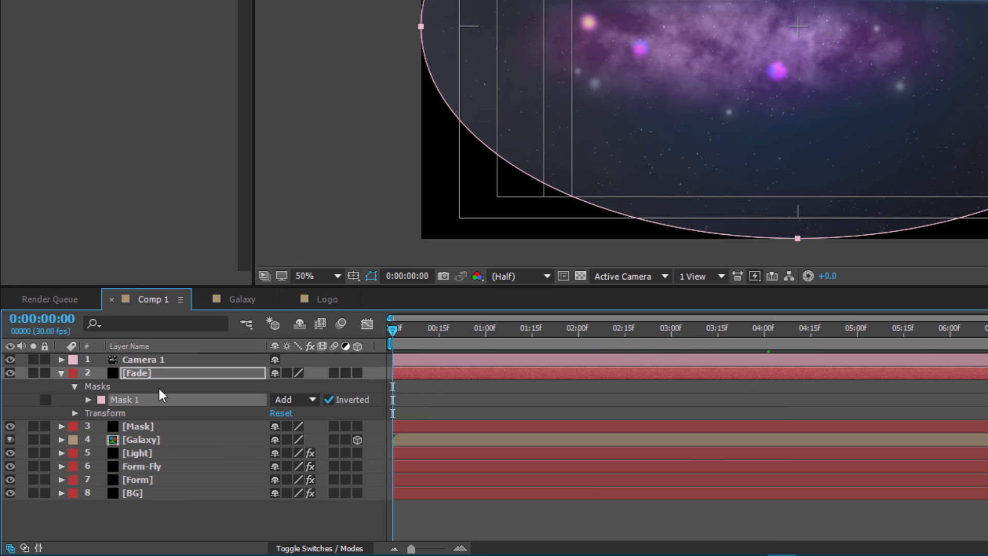
click(88, 399)
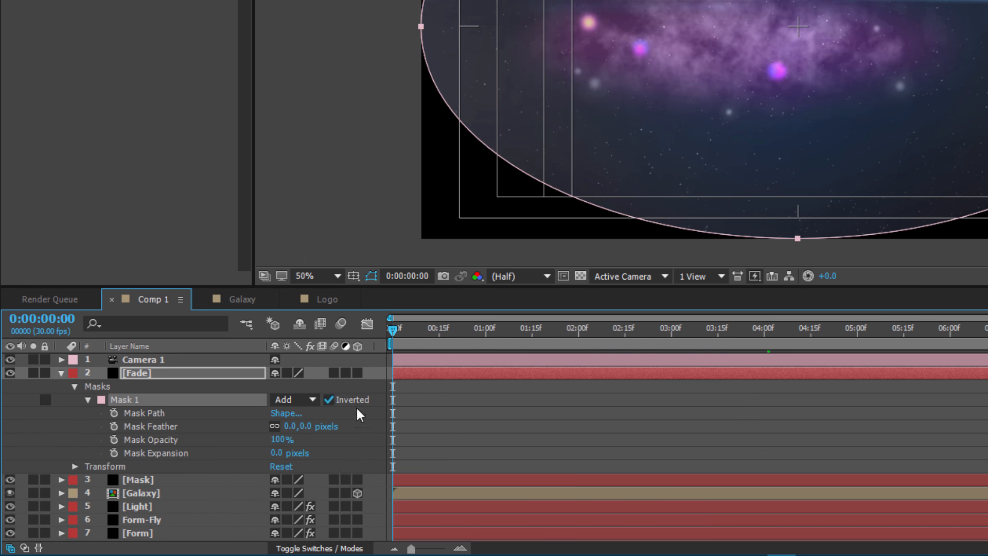
click(114, 453)
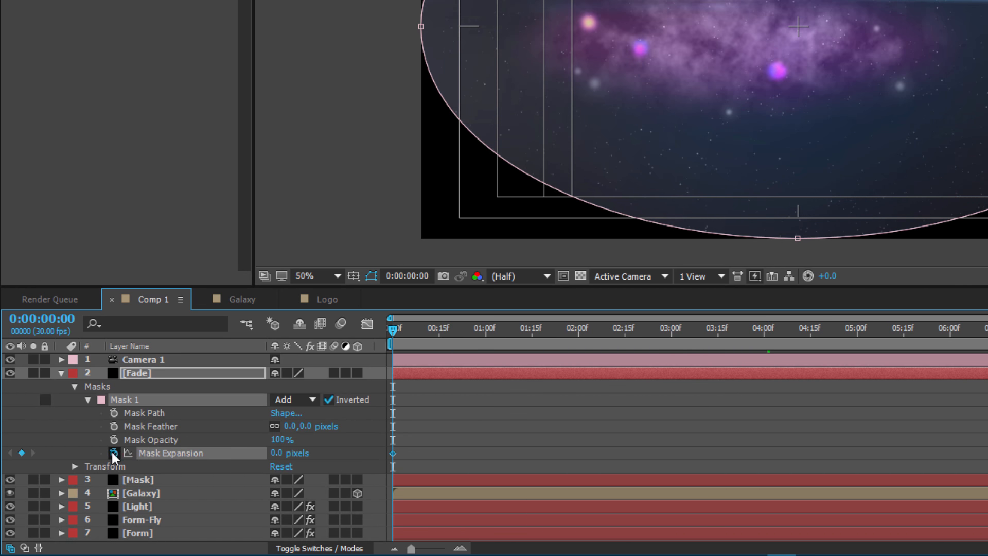
click(276, 453)
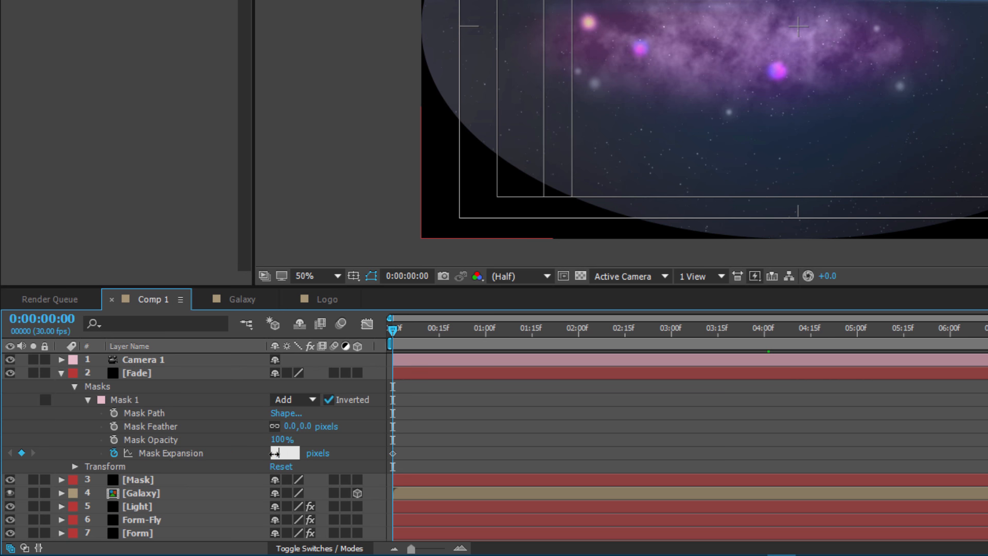
text(-600)
key(Return)
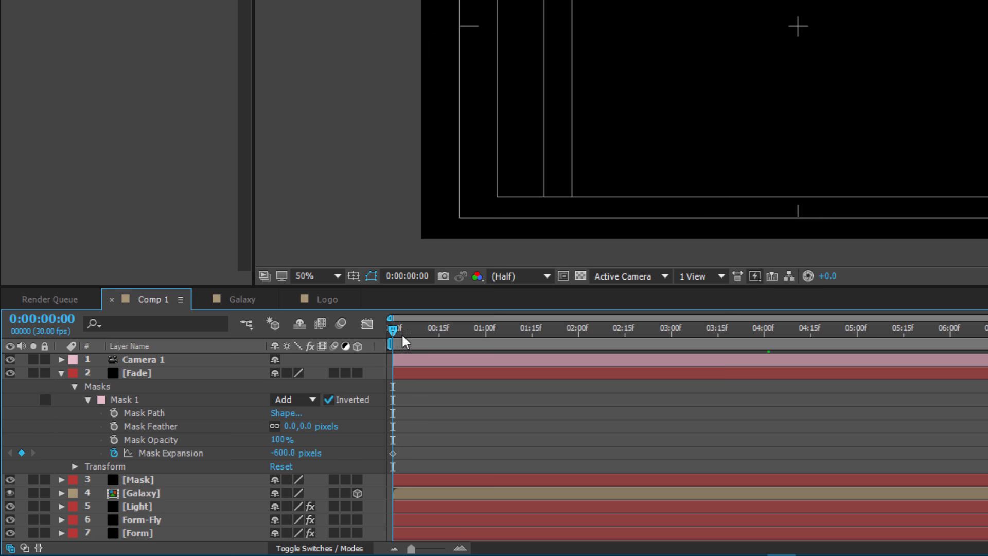
Keyframe the Fade mask's expansion to 930 pixels at 0:00:00:20.
drag(404, 335, 458, 344)
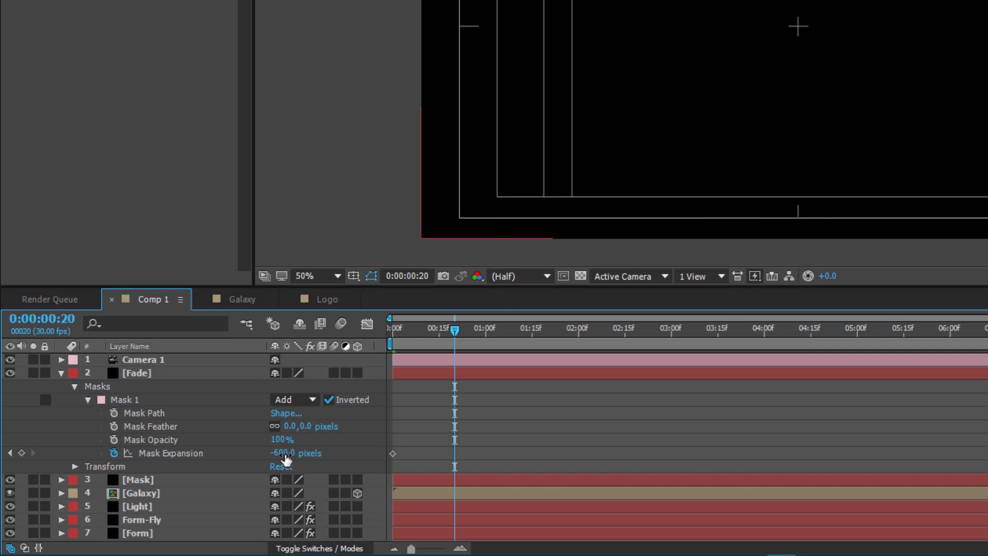
drag(284, 453, 413, 396)
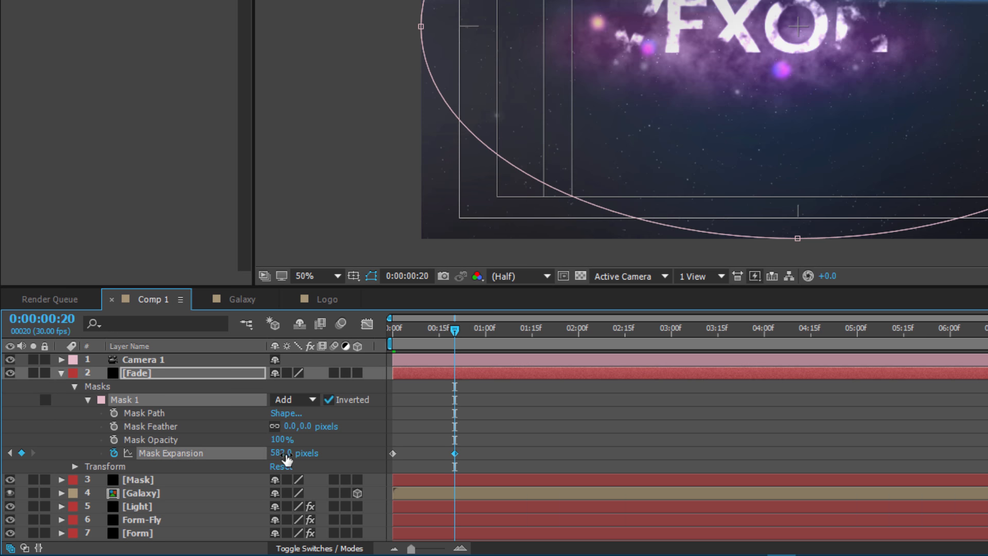
drag(383, 458, 435, 449)
drag(521, 437, 522, 438)
Apply Easy Ease to both Mask Expansion keyframes of the Fade layer.
right_click(392, 453)
mouse_move(455, 444)
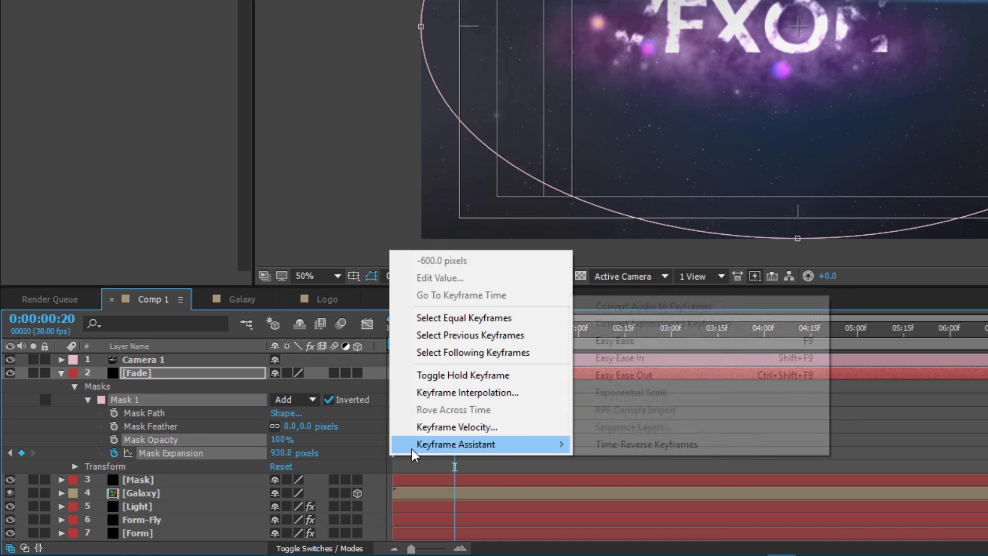
click(609, 344)
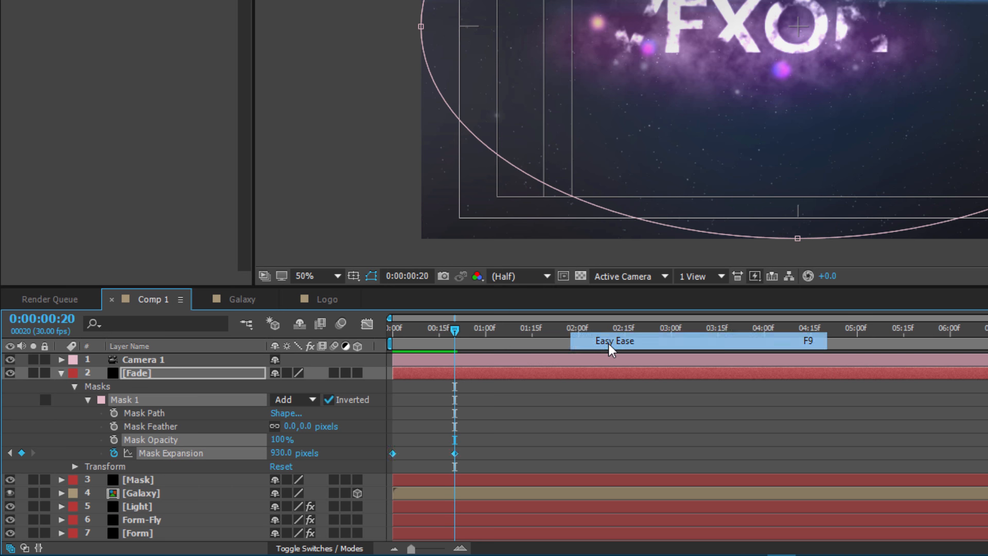
click(487, 458)
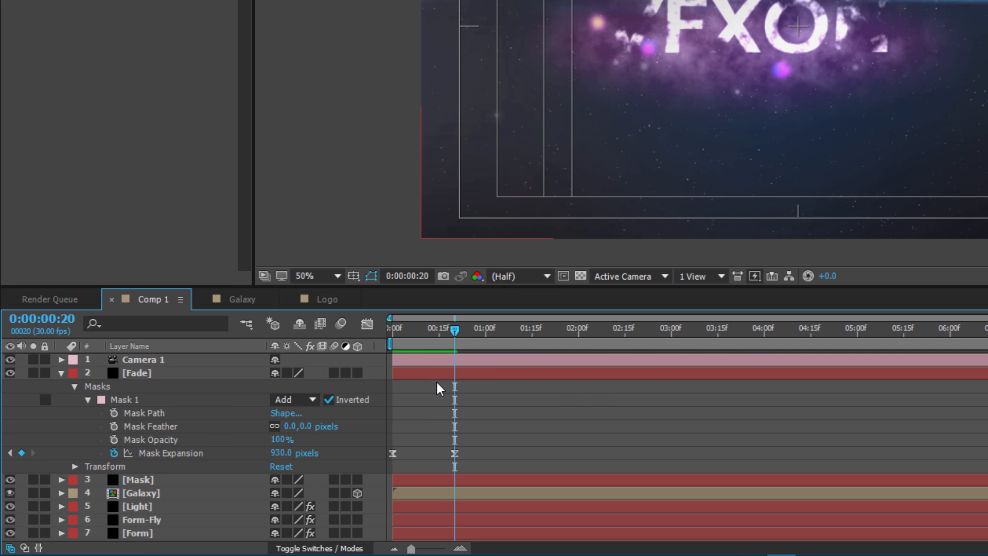
Soften the Fade mask with a Mask Feather of 418 pixels, judging it partway through the opening at 0:00:00:07.
mouse_move(432, 329)
mouse_down()
mouse_move(406, 332)
mouse_move(415, 333)
mouse_up()
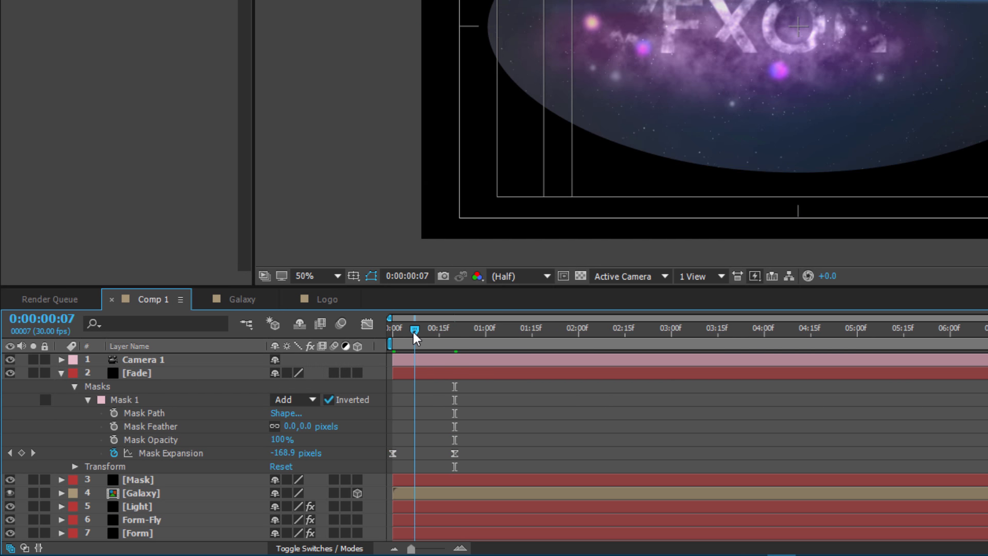
click(164, 399)
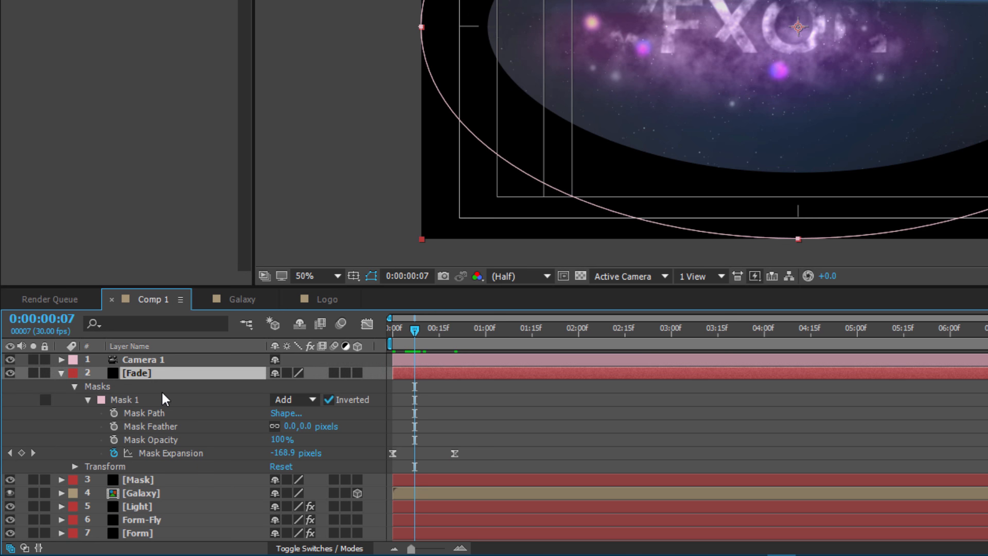
drag(304, 427, 611, 404)
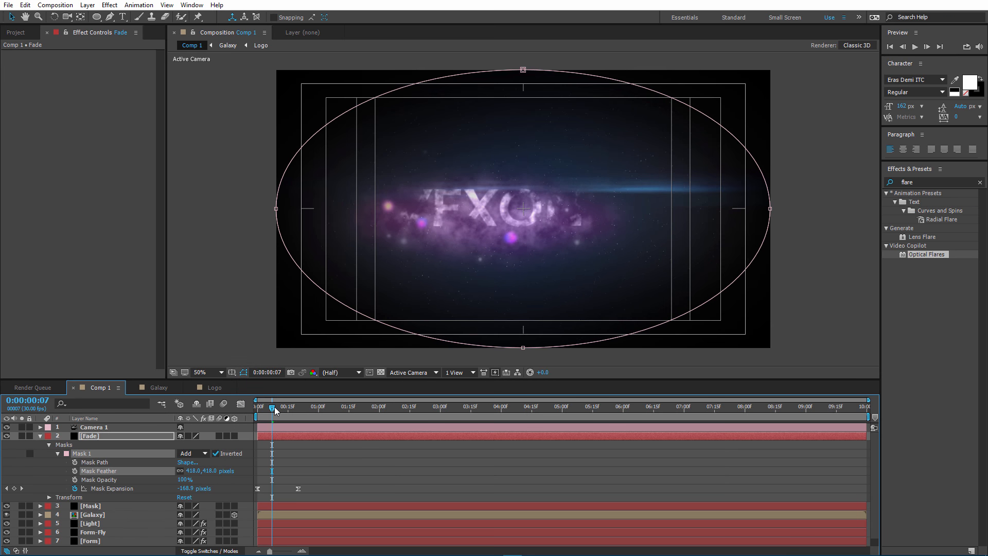
Split the Fade layer at 0:00:00:22, just after its mask animation.
drag(274, 407, 302, 409)
click(25, 4)
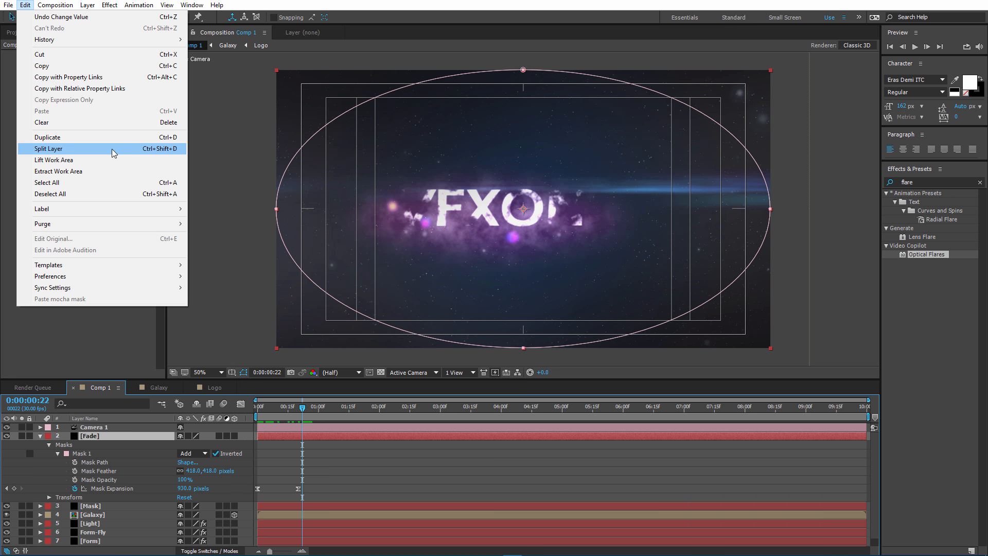
click(112, 150)
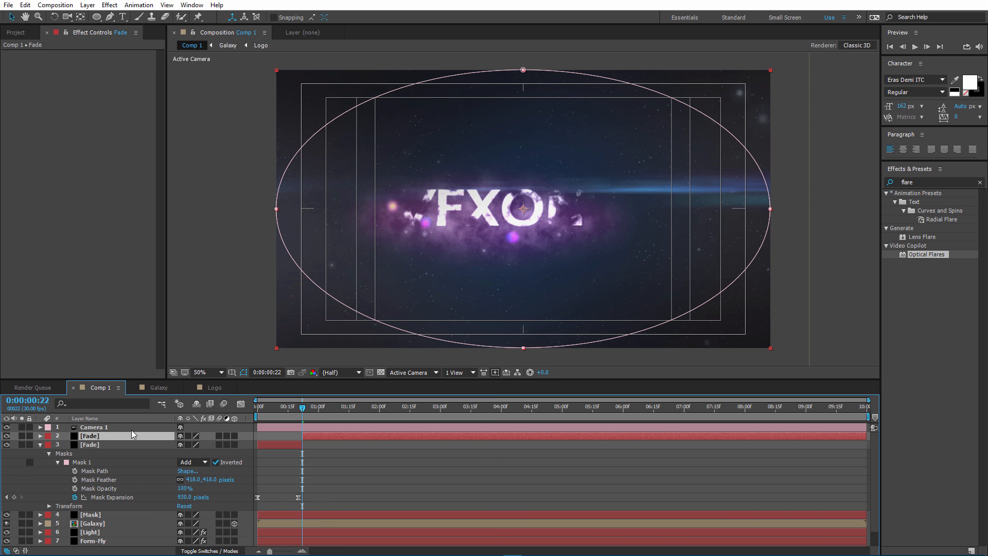
Delete the leftover Fade segment that starts at 0:00:00:22 and collapse the remaining Fade layer's properties.
key(Delete)
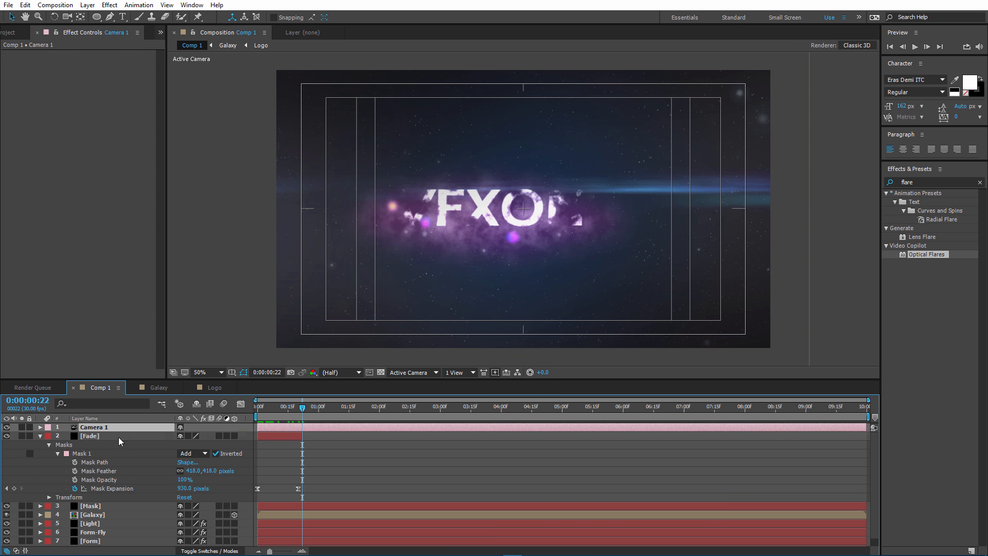
click(69, 436)
click(40, 436)
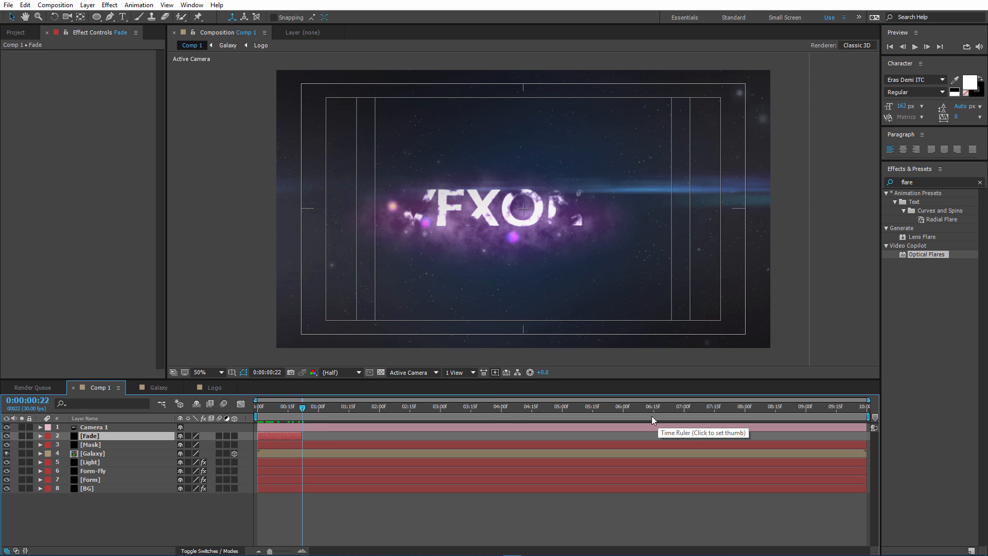
Duplicate the Fade layer and shift the copy so that it starts at 0:00:07:10.
click(704, 413)
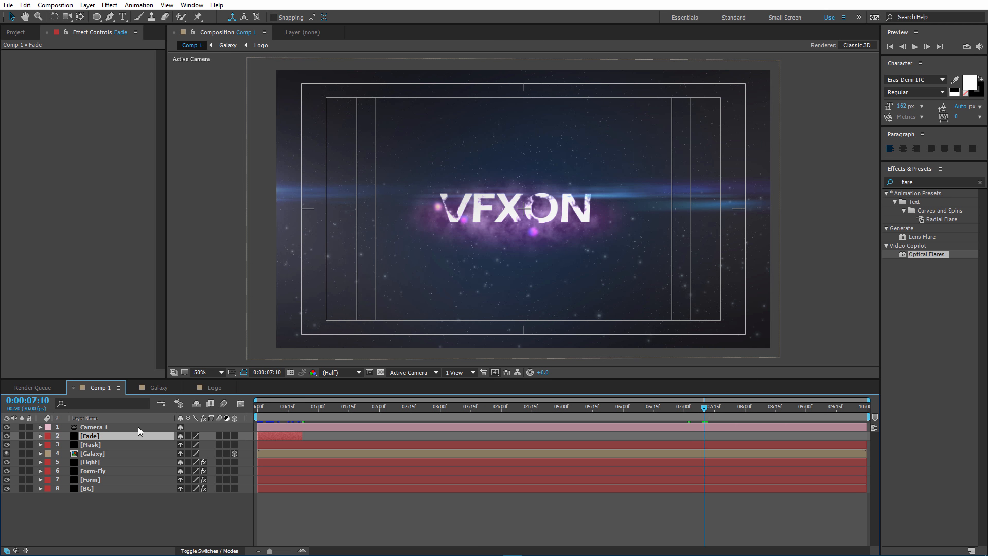
key(ctrl+d)
drag(270, 435, 700, 452)
Reverse the copied Fade layer's Mask Expansion keyframes to close to black, and end the work area at about 0:00:08:01.
key(u)
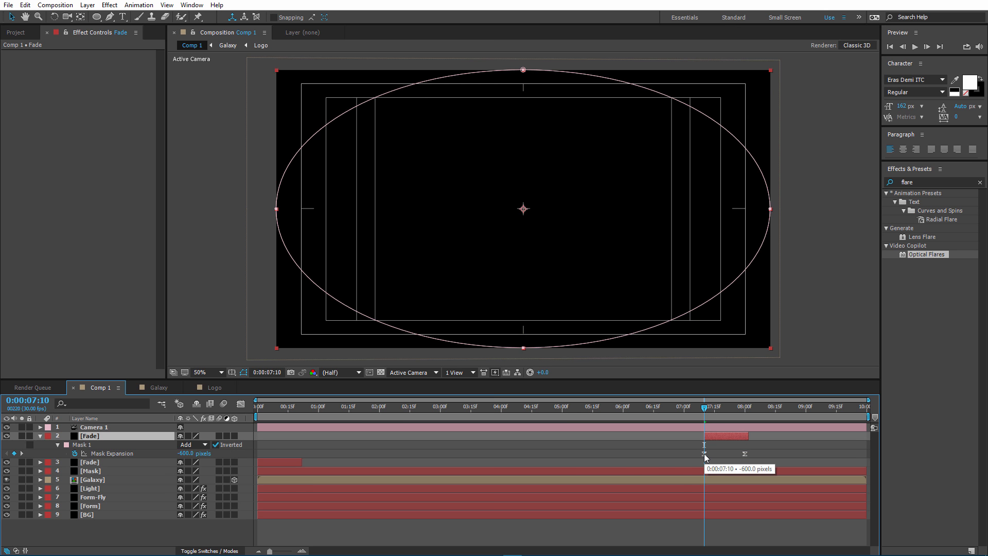
drag(704, 453, 747, 454)
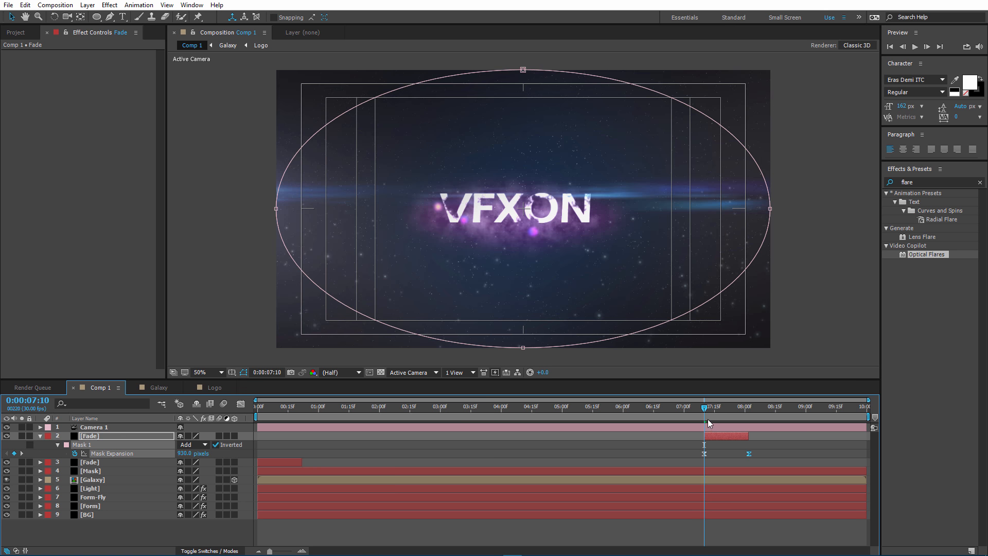
drag(706, 411, 747, 411)
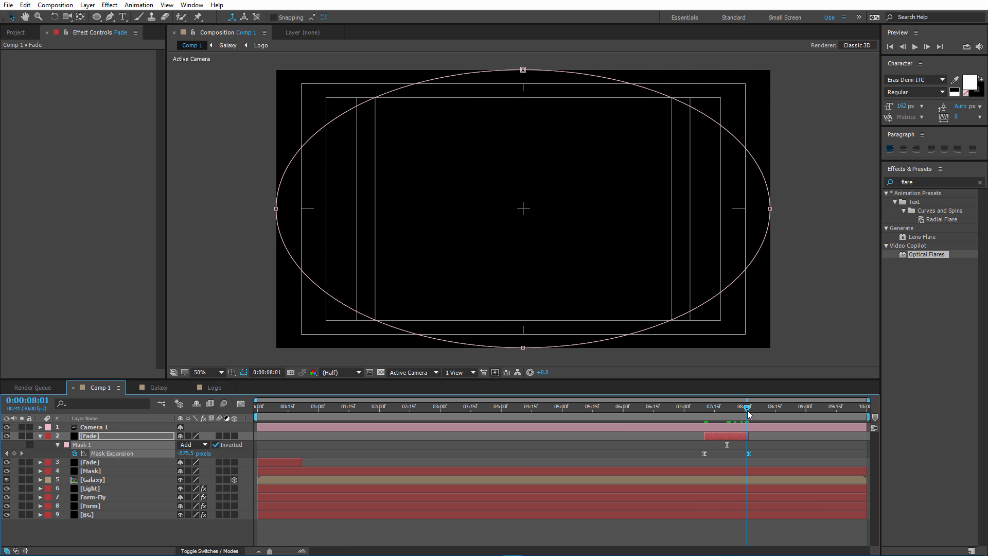
drag(869, 416, 750, 418)
key(u)
Pre-compose all the layers of Comp 1 into a new composition named Edit, moving all attributes into it.
click(165, 531)
drag(135, 519, 96, 430)
right_click(95, 432)
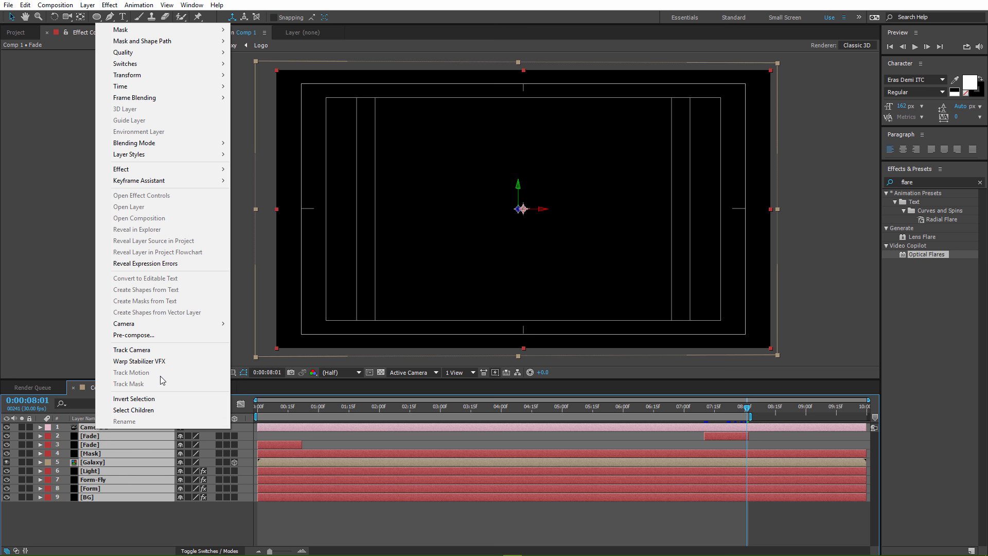
click(155, 337)
text(Edit)
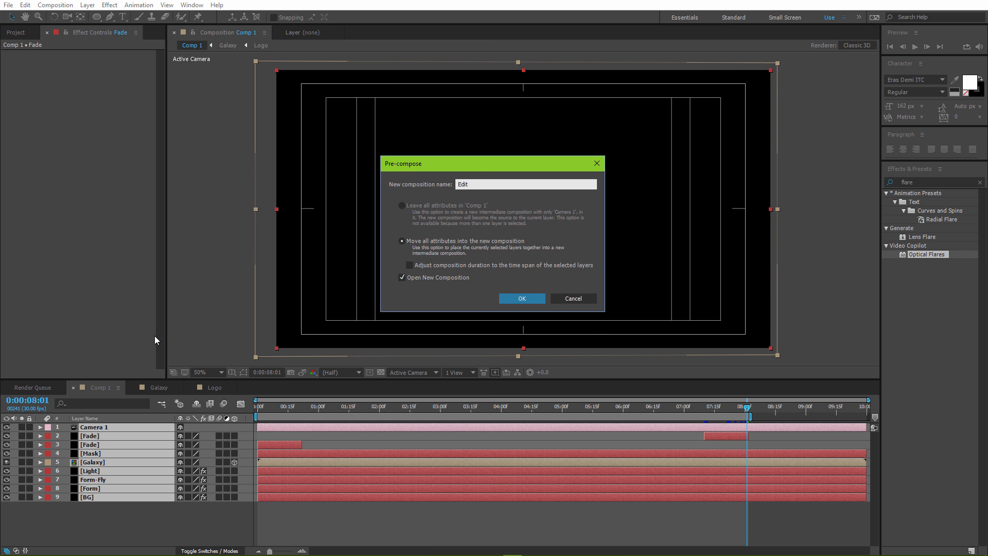
key(Return)
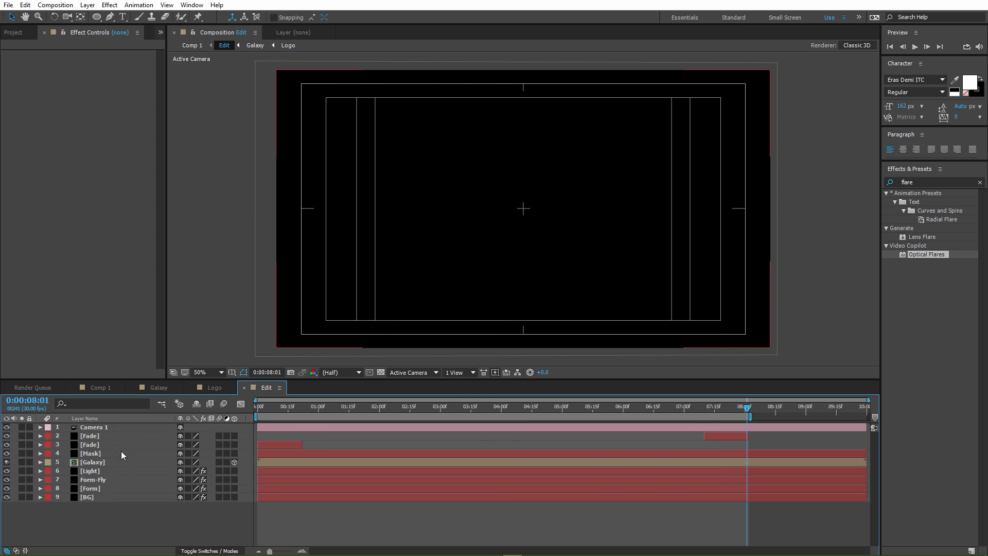
Return to Comp 1 and add an adjustment layer named CC above the Edit layer.
click(100, 387)
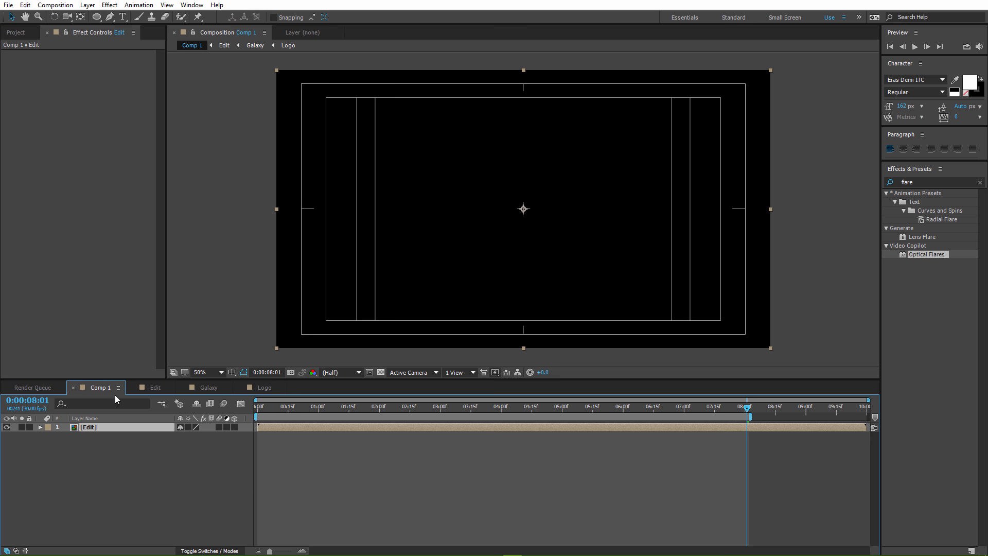
click(143, 462)
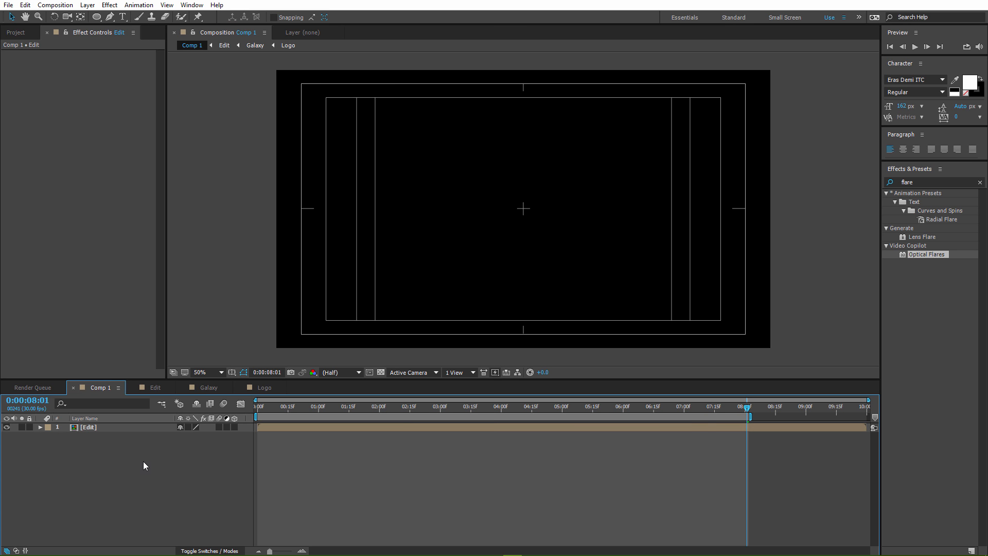
right_click(98, 446)
mouse_move(115, 455)
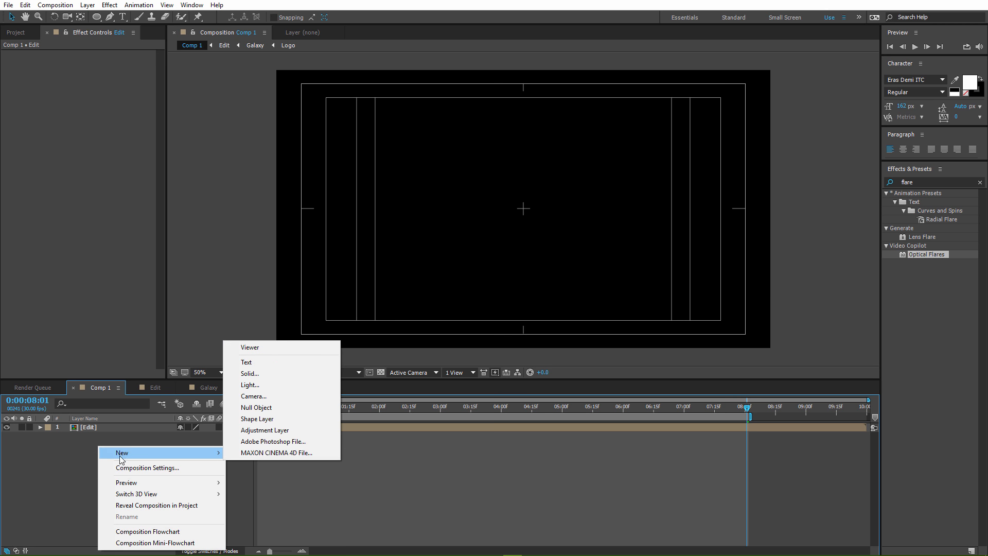
click(263, 430)
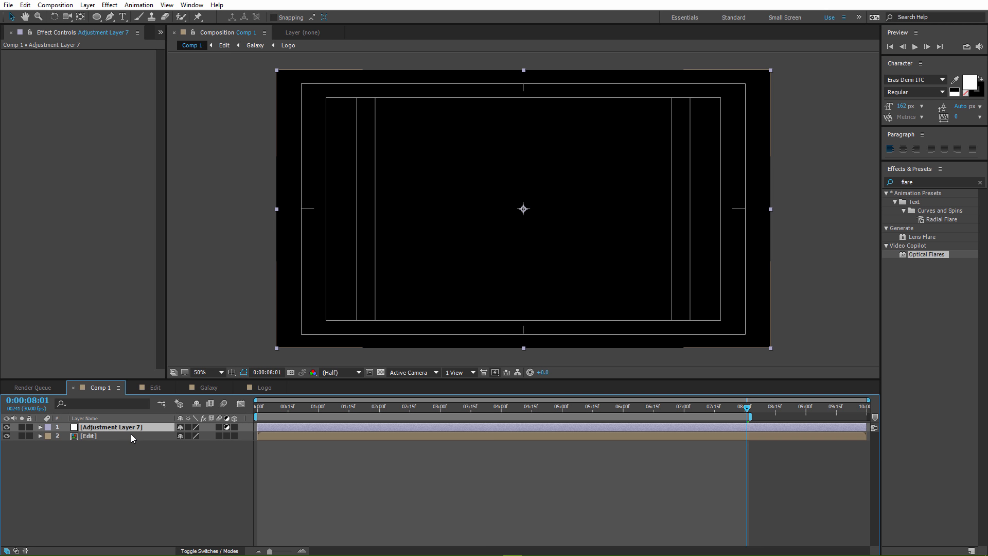
key(Return)
text(CC)
click(131, 483)
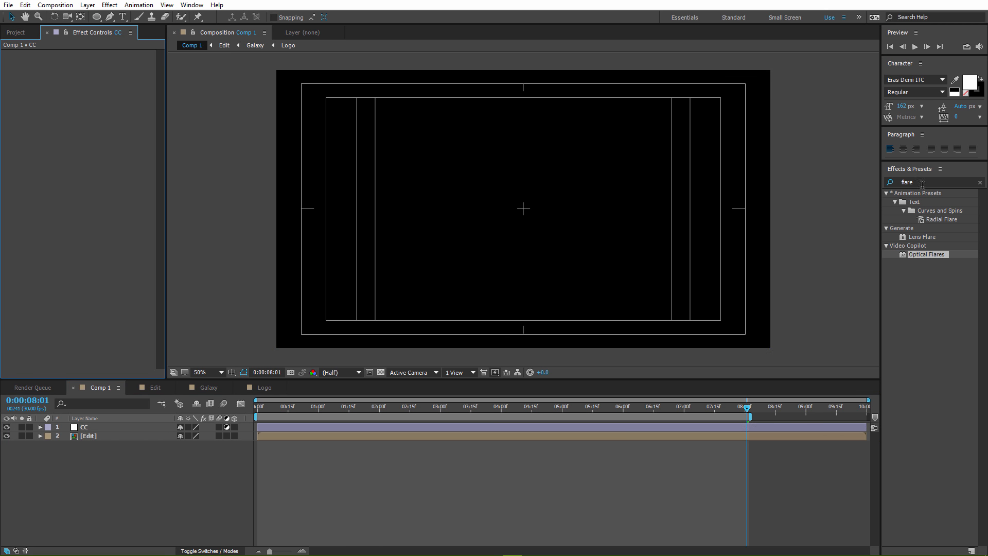
Apply the Curves effect to the CC adjustment layer.
click(896, 182)
text(cur)
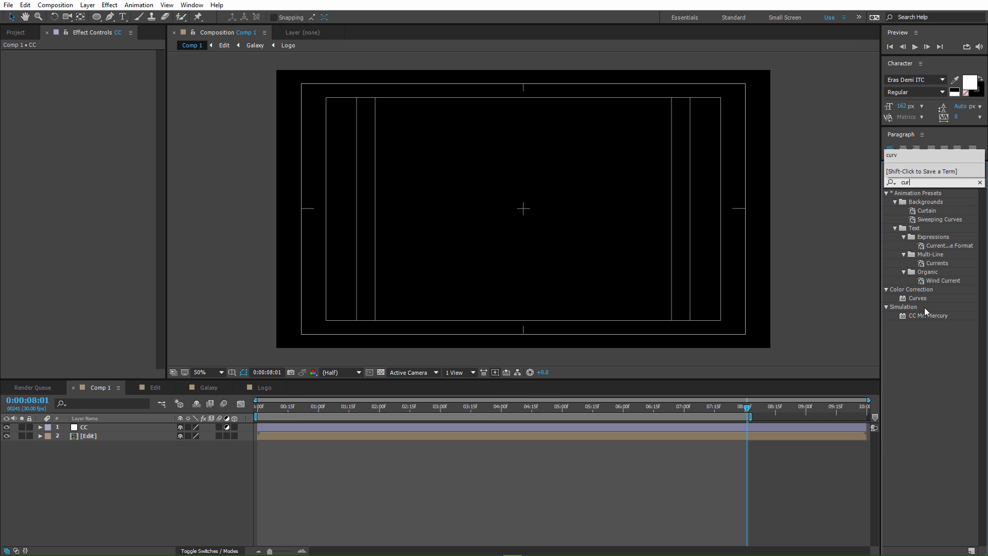
drag(921, 298, 99, 192)
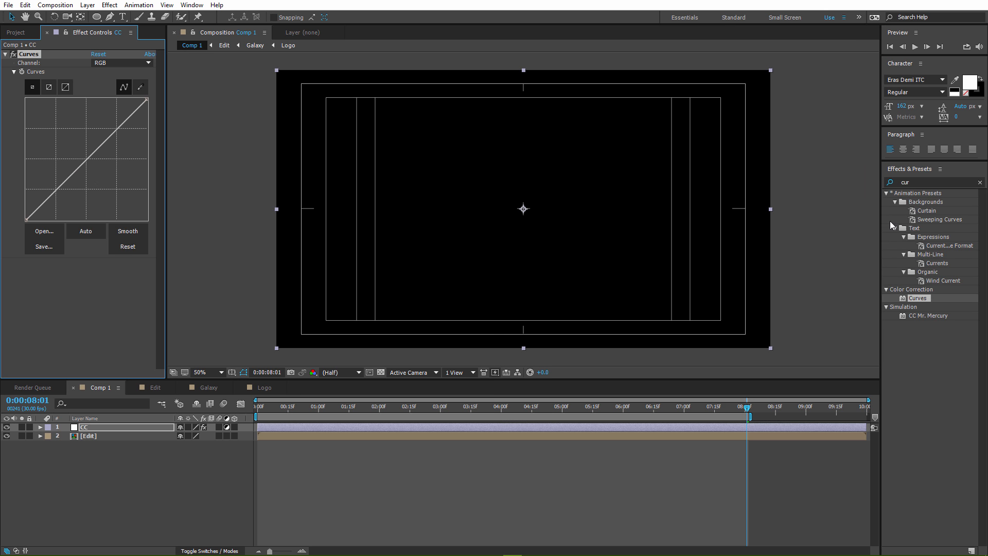
Apply the Brightness & Contrast effect to the CC layer, below Curves.
click(923, 182)
text(b)
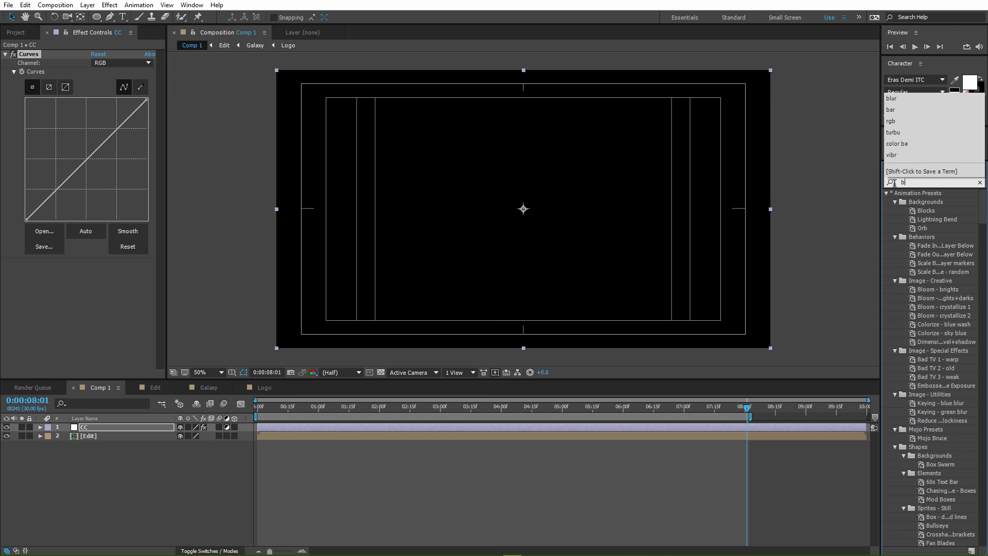
text(ri)
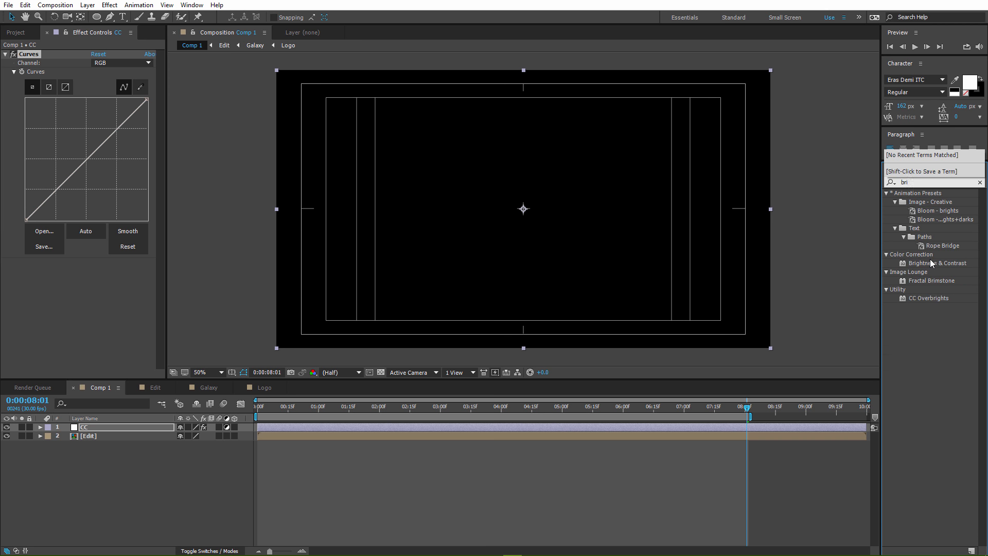
drag(934, 265, 110, 309)
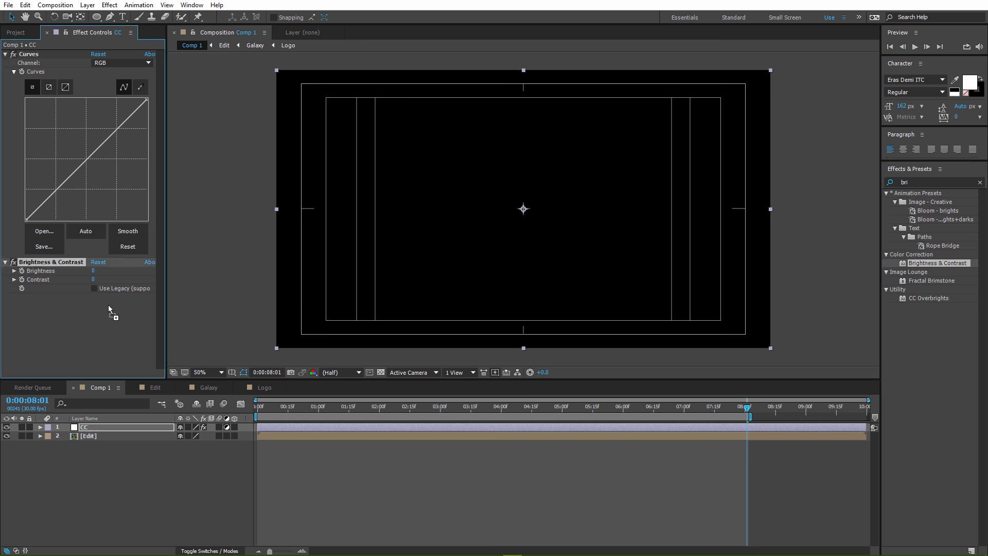
Apply the Shadow/Highlight effect to the CC layer as its third colour correction.
click(917, 182)
text(shad)
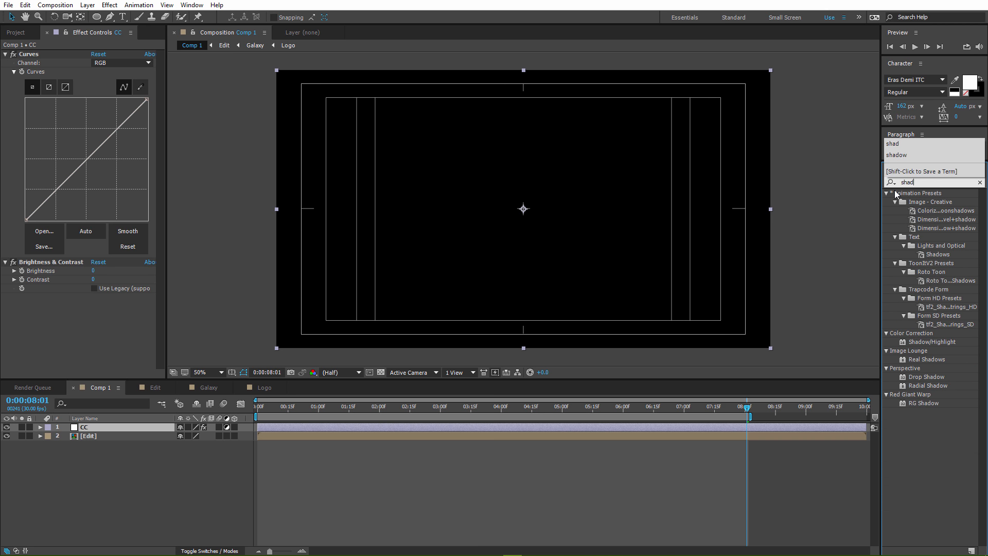
drag(944, 342, 72, 355)
Examine the Red, Green, Blue and RGB curves of the CC layer on a frame near 0:00:02:00.
click(381, 409)
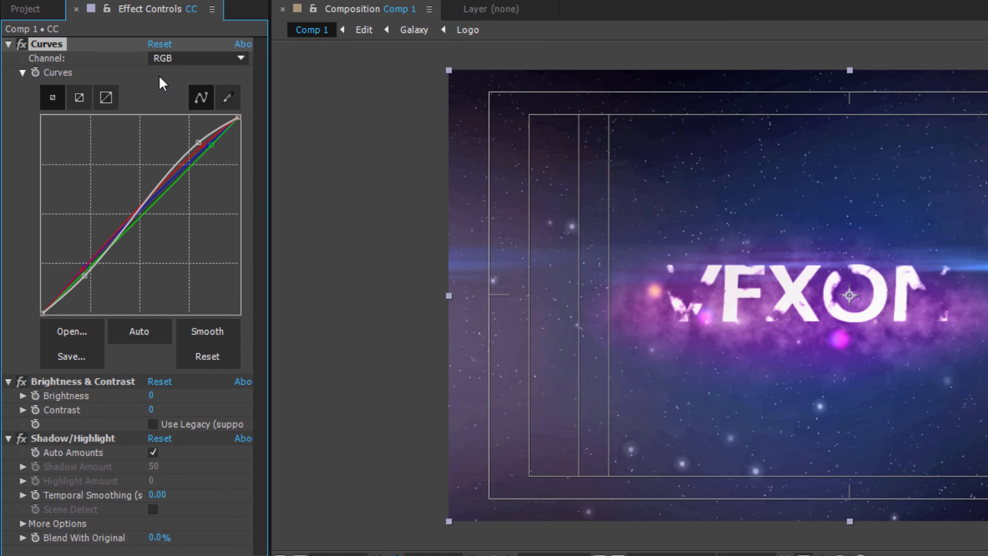
click(106, 62)
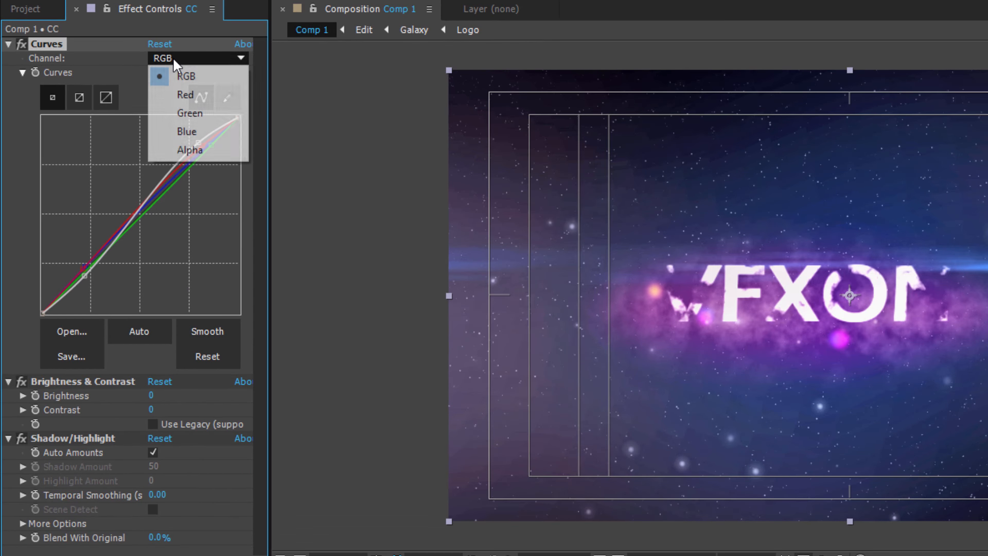
click(196, 93)
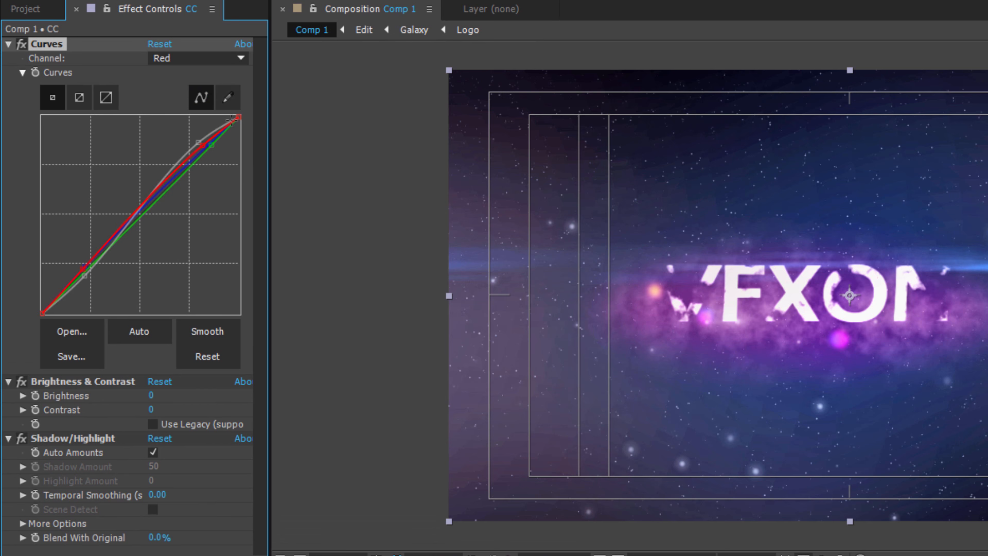
click(193, 58)
click(205, 112)
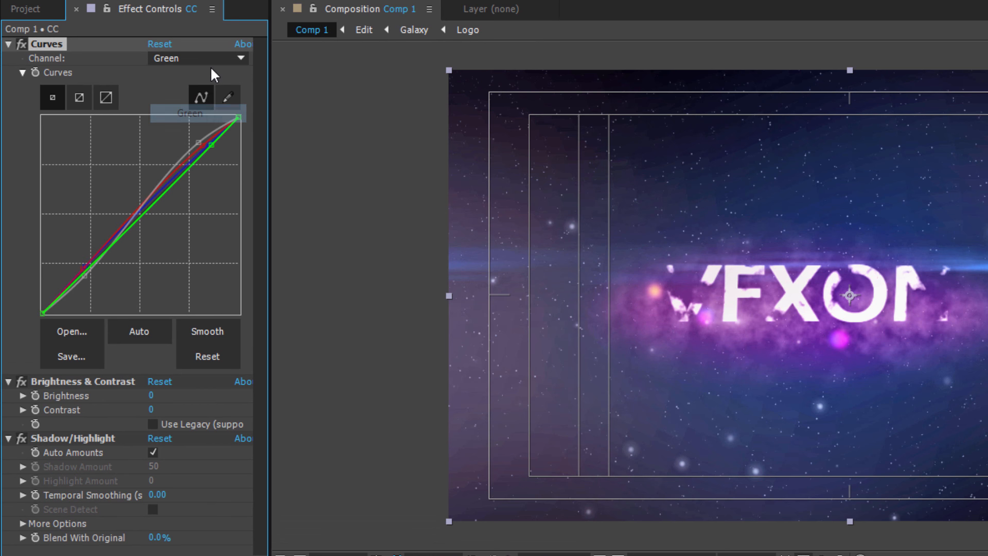
click(205, 60)
click(209, 130)
click(206, 58)
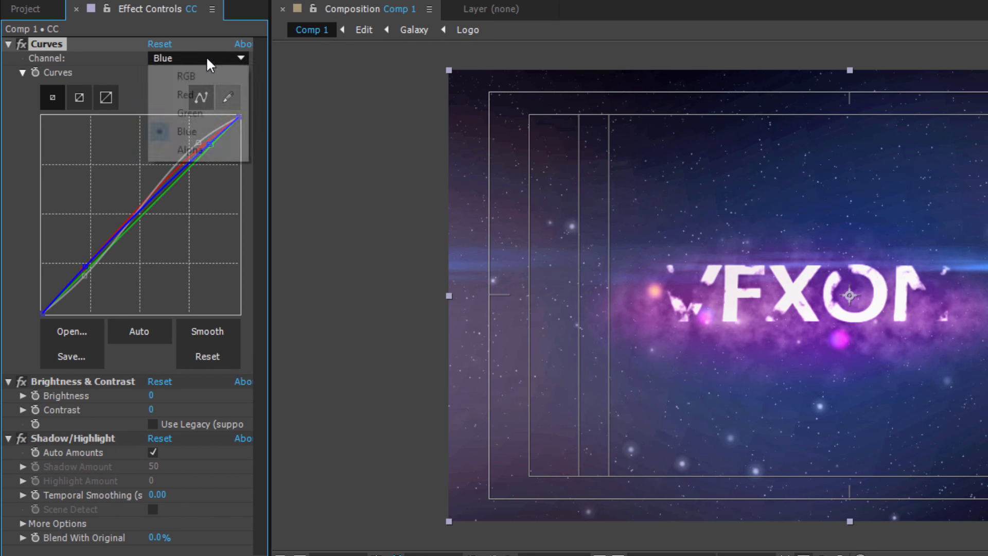
click(196, 76)
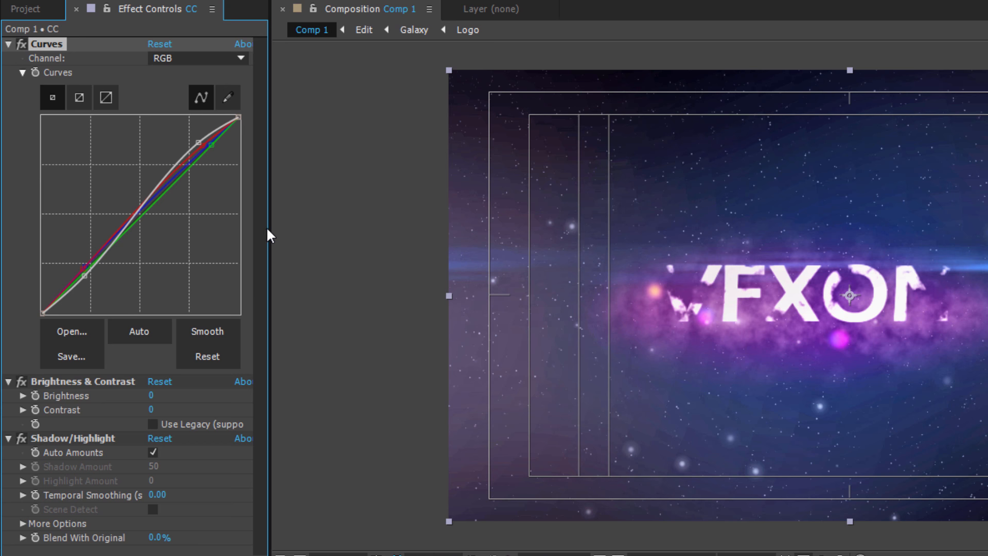
Try a stronger boost of the RGB curve's upper point on the CC layer and undo it.
drag(267, 229, 291, 224)
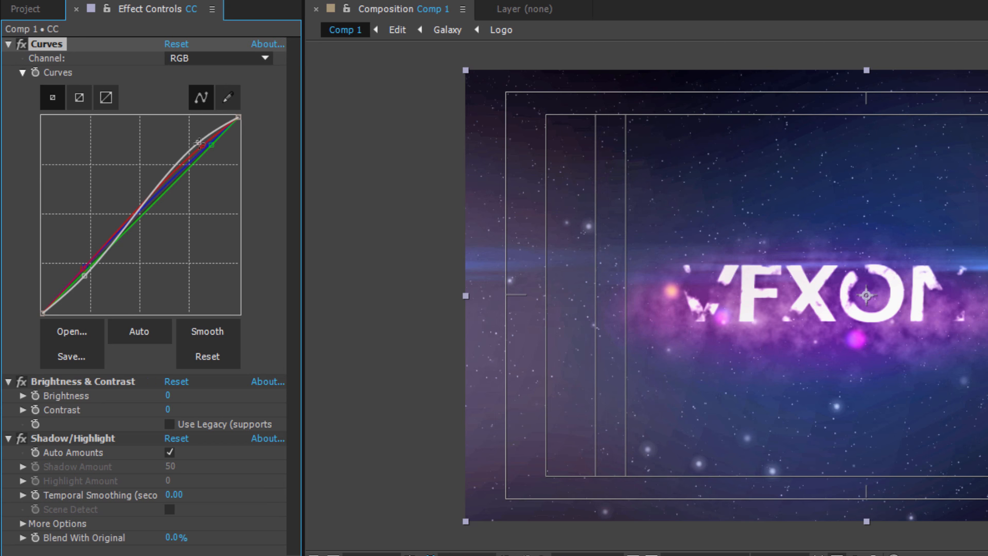
drag(199, 144, 180, 137)
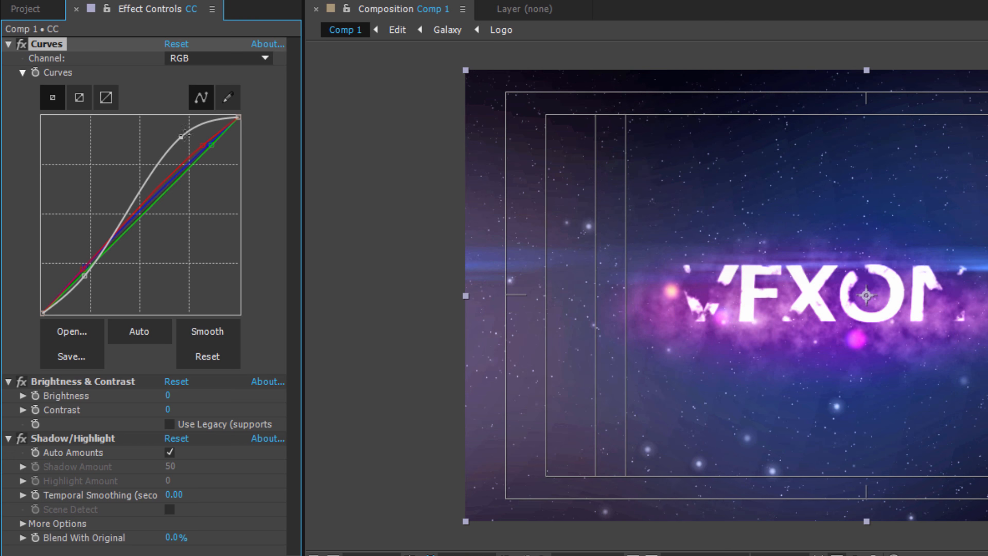
key(ctrl+z)
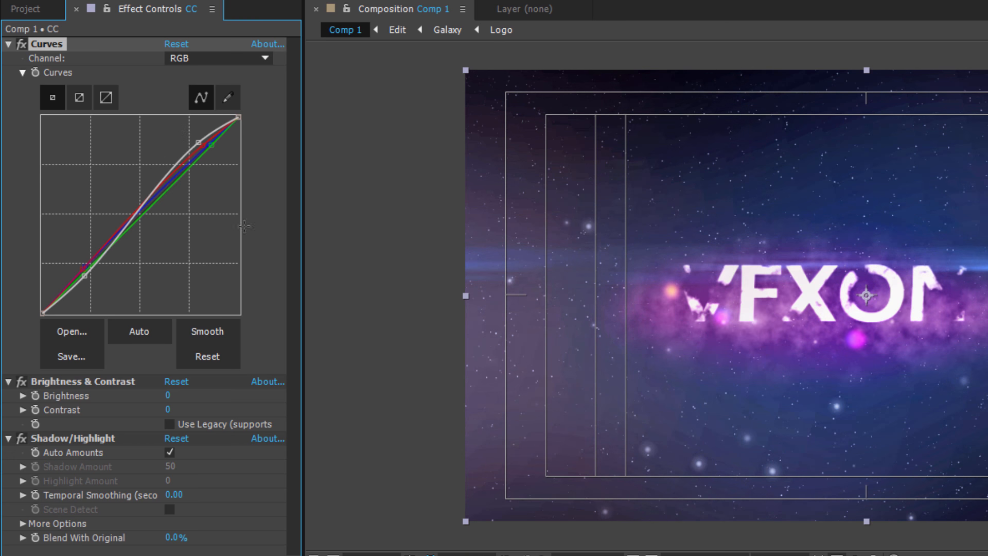
click(377, 364)
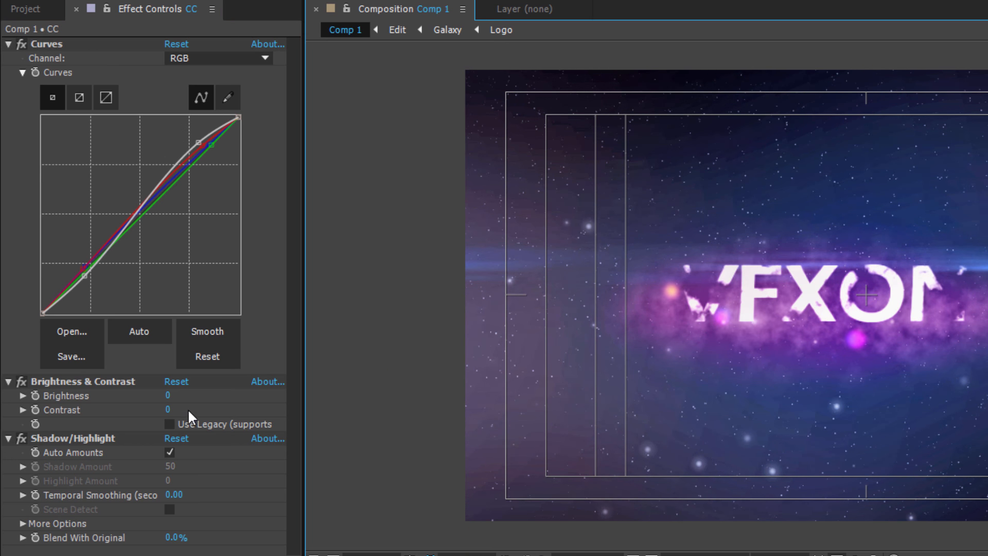
Set the CC layer's Brightness to 9 and Contrast to 23.
click(167, 396)
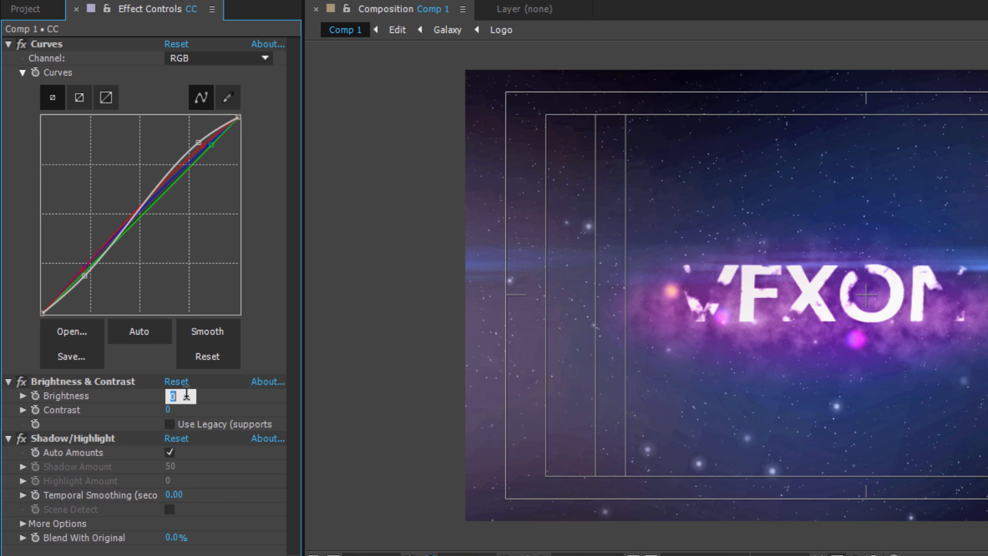
text(9)
key(Return)
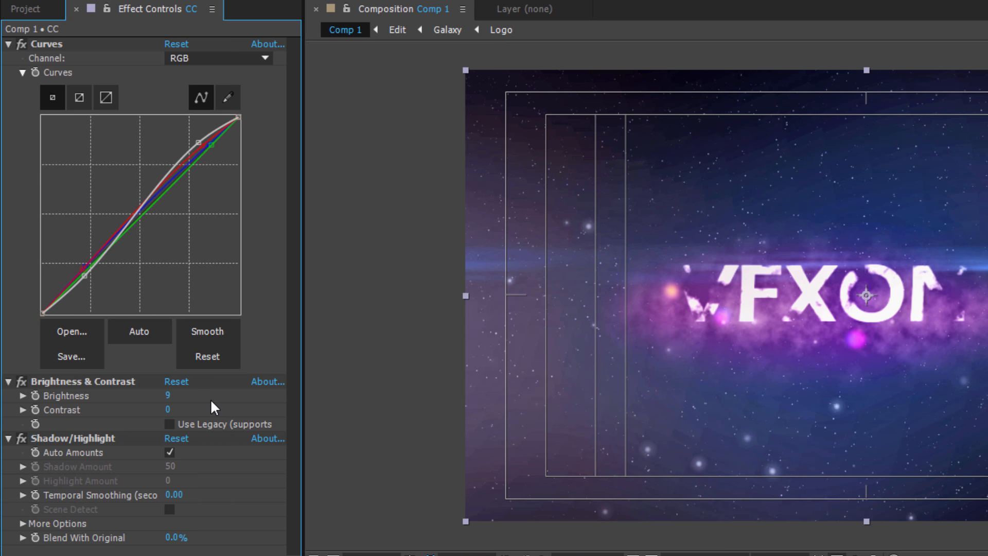
click(168, 410)
text(23)
key(Return)
Disable Auto Amounts in the CC layer's Shadow/Highlight effect and set the Shadow Amount to 10.
click(169, 450)
click(170, 453)
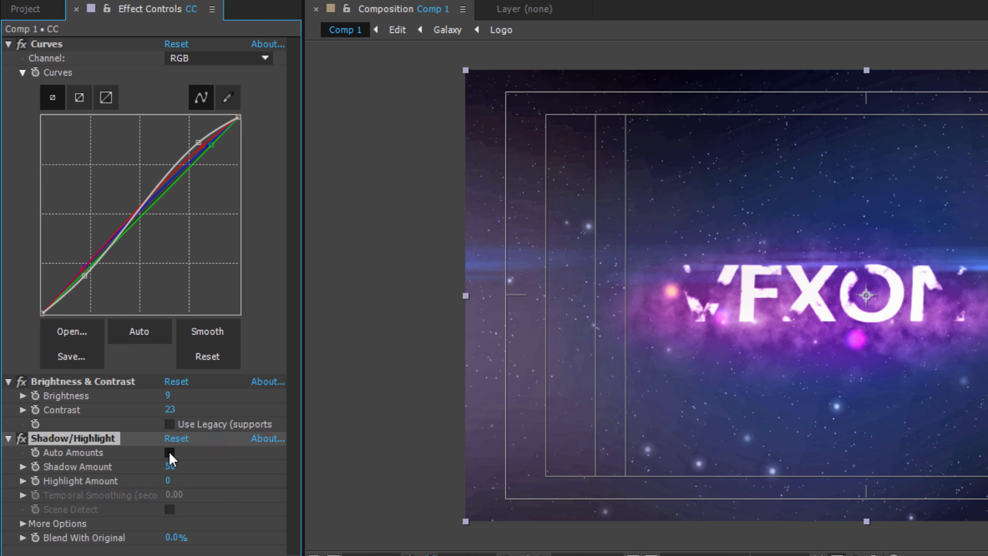
click(168, 466)
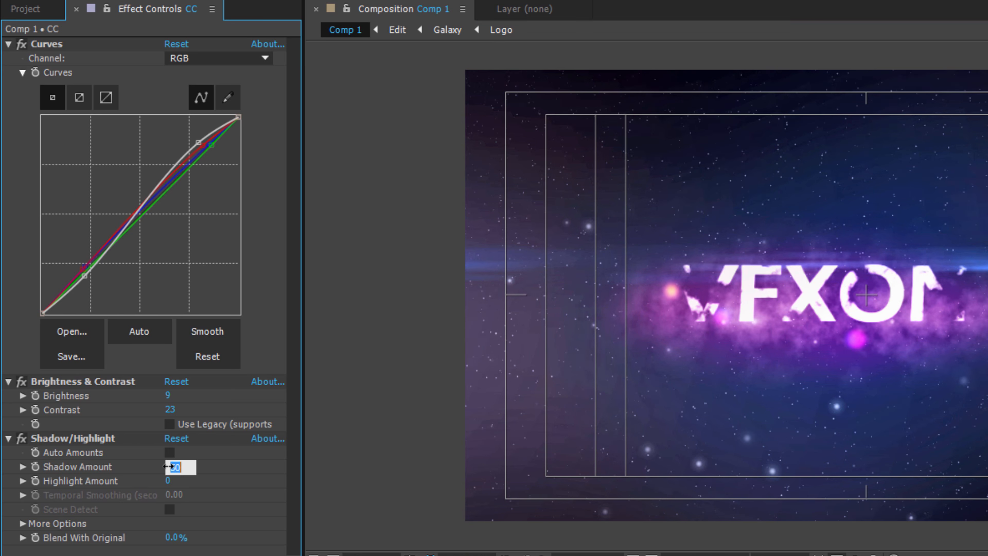
text(10)
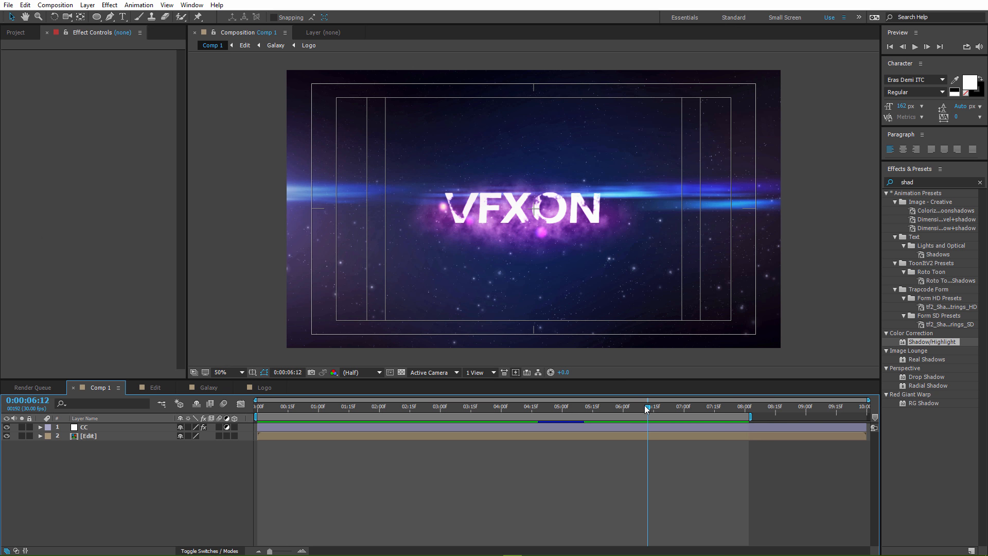
In the Galaxy comp, keyframe the Fractal Noise Brightness of Turbulent layer 11 at 265 at 0:00:05:24.
drag(644, 406, 667, 405)
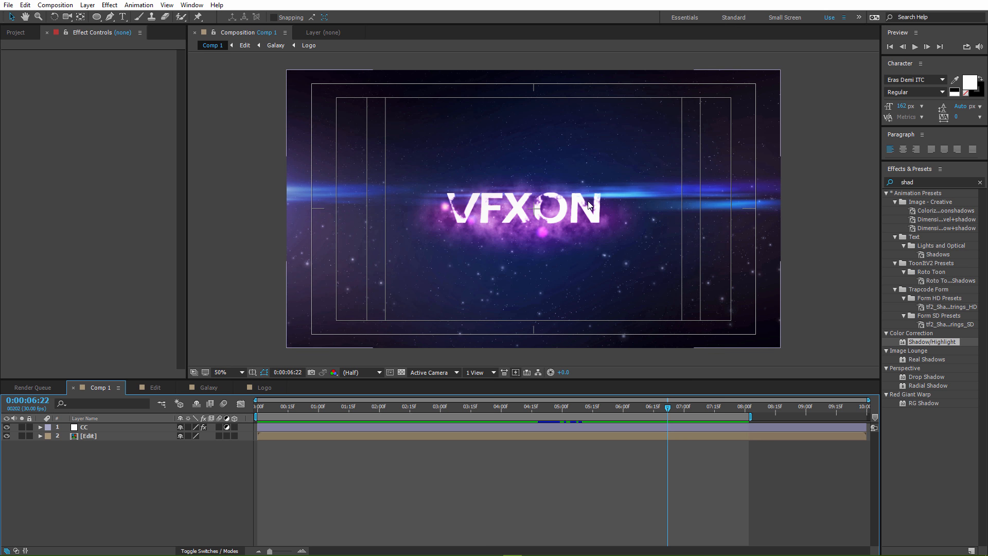
click(208, 388)
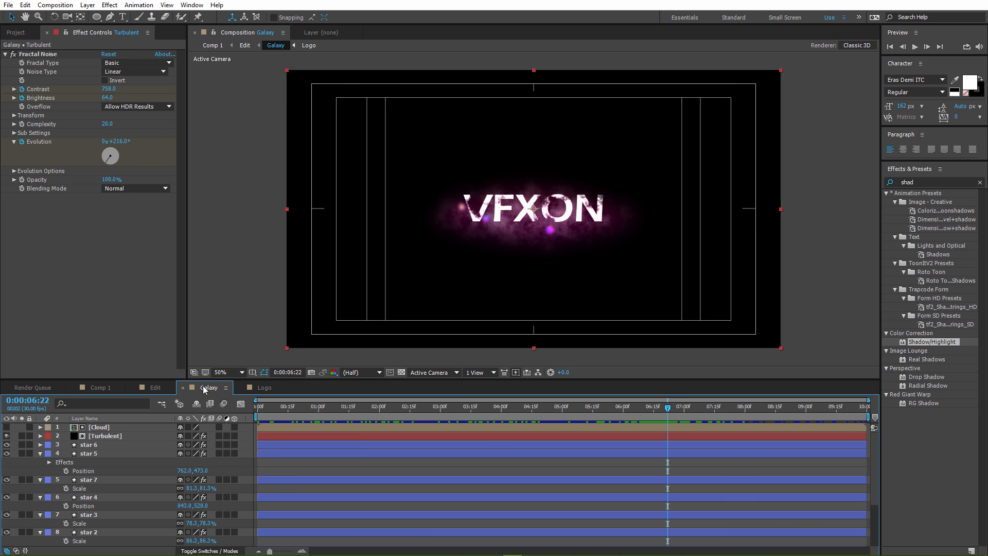
scroll(128, 503, down, 3)
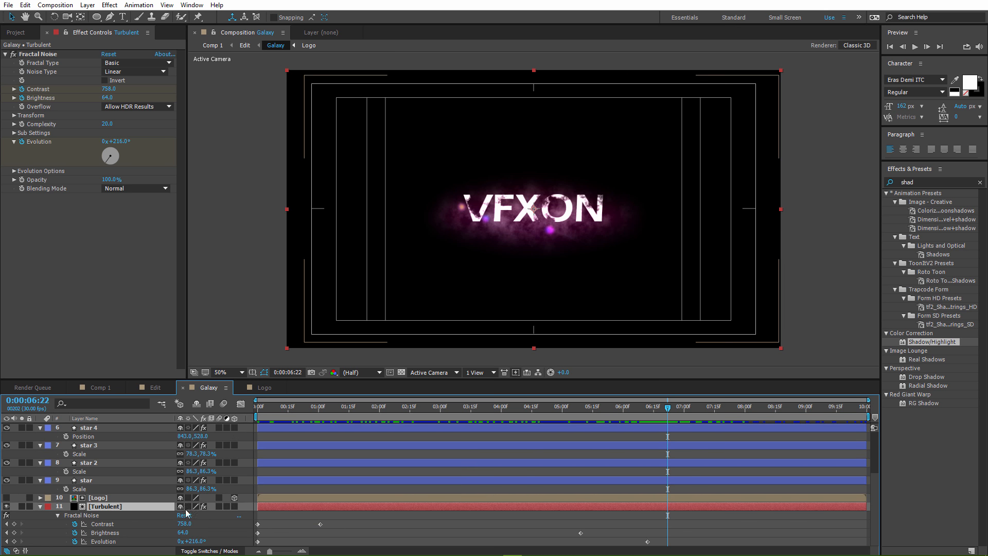
drag(672, 409, 591, 417)
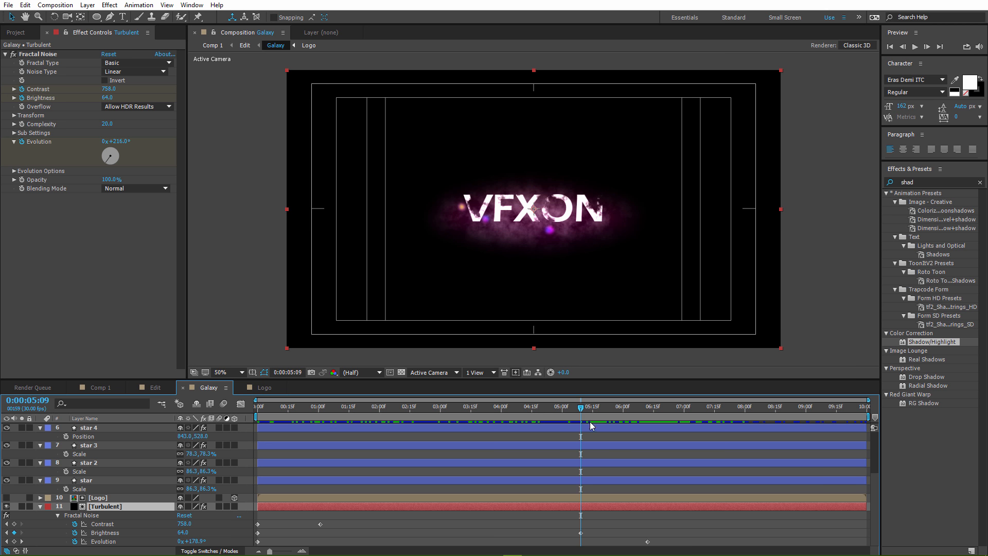
click(611, 409)
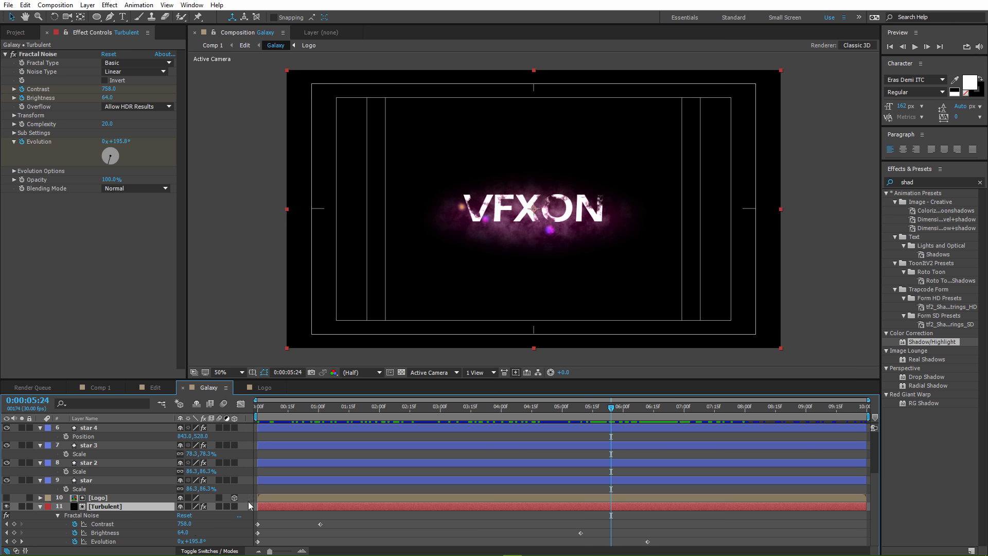
drag(182, 537, 230, 518)
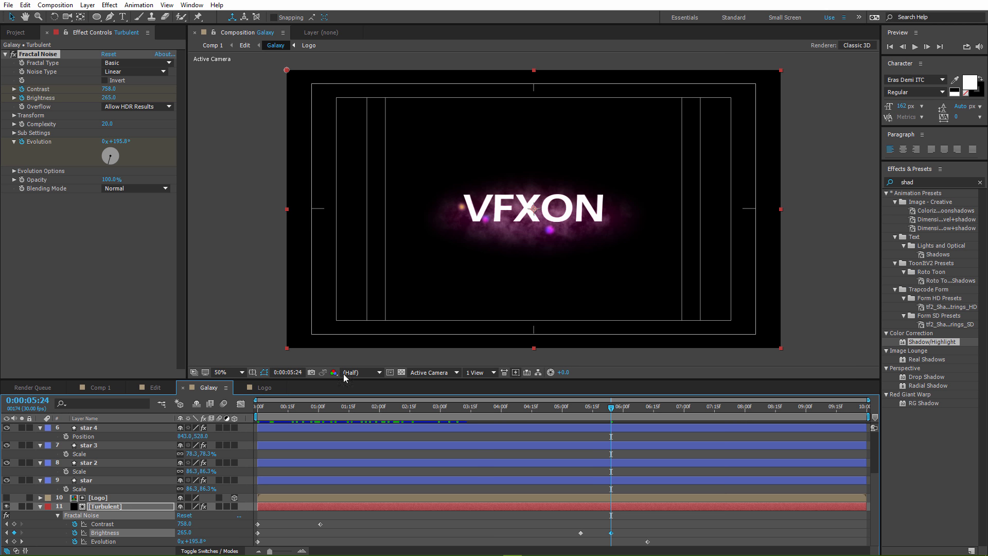
Delay the last Brightness keyframe of Turbulent layer 11 to 0:00:06:08, checking the logo's reveal in Comp 1.
click(94, 384)
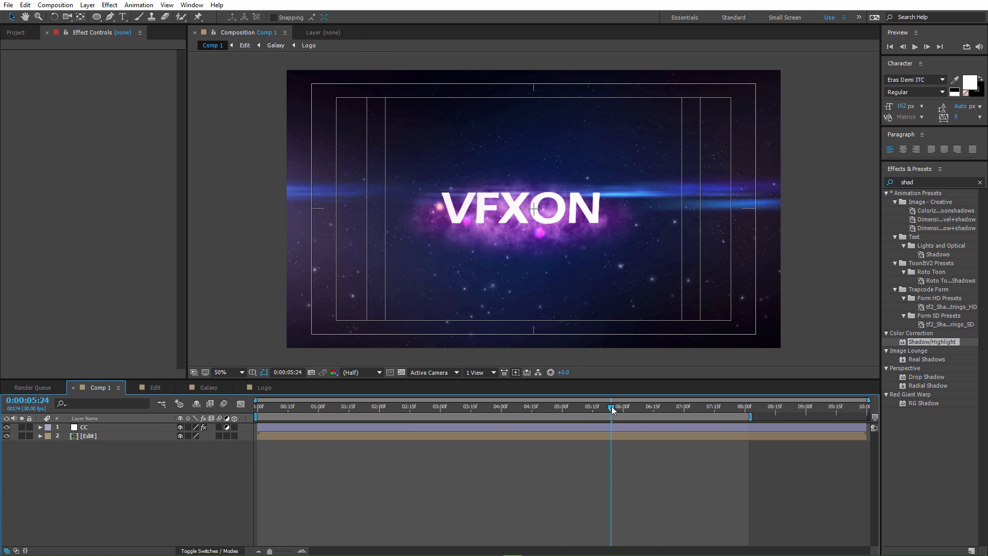
mouse_move(612, 409)
mouse_down()
mouse_move(555, 413)
mouse_move(596, 409)
mouse_up()
click(208, 386)
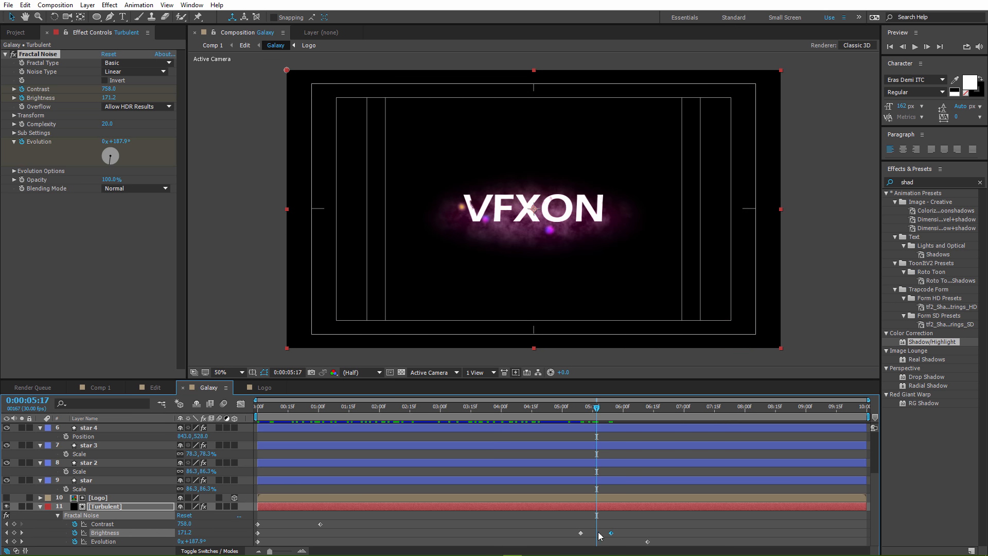
drag(610, 532, 580, 538)
click(89, 388)
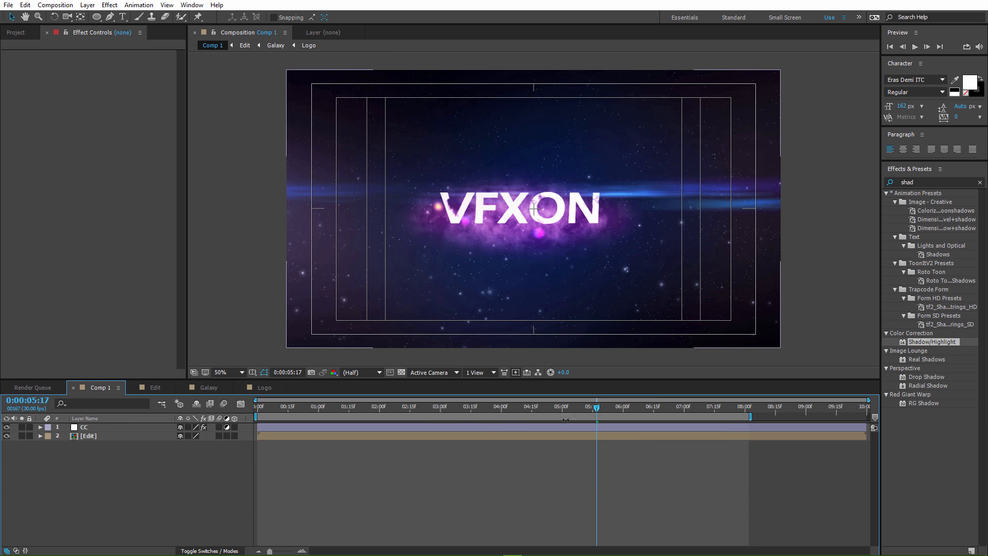
drag(581, 410, 606, 409)
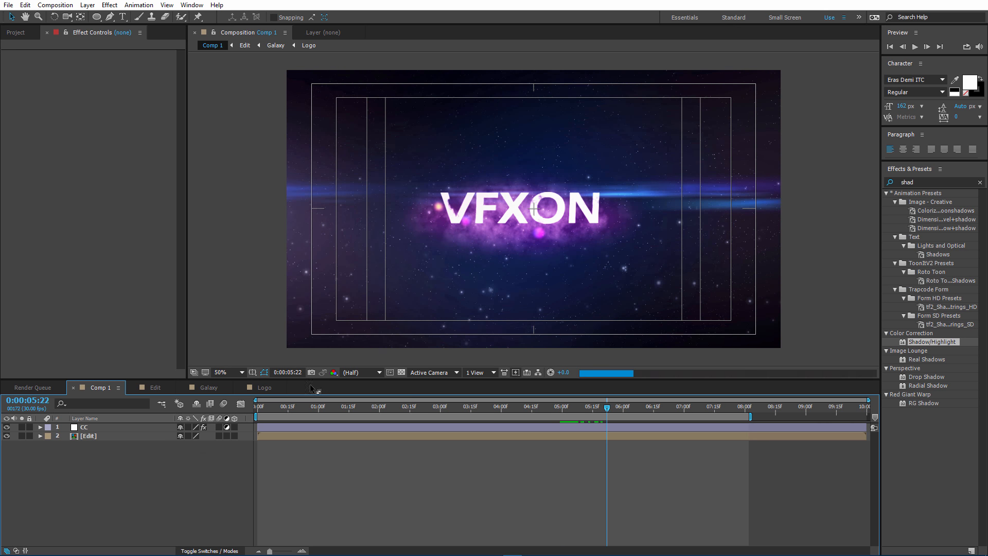
Apply Easy Ease to the Brightness keyframes of Turbulent layer 11 in Galaxy, and return to Comp 1 with the project items shown.
click(208, 387)
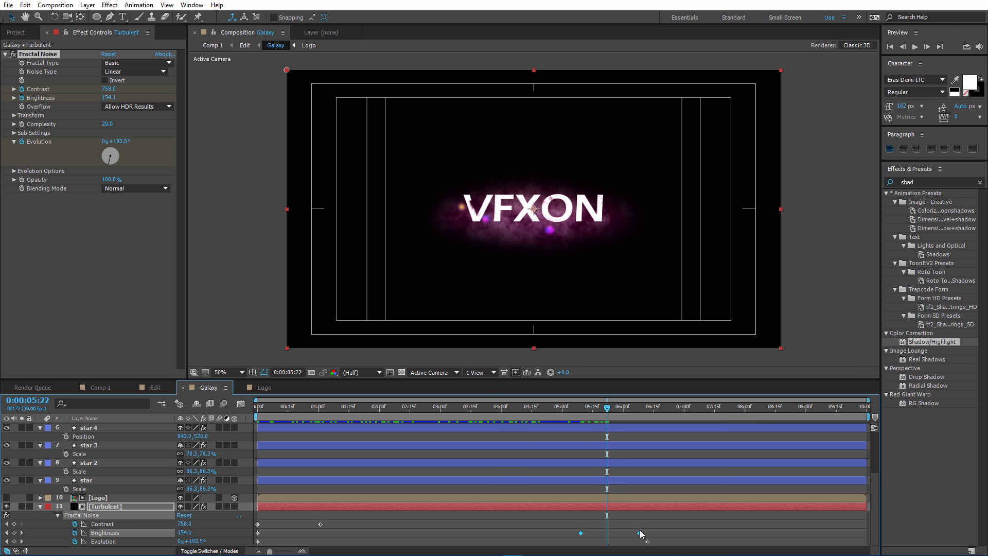
drag(668, 532, 259, 529)
right_click(257, 528)
mouse_move(299, 520)
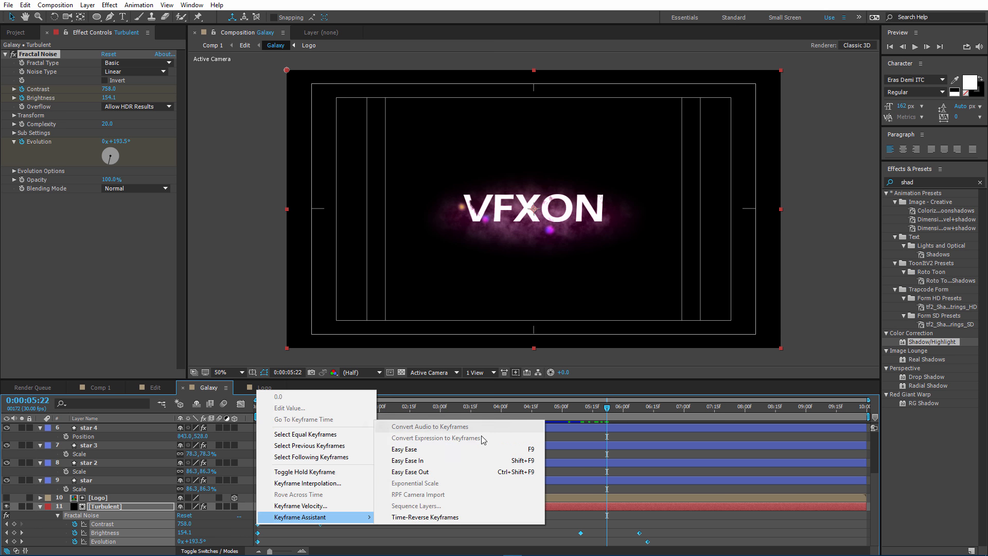
click(446, 447)
click(85, 386)
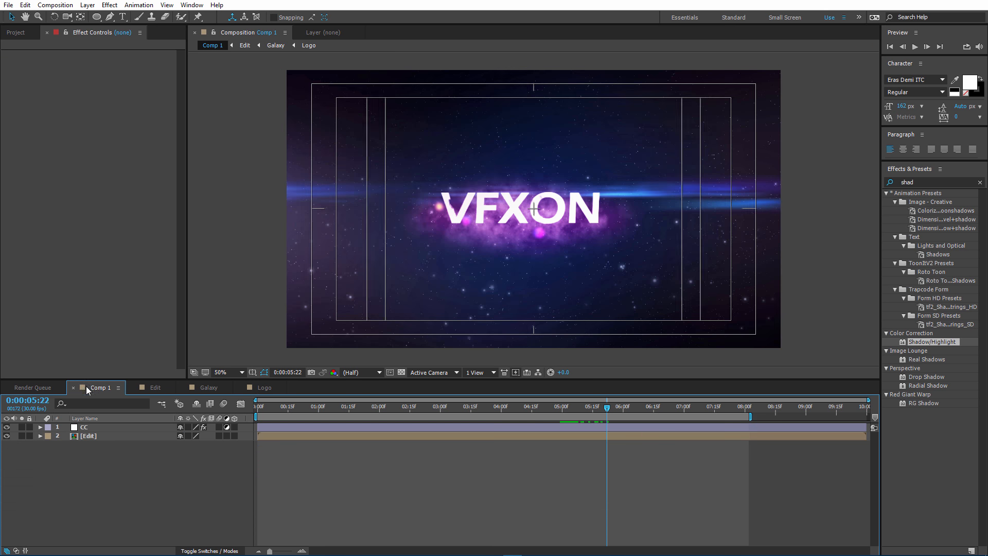
key(ctrl+0)
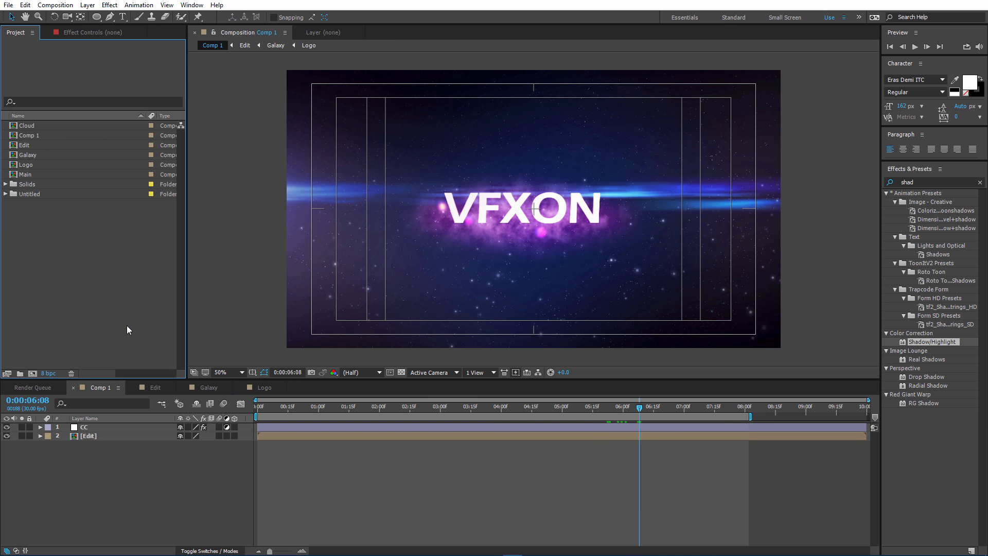